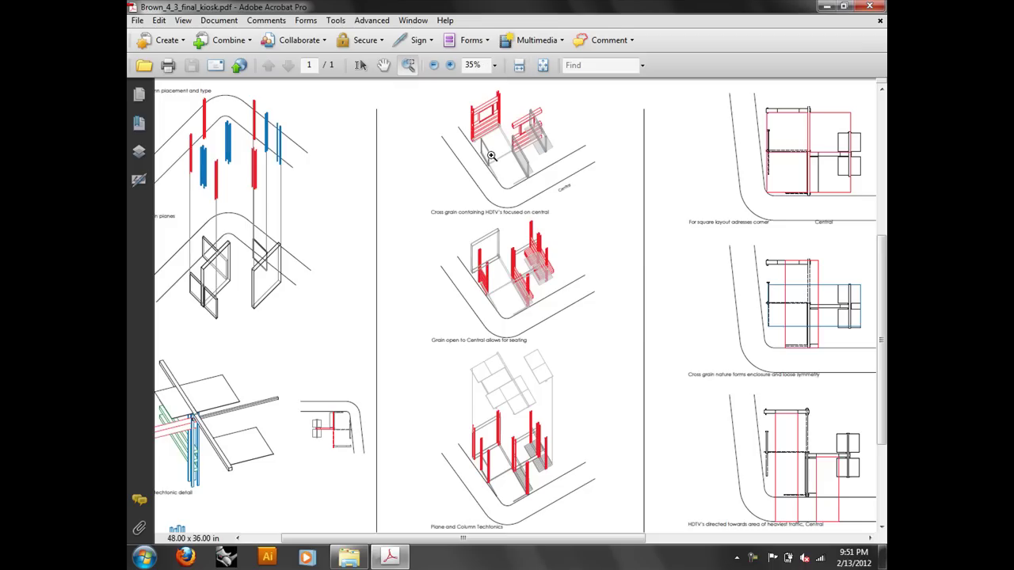
# - Examine the column of axonometric diagrams on the kiosk board, from the cross grain diagram to the threshold and movement density diagram
pyautogui.moveTo(581, 214); pyautogui.dragTo(431, 91)
pyautogui.scroll(-10, 713, 284)
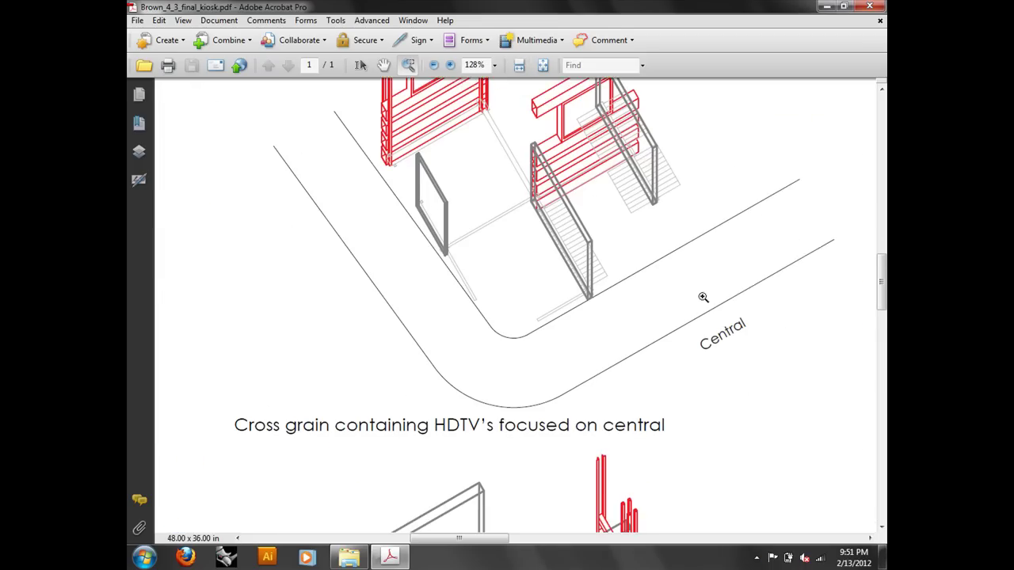
pyautogui.scroll(11, 707, 299)
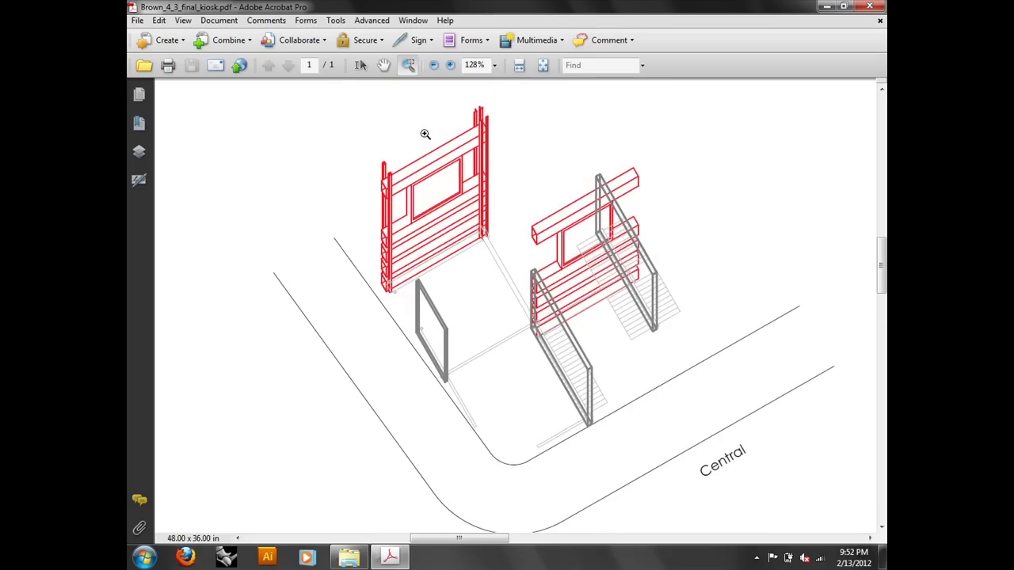
pyautogui.scroll(-4, 507, 286)
pyautogui.scroll(-3, 509, 314)
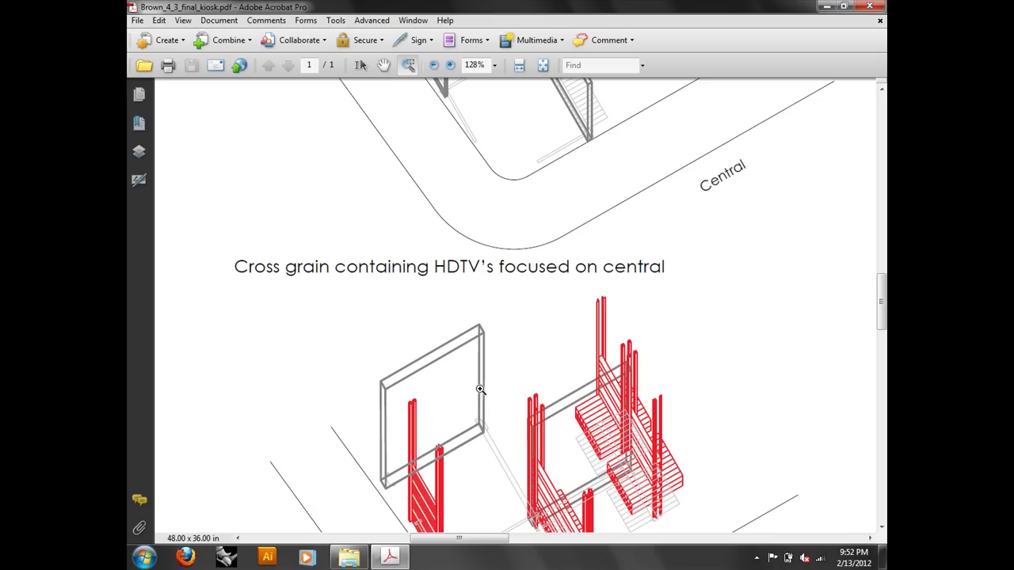
pyautogui.scroll(10, 525, 314)
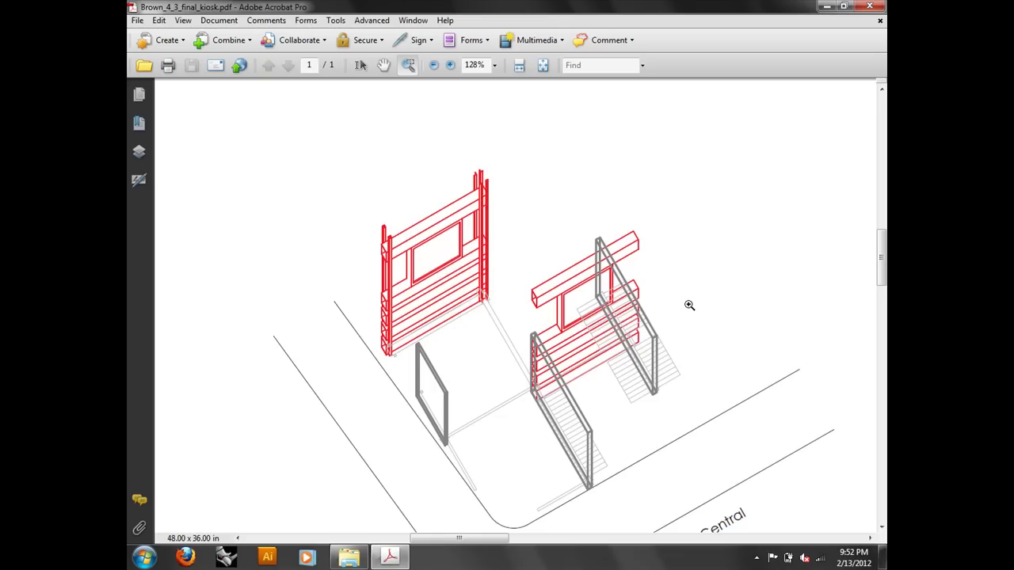
pyautogui.scroll(-15, 690, 305)
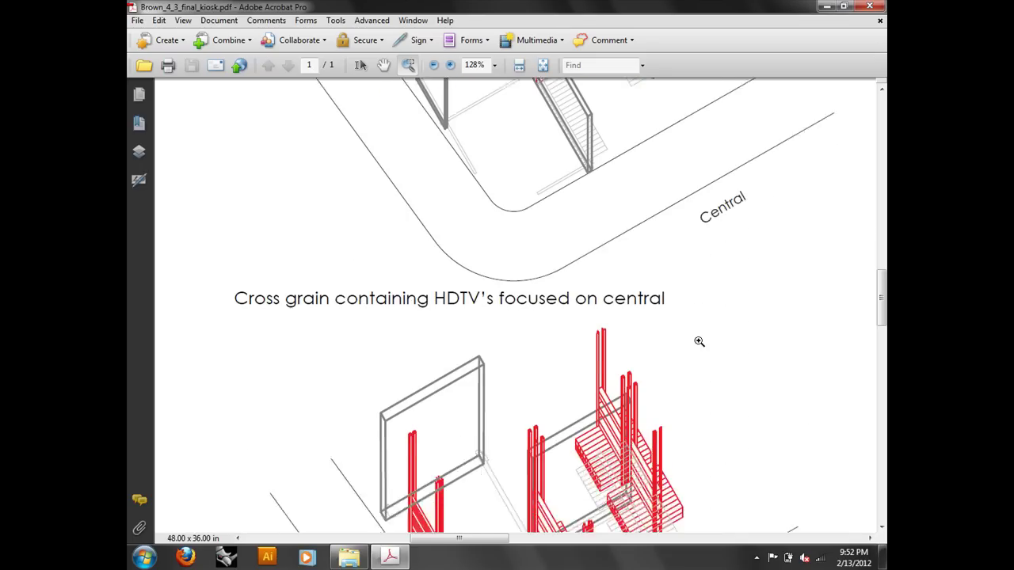
pyautogui.scroll(-10, 699, 341)
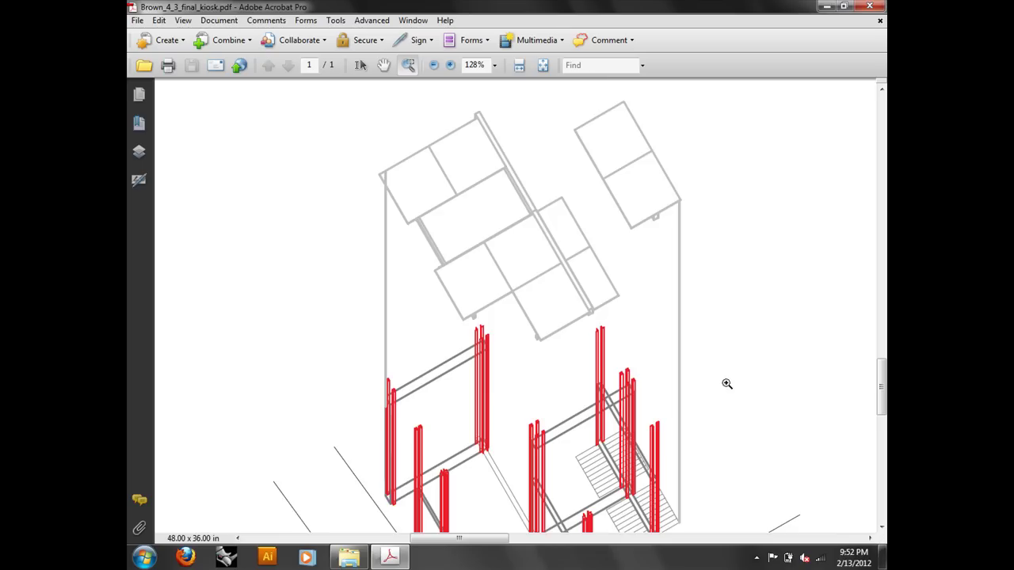
pyautogui.scroll(-5, 678, 362)
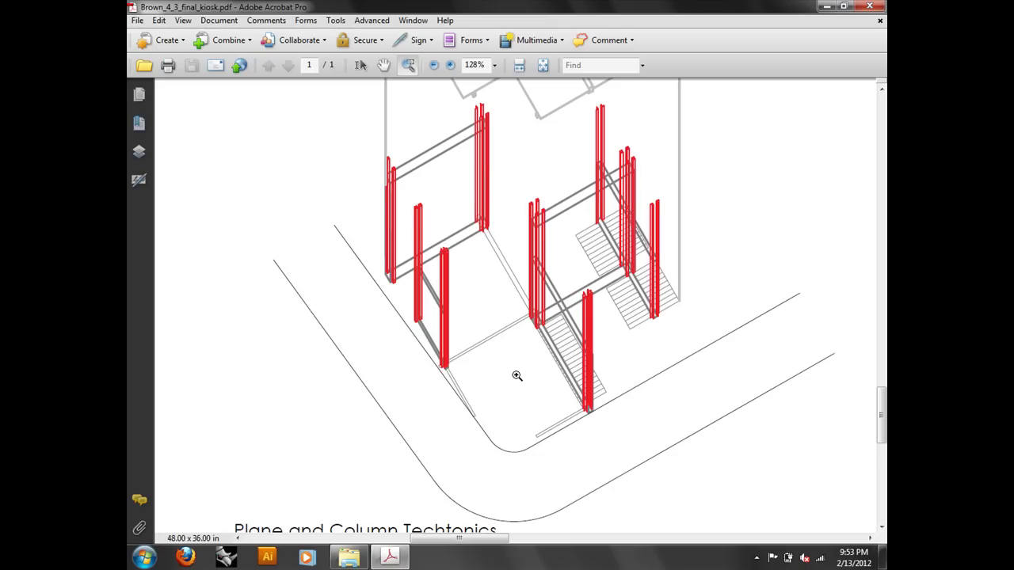
pyautogui.scroll(-10, 516, 376)
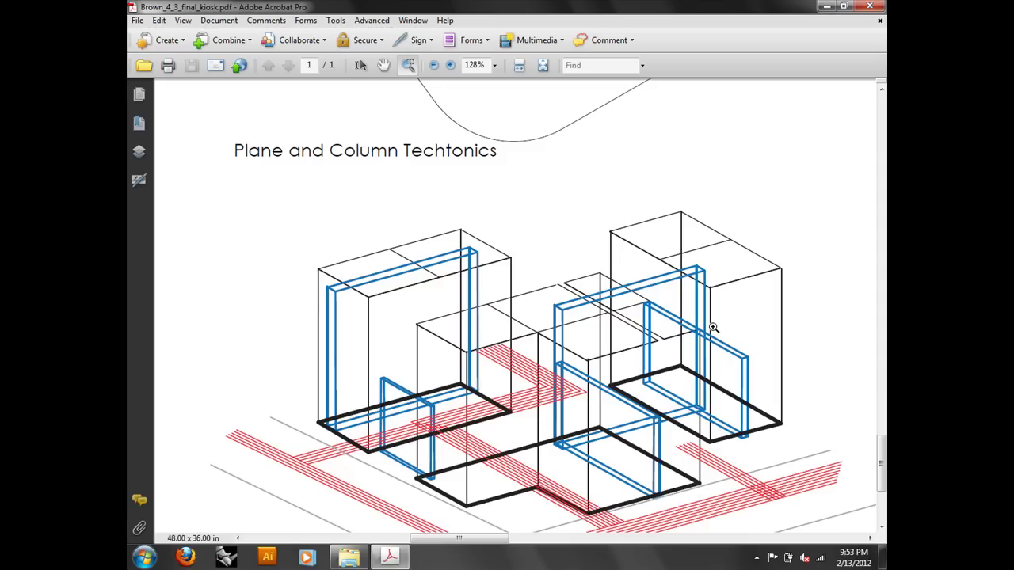
pyautogui.scroll(-4, 638, 293)
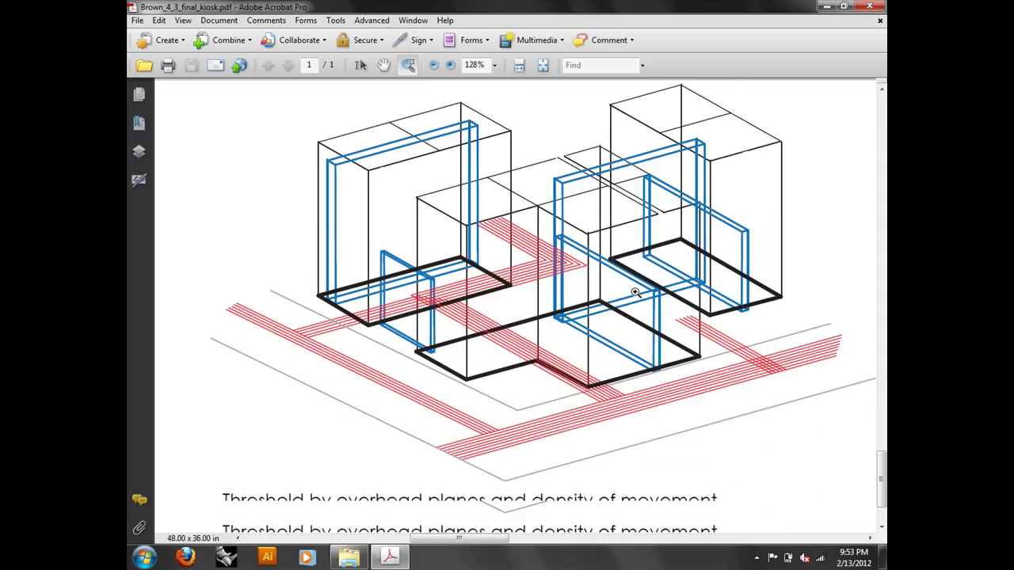
# - Examine the column placement and kiosk plane diagrams, and the overhead beam and seating tectonic details
pyautogui.click(517, 66)
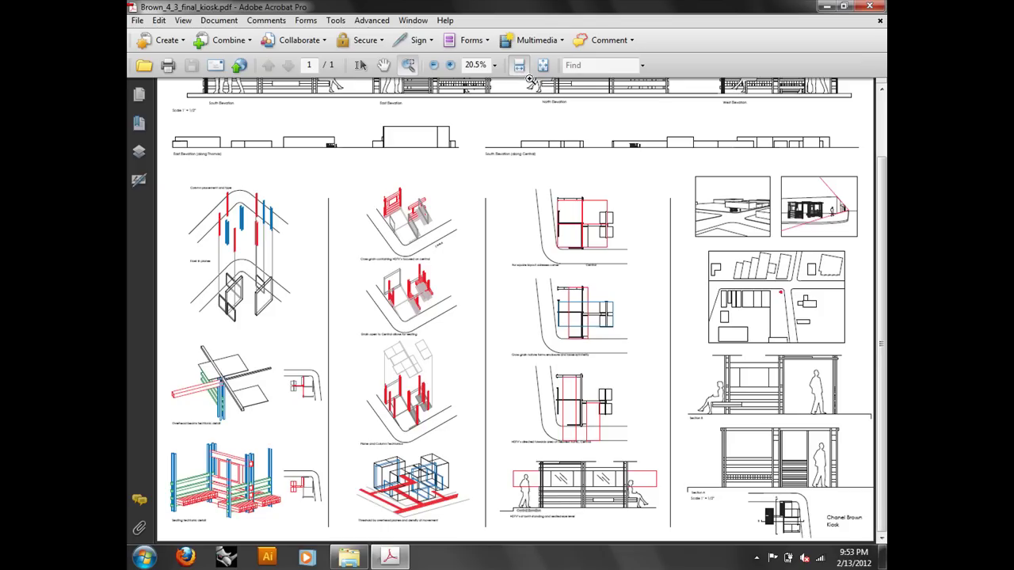
pyautogui.moveTo(305, 178); pyautogui.dragTo(190, 329)
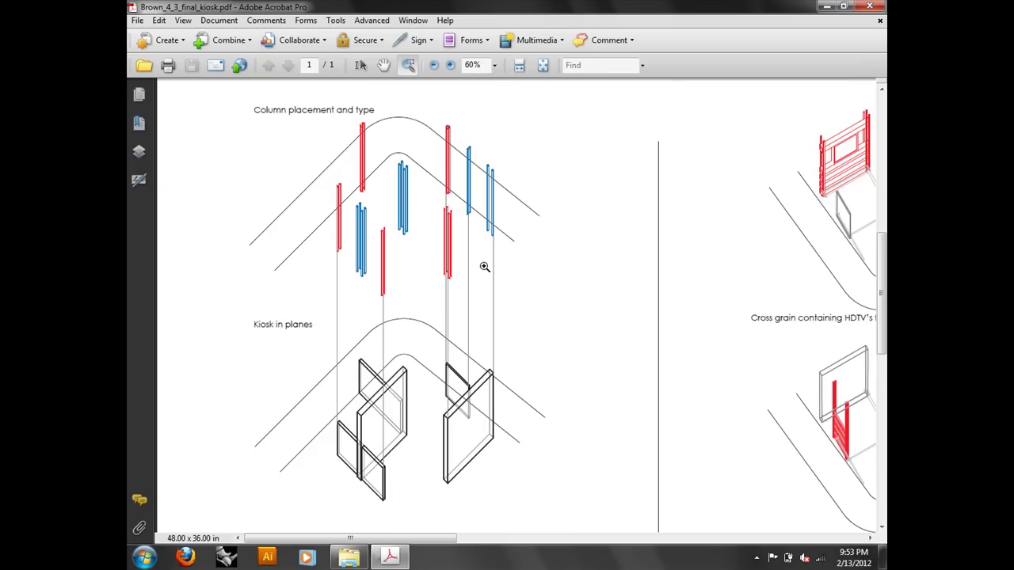
pyautogui.scroll(-8, 591, 336)
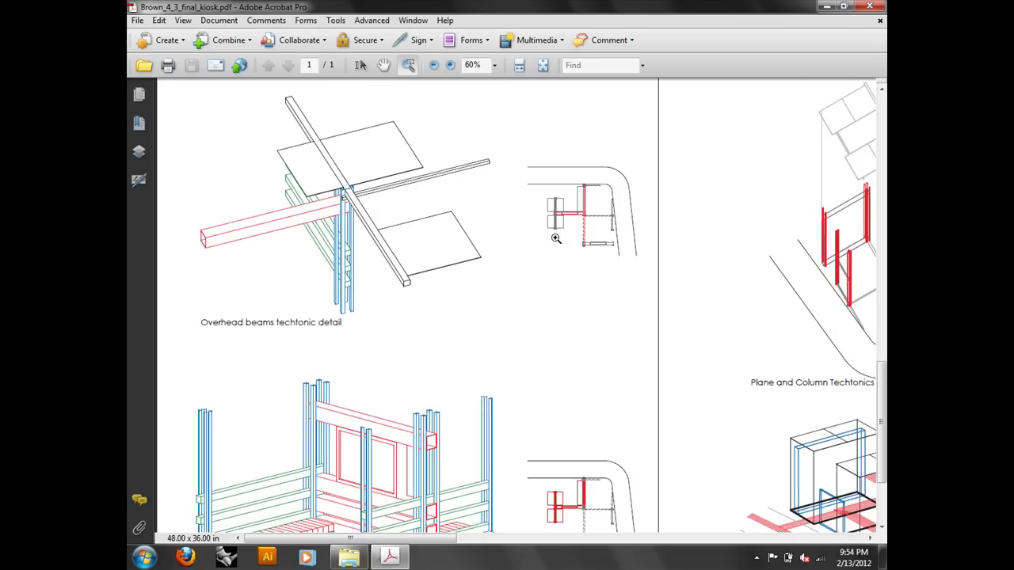
pyautogui.scroll(-3, 469, 249)
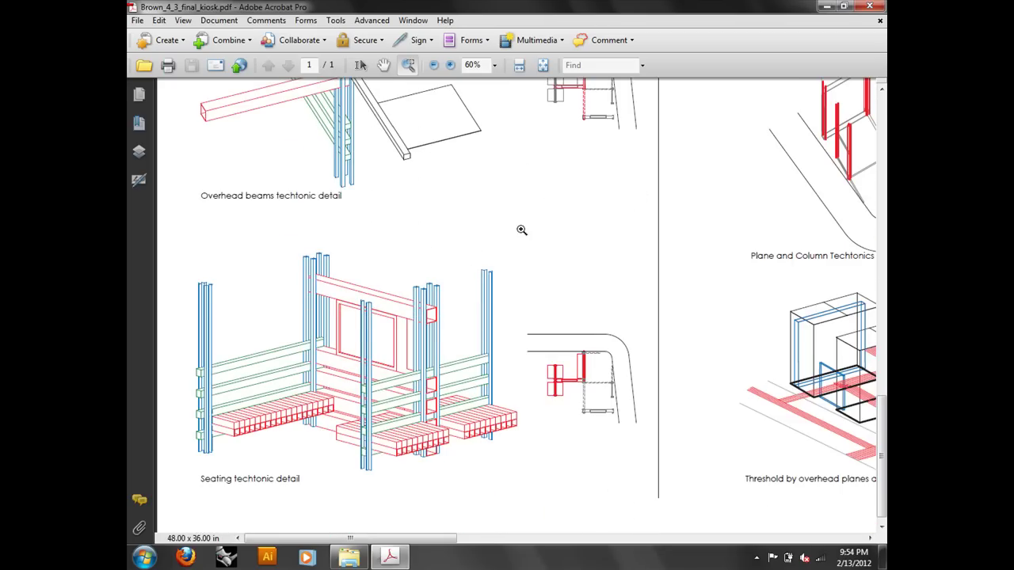
pyautogui.scroll(3, 389, 237)
pyautogui.scroll(-2, 353, 187)
pyautogui.scroll(2, 363, 206)
pyautogui.scroll(-2, 482, 299)
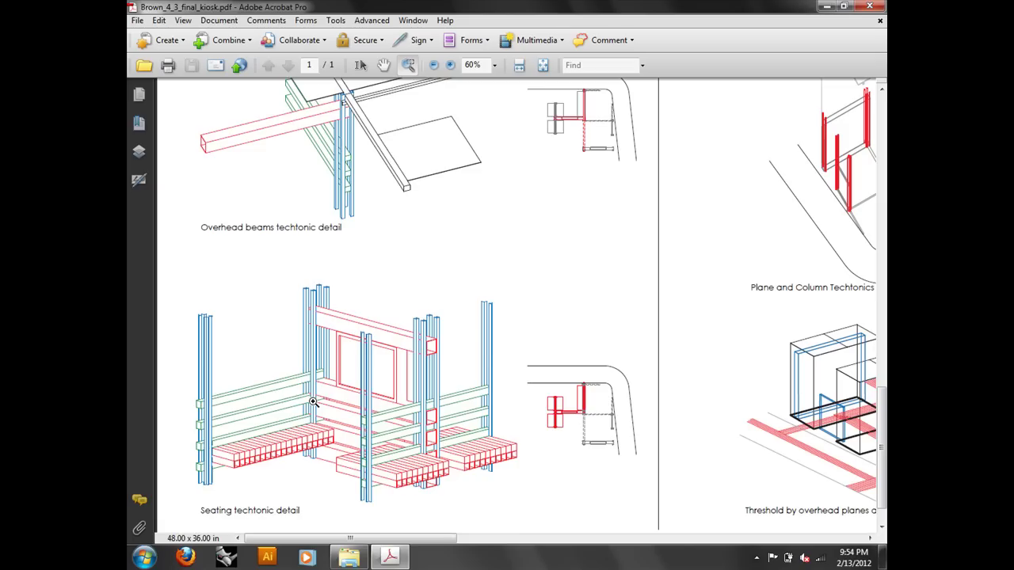
pyautogui.scroll(-1, 482, 313)
# - Examine the elevations, the HDTV eye-level diagram, and Sections A and B with their key plan
pyautogui.scroll(5, 485, 315)
pyautogui.scroll(8, 488, 317)
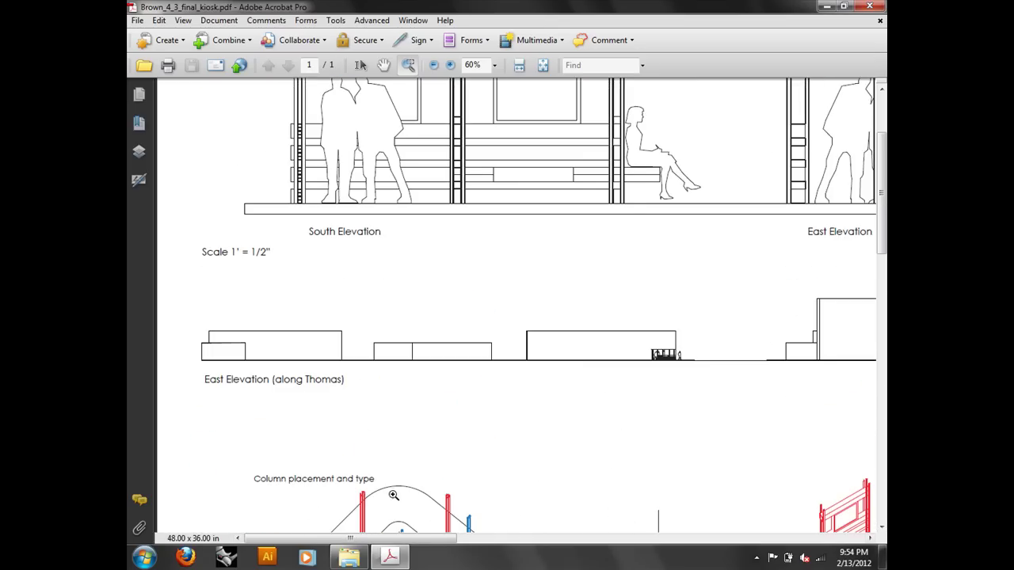
pyautogui.moveTo(427, 539); pyautogui.dragTo(703, 535)
pyautogui.scroll(-6, 709, 382)
pyautogui.scroll(-6, 704, 395)
pyautogui.scroll(-3, 672, 388)
pyautogui.scroll(-9, 669, 386)
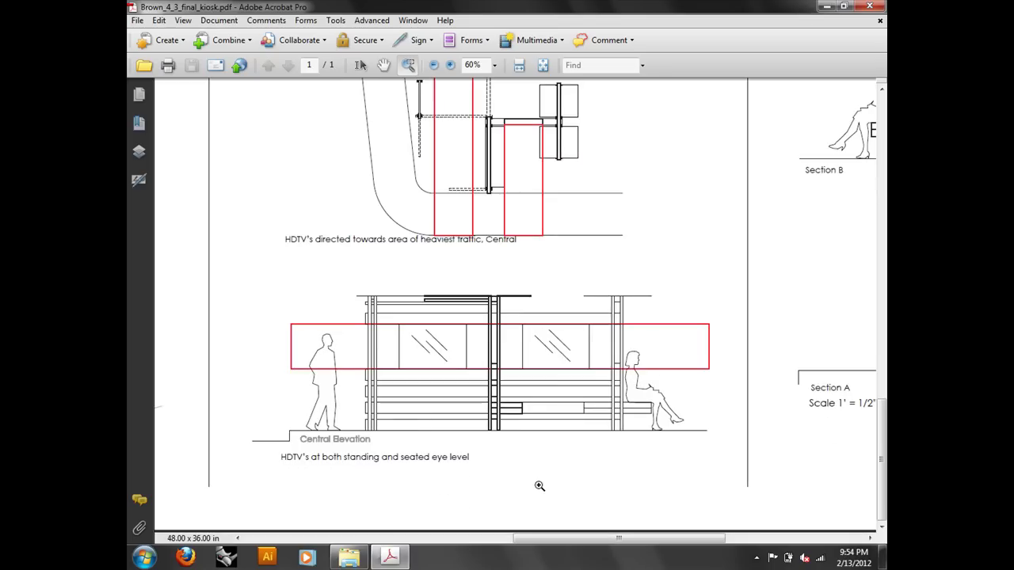
pyautogui.moveTo(562, 536); pyautogui.dragTo(701, 525)
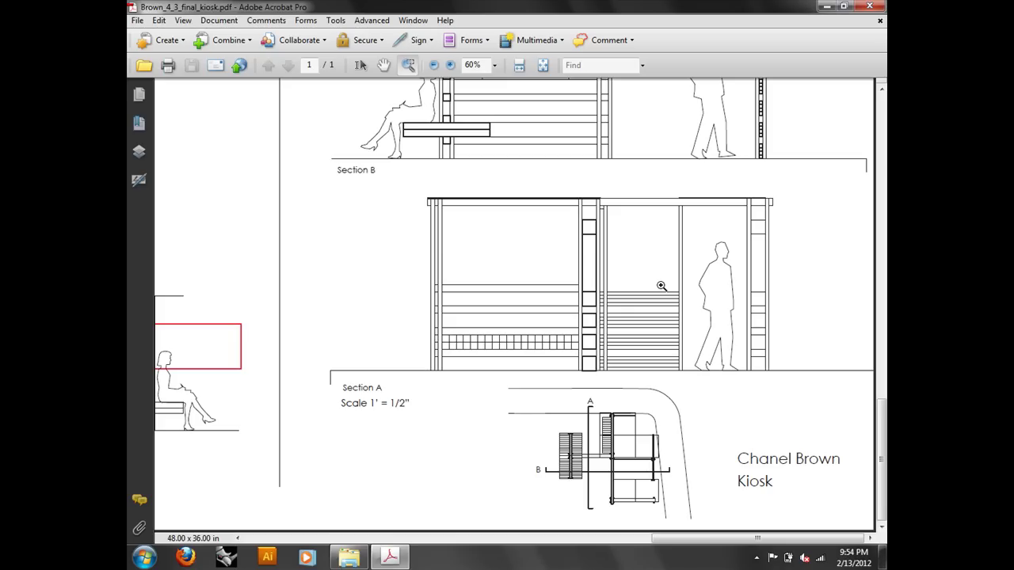
# - Close the kiosk board PDF and open brown_flip_book from the class demo folder
pyautogui.click(137, 19)
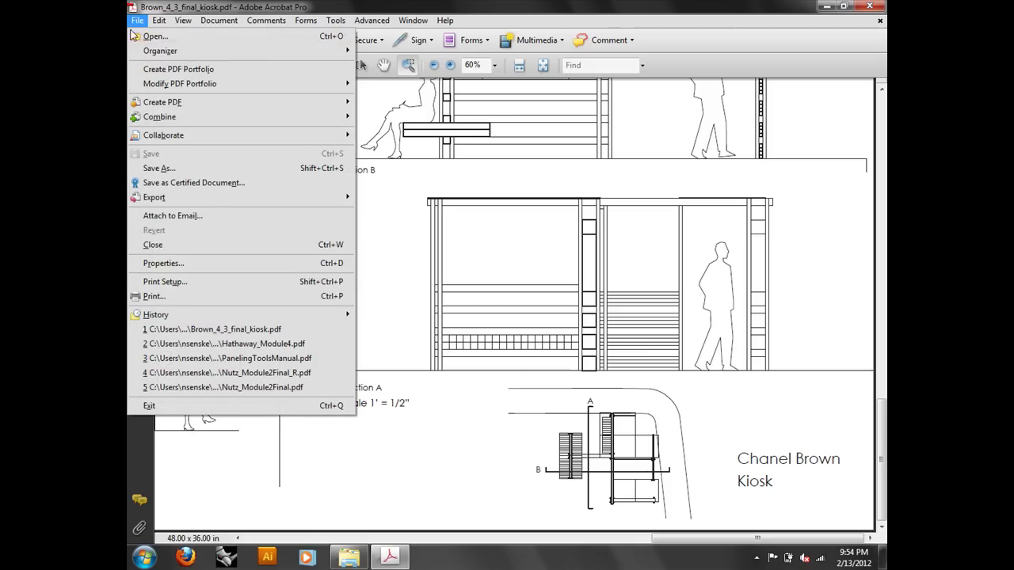
pyautogui.click(762, 6)
pyautogui.click(870, 6)
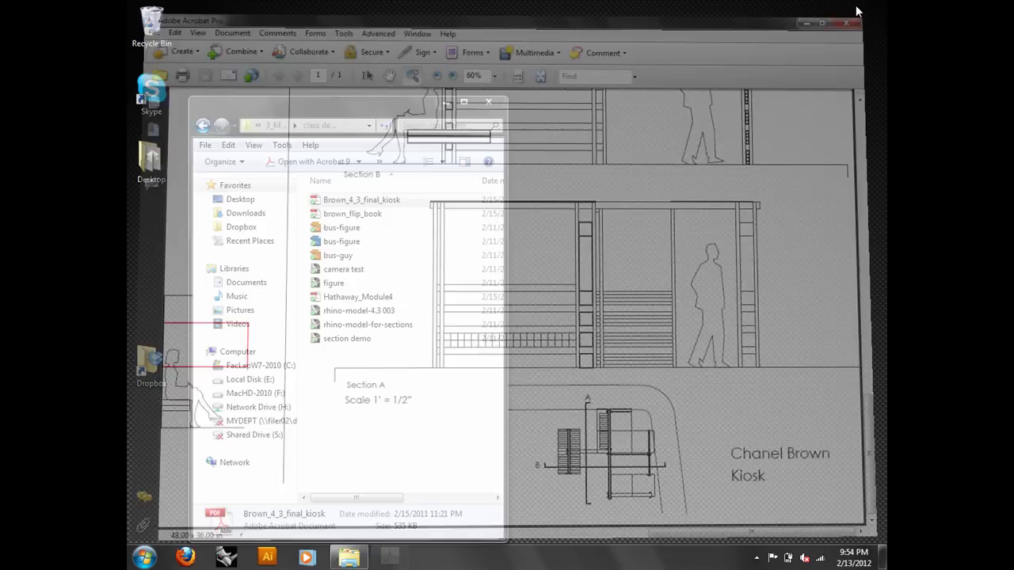
pyautogui.doubleClick(363, 214)
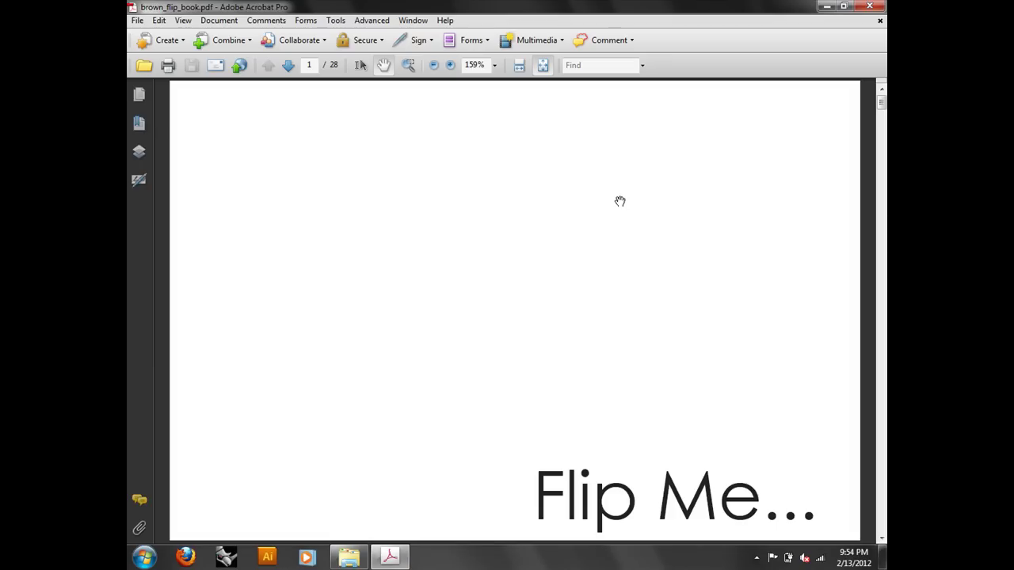
# - Page through the perspective views of the flip book to its last page and back to the cover, and close it
pyautogui.scroll(-7, 619, 201)
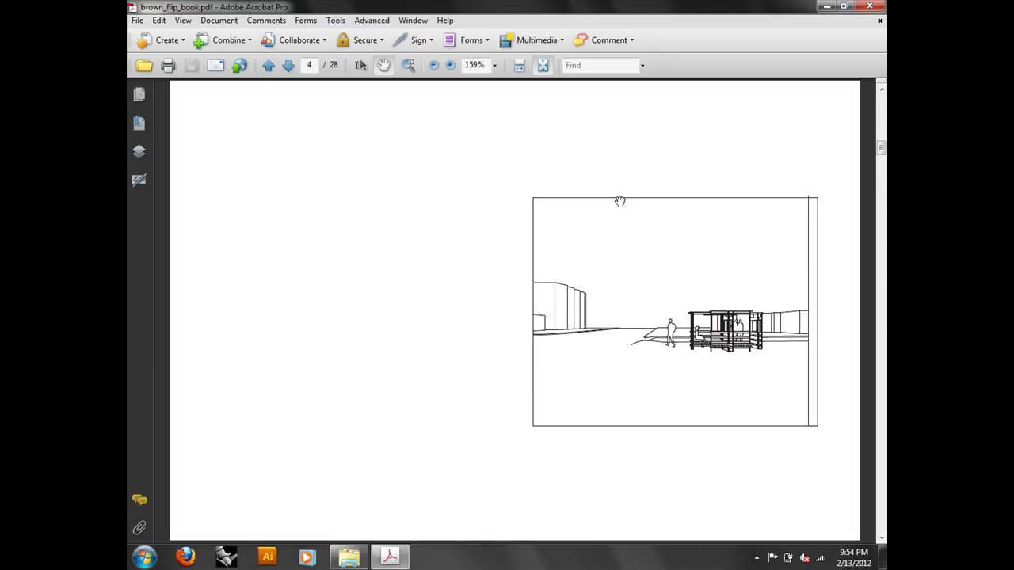
pyautogui.scroll(-7, 619, 202)
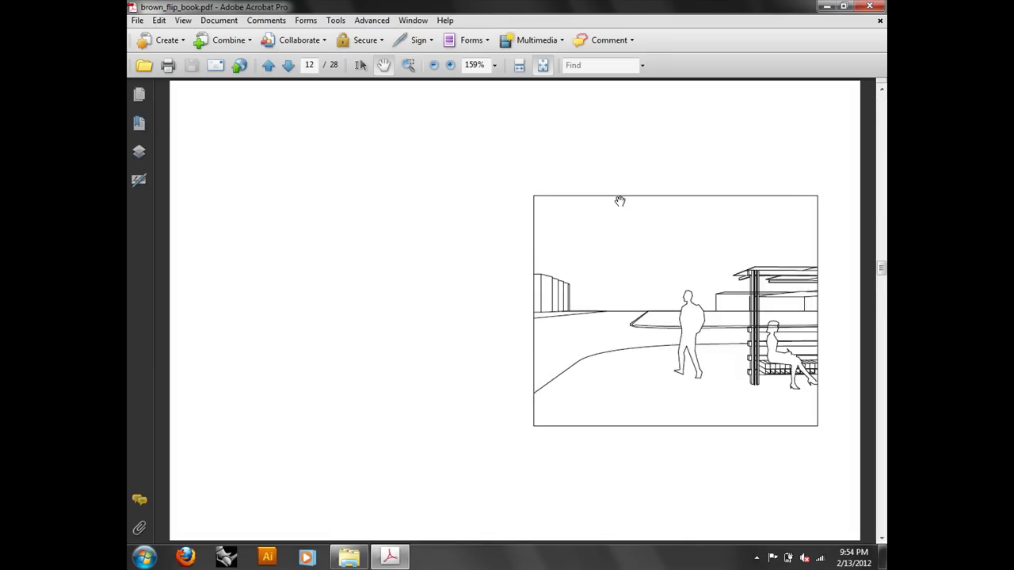
pyautogui.scroll(-7, 620, 201)
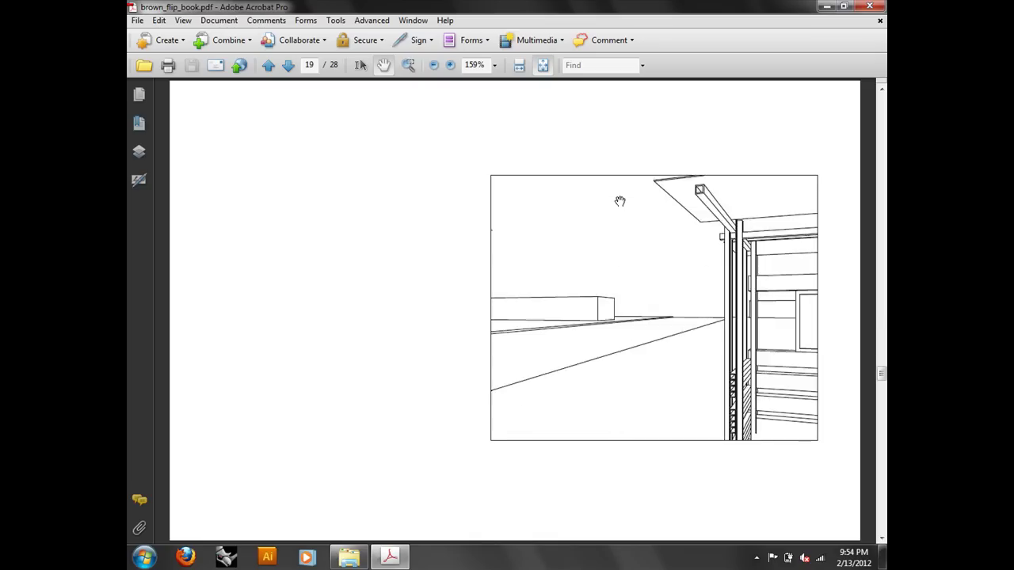
pyautogui.scroll(-6, 620, 201)
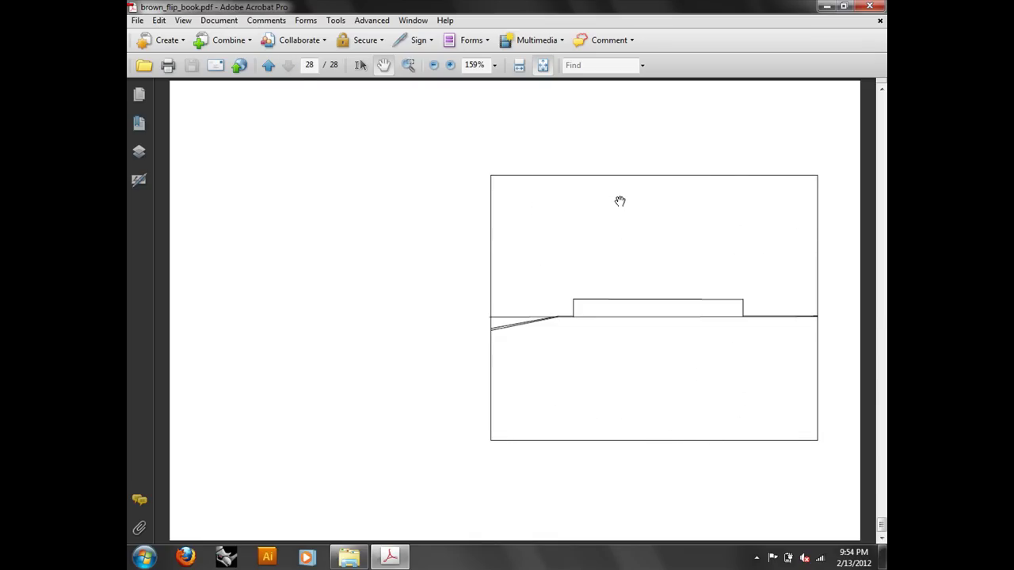
pyautogui.scroll(2, 619, 201)
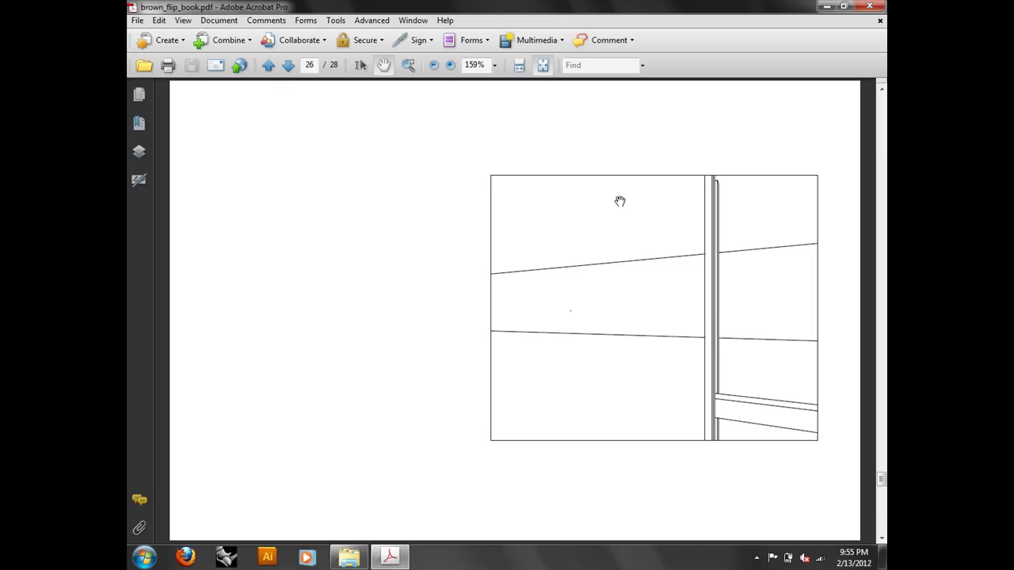
pyautogui.scroll(12, 620, 201)
pyautogui.scroll(12, 619, 201)
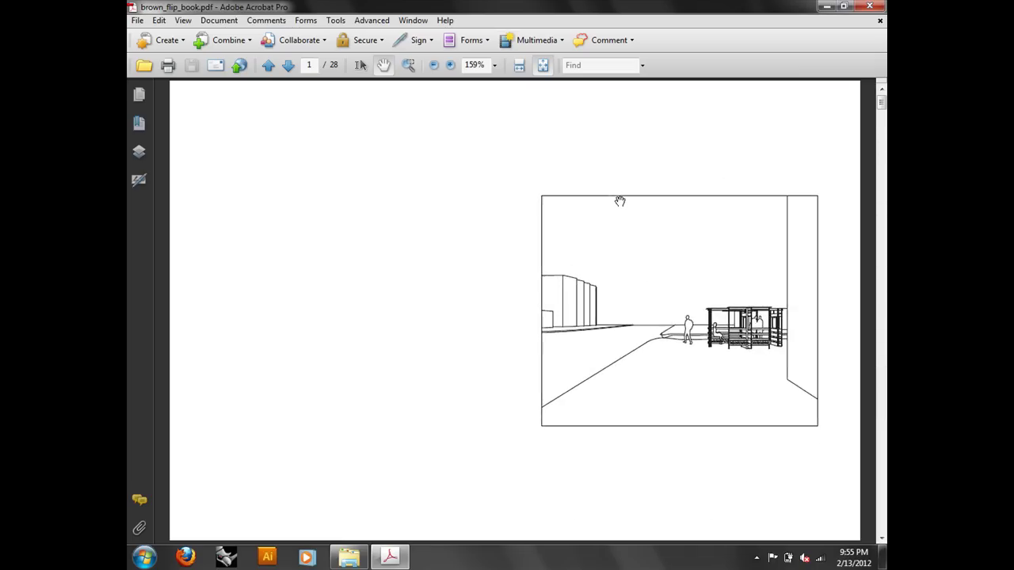
pyautogui.scroll(1, 619, 202)
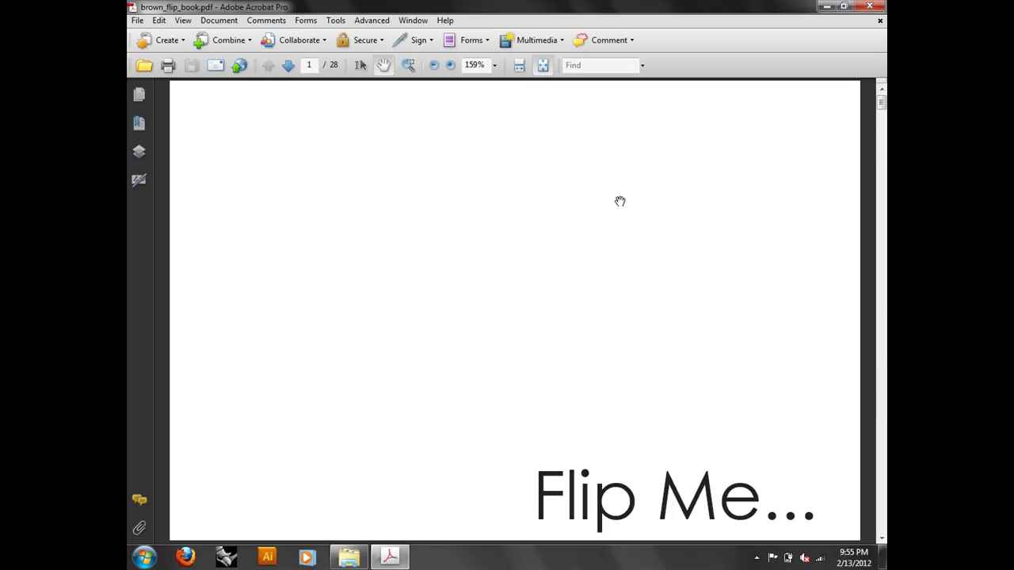
pyautogui.click(881, 6)
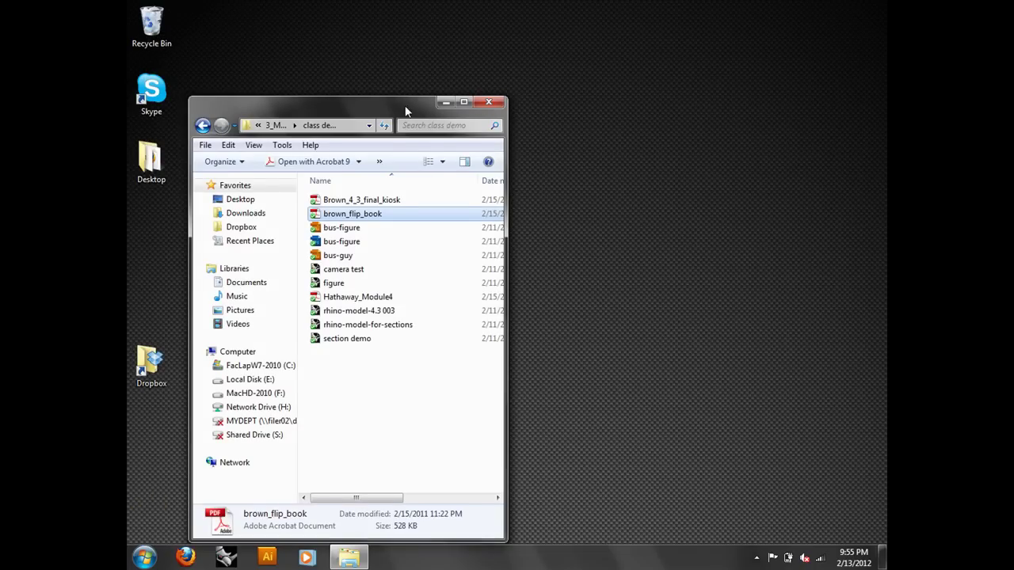
pyautogui.moveTo(406, 111); pyautogui.dragTo(451, 90)
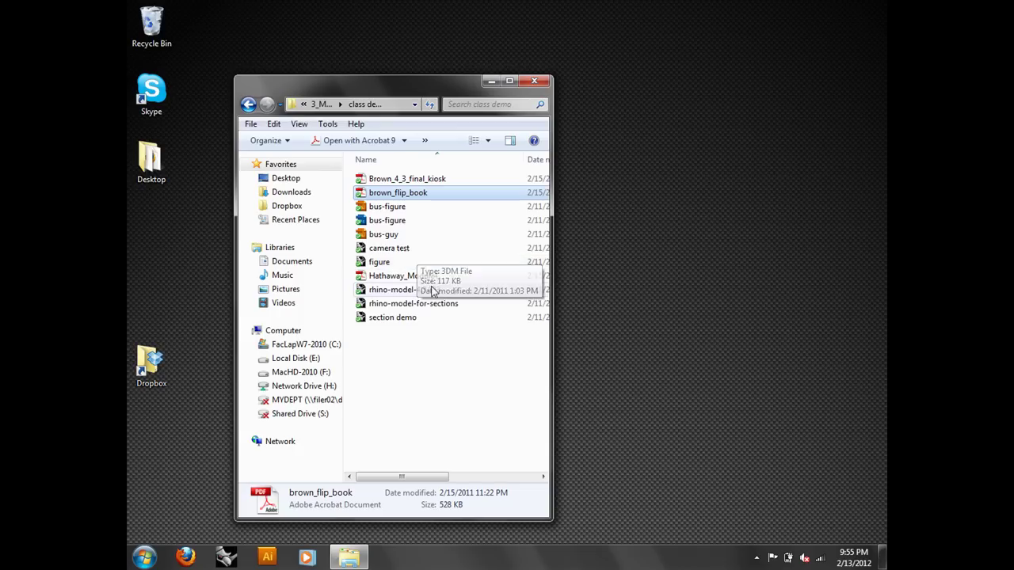
# - Switch to Firefox and close all of the restored web pages, leaving one blank page
pyautogui.click(183, 559)
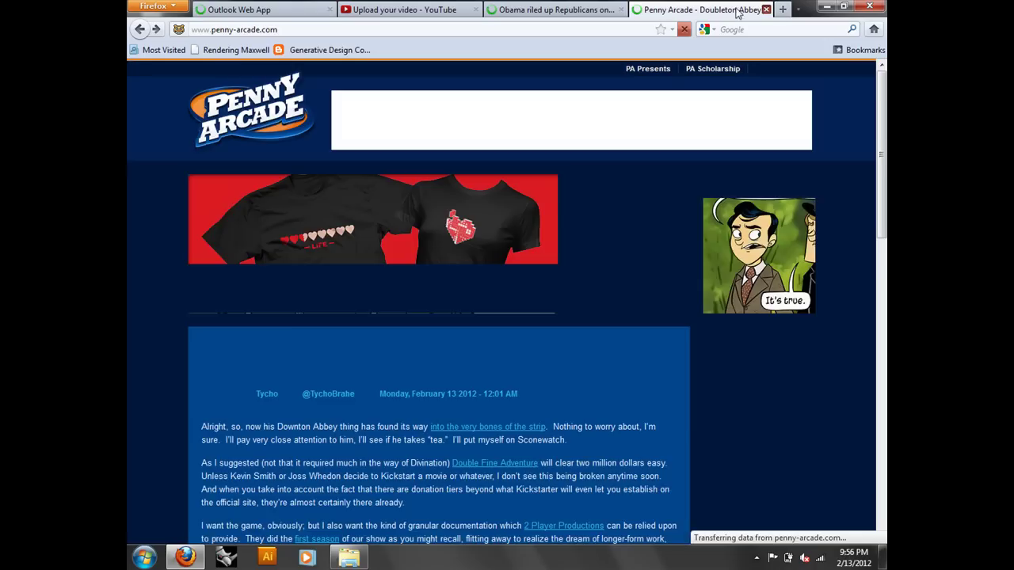
pyautogui.click(765, 9)
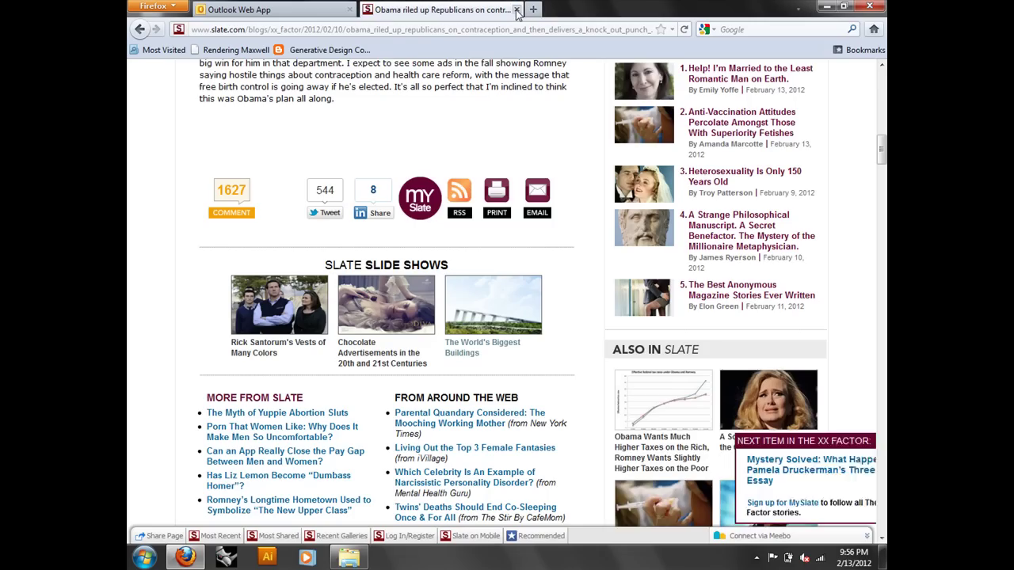
pyautogui.hotkey('ctrl', 'w')
pyautogui.hotkey('ctrl', 'w')
pyautogui.click(366, 10)
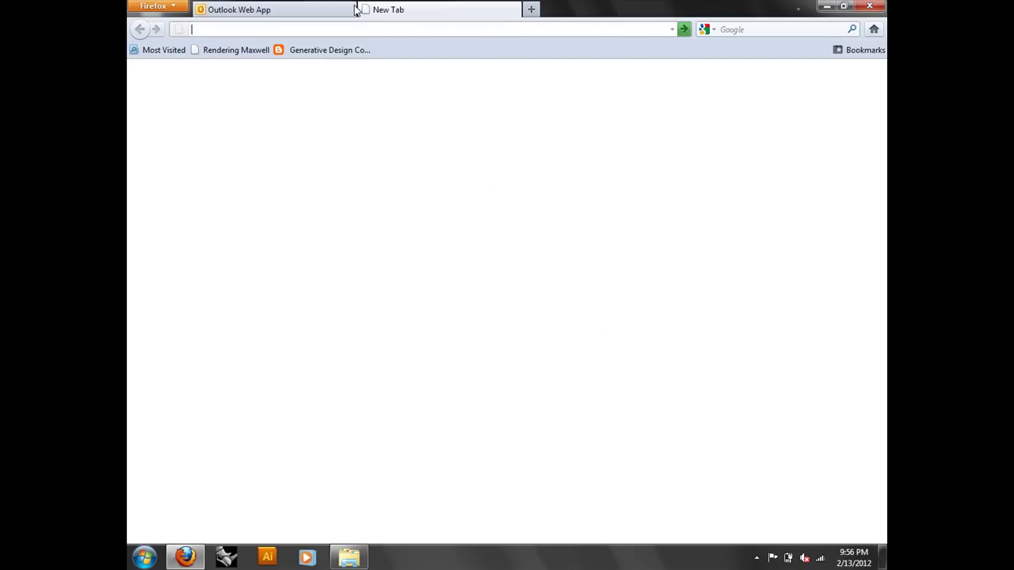
pyautogui.click(351, 10)
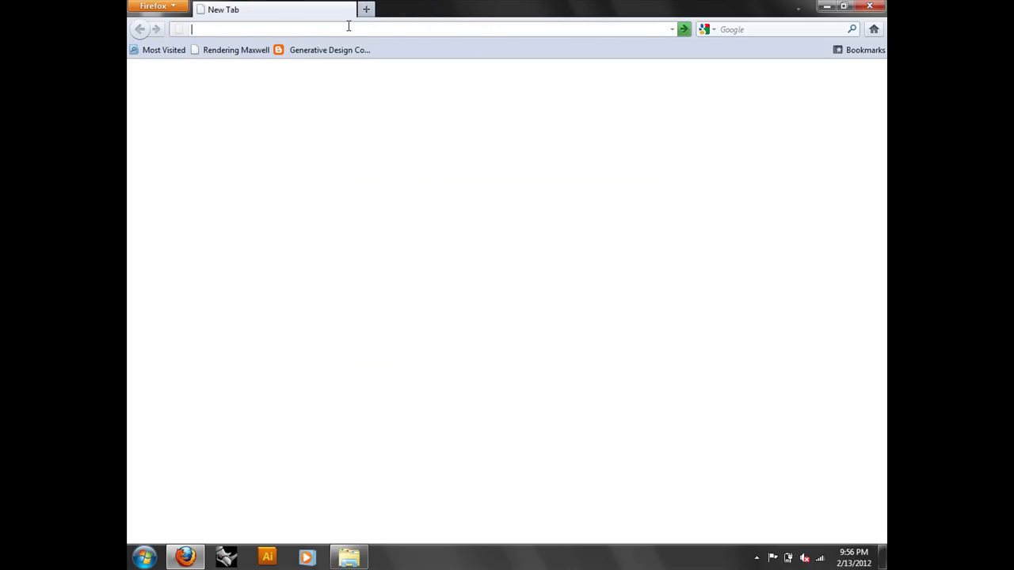
# - Search the web for "waiting for a bus" and show the image results
pyautogui.click(741, 27)
pyautogui.write('wai')
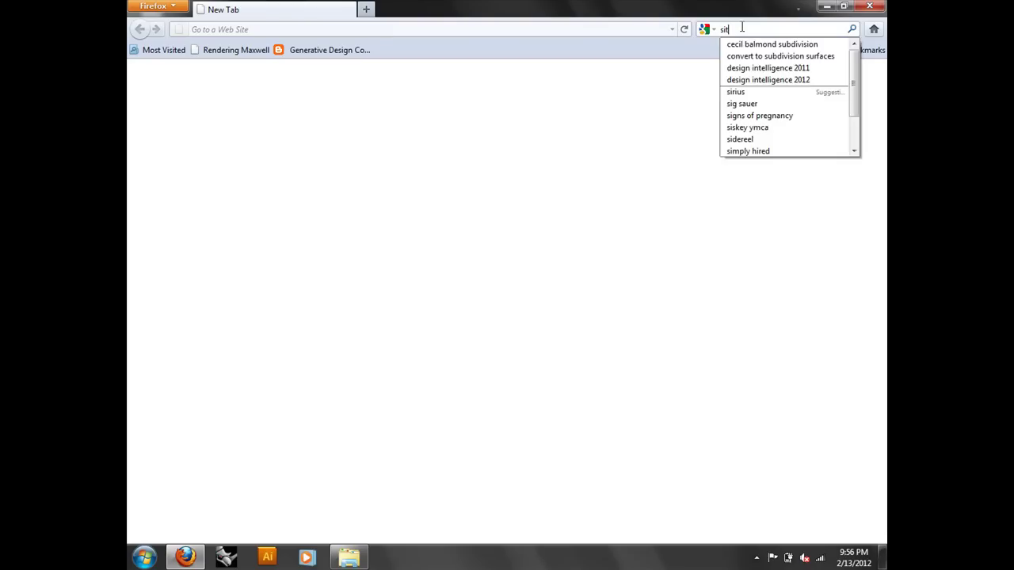
pyautogui.write('ting for a bus')
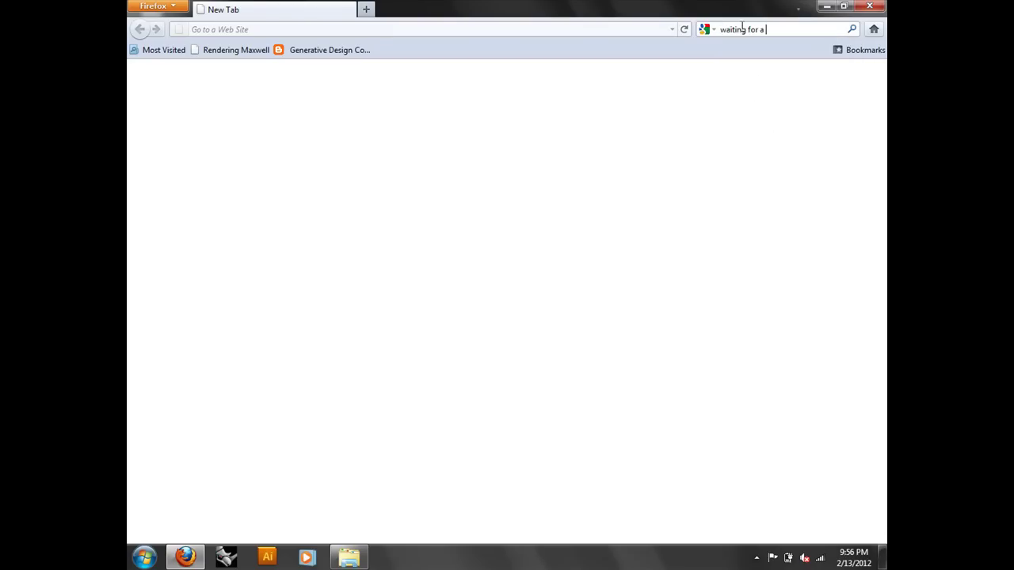
pyautogui.press('Return')
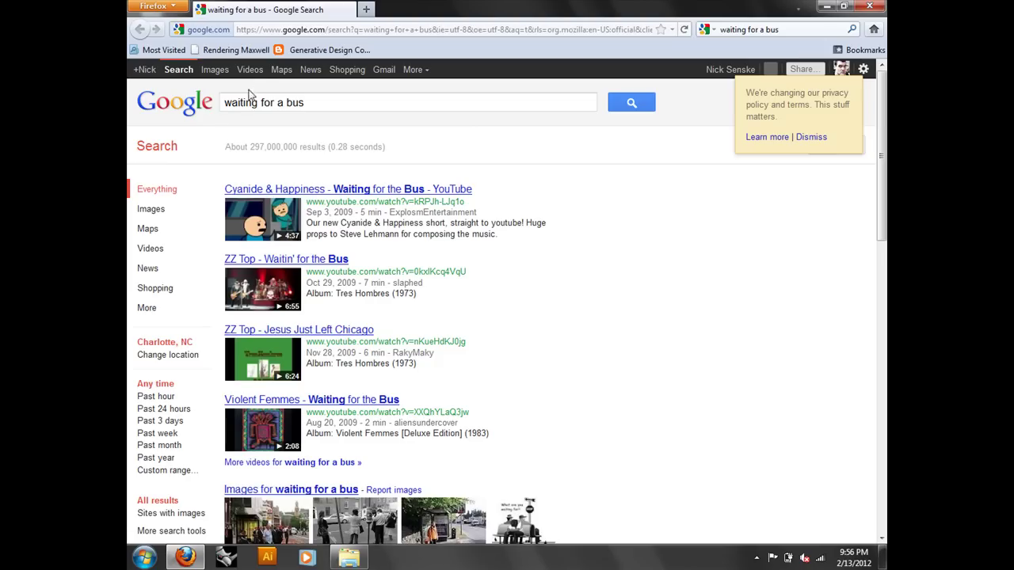
pyautogui.click(247, 70)
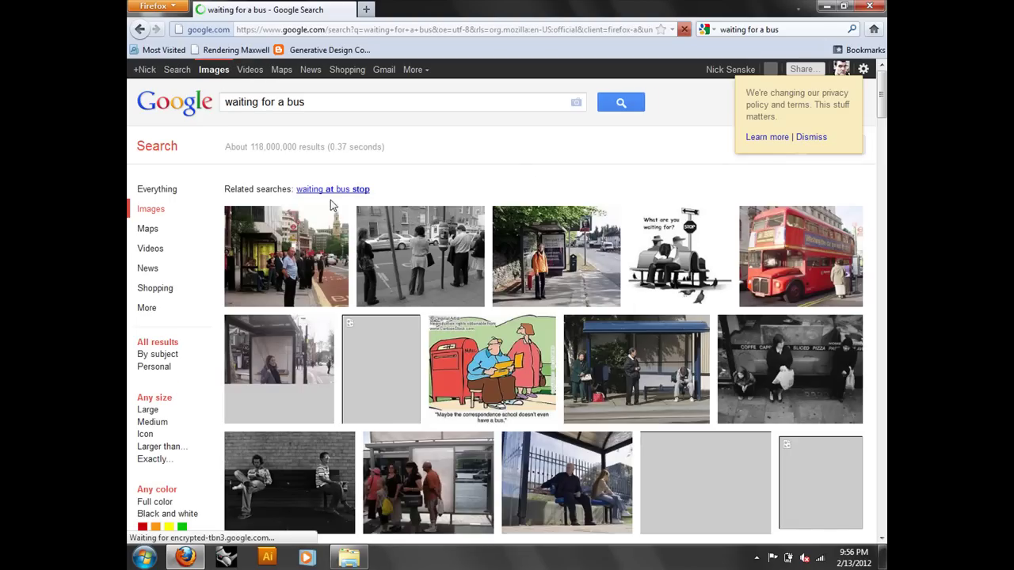
# - Open the black-and-white photo of two men on a bench and save it to the Desktop as the JPEG Waiting-for-the-bus-Fremantle1
pyautogui.scroll(-3, 273, 364)
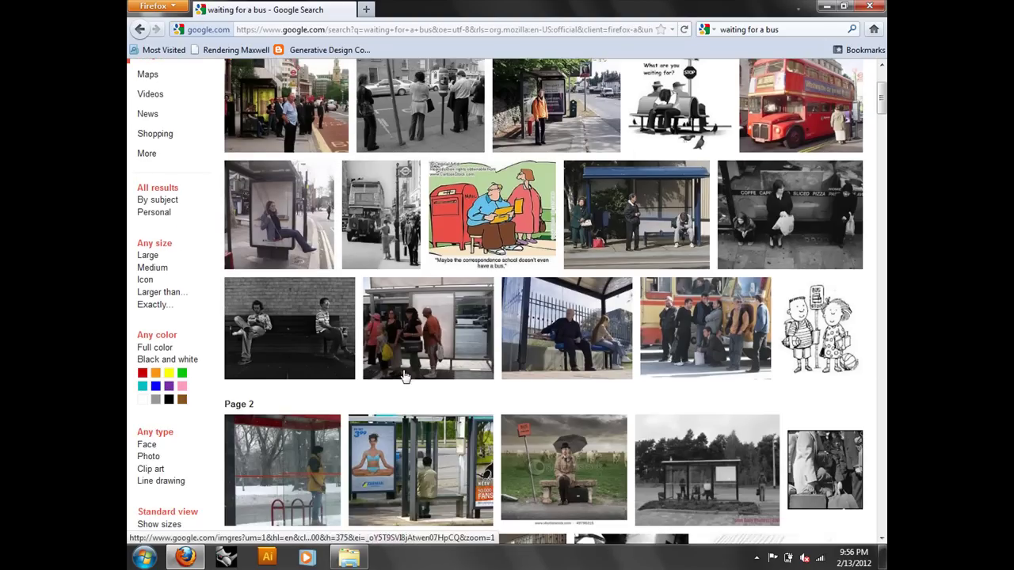
pyautogui.click(273, 365)
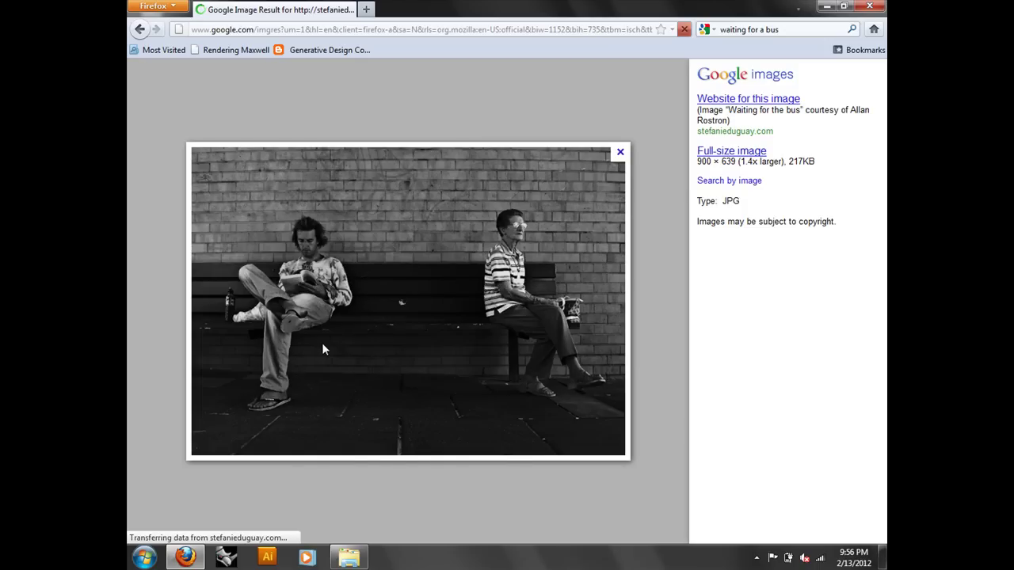
pyautogui.rightClick(438, 267)
pyautogui.click(479, 323)
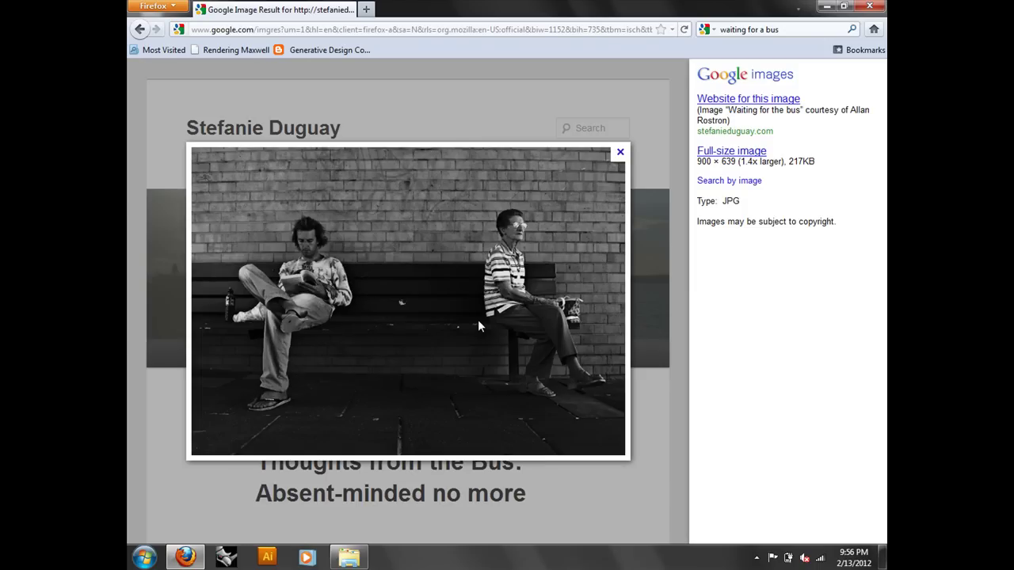
pyautogui.click(185, 110)
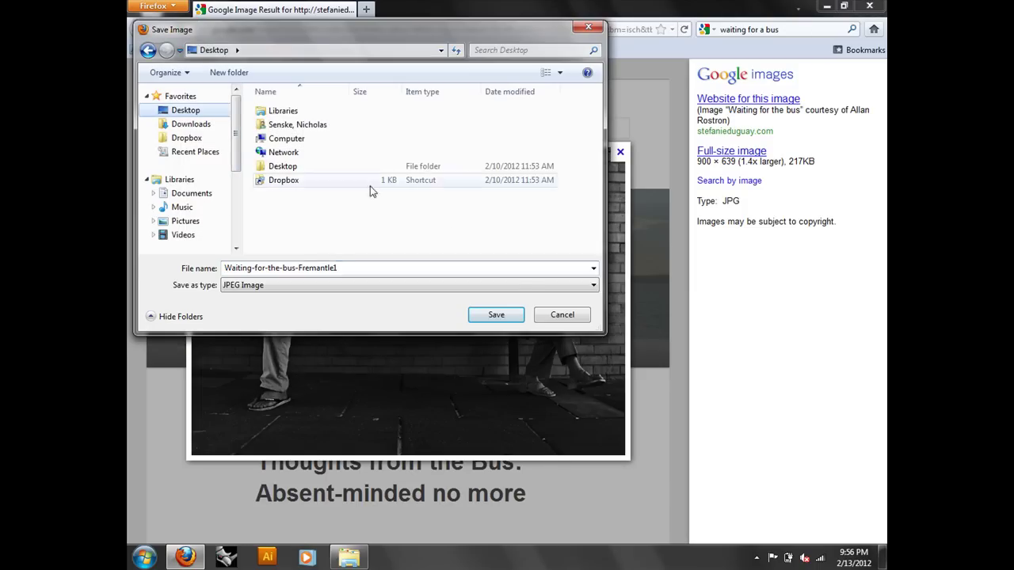
pyautogui.click(496, 314)
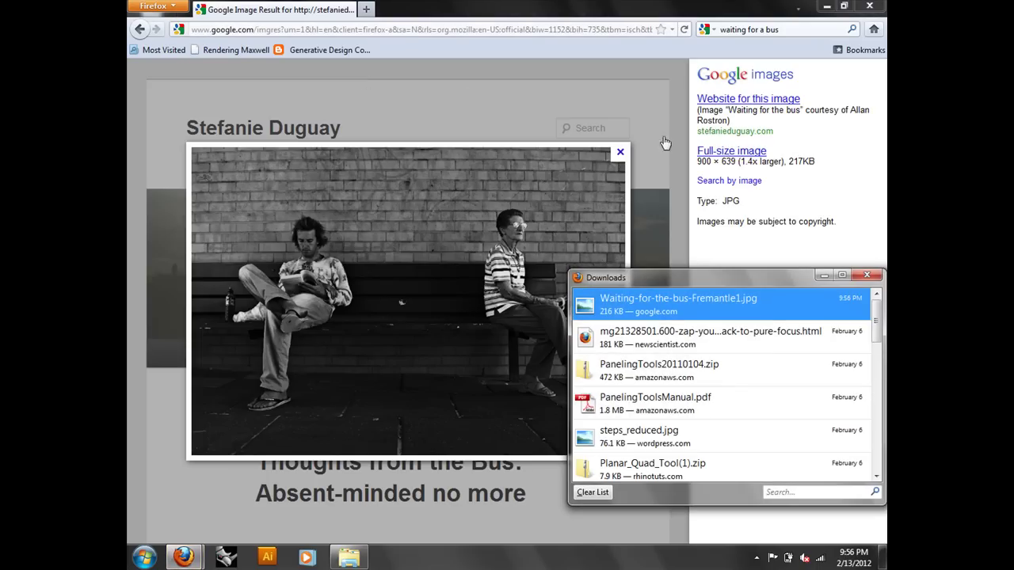
pyautogui.click(867, 275)
# - Search the web for "the sartorialist" and open the website thesartorialist.com
pyautogui.click(810, 36)
pyautogui.write('te')
pyautogui.press('BackSpace')
pyautogui.write('he sartto')
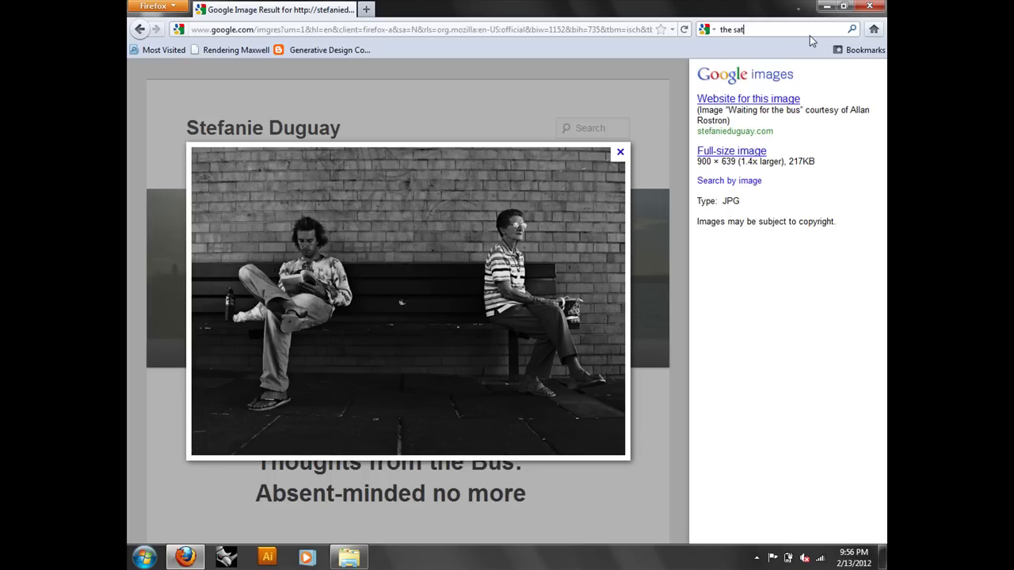
pyautogui.press('BackSpace')
pyautogui.press('BackSpace')
pyautogui.write('o')
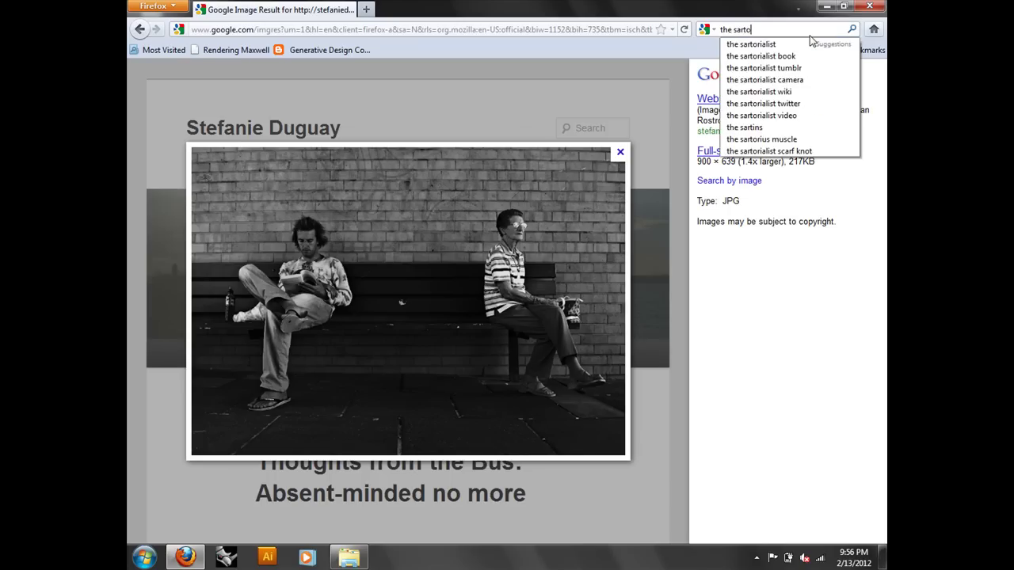
pyautogui.press('Escape')
pyautogui.write('ri')
pyautogui.press('Down')
pyautogui.press('Return')
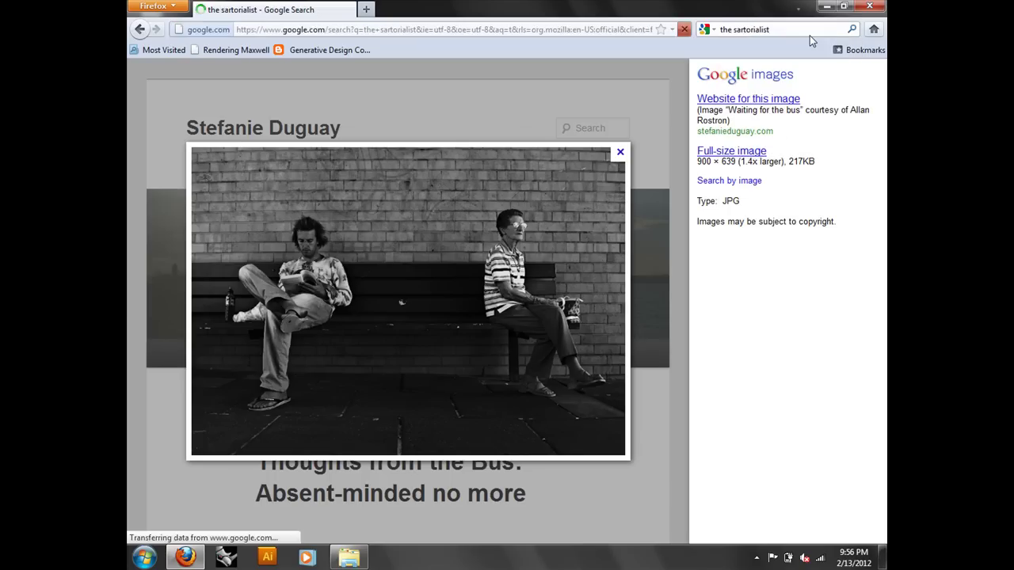
pyautogui.click(261, 189)
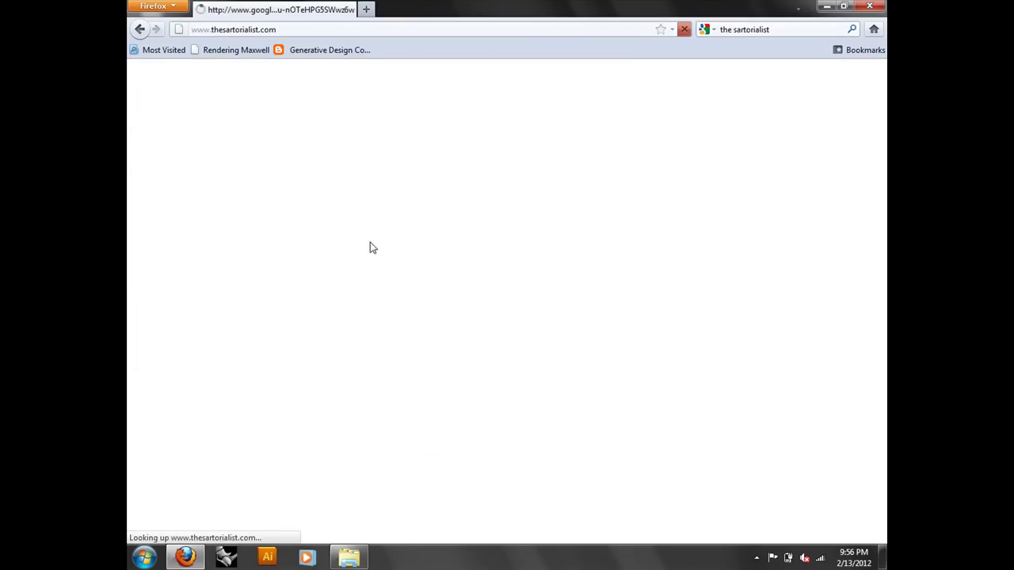
# - Browse the street fashion photos on The Sartorialist for full-length standing or walking figures
pyautogui.scroll(-15, 615, 309)
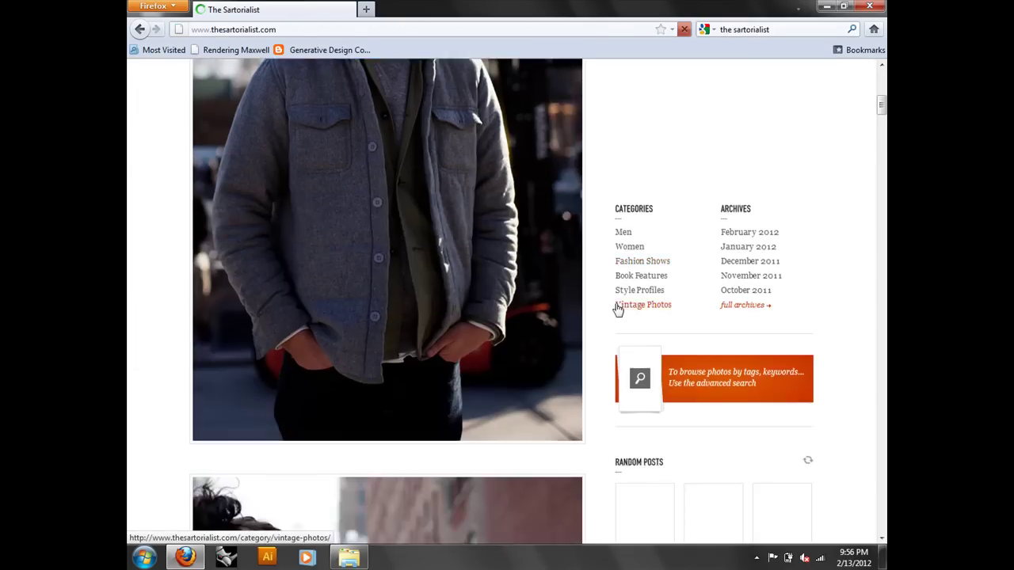
pyautogui.scroll(-20, 615, 303)
pyautogui.scroll(5, 528, 195)
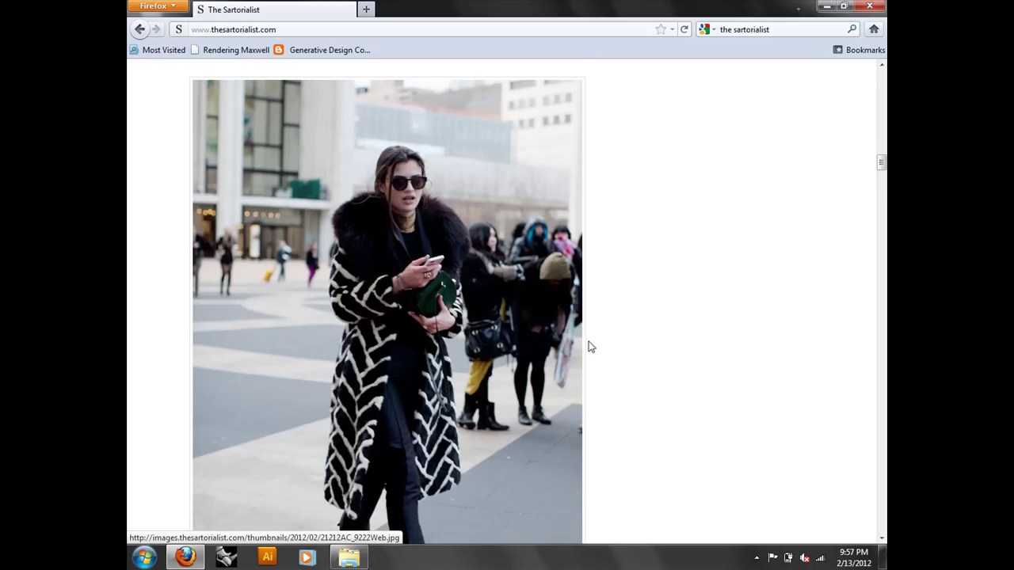
pyautogui.scroll(-5, 588, 343)
pyautogui.scroll(5, 616, 357)
pyautogui.scroll(-1, 627, 372)
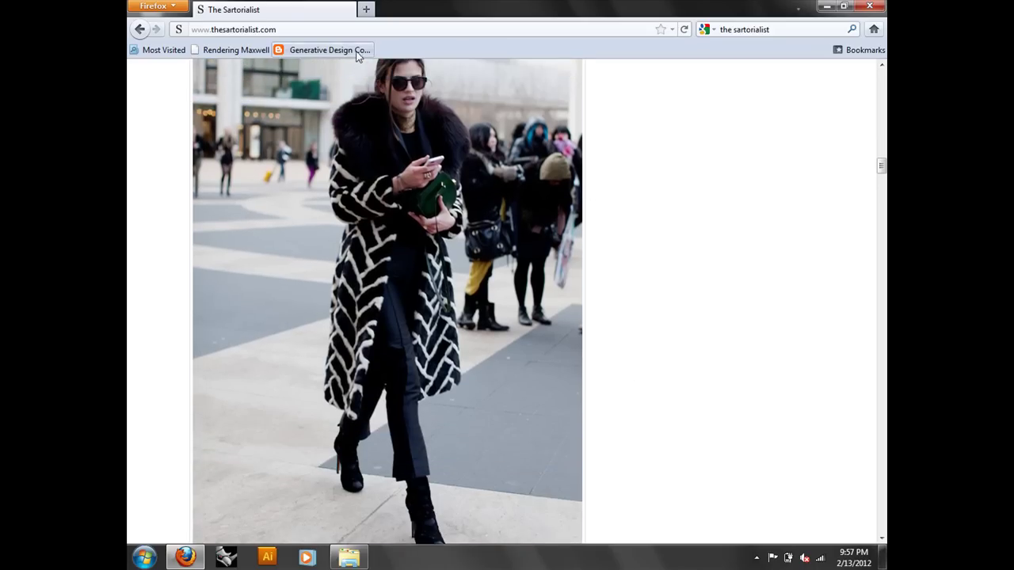
# - Minimize the browser and start Photoshop
pyautogui.click(196, 556)
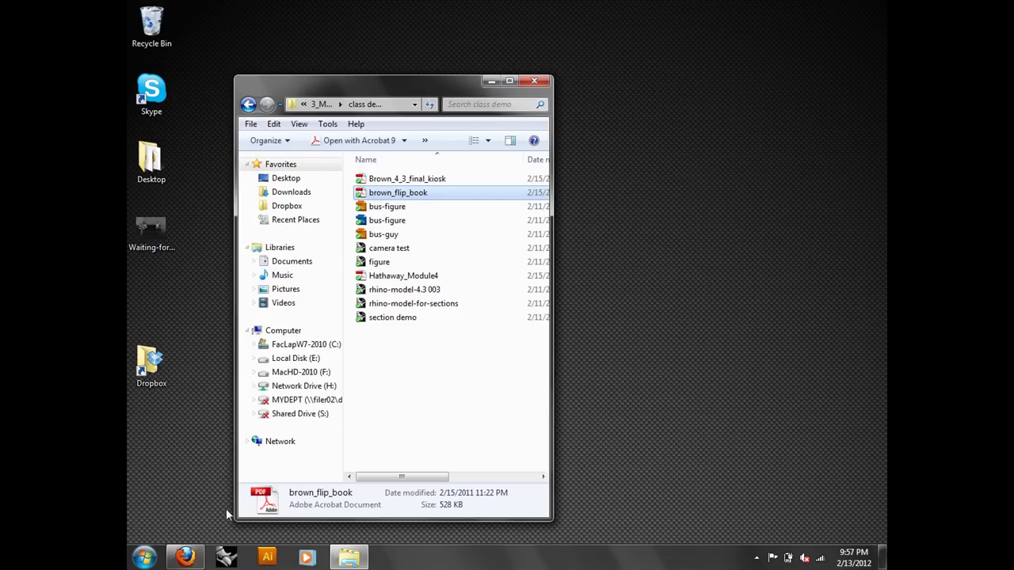
pyautogui.click(144, 557)
pyautogui.click(199, 198)
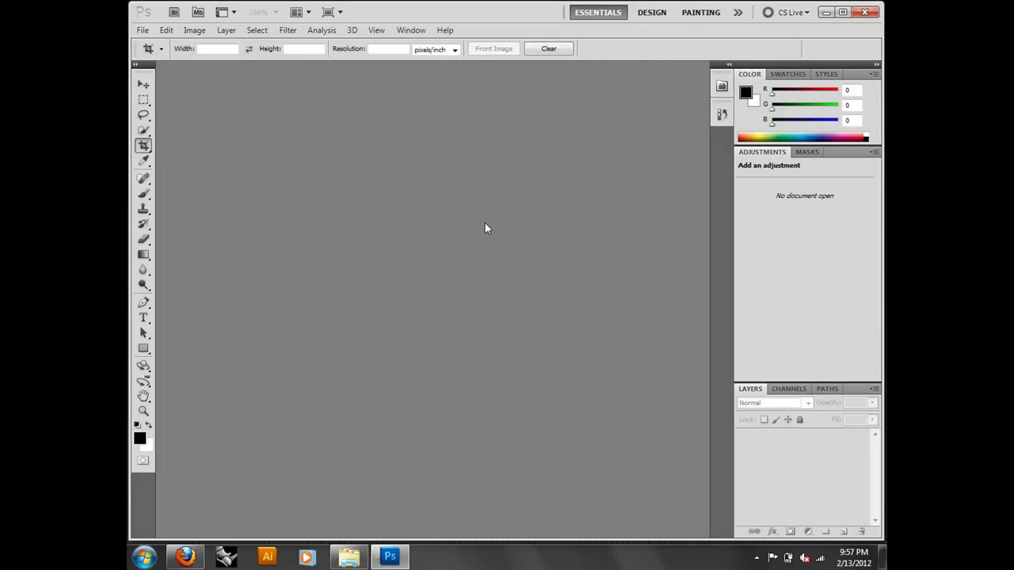
# - Open Waiting-for-the-bus-Fremantle1 from the Desktop and convert its locked Background into a regular layer named Layer 0
pyautogui.click(142, 30)
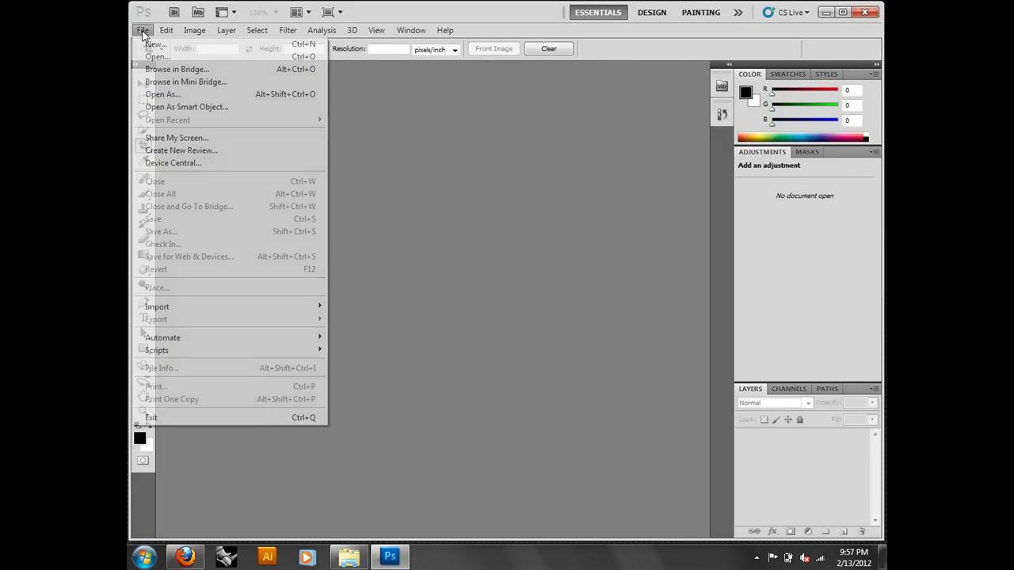
pyautogui.click(149, 55)
pyautogui.click(295, 107)
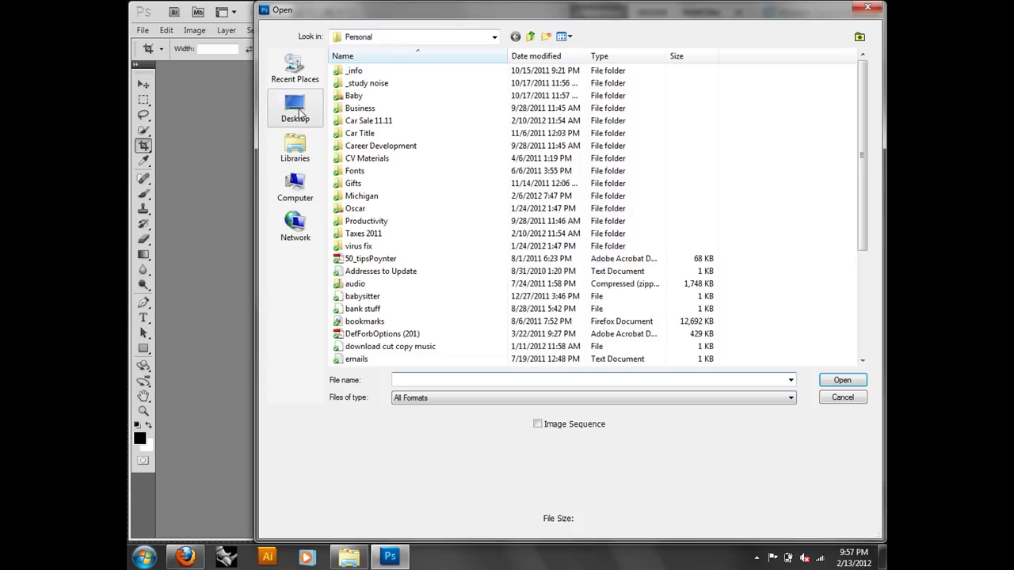
pyautogui.click(671, 79)
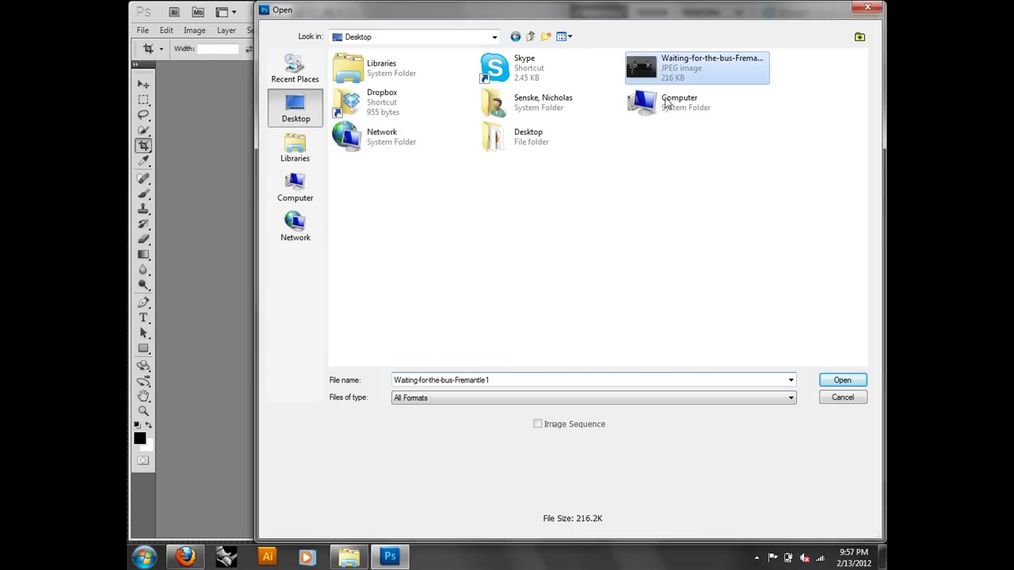
pyautogui.press('Return')
pyautogui.click(508, 213)
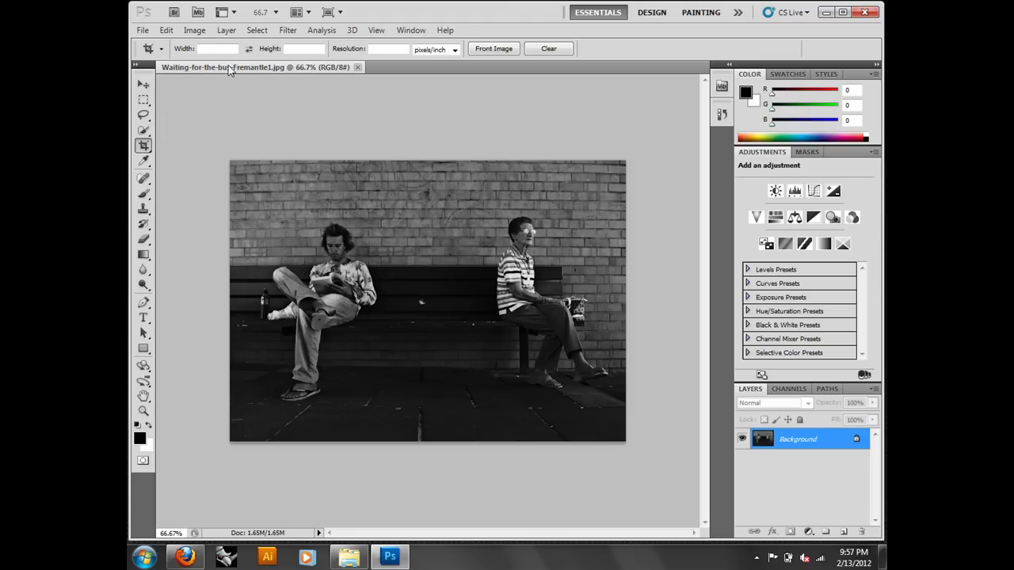
pyautogui.doubleClick(788, 448)
pyautogui.press('Return')
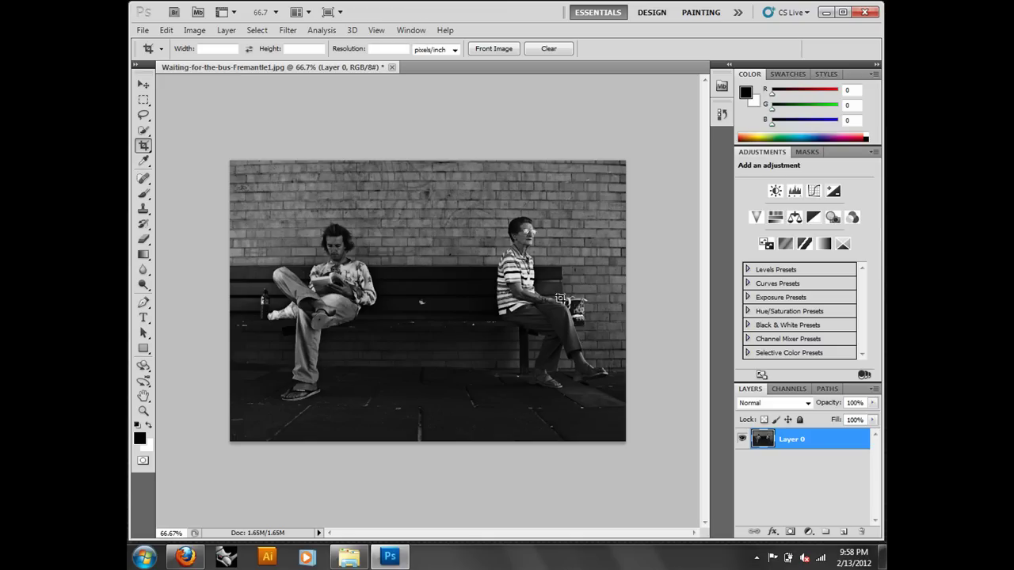
# - Add a new alpha channel and display it as an overlay together with the RGB channels
pyautogui.click(791, 389)
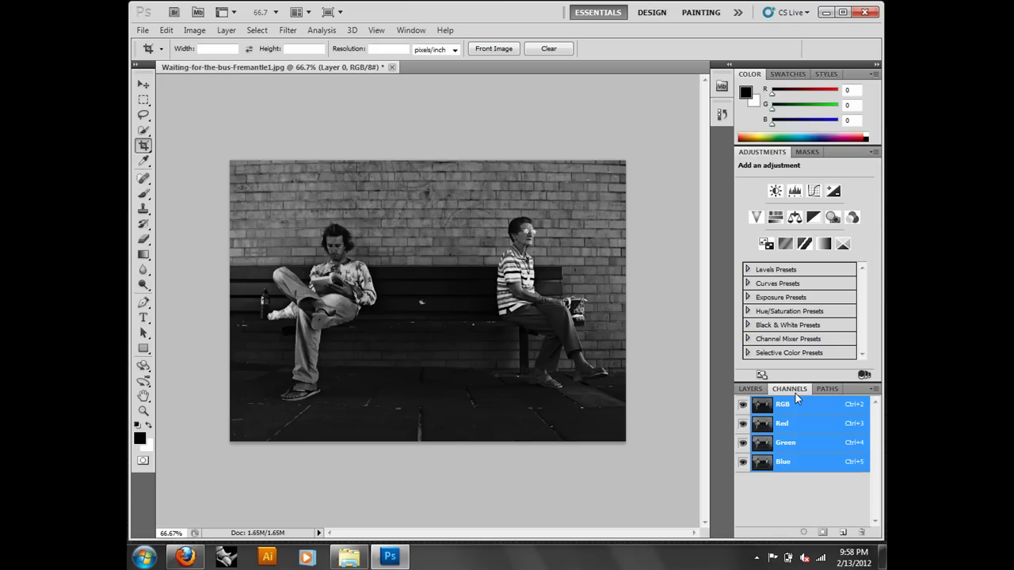
pyautogui.click(843, 533)
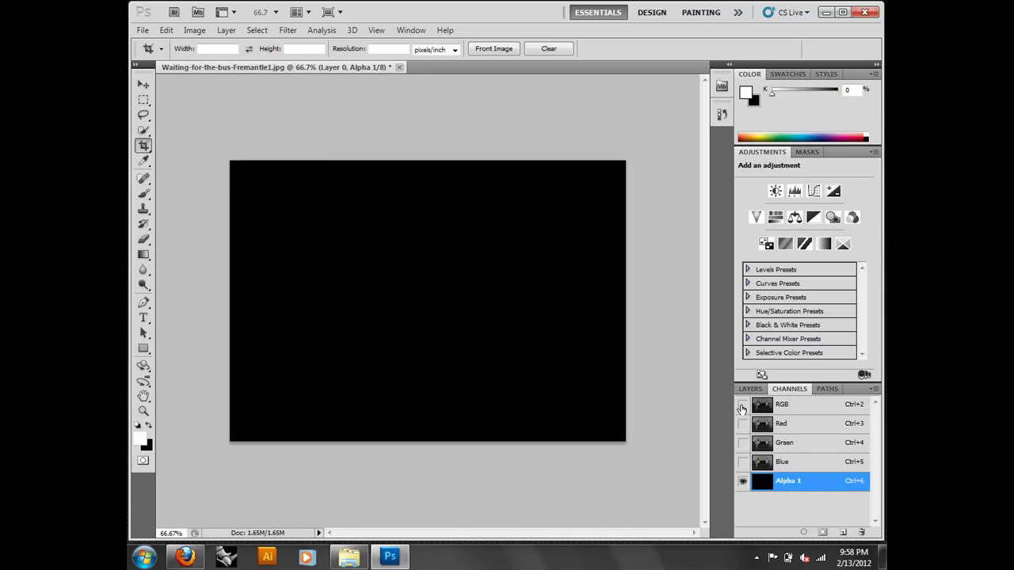
pyautogui.click(743, 405)
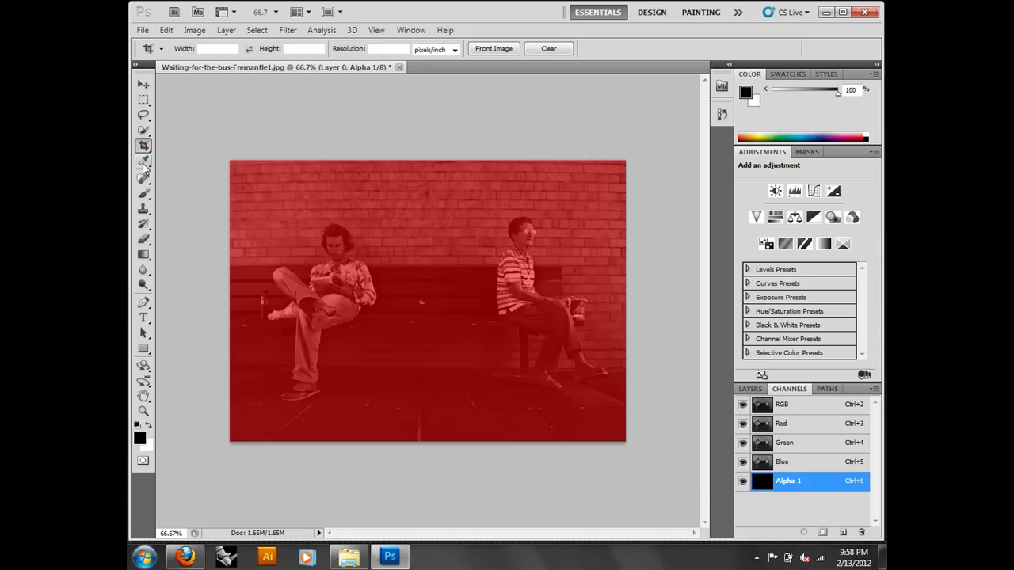
# - Brush white over the lap of the man reading on the bench in the alpha channel, using brush size 13
pyautogui.click(143, 194)
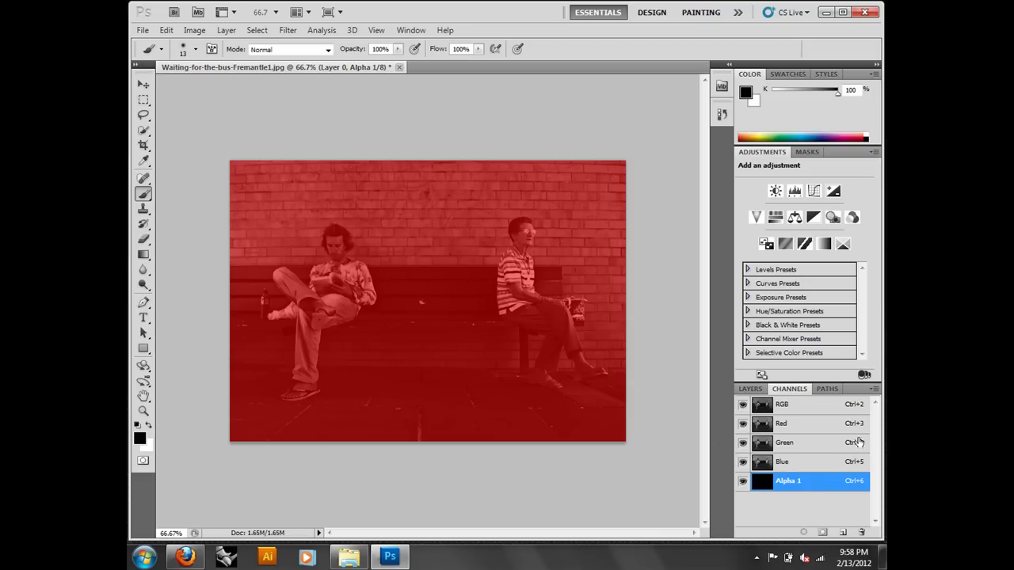
pyautogui.click(148, 426)
pyautogui.moveTo(346, 293)
pyautogui.mouseDown()
pyautogui.moveTo(325, 307)
pyautogui.moveTo(342, 292)
pyautogui.moveTo(327, 306)
pyautogui.moveTo(341, 278)
pyautogui.mouseUp()
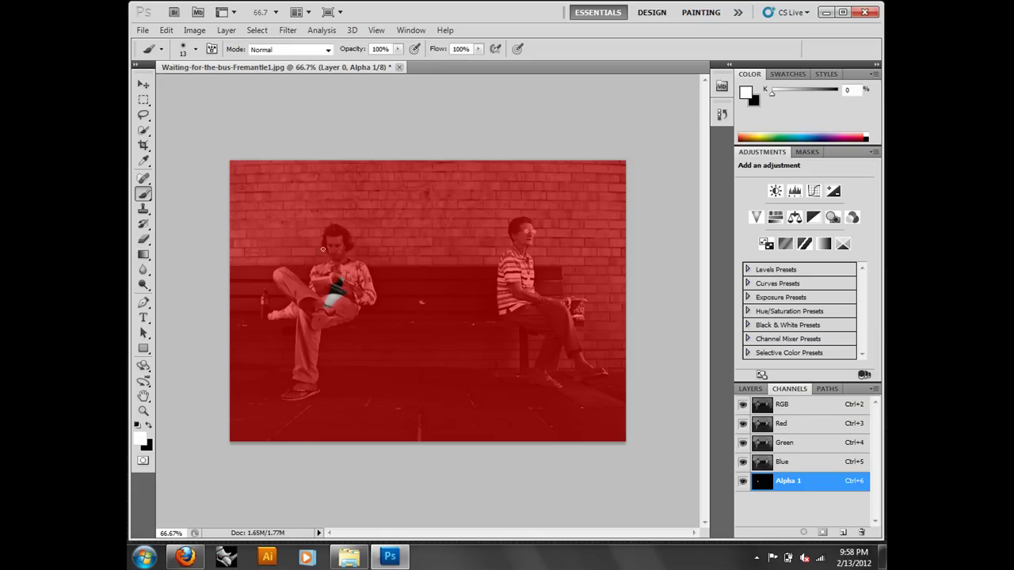
# - With Scrubby Zoom off, zoom in on the reading man and brush white along his arm, shoulder and the edge of his face
pyautogui.click(143, 410)
pyautogui.moveTo(385, 215); pyautogui.dragTo(408, 238)
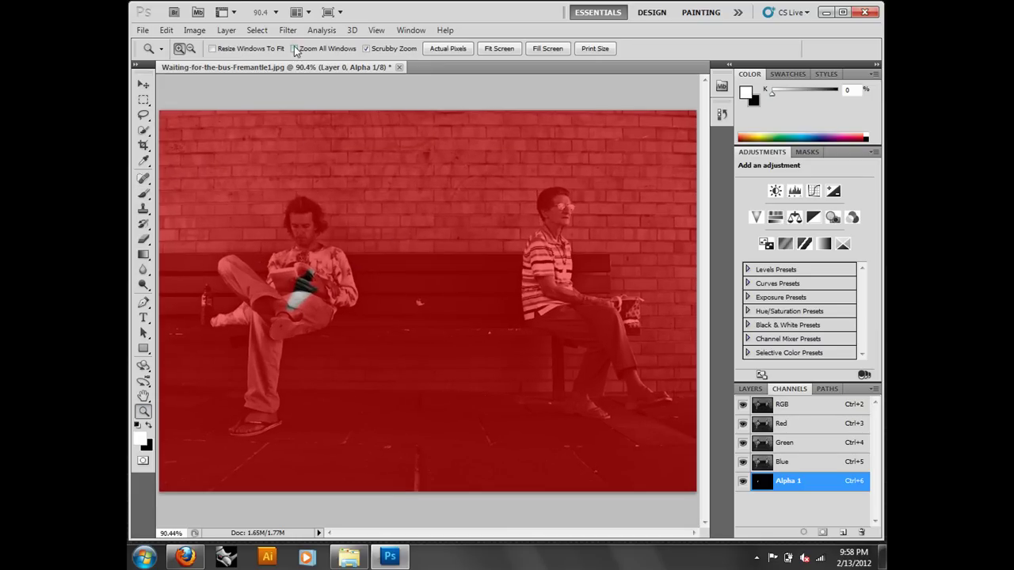
pyautogui.click(366, 48)
pyautogui.moveTo(367, 173); pyautogui.dragTo(192, 457)
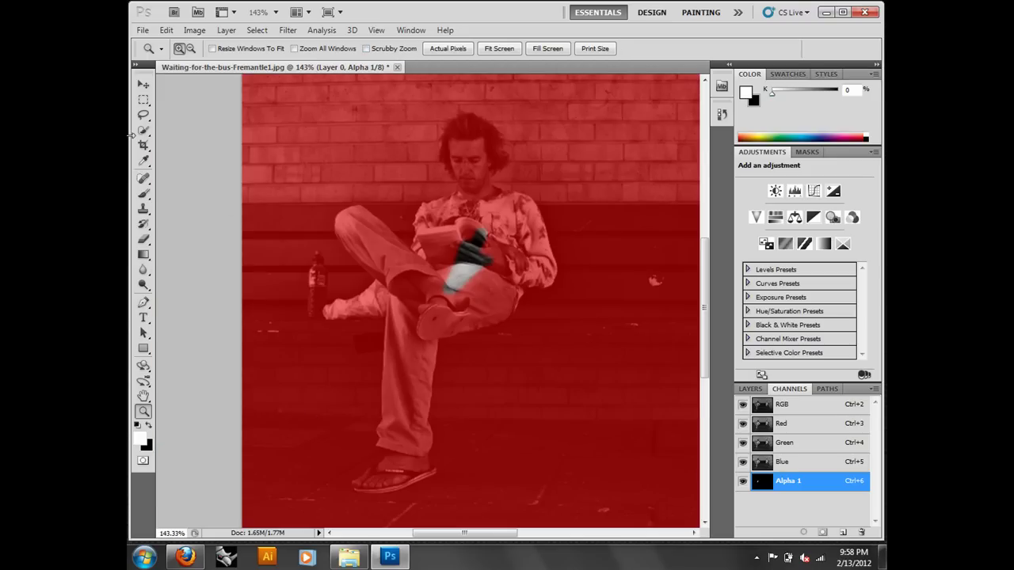
pyautogui.click(143, 193)
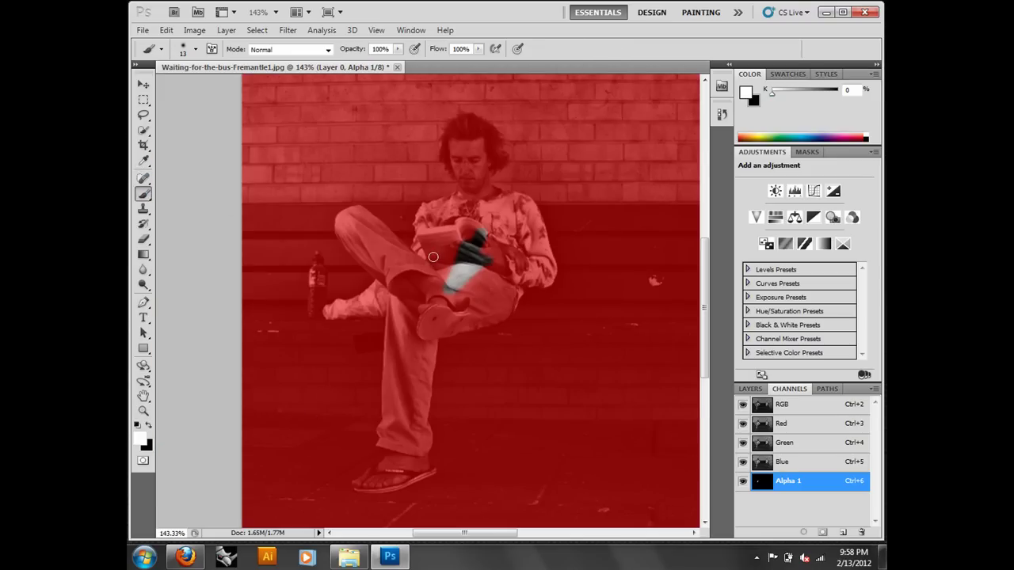
pyautogui.moveTo(416, 253)
pyautogui.mouseDown()
pyautogui.moveTo(428, 206)
pyautogui.moveTo(467, 187)
pyautogui.moveTo(443, 149)
pyautogui.mouseUp()
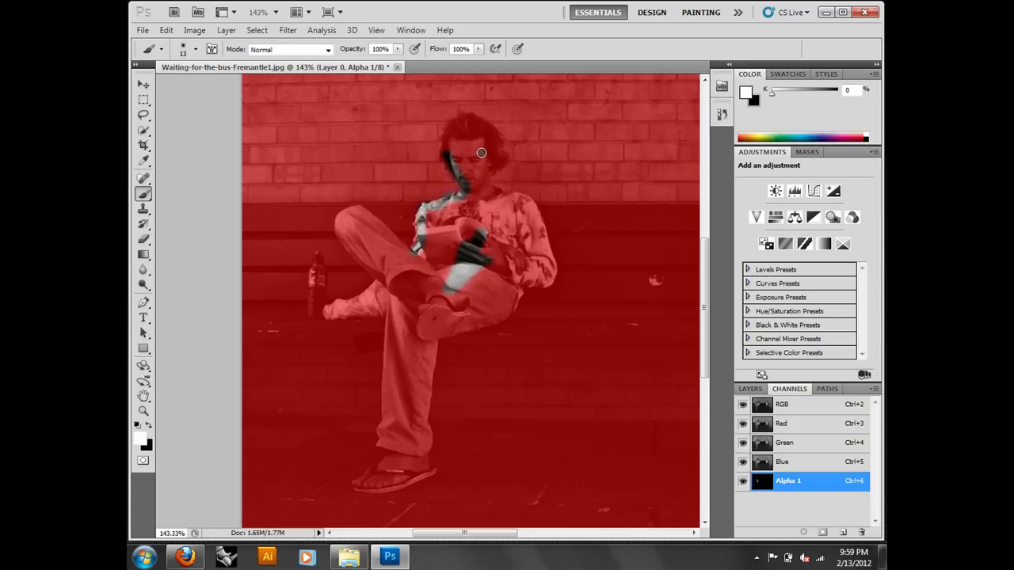
# - Vary the brush size while painting white over the man's face, hair, sleeve and the underside of his thigh, ending at size 20
pyautogui.press('[')
pyautogui.press('[')
pyautogui.press('[')
pyautogui.press('[')
pyautogui.press(']')
pyautogui.press(']')
pyautogui.press('[')
pyautogui.press('[')
pyautogui.moveTo(489, 170)
pyautogui.mouseDown()
pyautogui.moveTo(478, 123)
pyautogui.moveTo(471, 133)
pyautogui.moveTo(485, 133)
pyautogui.moveTo(494, 163)
pyautogui.moveTo(480, 164)
pyautogui.moveTo(478, 179)
pyautogui.moveTo(472, 140)
pyautogui.moveTo(462, 173)
pyautogui.moveTo(532, 221)
pyautogui.moveTo(542, 273)
pyautogui.moveTo(522, 273)
pyautogui.moveTo(487, 318)
pyautogui.moveTo(414, 334)
pyautogui.mouseUp()
pyautogui.press(']')
pyautogui.press(']')
pyautogui.press(']')
pyautogui.press(']')
pyautogui.press(']')
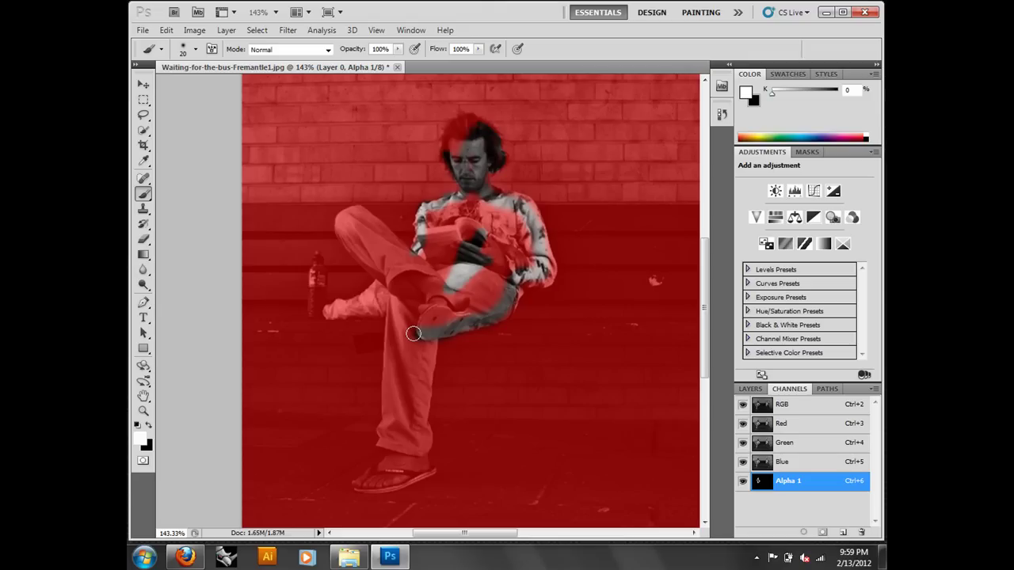
pyautogui.click(143, 115)
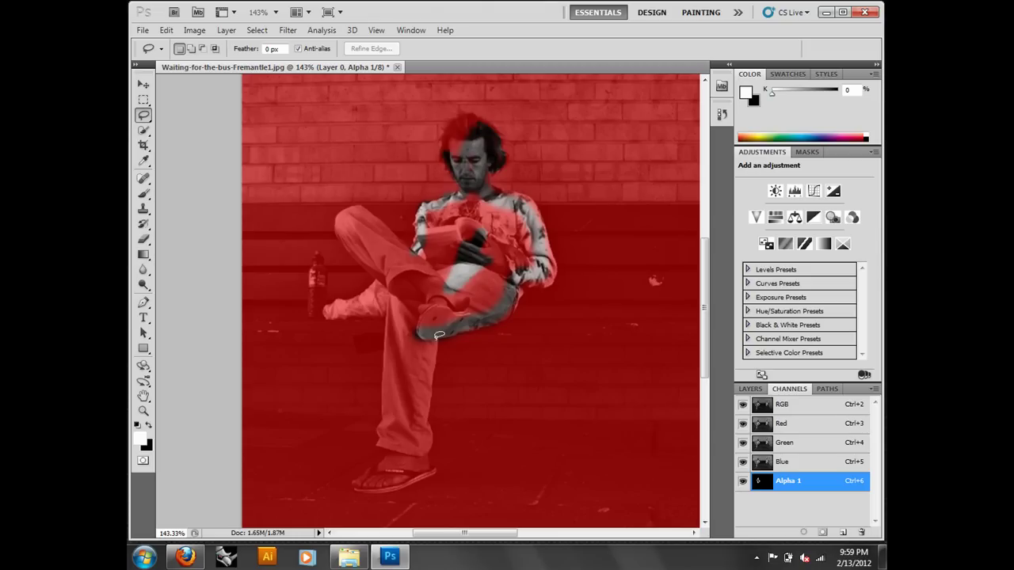
pyautogui.click(143, 193)
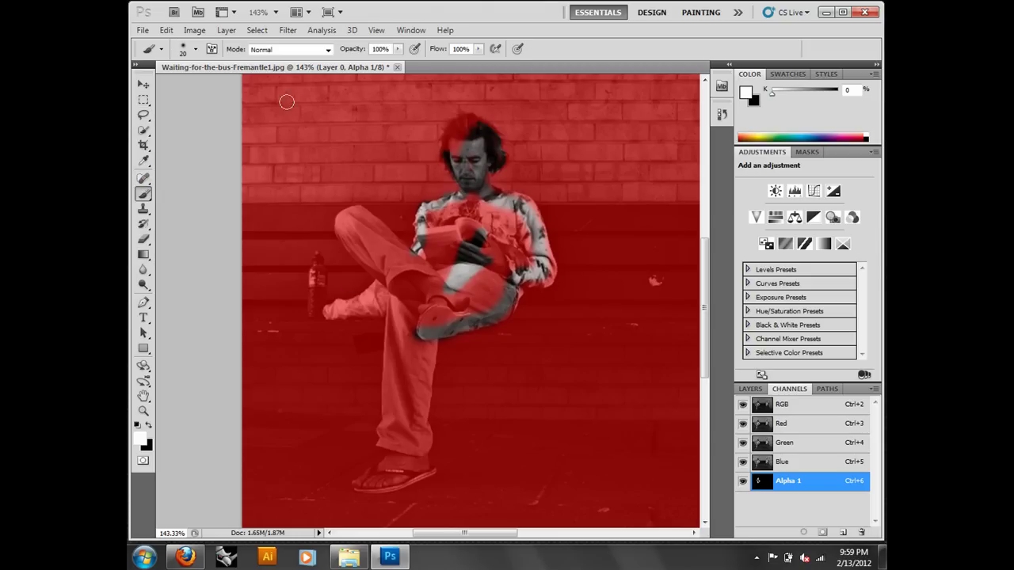
# - Zoom in on the reading man's head and brush white over the rest of his hair and face, reducing the brush size to 10
pyautogui.click(144, 411)
pyautogui.moveTo(552, 97); pyautogui.dragTo(410, 231)
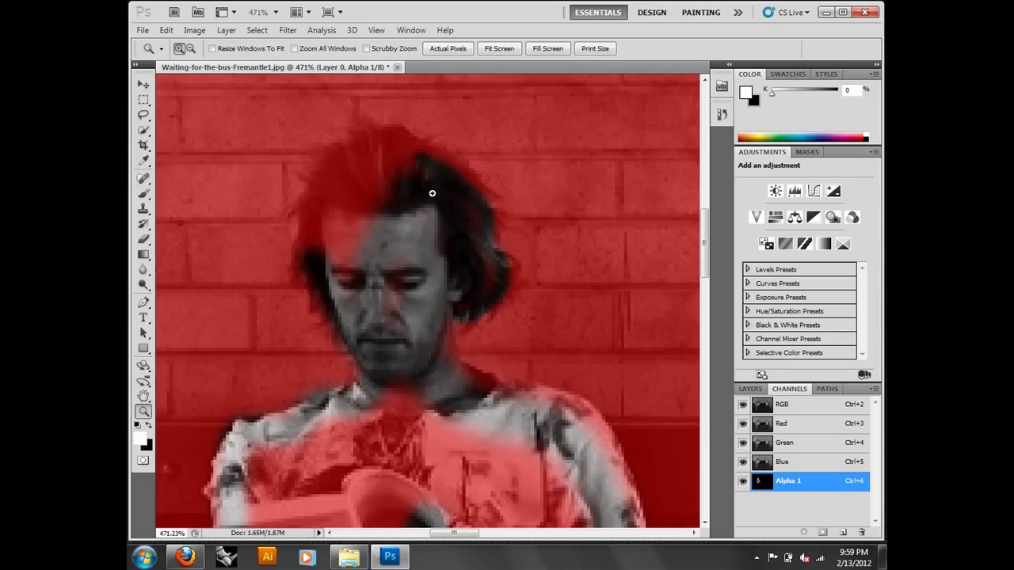
pyautogui.click(143, 194)
pyautogui.moveTo(468, 170)
pyautogui.mouseDown()
pyautogui.moveTo(420, 181)
pyautogui.moveTo(459, 179)
pyautogui.moveTo(392, 143)
pyautogui.moveTo(357, 145)
pyautogui.moveTo(310, 192)
pyautogui.moveTo(301, 252)
pyautogui.moveTo(354, 177)
pyautogui.moveTo(384, 179)
pyautogui.moveTo(362, 238)
pyautogui.moveTo(367, 182)
pyautogui.moveTo(400, 191)
pyautogui.moveTo(357, 177)
pyautogui.moveTo(392, 181)
pyautogui.moveTo(455, 226)
pyautogui.moveTo(437, 299)
pyautogui.mouseUp()
pyautogui.press('[')
pyautogui.press(']')
pyautogui.press(']')
pyautogui.press(']')
pyautogui.press('[')
pyautogui.press('[')
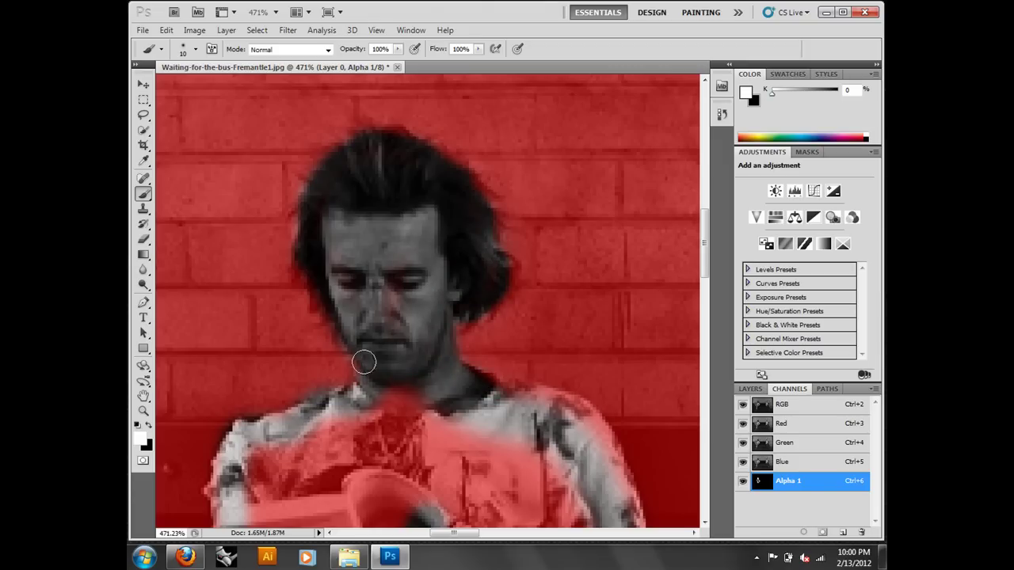
# - Brush white along the edges of the reading man's raised leg in the alpha channel with the size 10 brush
pyautogui.moveTo(362, 412)
pyautogui.mouseDown()
pyautogui.moveTo(407, 199)
pyautogui.moveTo(396, 240)
pyautogui.mouseUp()
pyautogui.moveTo(280, 336)
pyautogui.mouseDown()
pyautogui.moveTo(396, 306)
pyautogui.moveTo(575, 351)
pyautogui.mouseUp()
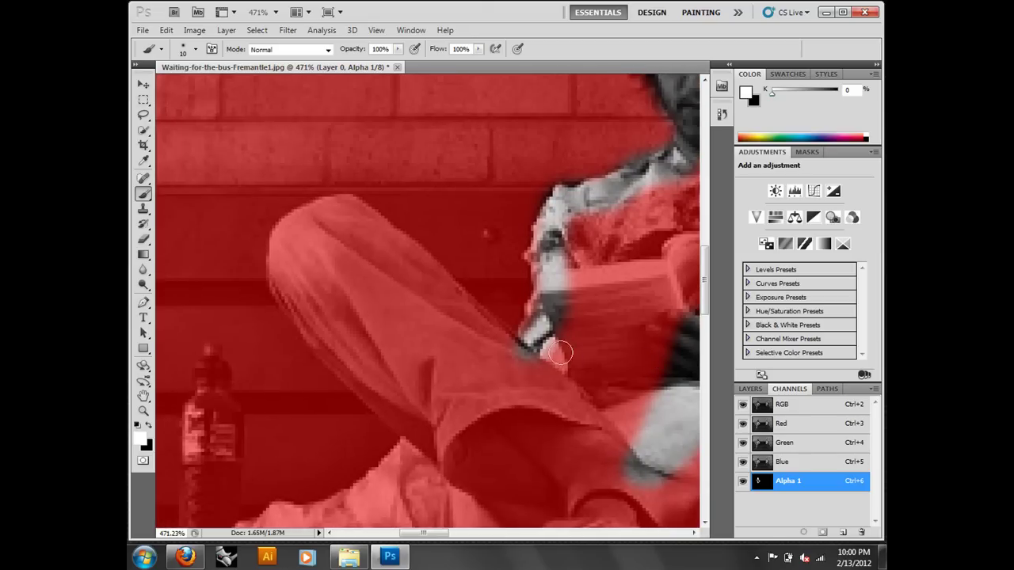
pyautogui.moveTo(478, 317)
pyautogui.mouseDown()
pyautogui.moveTo(346, 199)
pyautogui.moveTo(290, 217)
pyautogui.moveTo(276, 251)
pyautogui.moveTo(310, 325)
pyautogui.moveTo(451, 454)
pyautogui.moveTo(384, 404)
pyautogui.moveTo(330, 325)
pyautogui.mouseUp()
pyautogui.moveTo(629, 344); pyautogui.dragTo(385, 443)
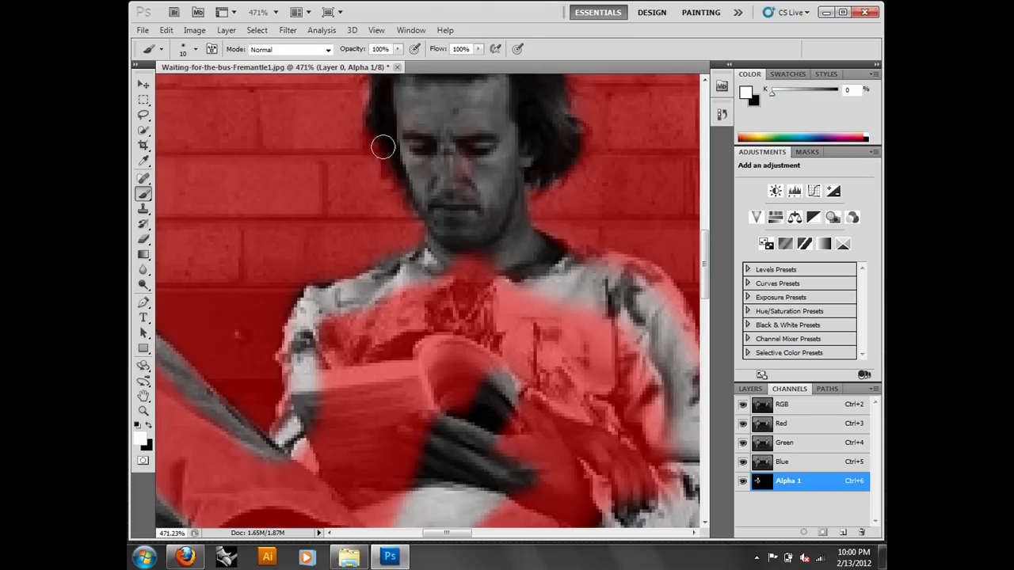
# - Open the Photoshop file bus-figure from Dropbox, in Module 5 - Kiosk Model, _tech demo, 3_Monday -- sections and supplemental, class demo
pyautogui.click(141, 30)
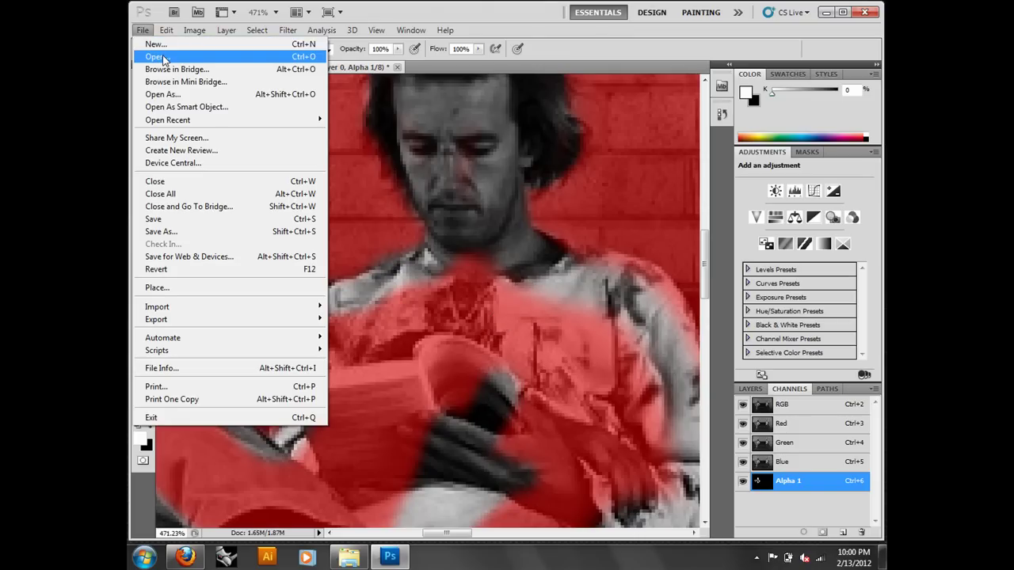
pyautogui.click(157, 57)
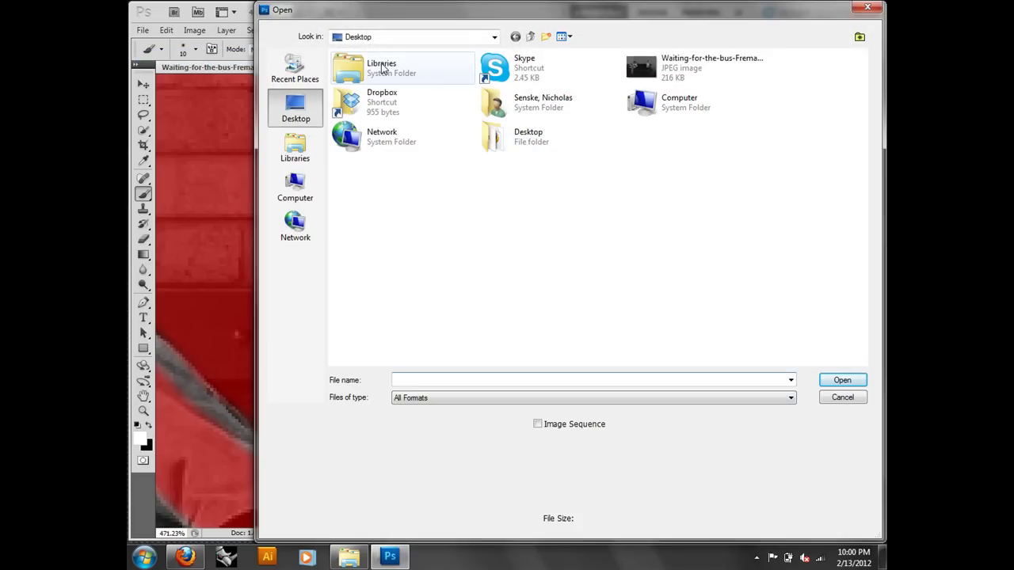
pyautogui.click(389, 109)
pyautogui.doubleClick(389, 108)
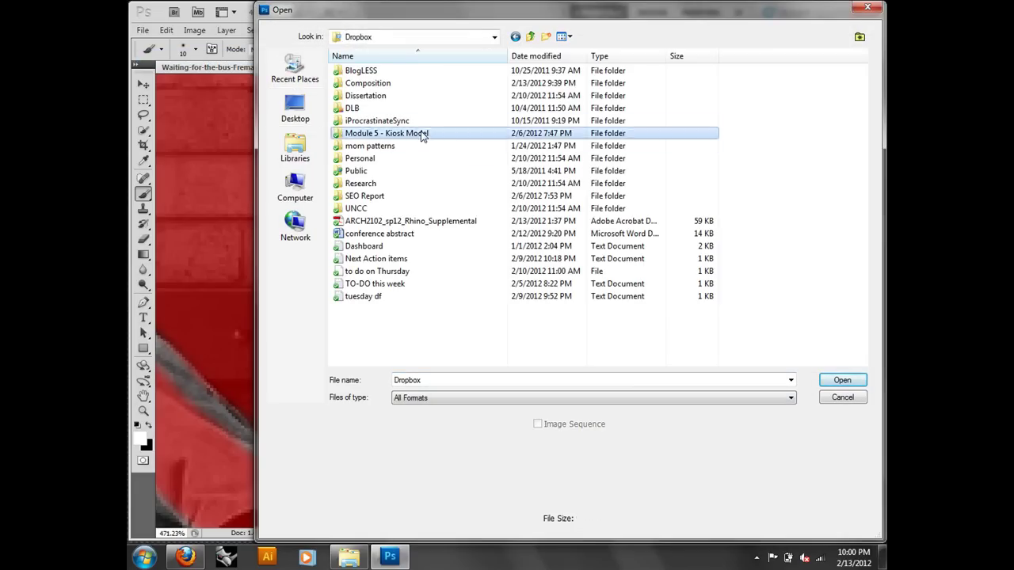
pyautogui.doubleClick(422, 130)
pyautogui.doubleClick(410, 84)
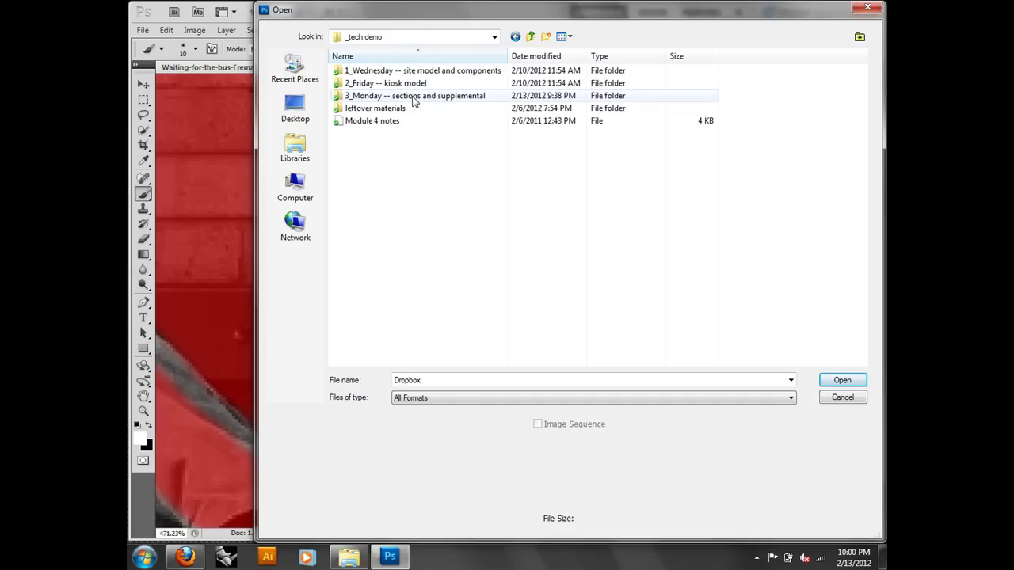
pyautogui.click(413, 99)
pyautogui.doubleClick(413, 99)
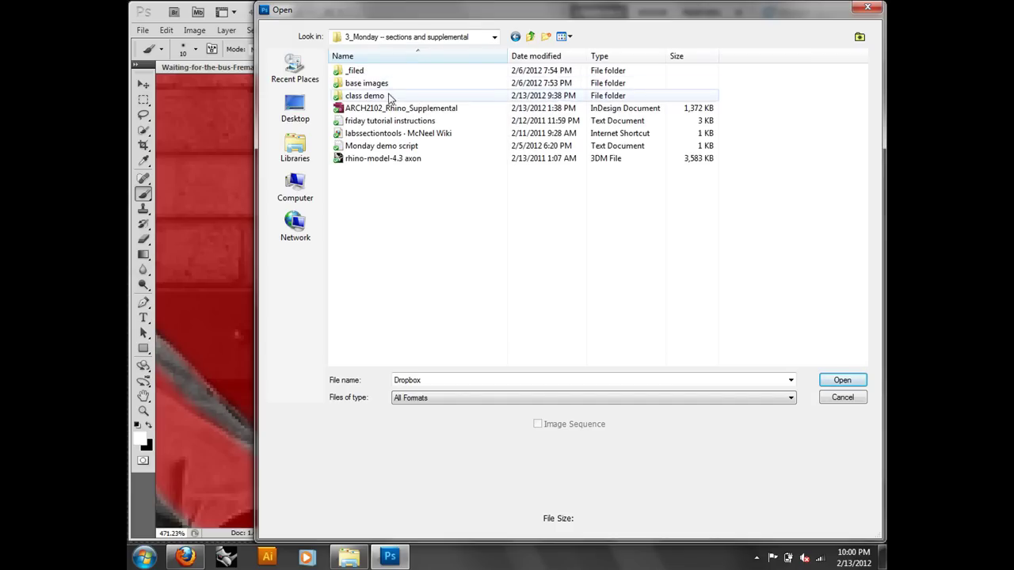
pyautogui.doubleClick(390, 92)
pyautogui.click(372, 108)
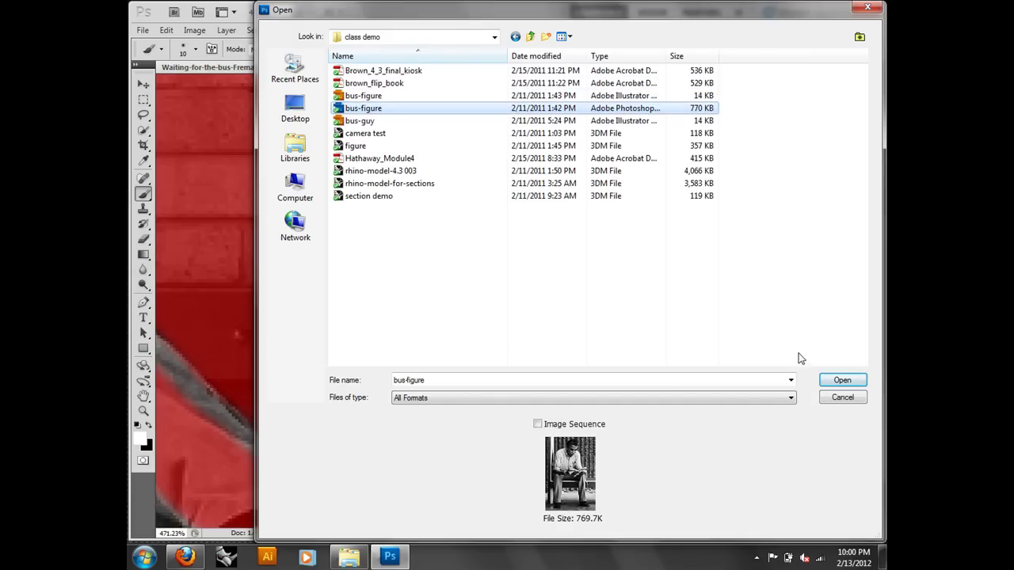
pyautogui.click(842, 380)
# - Display the Alpha 1 overlay on the bus figure, load the channel as a selection, and hide the overlay again
pyautogui.hotkey('ctrl', '2')
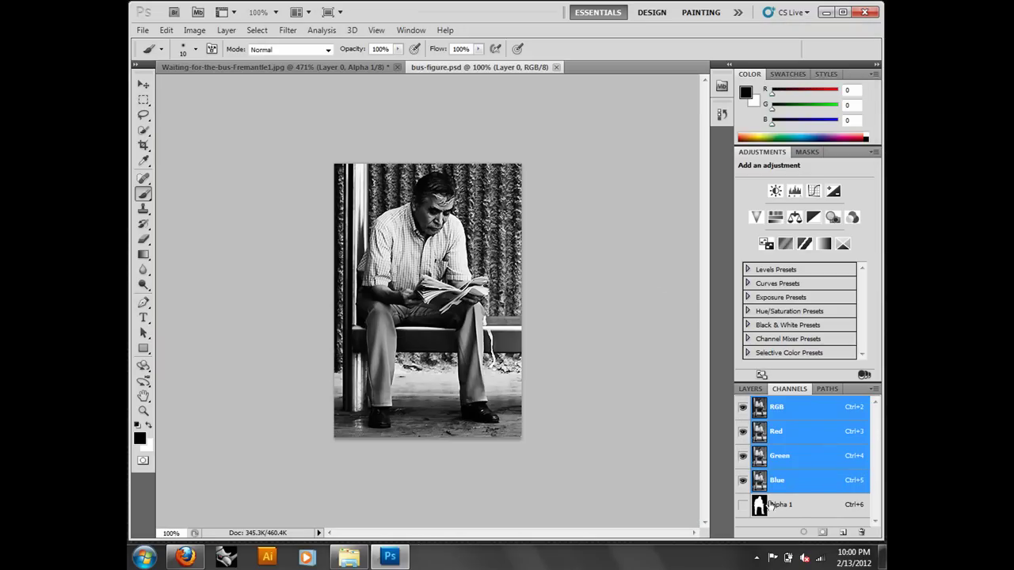
pyautogui.click(743, 505)
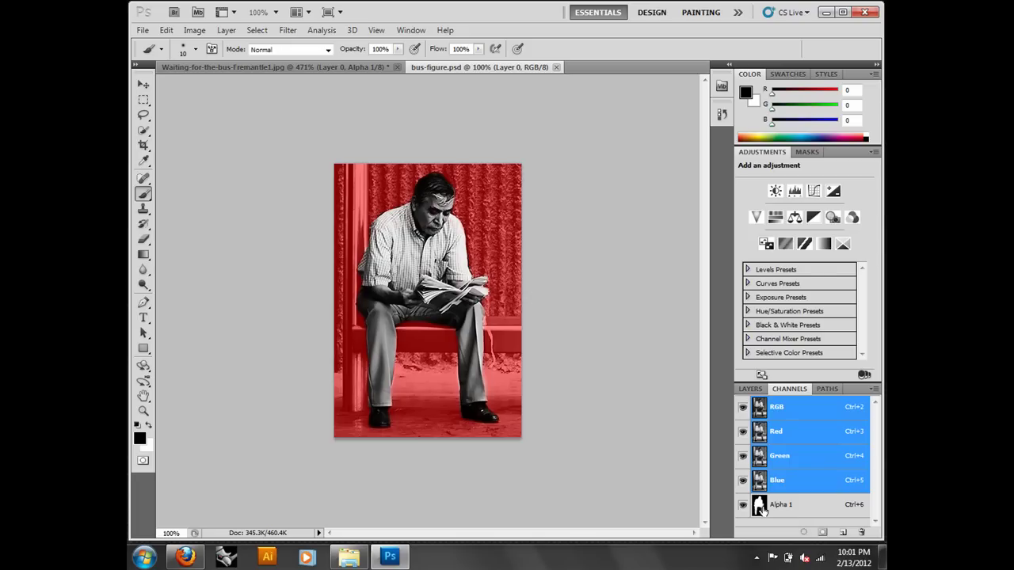
pyautogui.keyDown('ctrl'); pyautogui.click(759, 506); pyautogui.keyUp('ctrl')
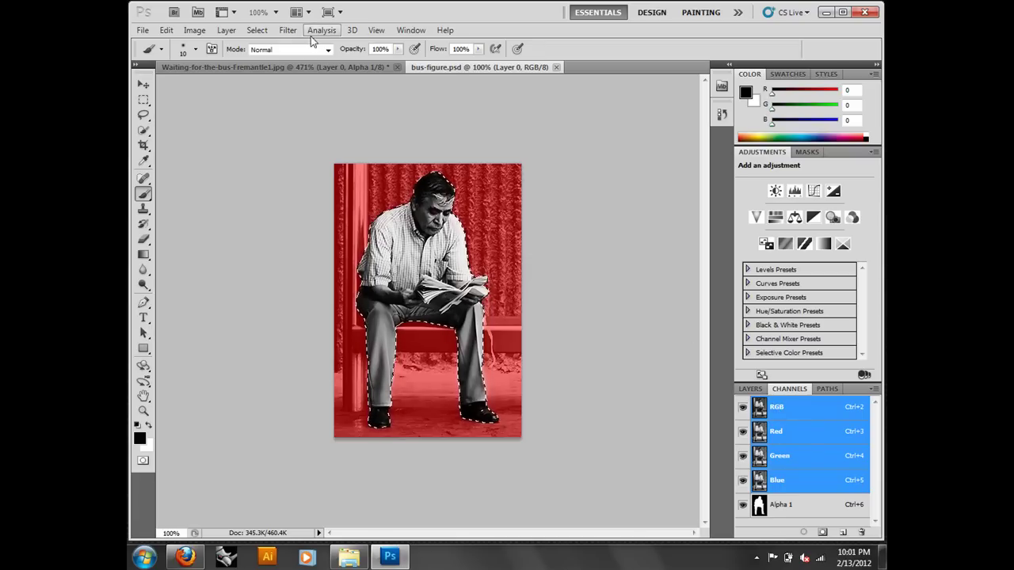
pyautogui.click(742, 507)
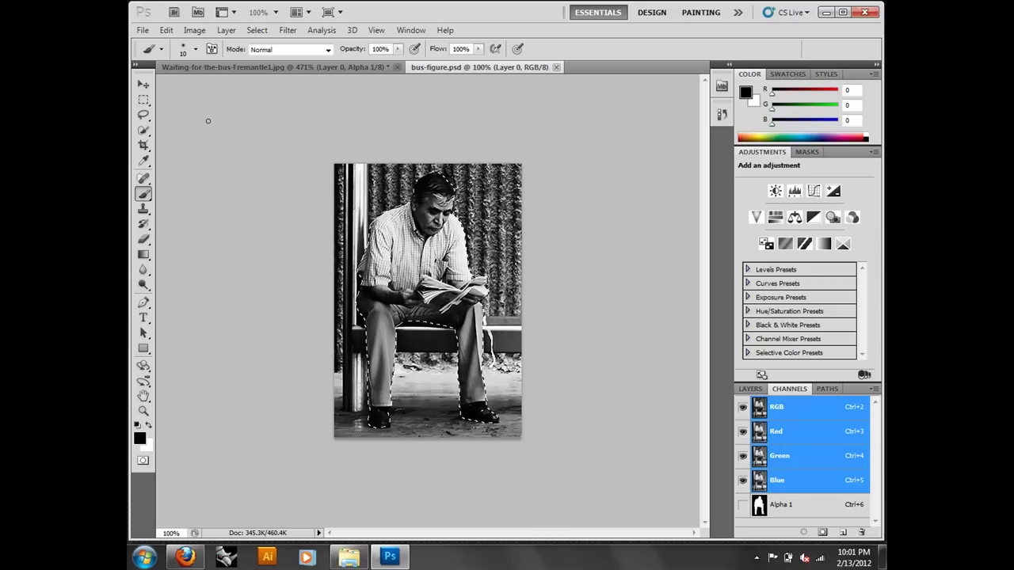
# - Copy the selected man and paste him into a new 225 × 398 pixel document with transparent background contents
pyautogui.click(193, 30)
pyautogui.moveTo(166, 30)
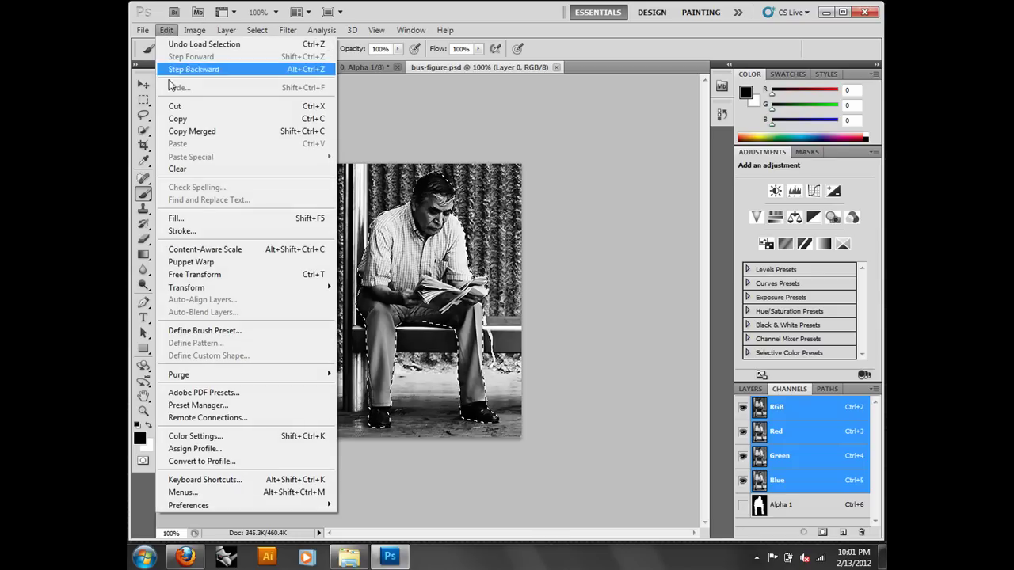
pyautogui.click(178, 119)
pyautogui.click(143, 30)
pyautogui.click(159, 43)
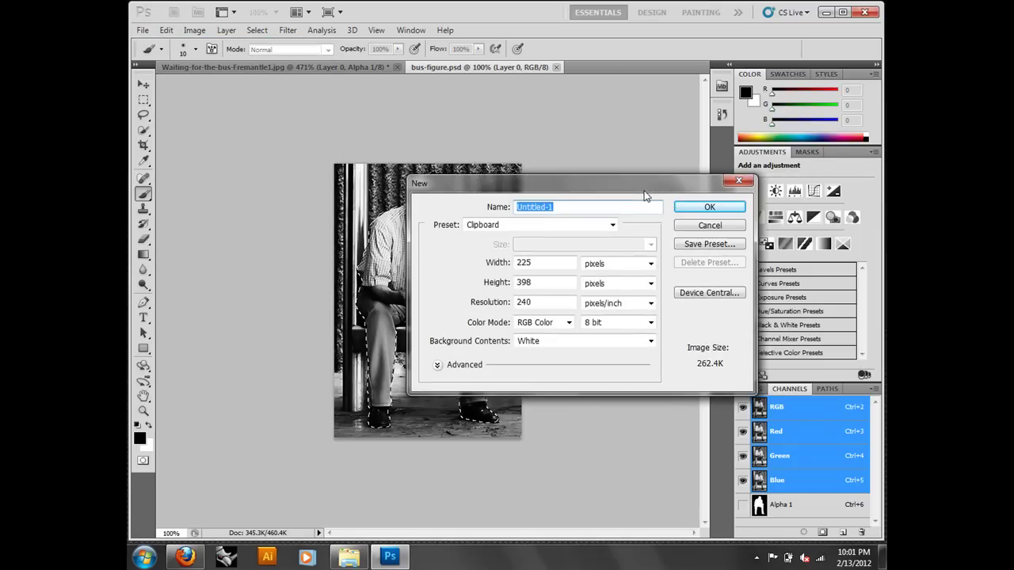
pyautogui.click(607, 342)
pyautogui.click(600, 370)
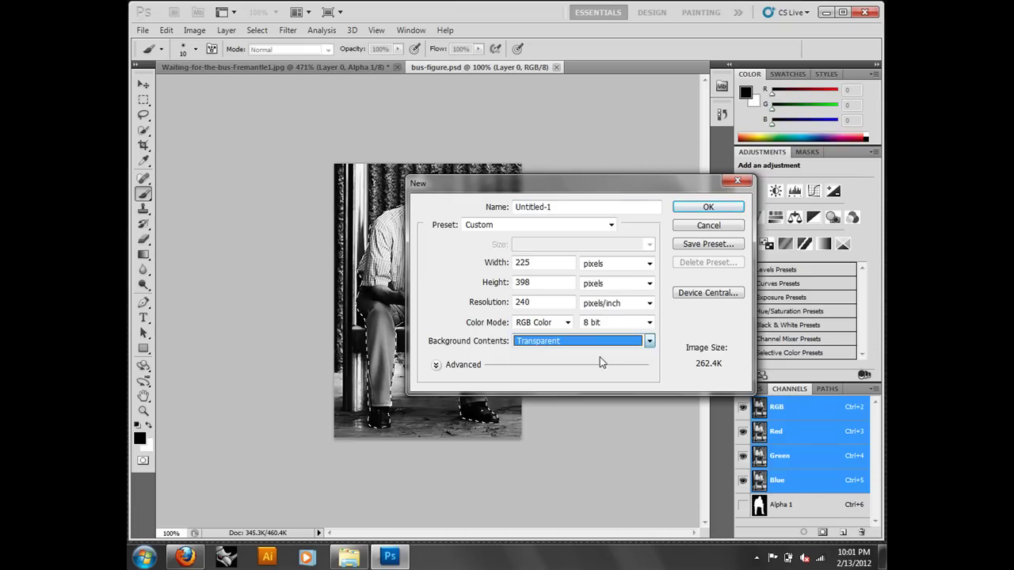
pyautogui.click(705, 208)
pyautogui.click(178, 30)
pyautogui.click(252, 143)
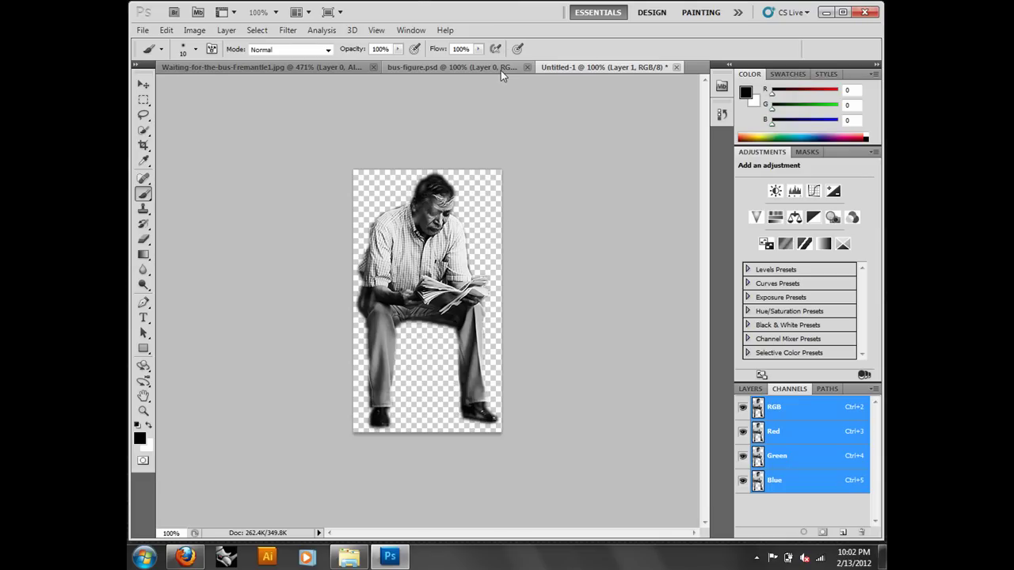
# - Return to bus-figure.psd, show only the Alpha 1 mask and magnify the figure's upper body to 300%
pyautogui.click(428, 69)
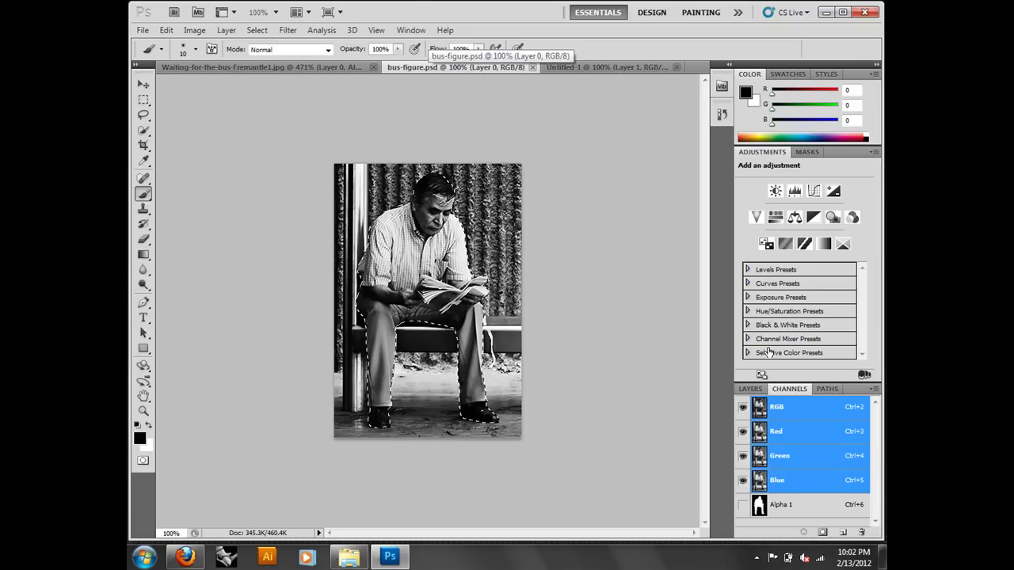
pyautogui.click(781, 505)
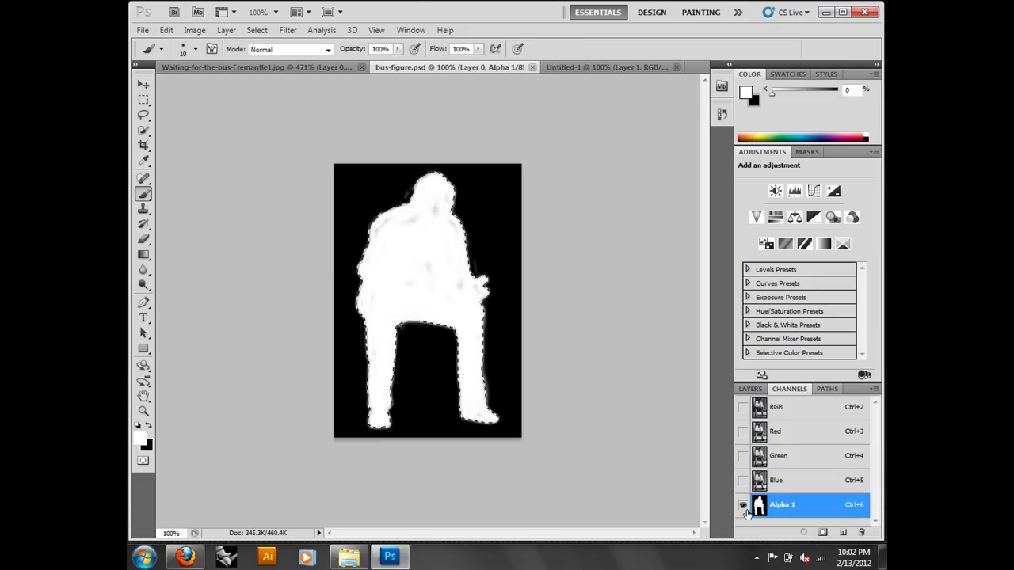
pyautogui.click(144, 410)
pyautogui.click(439, 191)
pyautogui.click(439, 191)
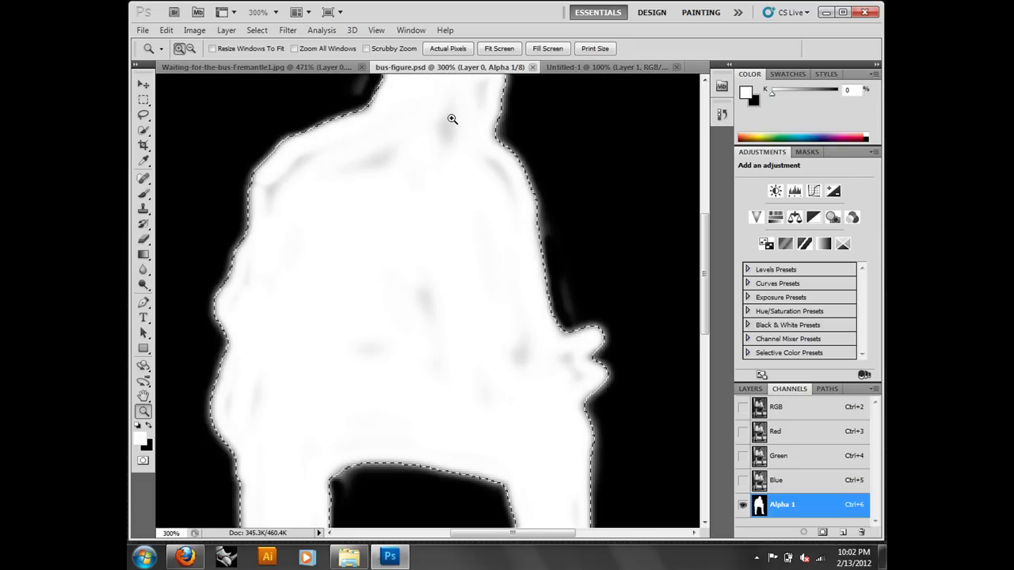
# - Clear the selection and brush white over the grey patches inside the man's silhouette in Alpha 1, from shoulders to legs
pyautogui.click(144, 193)
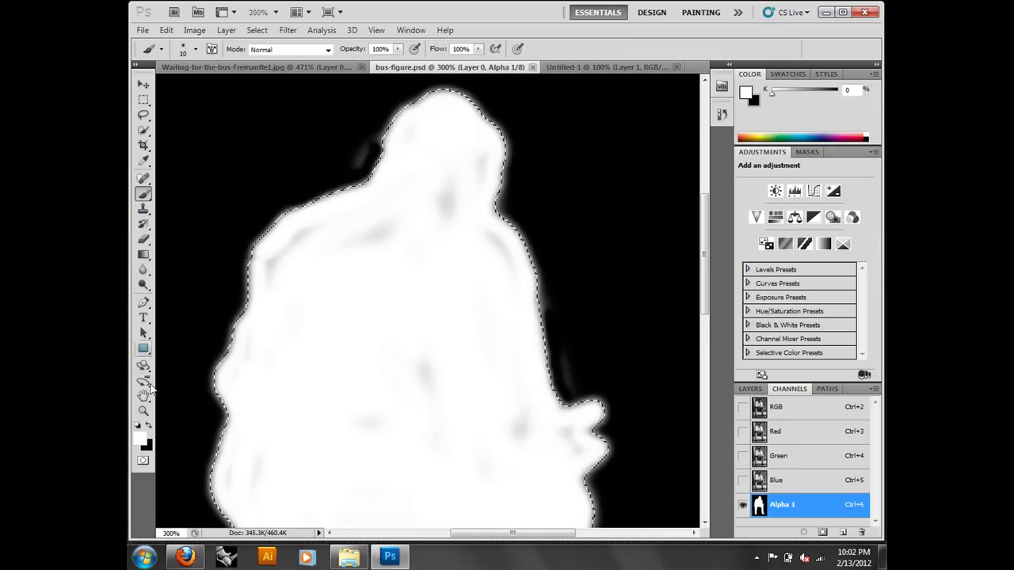
pyautogui.hotkey('ctrl', 'd')
pyautogui.press('m')
pyautogui.press('b')
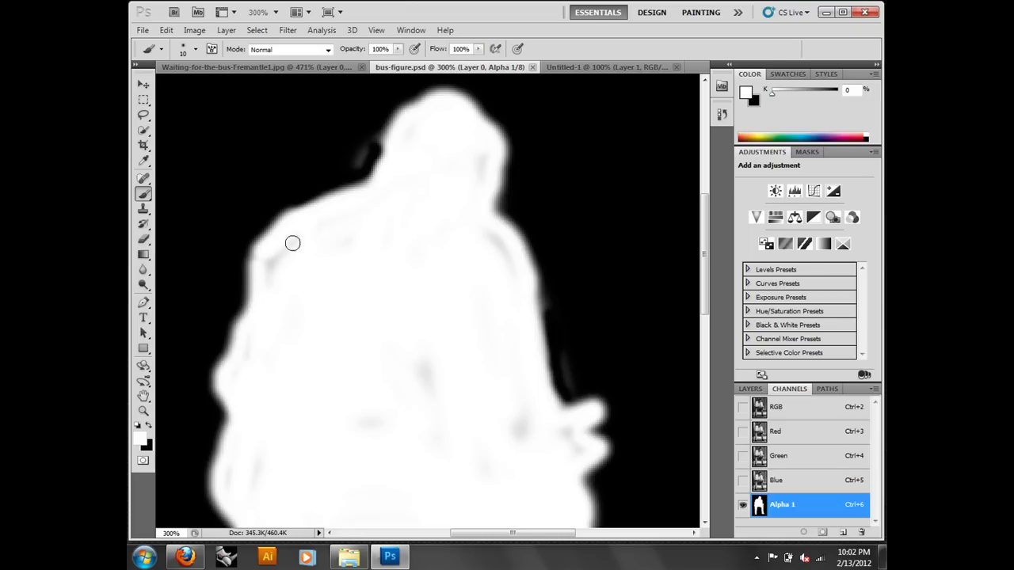
pyautogui.moveTo(530, 433); pyautogui.dragTo(528, 412)
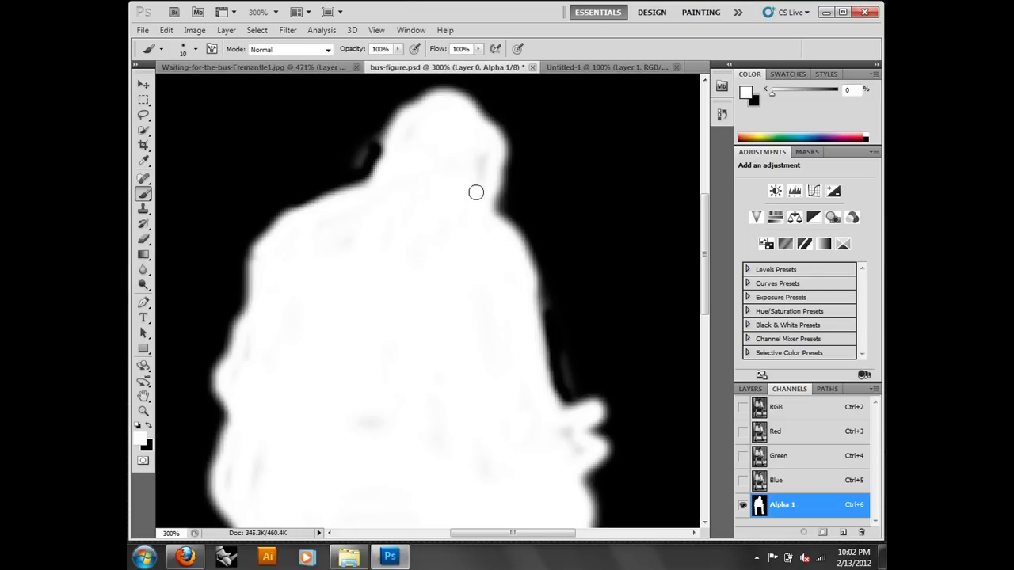
pyautogui.scroll(-2, 538, 363)
pyautogui.scroll(-6, 561, 420)
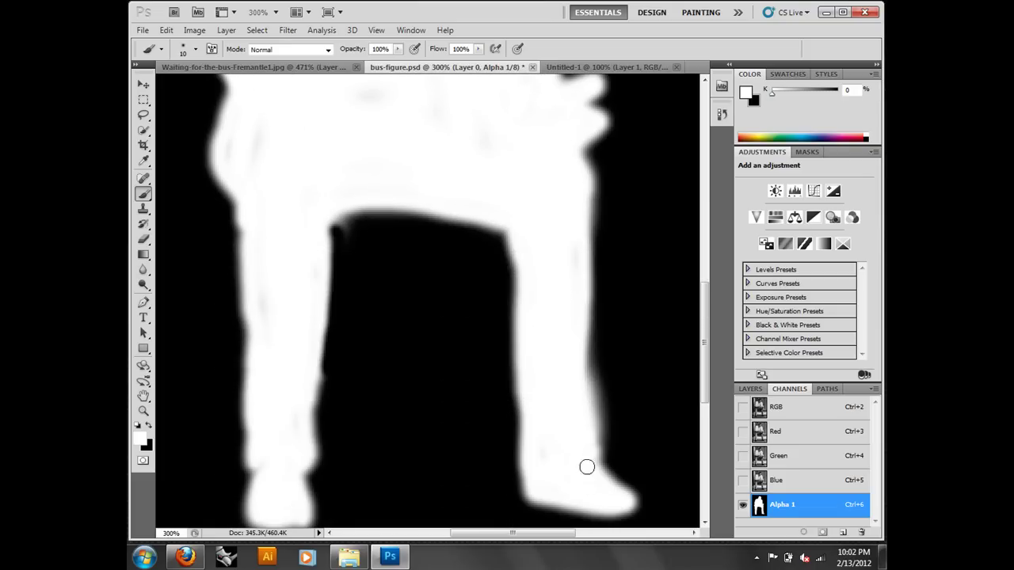
pyautogui.scroll(-1, 277, 483)
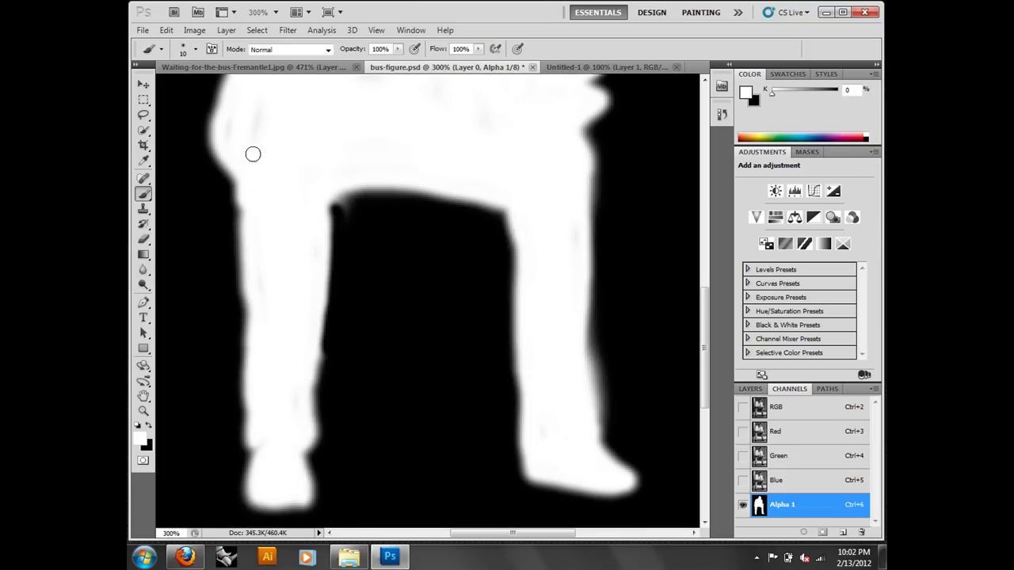
pyautogui.scroll(7, 280, 288)
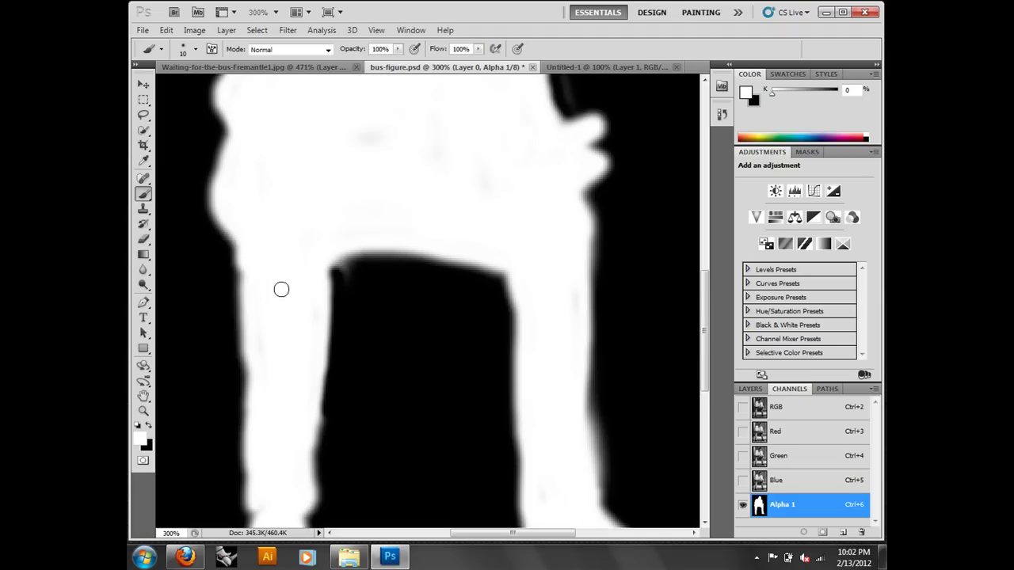
pyautogui.scroll(1, 559, 237)
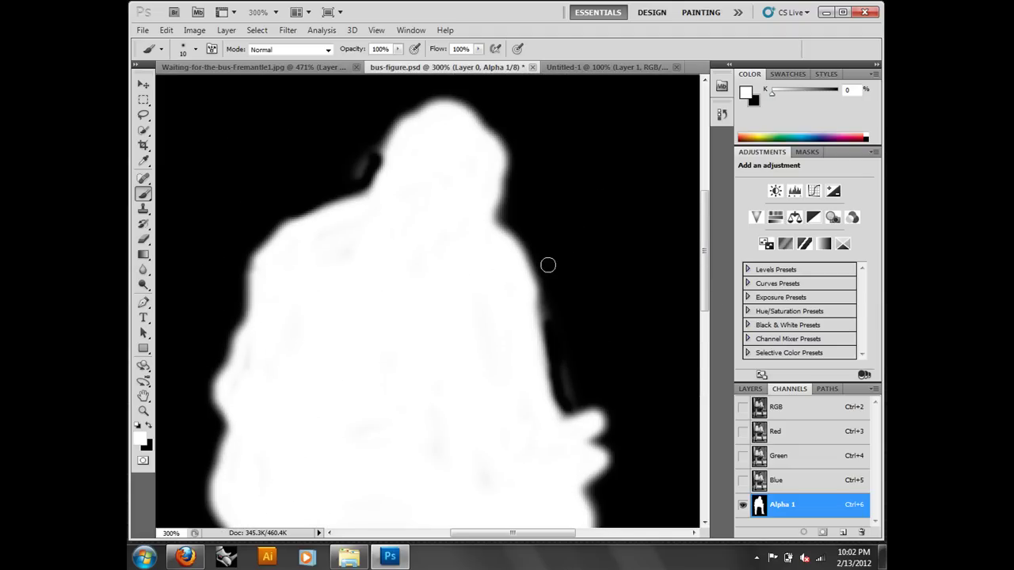
# - Display the RGB channels together with Alpha 1 as a red overlay and switch the foreground colour to black
pyautogui.click(149, 428)
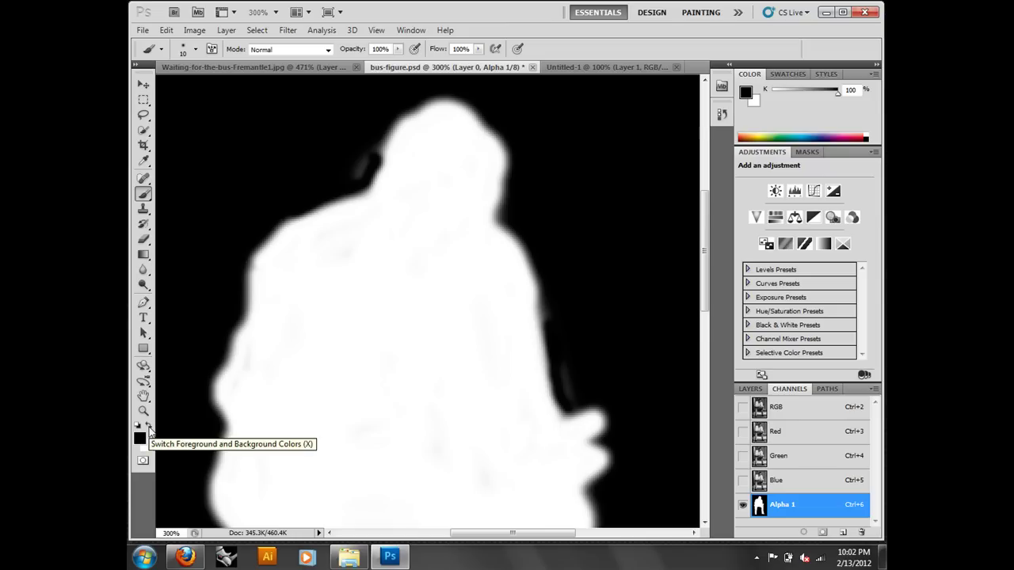
pyautogui.click(744, 407)
pyautogui.press('x')
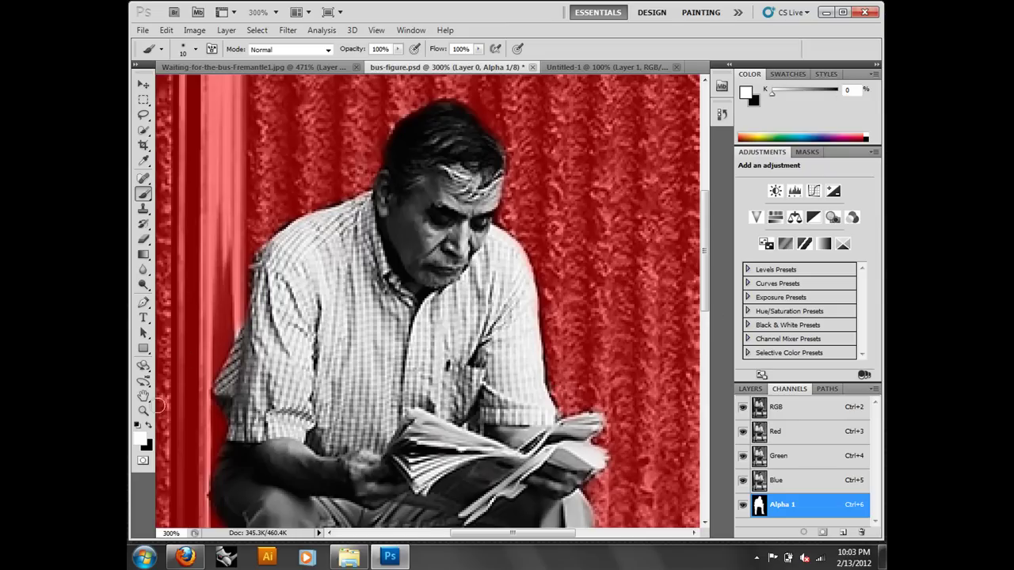
pyautogui.click(148, 427)
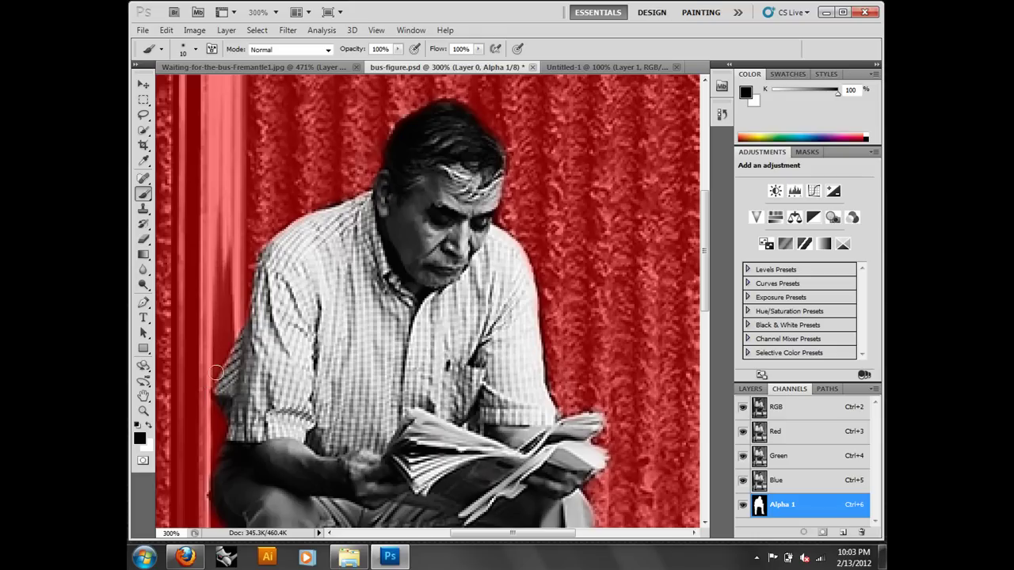
# - Switch the foreground to white and brush past the outer edge of the newspaper, exposing some of the background
pyautogui.click(149, 428)
pyautogui.scroll(-3, 582, 328)
pyautogui.moveTo(616, 365)
pyautogui.mouseDown()
pyautogui.moveTo(599, 337)
pyautogui.moveTo(596, 303)
pyautogui.moveTo(579, 301)
pyautogui.moveTo(571, 313)
pyautogui.moveTo(611, 353)
pyautogui.mouseUp()
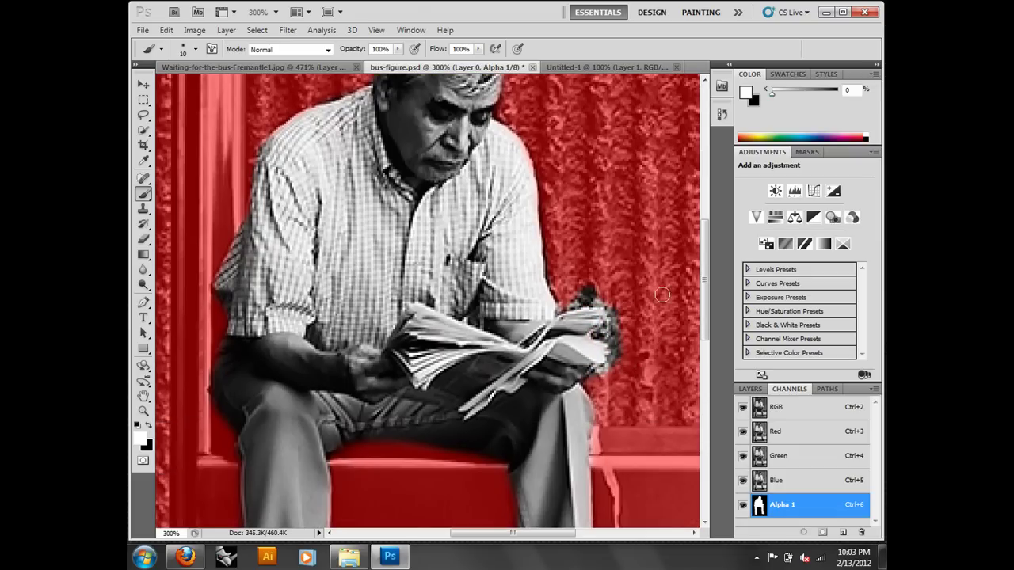
# - Brush black around the newspaper's outer edge to mask the background again, reducing the brush size to 4
pyautogui.click(150, 427)
pyautogui.press('[')
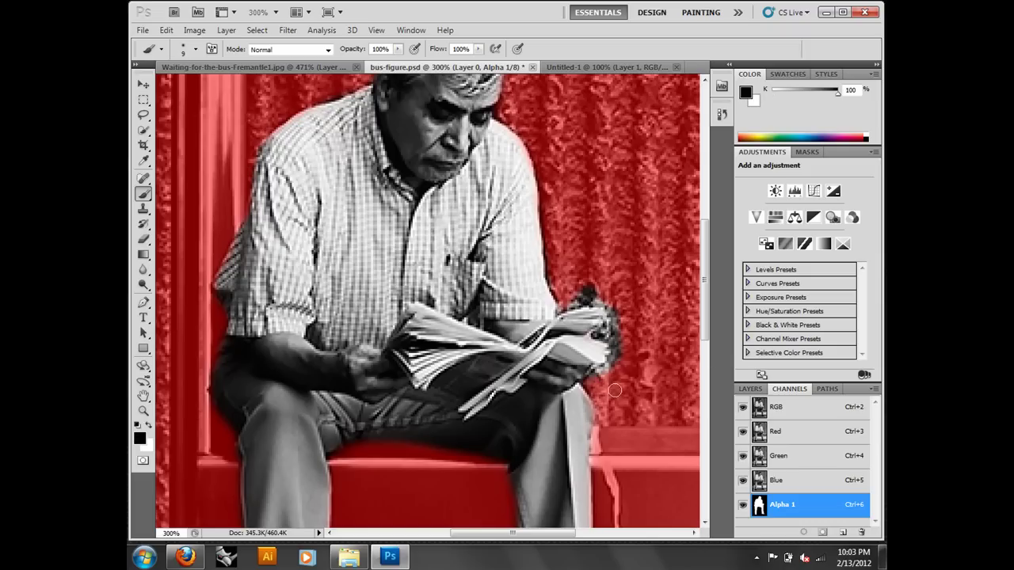
pyautogui.moveTo(616, 377)
pyautogui.mouseDown()
pyautogui.moveTo(602, 372)
pyautogui.moveTo(612, 339)
pyautogui.moveTo(600, 336)
pyautogui.moveTo(602, 309)
pyautogui.moveTo(579, 292)
pyautogui.moveTo(590, 287)
pyautogui.moveTo(563, 299)
pyautogui.mouseUp()
pyautogui.press('[')
pyautogui.press('[')
pyautogui.press('[')
pyautogui.press('[')
pyautogui.press('[')
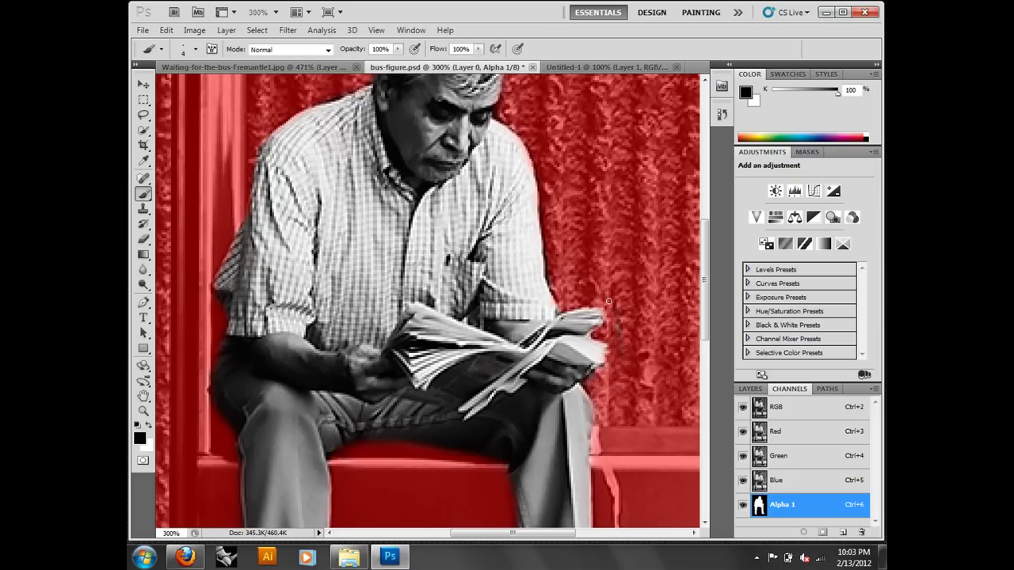
# - Choose the hard round brush preset at 4 px with 100% hardness
pyautogui.click(195, 49)
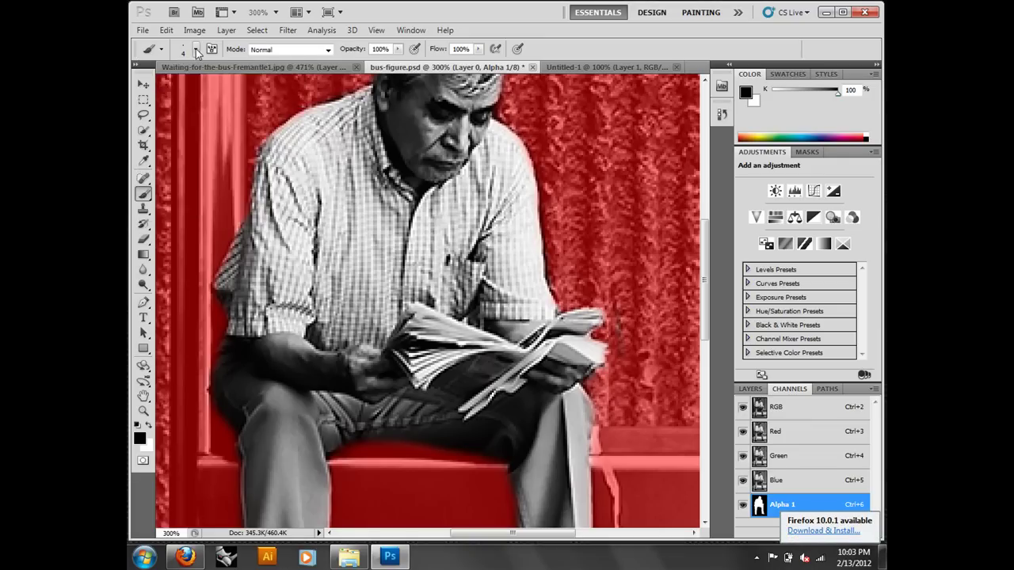
pyautogui.click(179, 145)
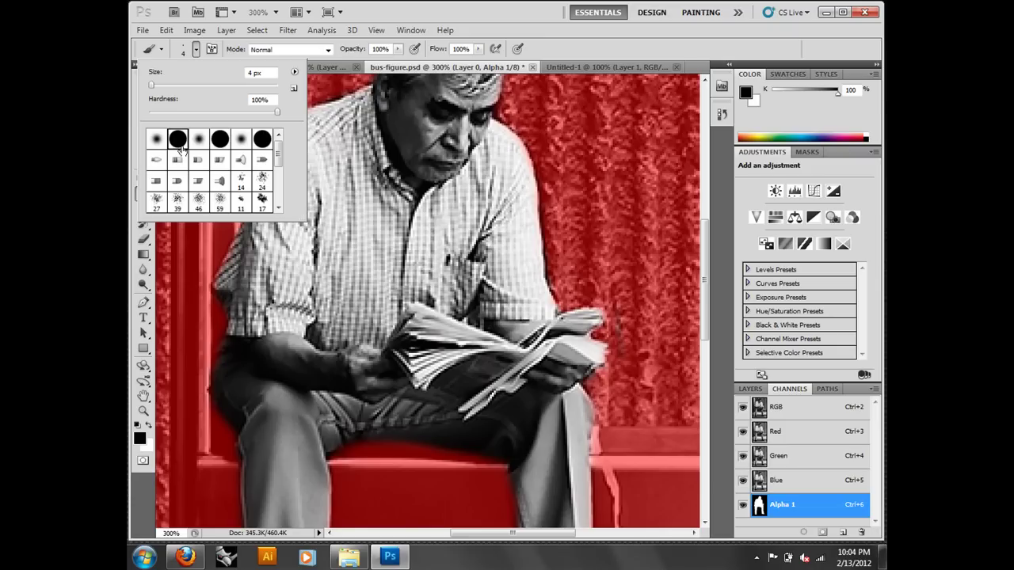
pyautogui.click(514, 23)
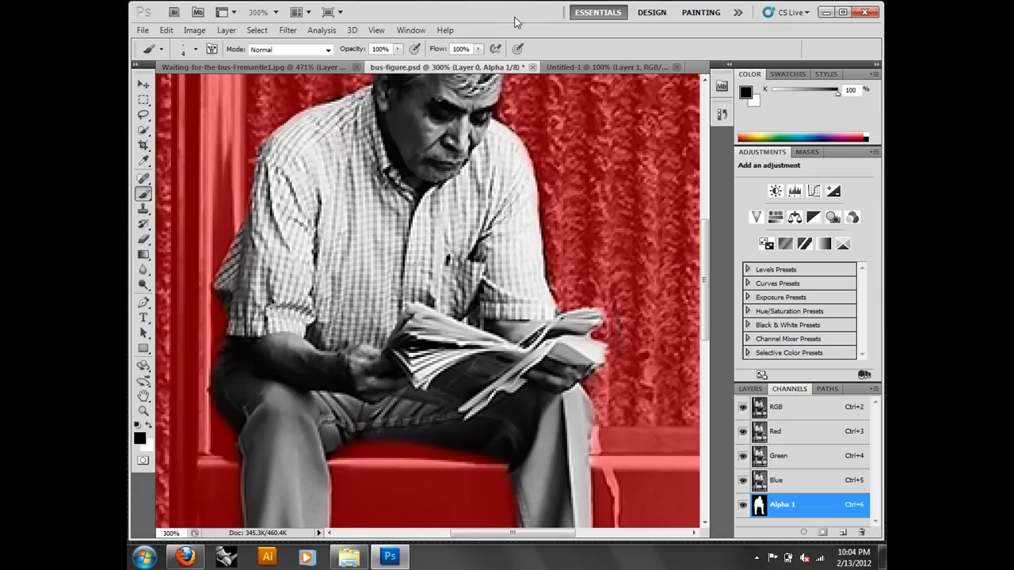
# - Target the composite RGB channel and load Alpha 1 as a selection around the seated man
pyautogui.keyDown('ctrl'); pyautogui.click(762, 511); pyautogui.keyUp('ctrl')
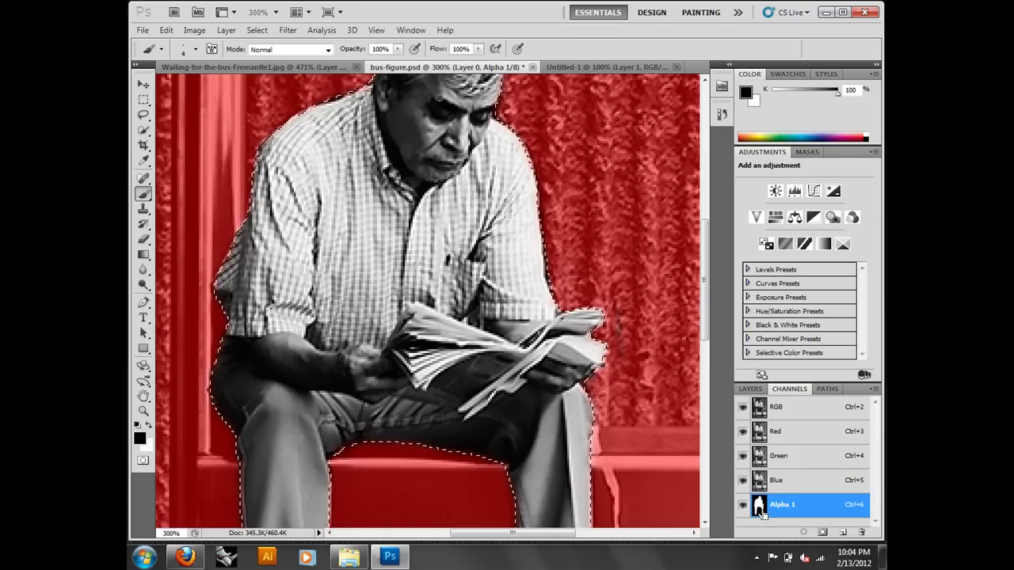
pyautogui.click(780, 413)
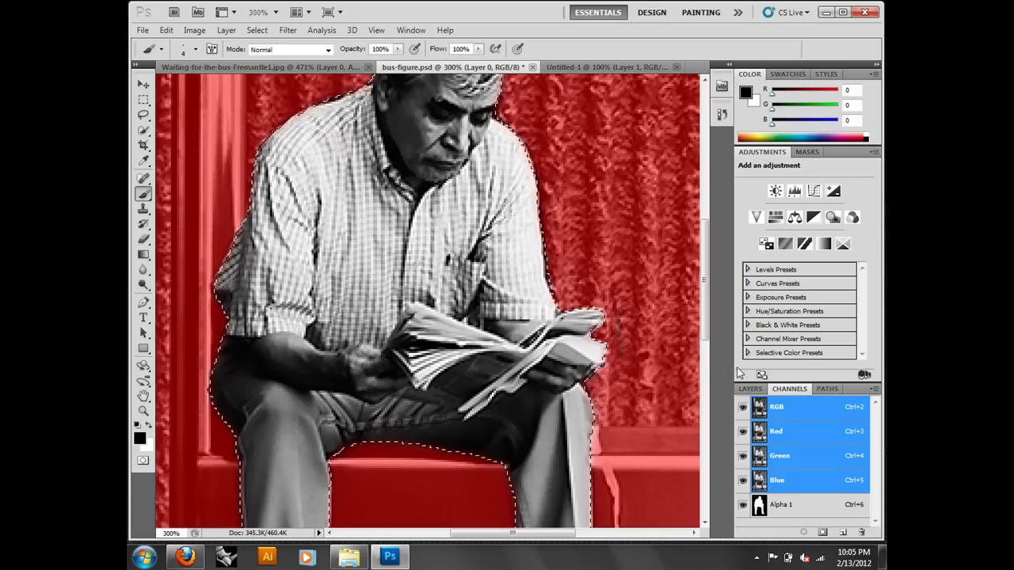
pyautogui.click(143, 100)
pyautogui.hotkey('ctrl', 'd')
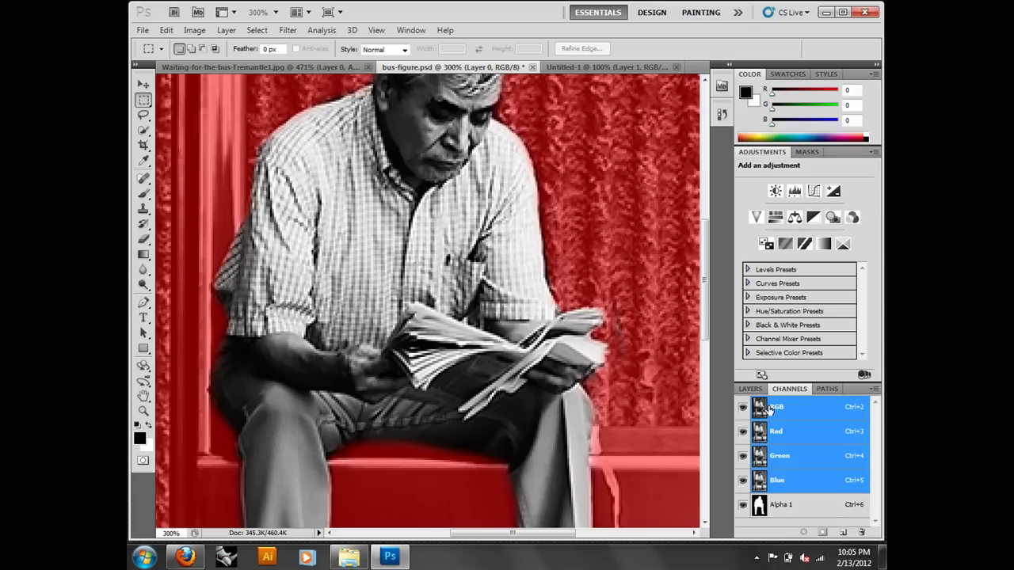
pyautogui.keyDown('ctrl'); pyautogui.click(759, 511); pyautogui.keyUp('ctrl')
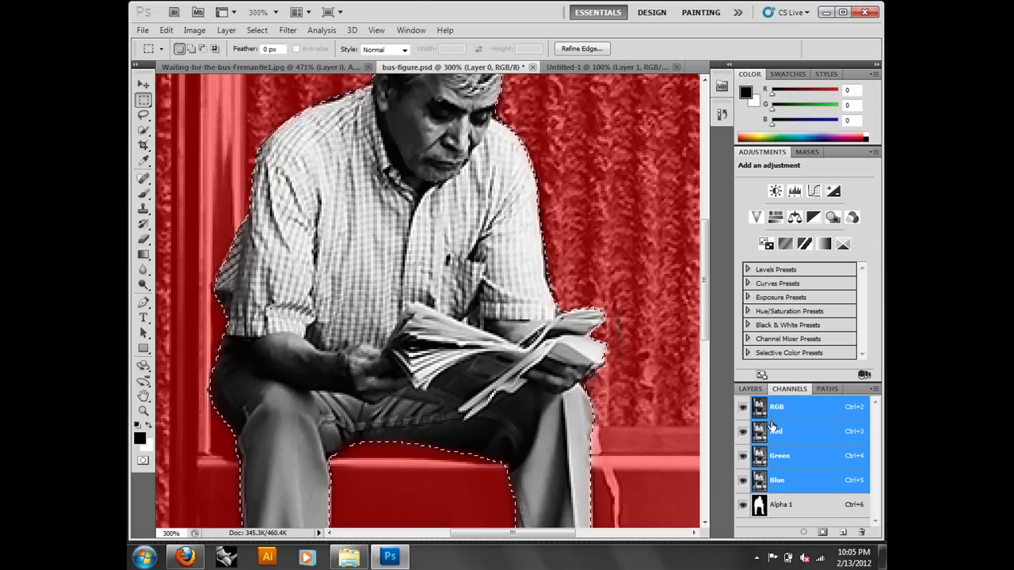
# - Convert the silhouette selection to a work path with a tolerance of 0.5 pixels
pyautogui.click(825, 389)
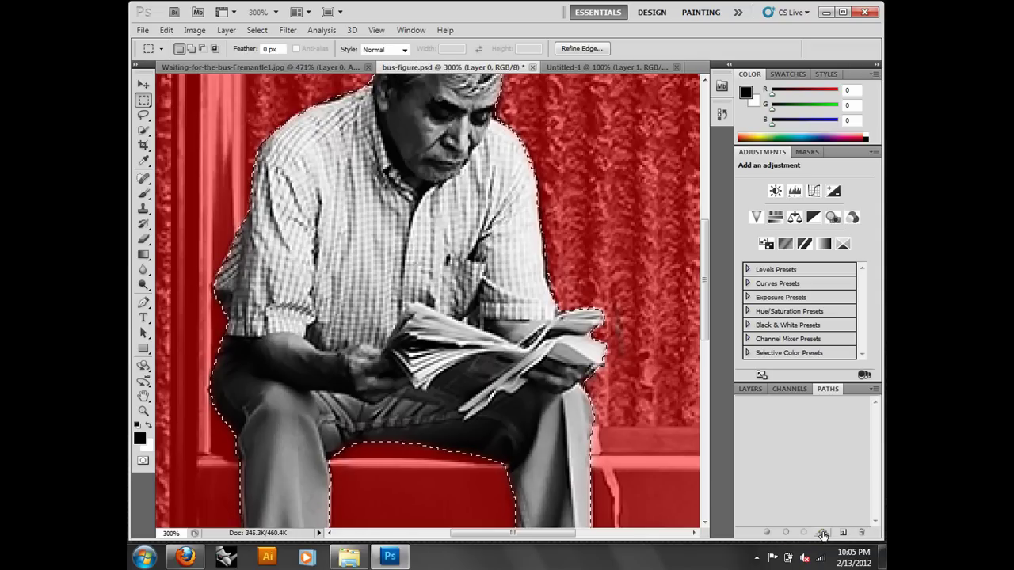
pyautogui.keyDown('alt'); pyautogui.click(824, 534); pyautogui.keyUp('alt')
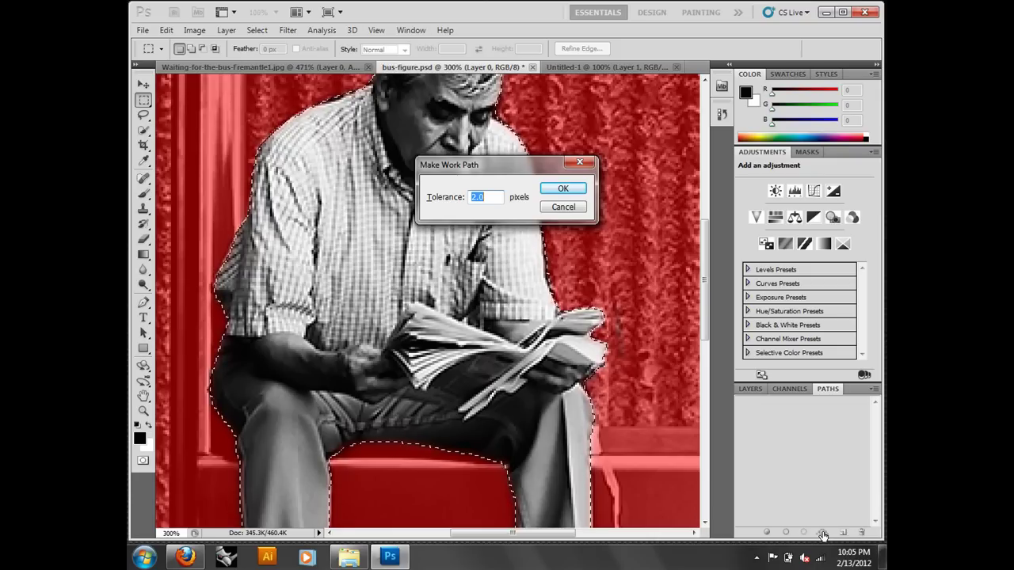
pyautogui.write('0.5')
pyautogui.click(562, 189)
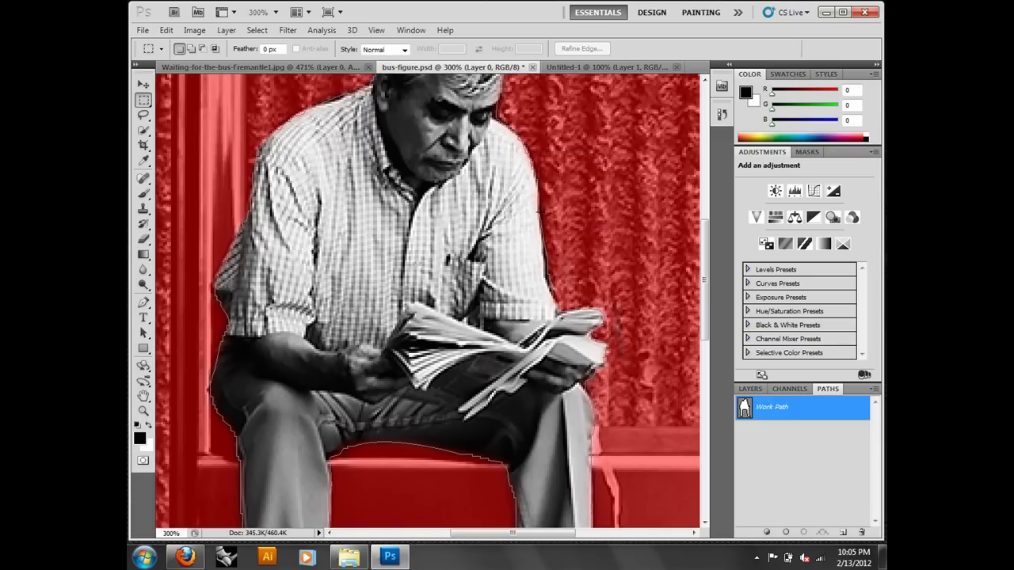
# - Hide the Red, Green and Blue channels to show only the Alpha 1 mask, and return to the layer list
pyautogui.click(775, 389)
pyautogui.click(743, 480)
pyautogui.click(742, 431)
pyautogui.click(742, 456)
pyautogui.click(824, 389)
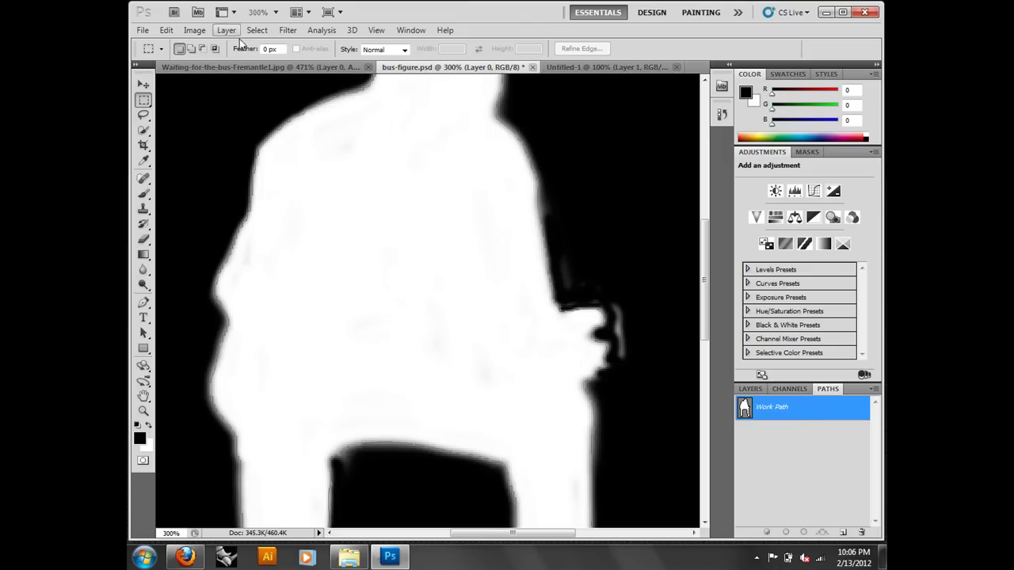
pyautogui.click(750, 389)
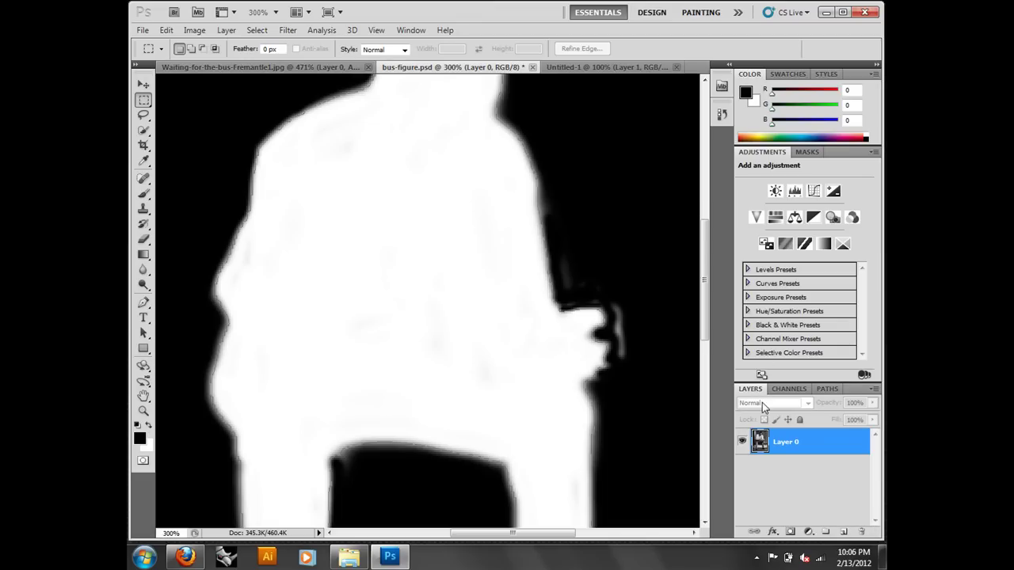
# - Export the paths to Illustrator as bus-figure-2 in the class demo folder
pyautogui.click(142, 30)
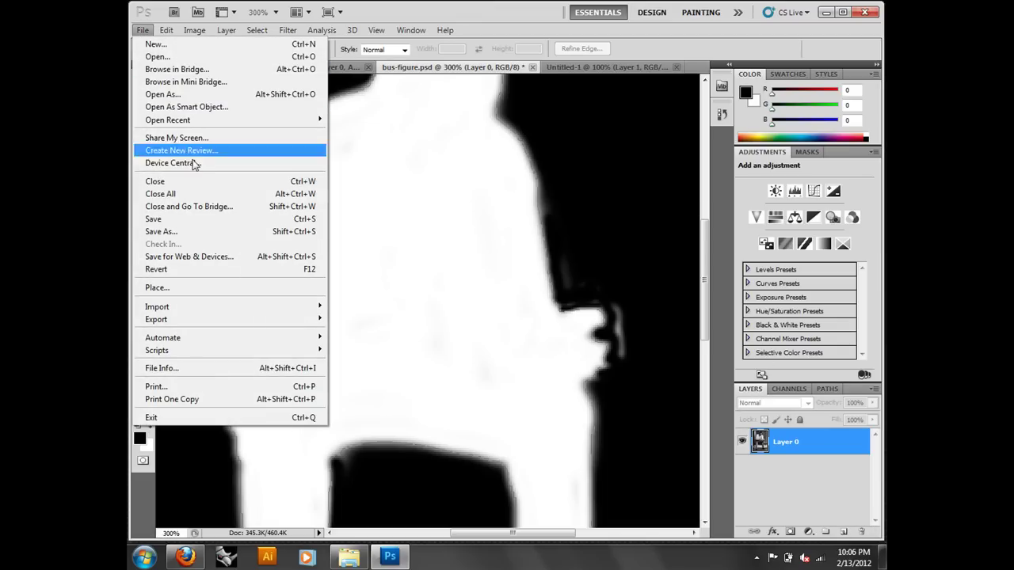
pyautogui.moveTo(232, 326)
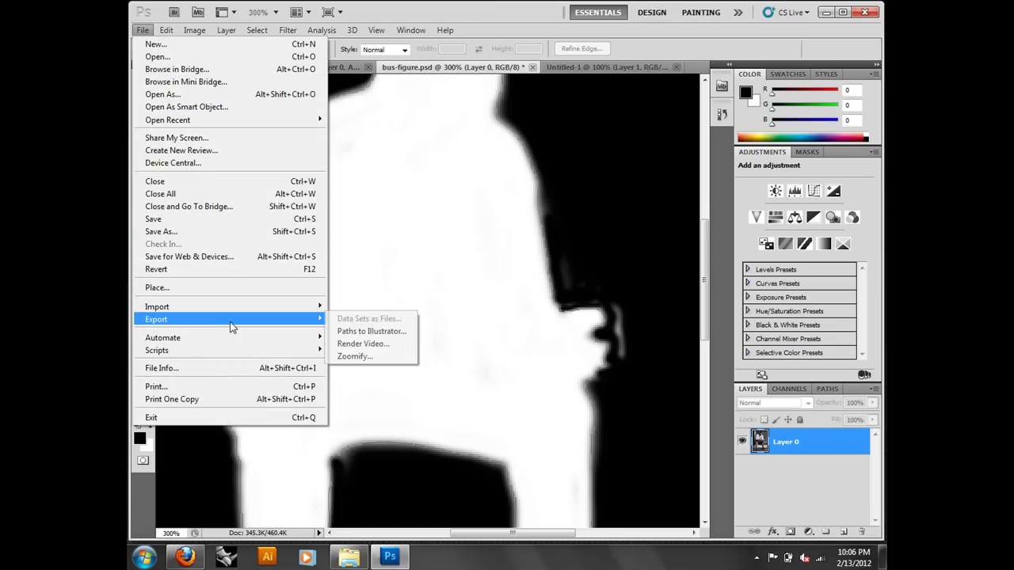
pyautogui.click(336, 332)
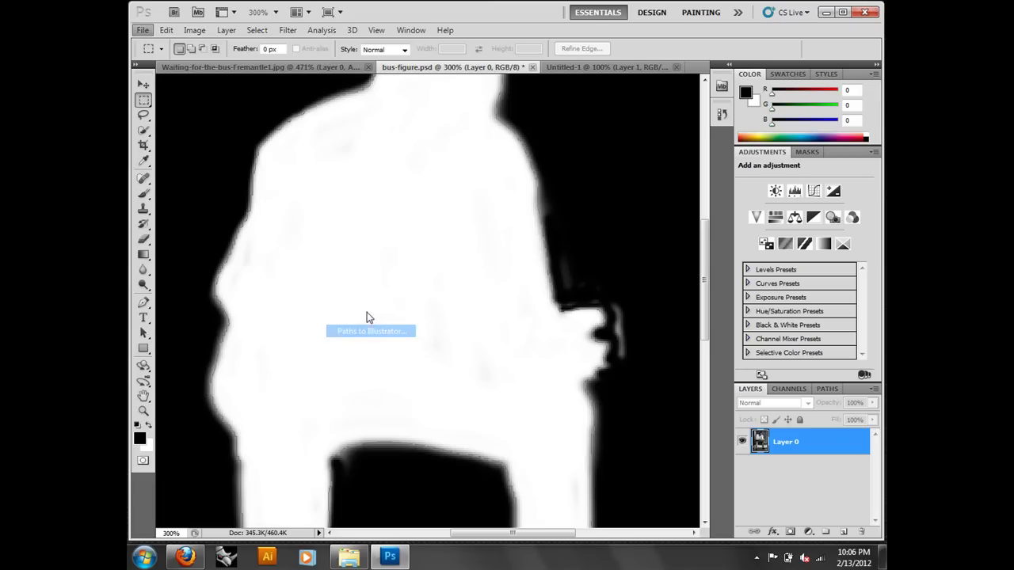
pyautogui.click(594, 190)
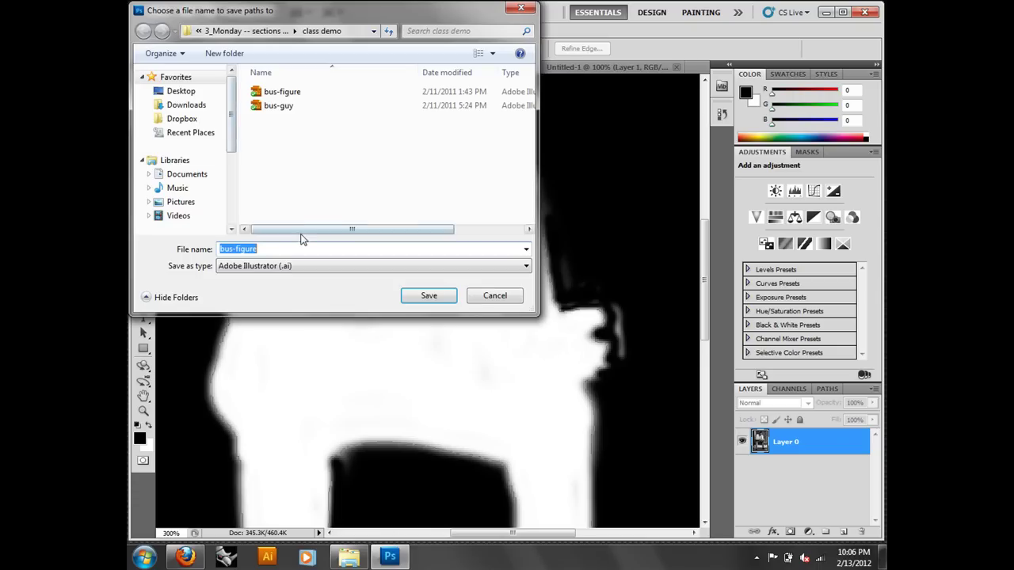
pyautogui.click(306, 249)
pyautogui.write('2')
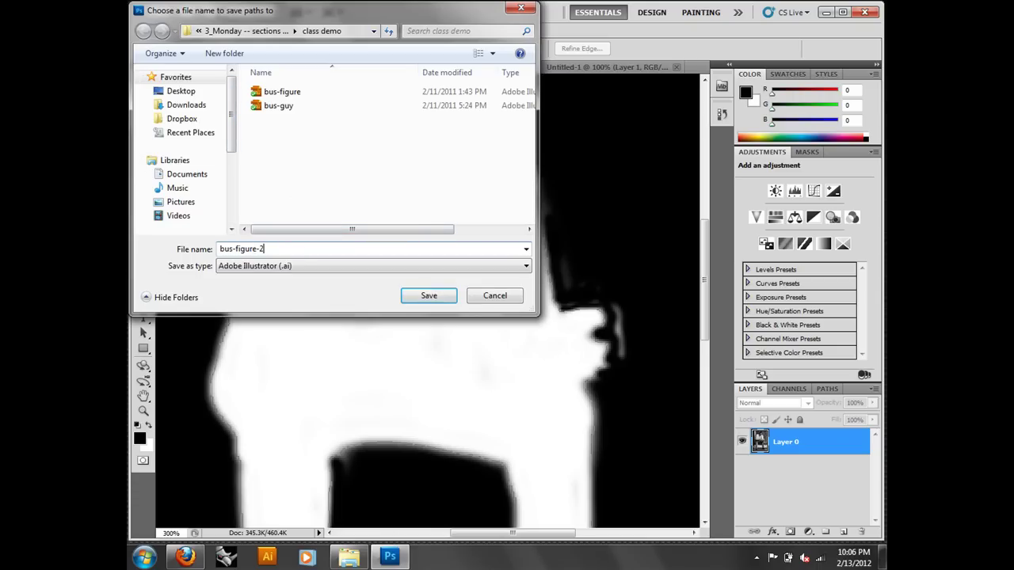
pyautogui.press('Return')
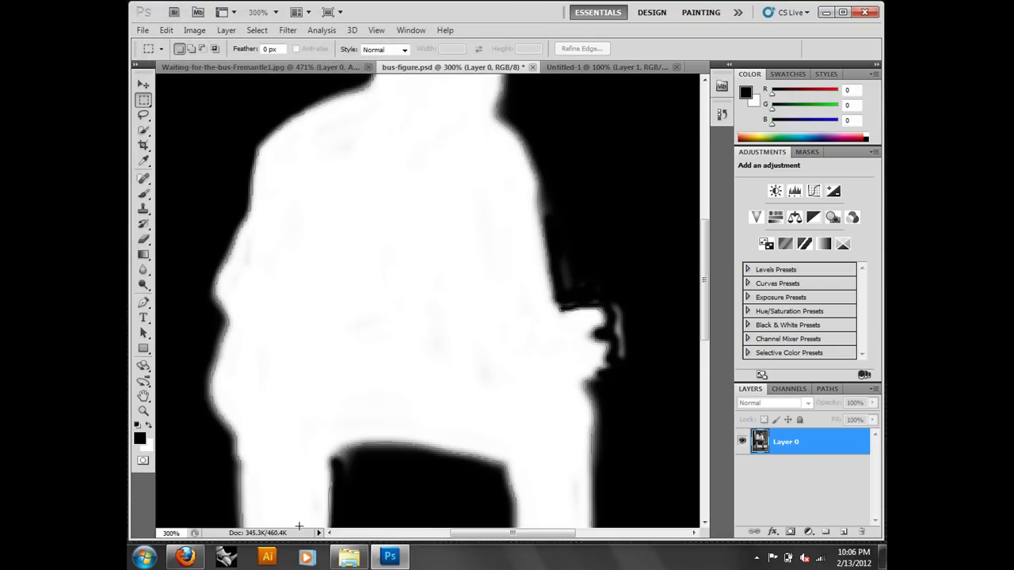
# - Open bus-figure-2.ai in Illustrator, creating artboards for the legacy artboard and crop areas
pyautogui.click(349, 557)
pyautogui.click(402, 235)
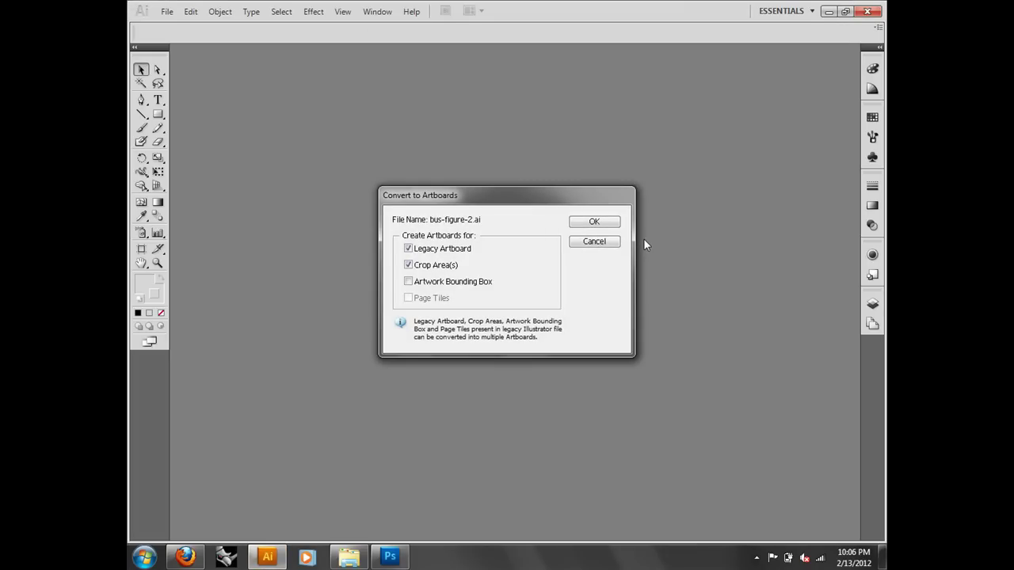
pyautogui.click(607, 223)
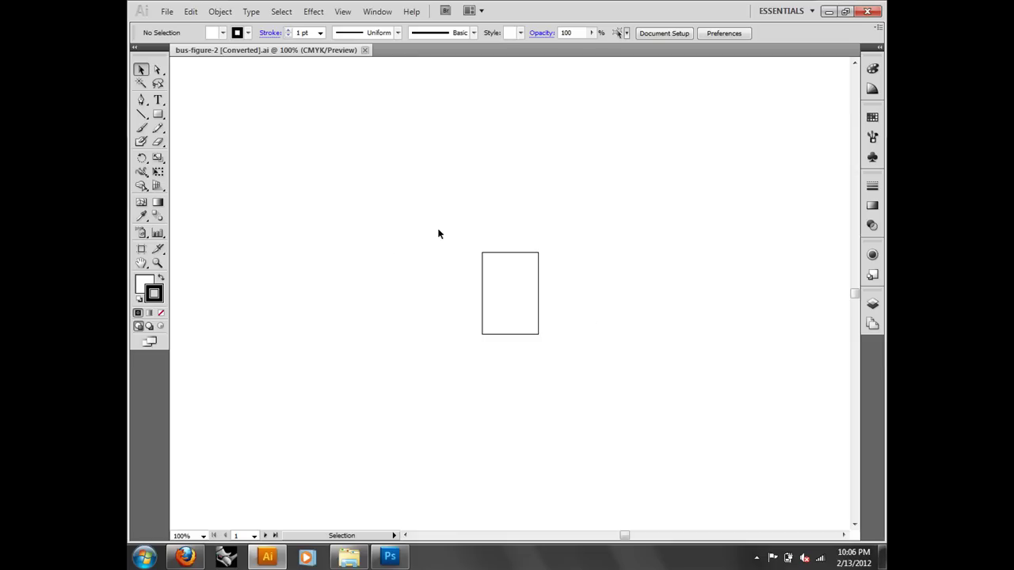
# - Give the silhouette path the default white fill and black 1 pt stroke, and examine its outline up close
pyautogui.moveTo(533, 305); pyautogui.dragTo(476, 261)
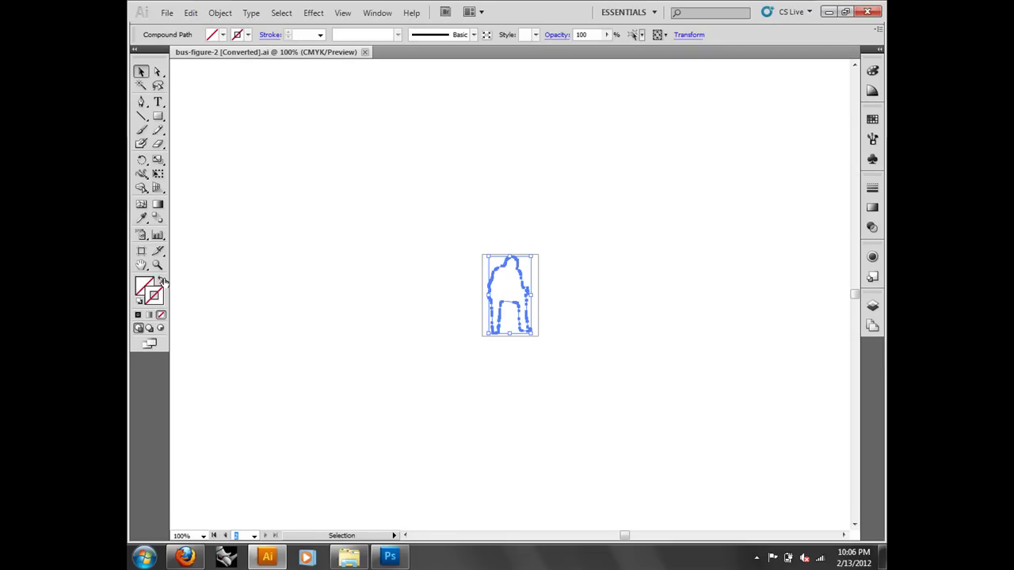
pyautogui.press('d')
pyautogui.click(400, 240)
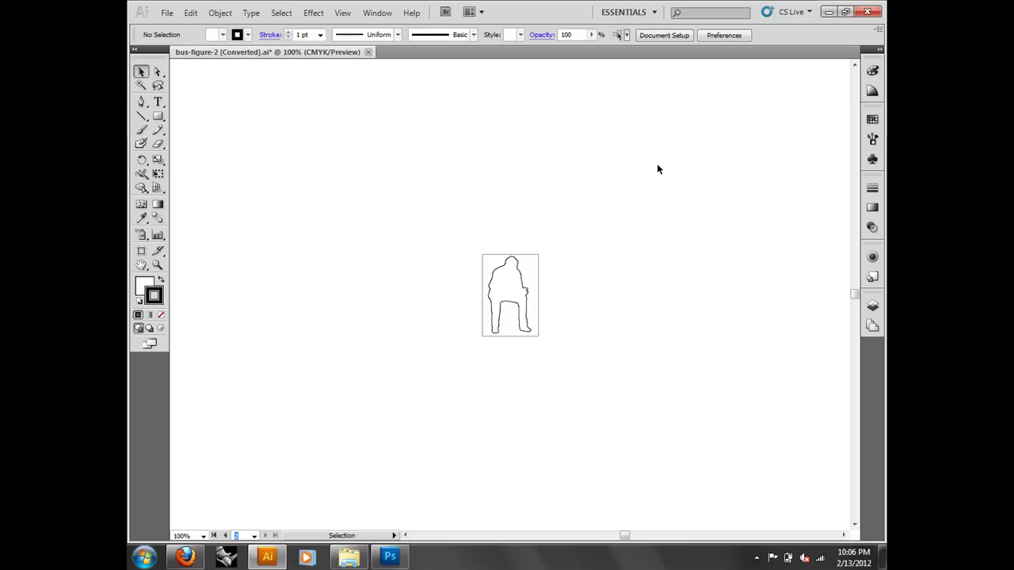
pyautogui.click(156, 266)
pyautogui.moveTo(426, 240); pyautogui.dragTo(620, 378)
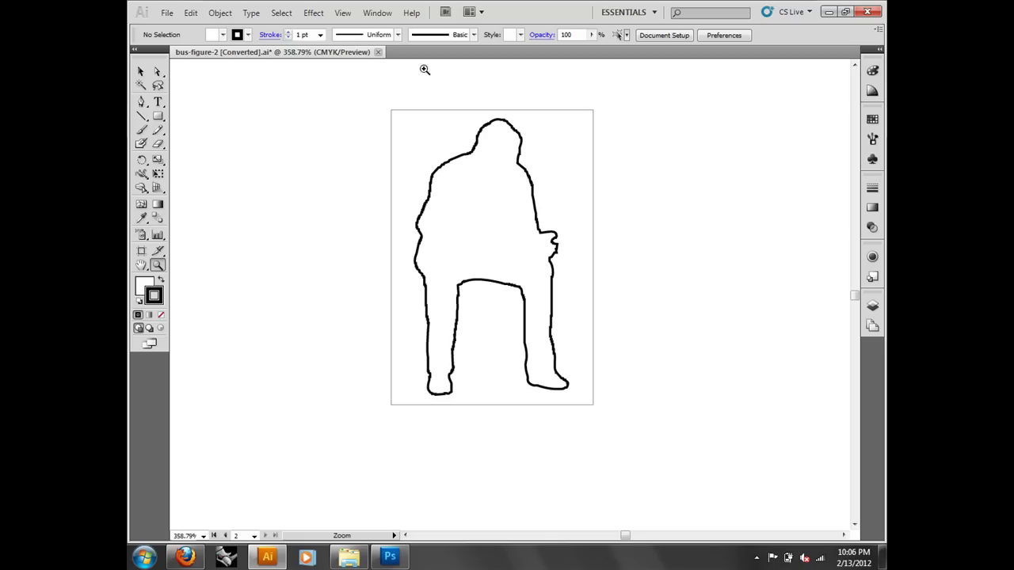
pyautogui.click(167, 13)
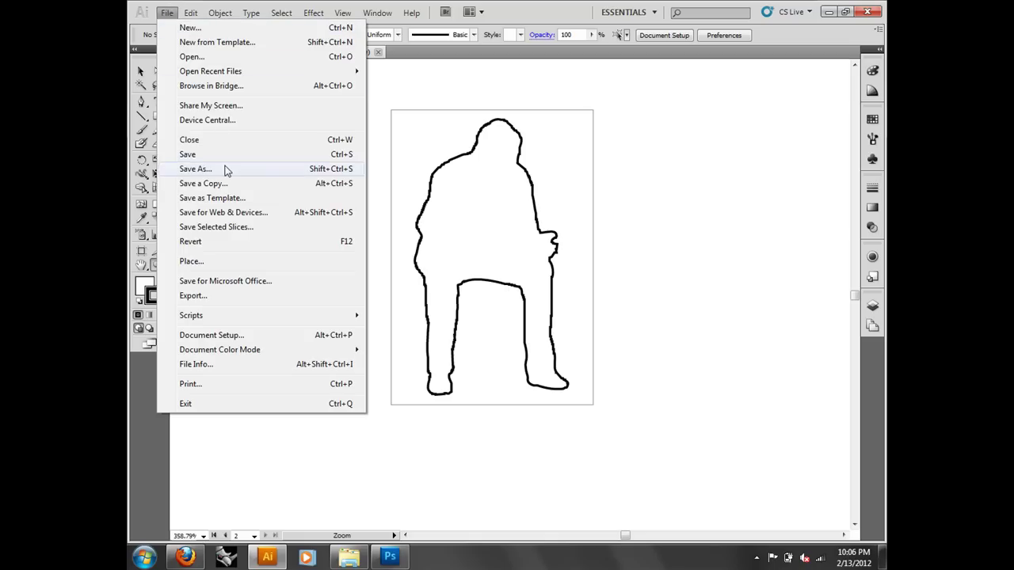
pyautogui.click(224, 168)
pyautogui.click(167, 111)
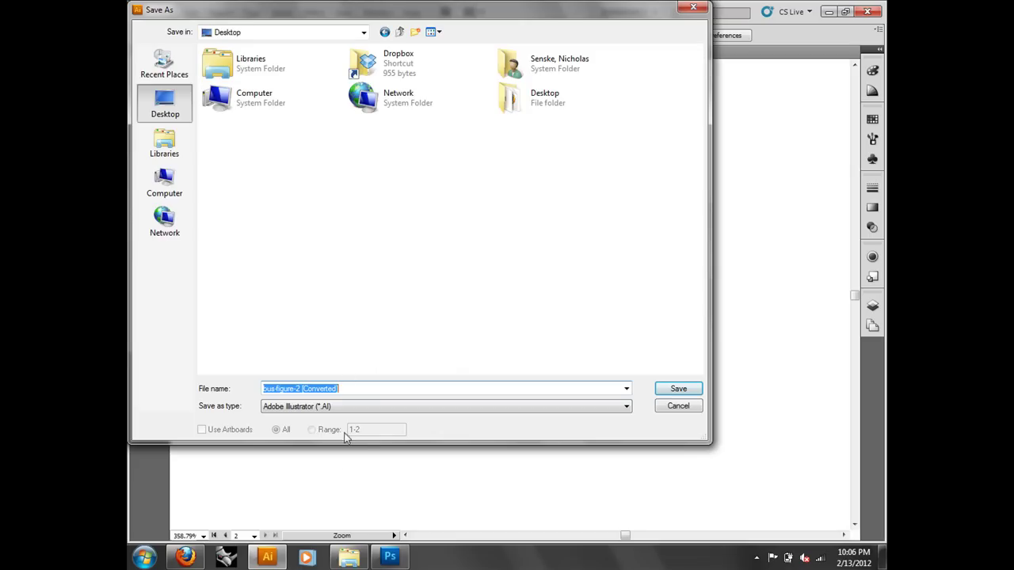
pyautogui.click(342, 406)
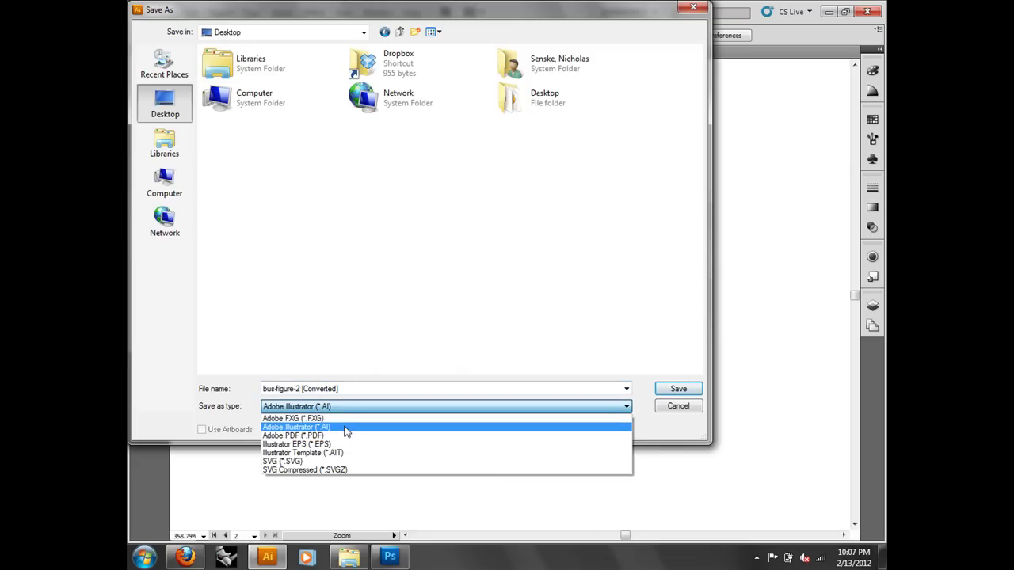
pyautogui.click(683, 409)
pyautogui.click(678, 407)
# - Export the outline as an AutoCAD Drawing (*.DWG) named bus-2 in the class demo folder
pyautogui.click(167, 13)
pyautogui.click(207, 296)
pyautogui.click(437, 406)
pyautogui.click(436, 407)
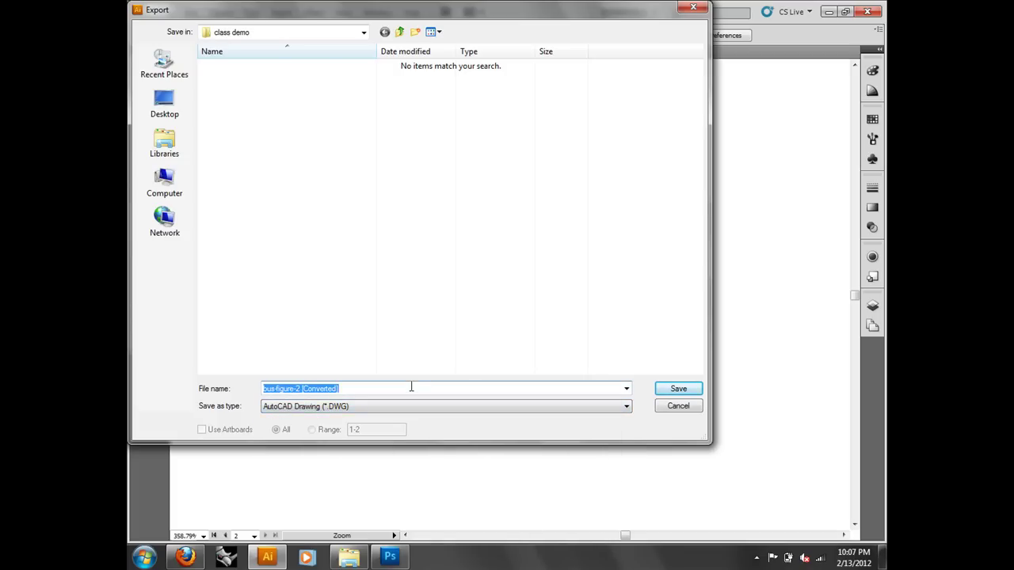
pyautogui.write('bus-2')
pyautogui.doubleClick(412, 386)
pyautogui.click(679, 389)
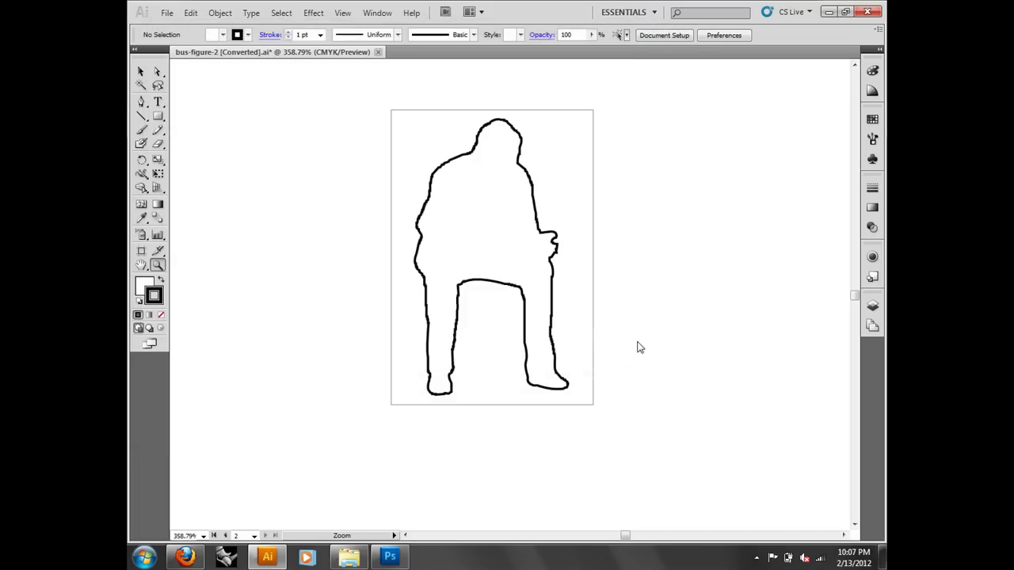
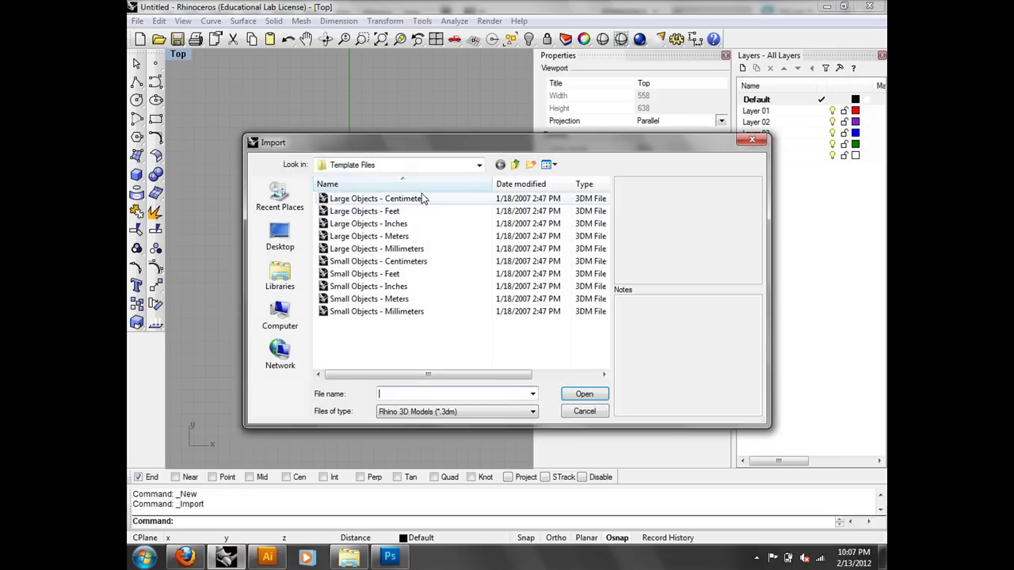
pyautogui.click(587, 411)
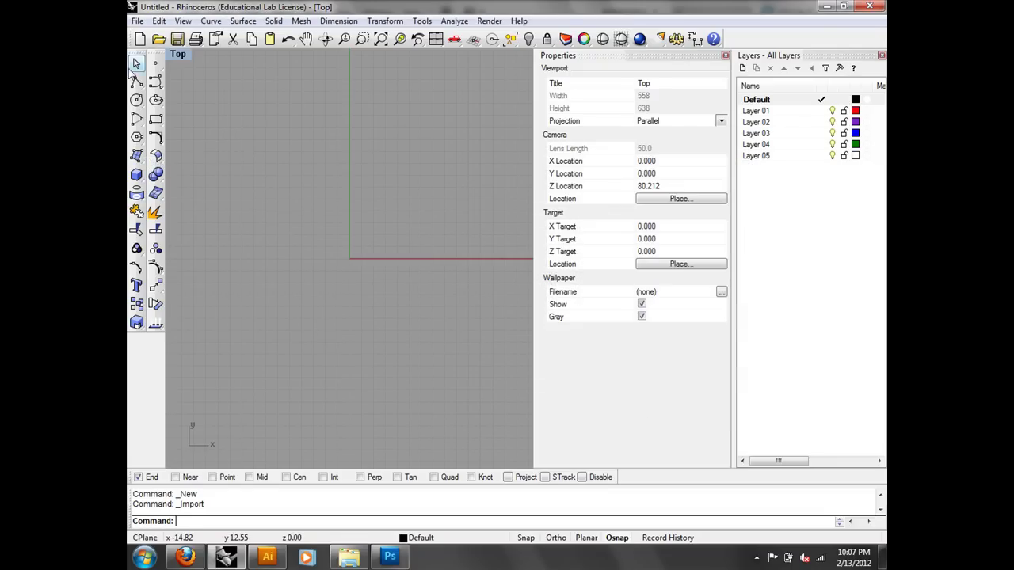
pyautogui.click(137, 21)
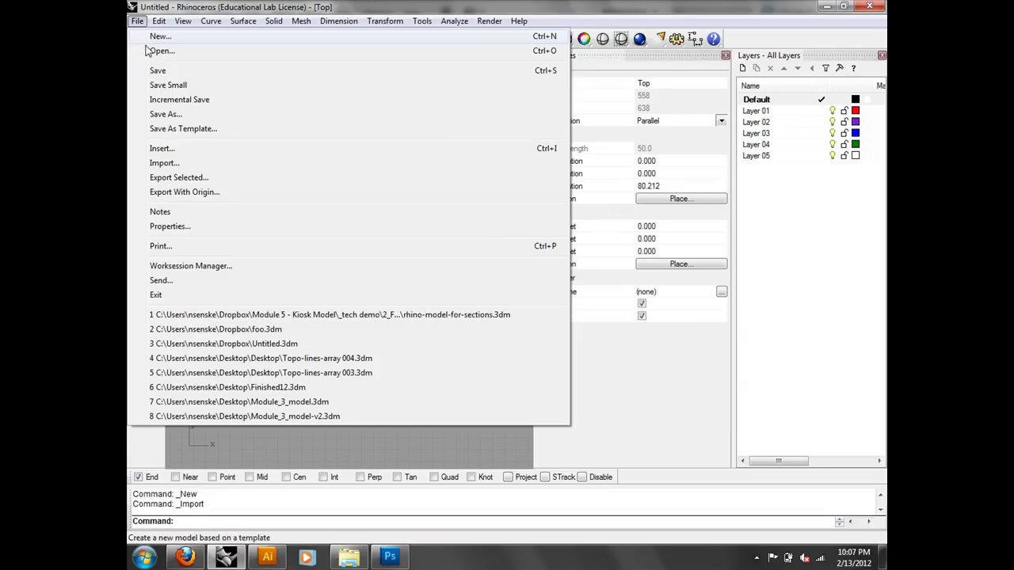
pyautogui.click(168, 149)
pyautogui.click(624, 176)
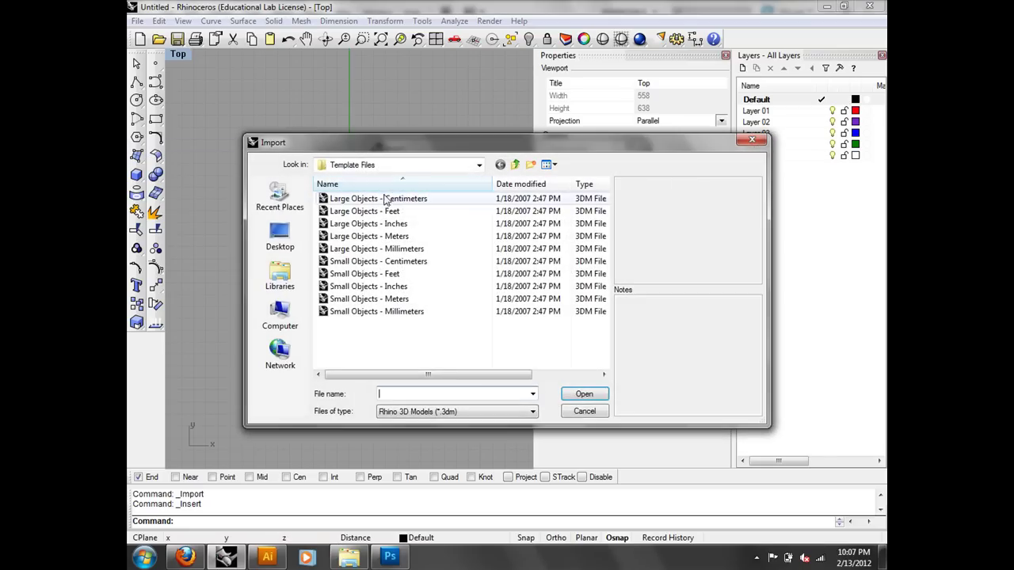
# - Show all supported file types and browse to the class demo folder under 3_Monday – sections and supplemental for the file to insert
pyautogui.click(451, 412)
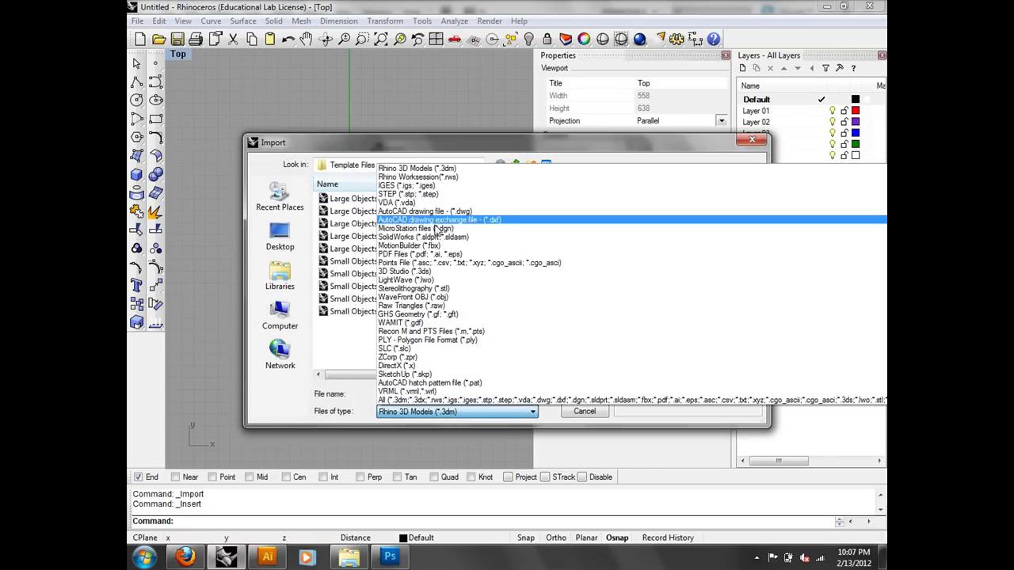
pyautogui.click(425, 401)
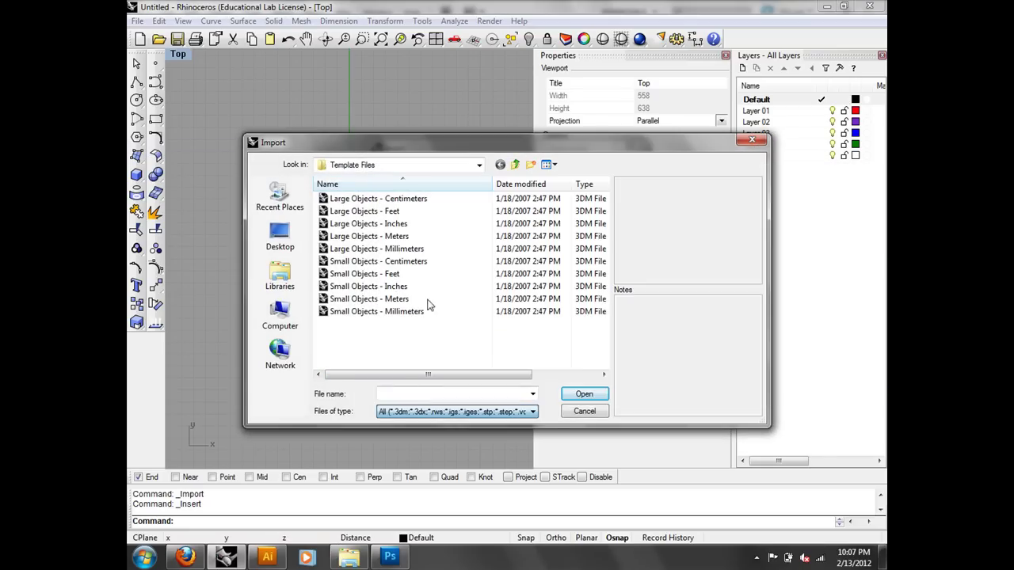
pyautogui.click(279, 236)
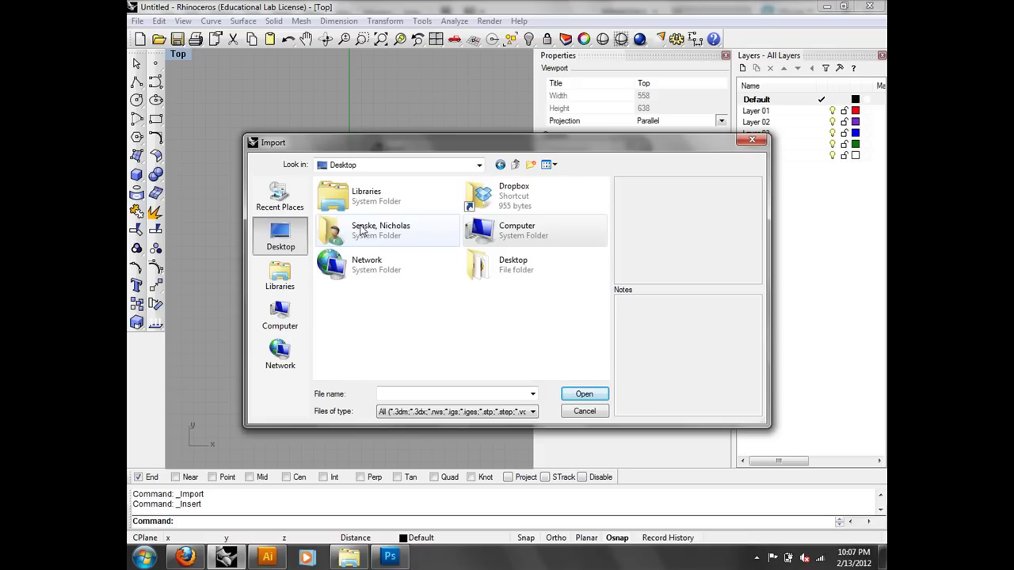
pyautogui.doubleClick(507, 196)
pyautogui.doubleClick(363, 261)
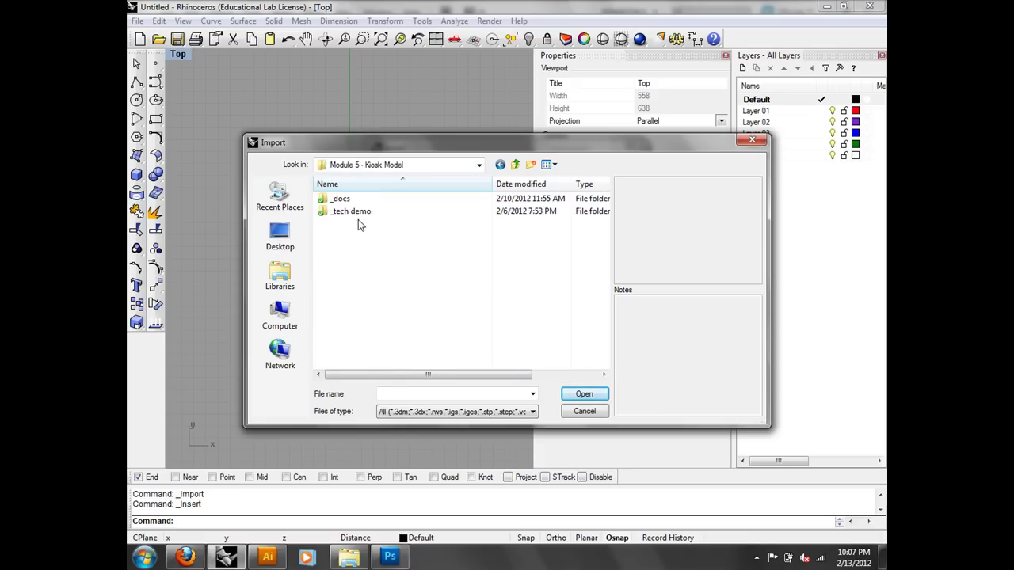
pyautogui.doubleClick(356, 213)
pyautogui.doubleClick(362, 227)
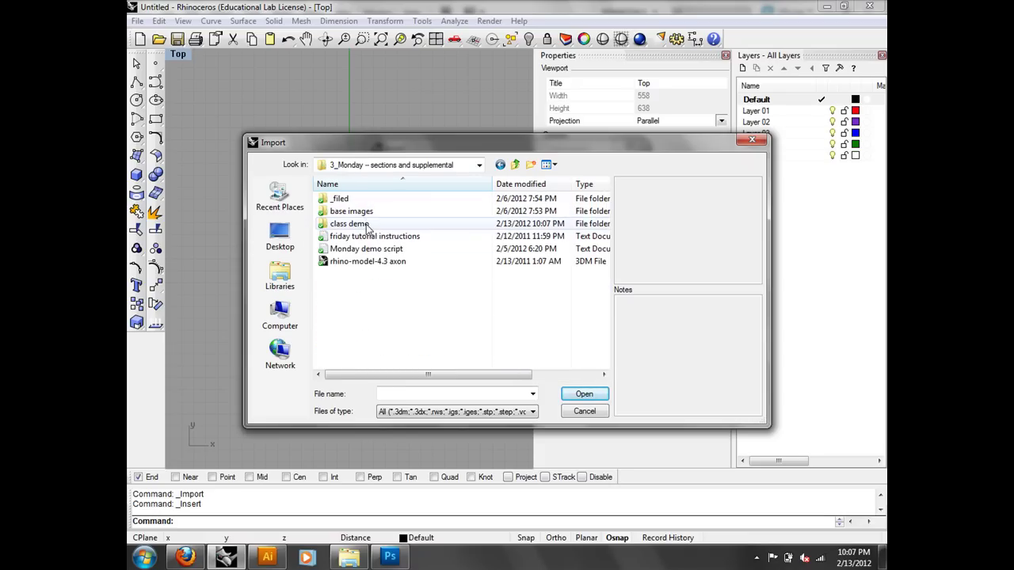
pyautogui.doubleClick(360, 225)
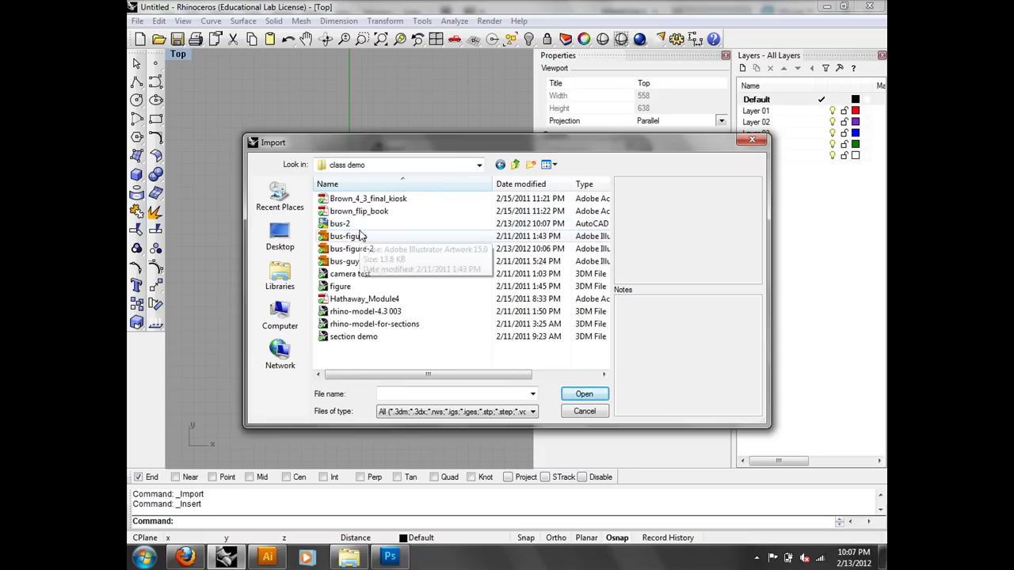
# - Insert the bus-2 drawing at the origin as an embedded block instance with uniform scale 1.0
pyautogui.doubleClick(345, 224)
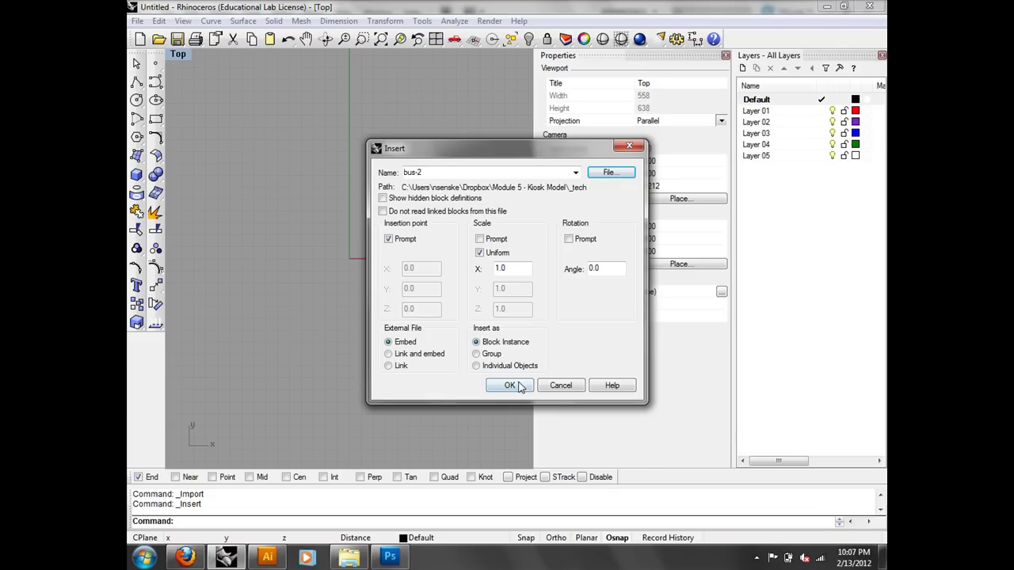
pyautogui.click(519, 385)
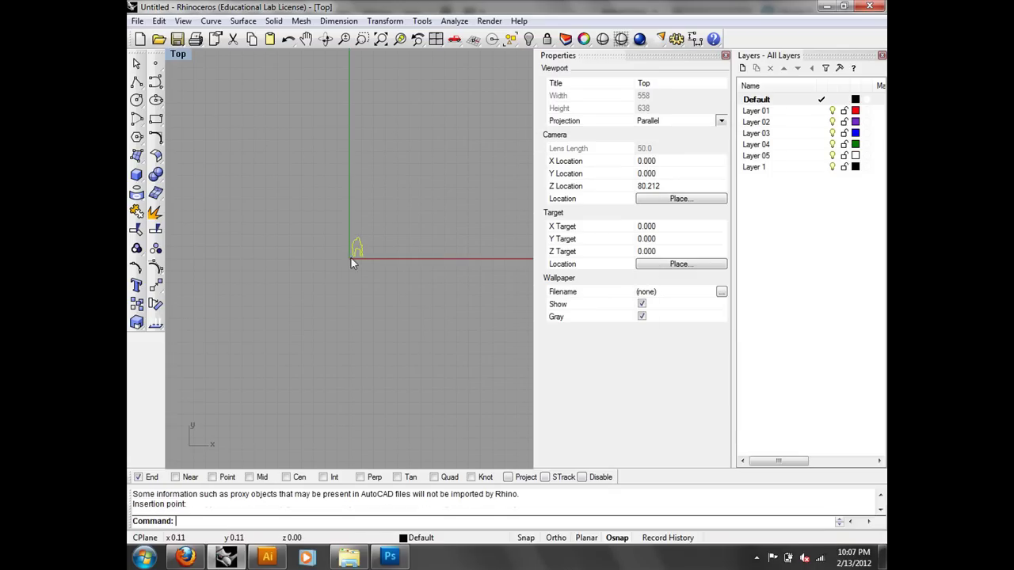
pyautogui.click(351, 259)
pyautogui.scroll(10, 467, 258)
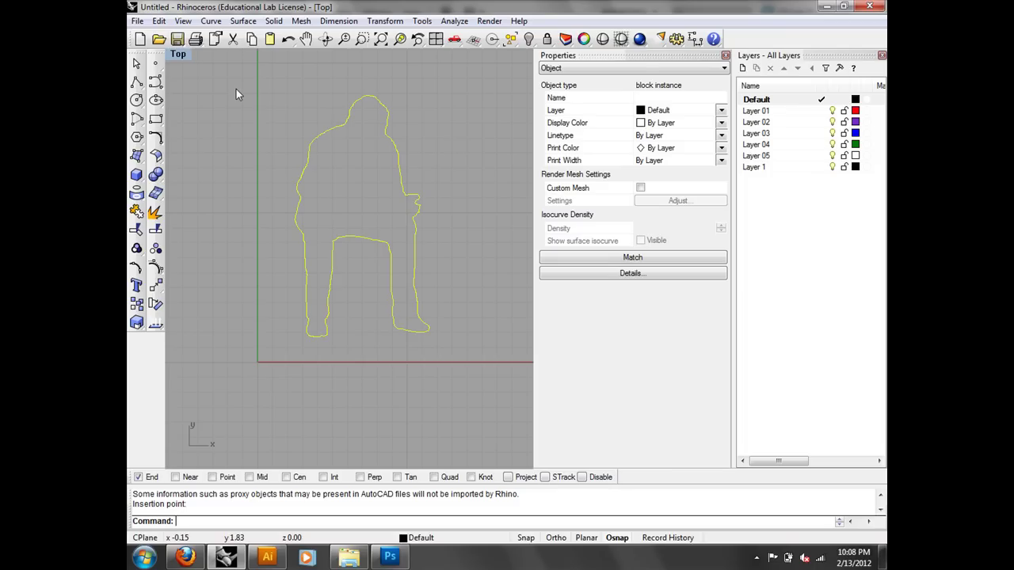
# - Create a planar surface from the closed outline of the seated figure with PlanarSrf
pyautogui.write('PlanarSrf')
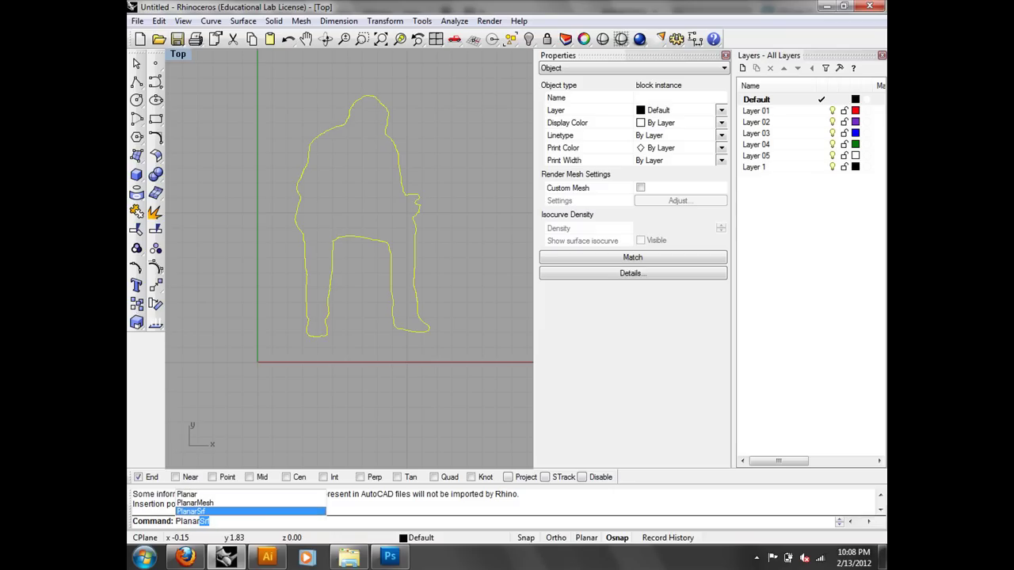
pyautogui.press('Return')
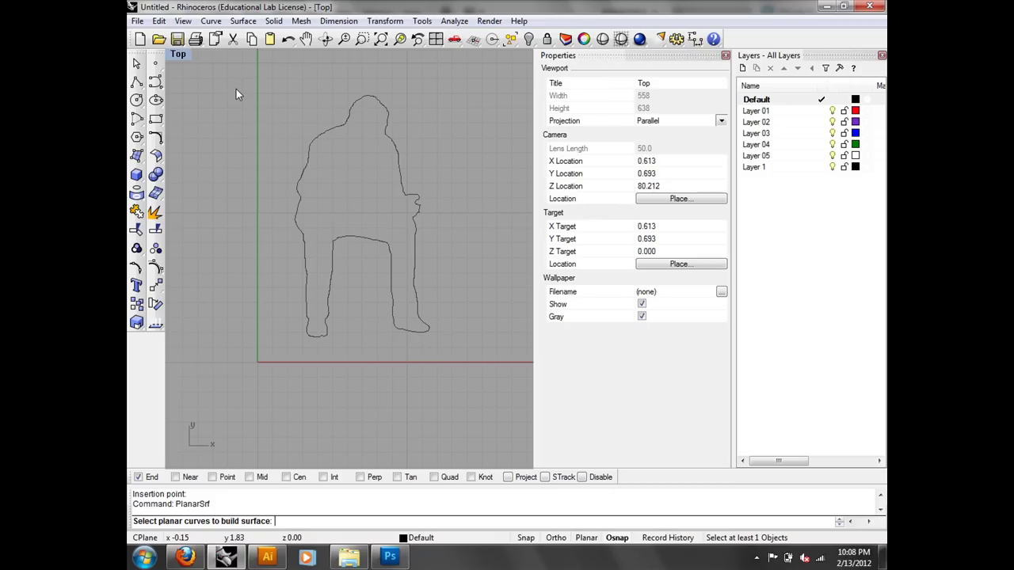
pyautogui.click(389, 187)
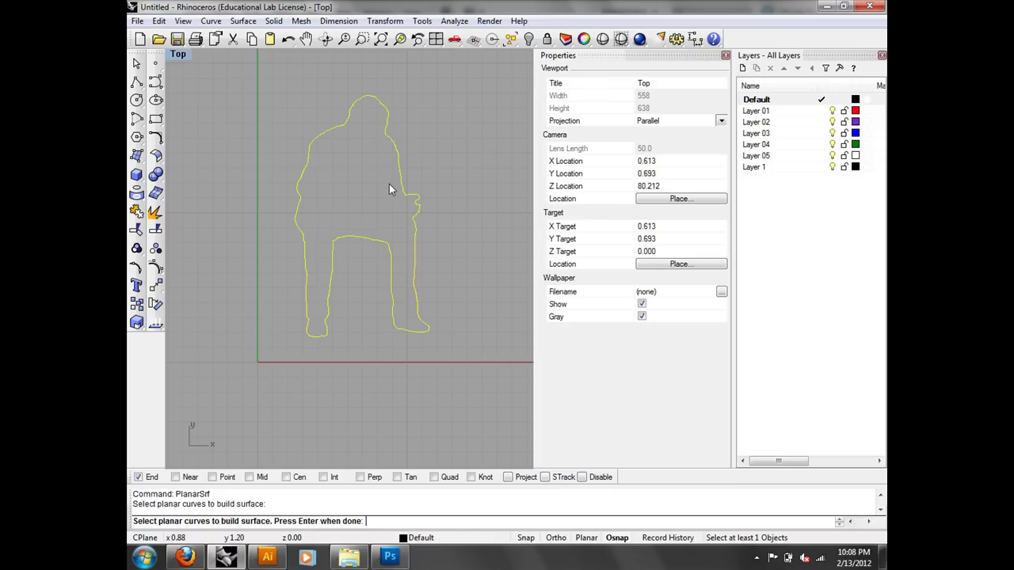
pyautogui.press('Return')
# - Display the viewport in Shaded mode and change it from the Top view to the Perspective view
pyautogui.click(190, 54)
pyautogui.click(198, 85)
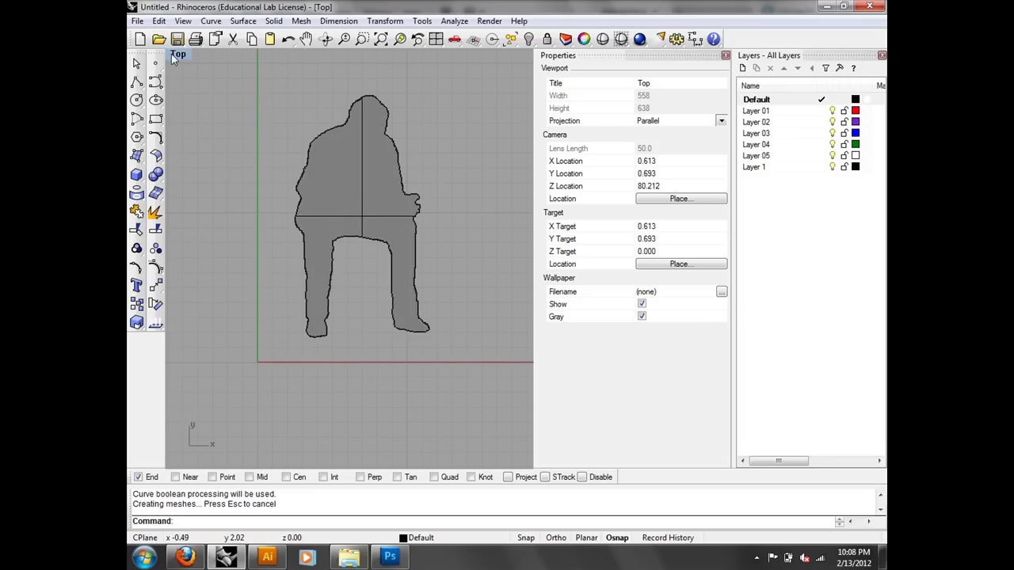
pyautogui.click(176, 55)
pyautogui.moveTo(203, 215)
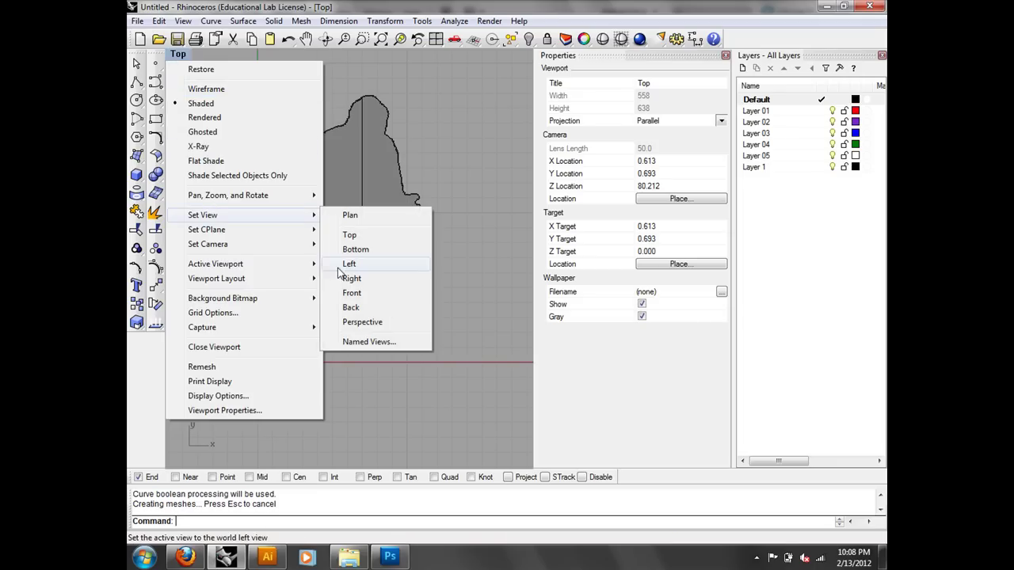
pyautogui.click(361, 322)
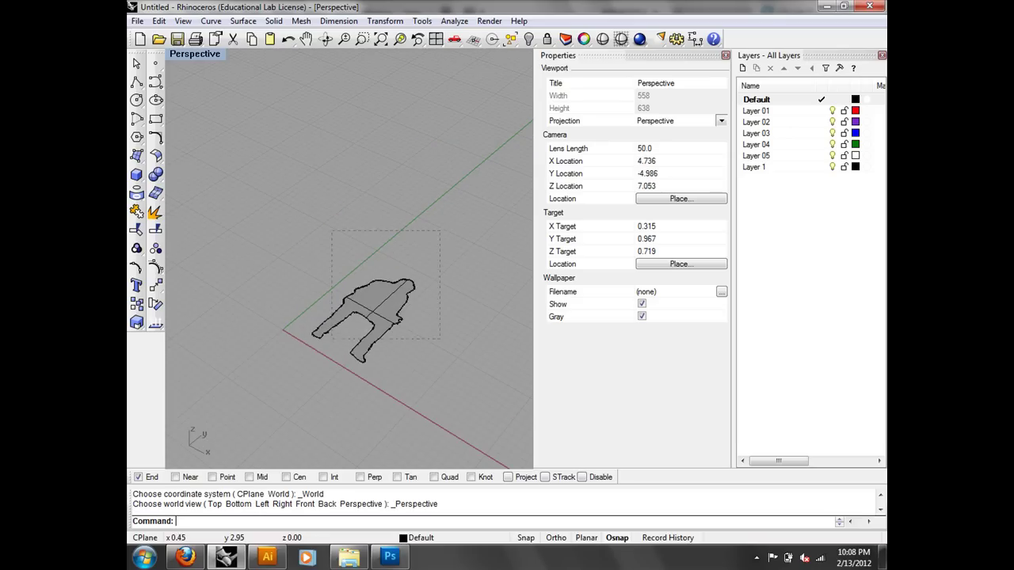
# - Rotate the figure's surface and outline together in 3D so the silhouette stands upright on the ground plane
pyautogui.moveTo(369, 303); pyautogui.dragTo(332, 343)
pyautogui.write('Rot')
pyautogui.press('Down')
pyautogui.press('Return')
pyautogui.click(377, 399)
pyautogui.click(383, 203)
pyautogui.click(439, 160)
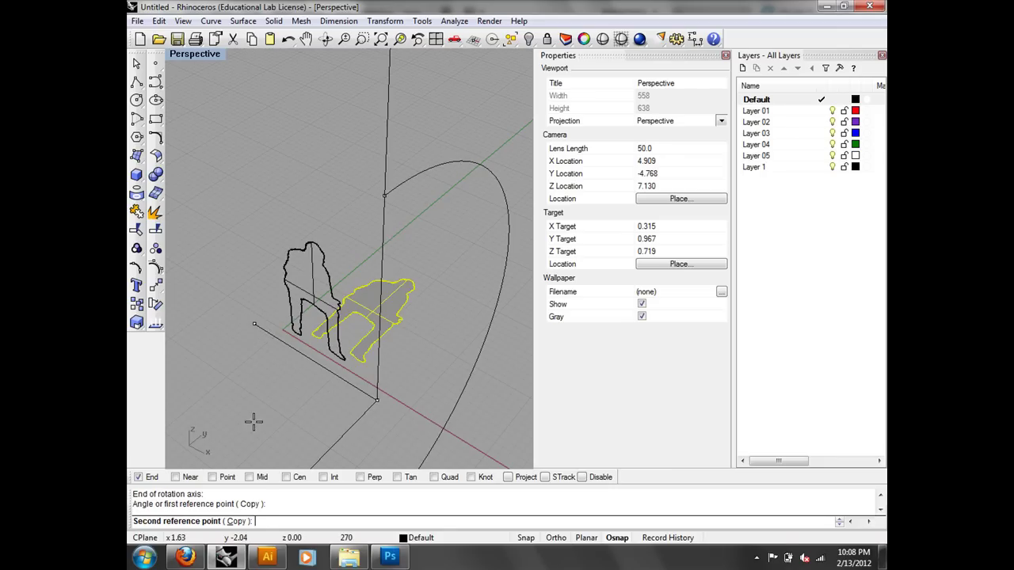
pyautogui.click(335, 374)
pyautogui.moveTo(335, 374); pyautogui.dragTo(400, 306, button='right')
pyautogui.press('Escape')
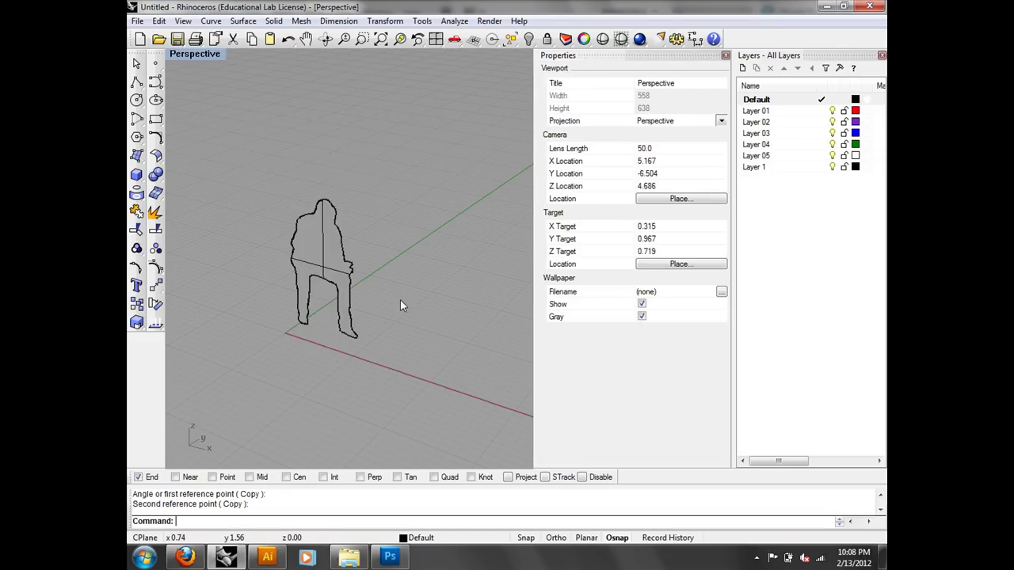
# - Rotate the upright surface and outline in plan around a point near the origin to run roughly along the y axis
pyautogui.moveTo(312, 346); pyautogui.dragTo(237, 305, button='right')
pyautogui.moveTo(315, 253); pyautogui.dragTo(246, 315)
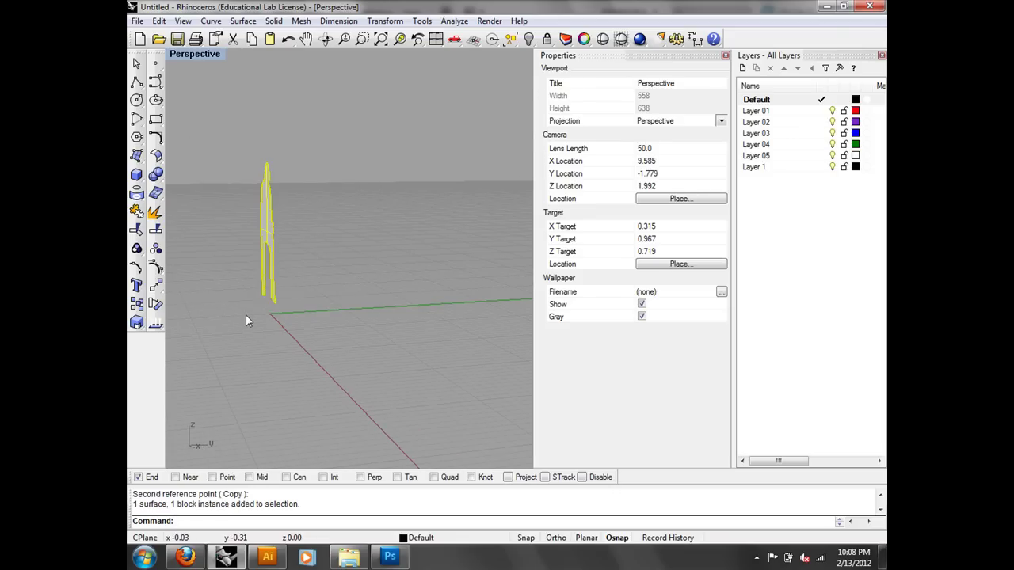
pyautogui.write('Rota')
pyautogui.press('Return')
pyautogui.click(274, 315)
pyautogui.click(408, 292)
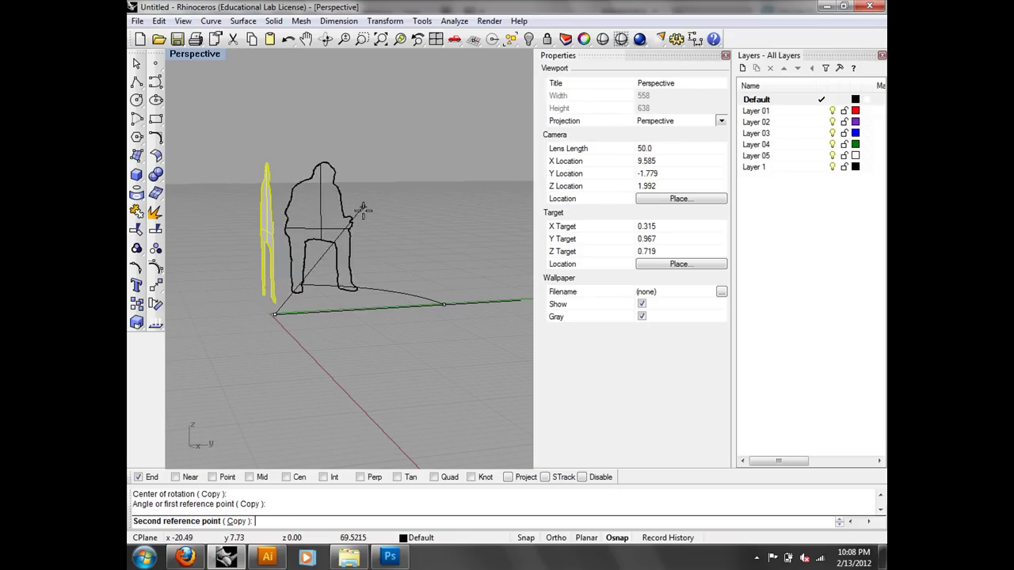
pyautogui.click(493, 239)
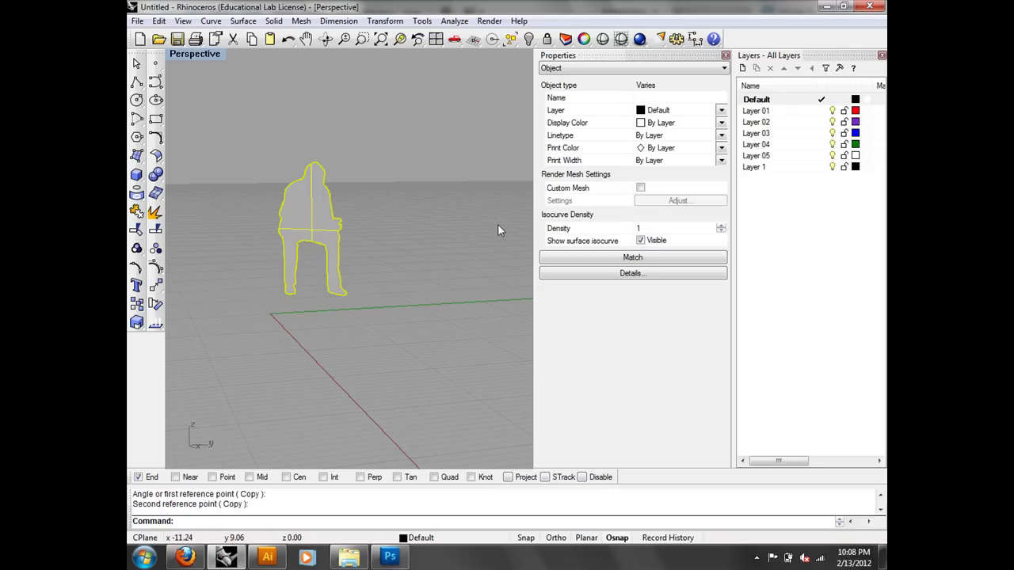
# - Examine the upright silhouette surface from several angles, including the detail of its edges
pyautogui.click(491, 222)
pyautogui.moveTo(491, 221); pyautogui.dragTo(388, 266, button='right')
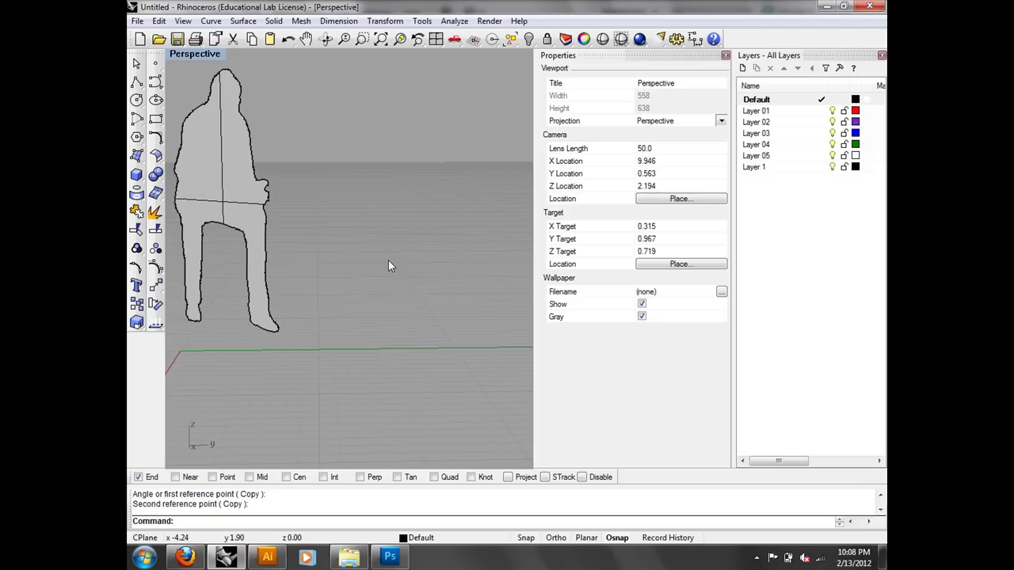
pyautogui.scroll(5, 388, 266)
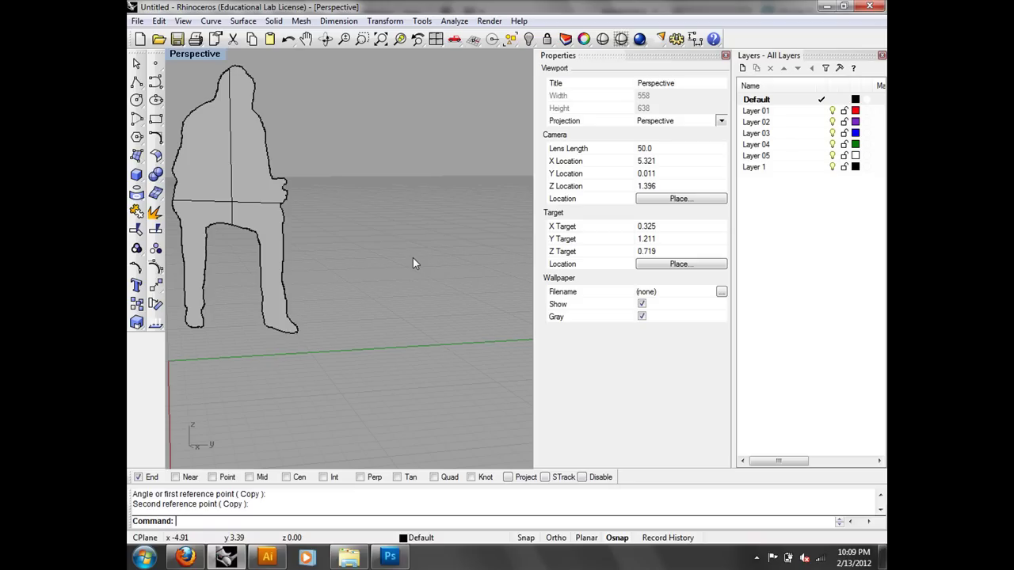
pyautogui.moveTo(292, 150)
pyautogui.mouseDown(button='right')
pyautogui.moveTo(274, 154)
pyautogui.moveTo(294, 143)
pyautogui.moveTo(302, 162)
pyautogui.mouseUp(button='right')
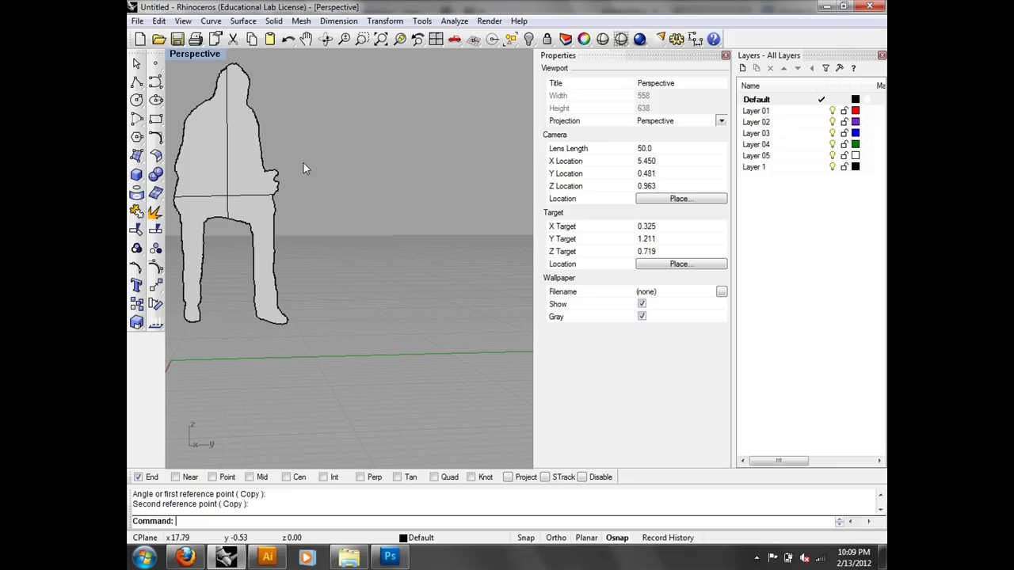
pyautogui.moveTo(303, 162); pyautogui.dragTo(176, 167, button='right')
pyautogui.scroll(-5, 377, 200)
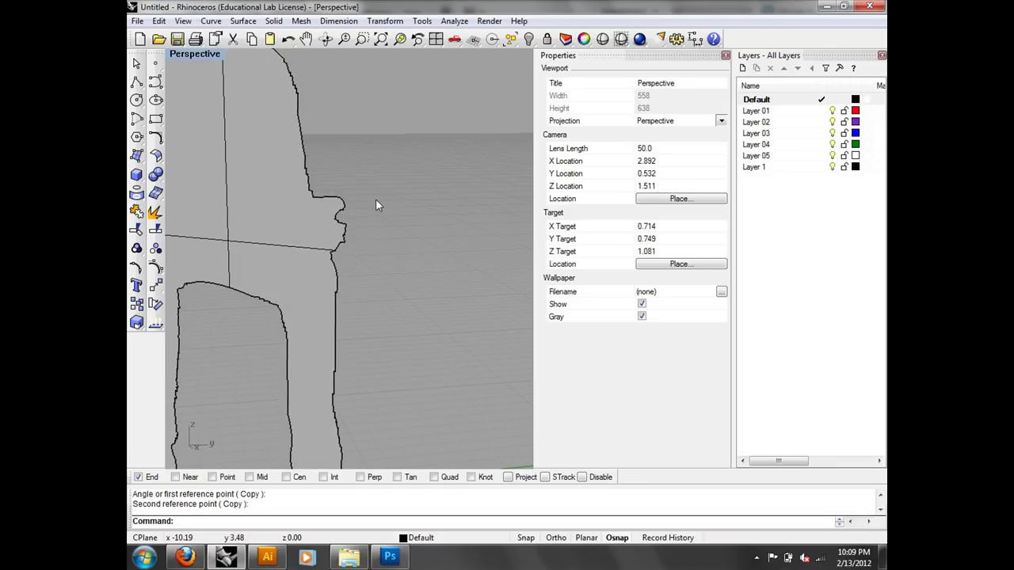
pyautogui.moveTo(386, 209); pyautogui.dragTo(421, 229, button='right')
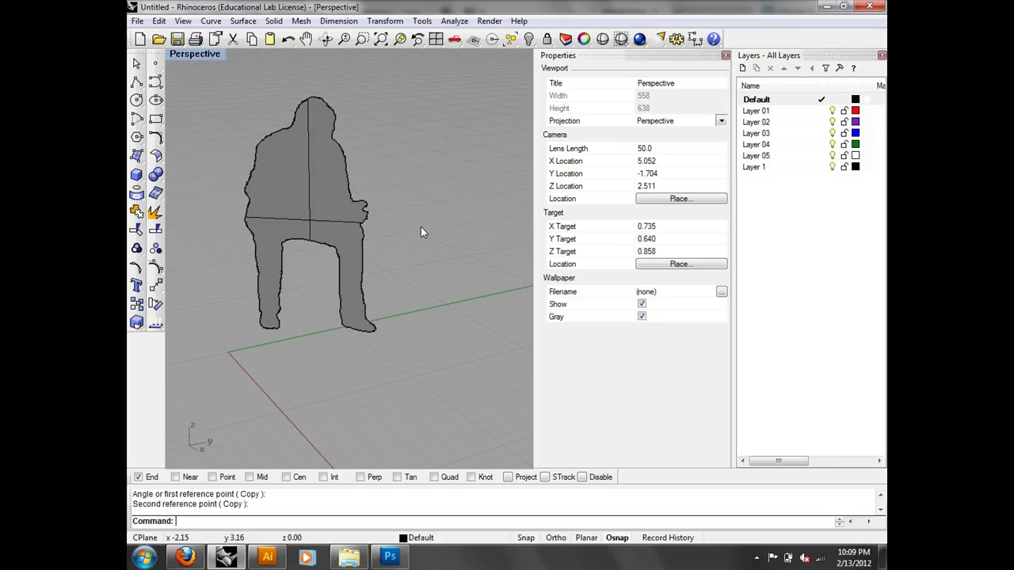
# - Begin opening another model and preview finished-kiosk model, mod4-rhino-parts, scaffolded and working-model in the class demo folder
pyautogui.click(137, 21)
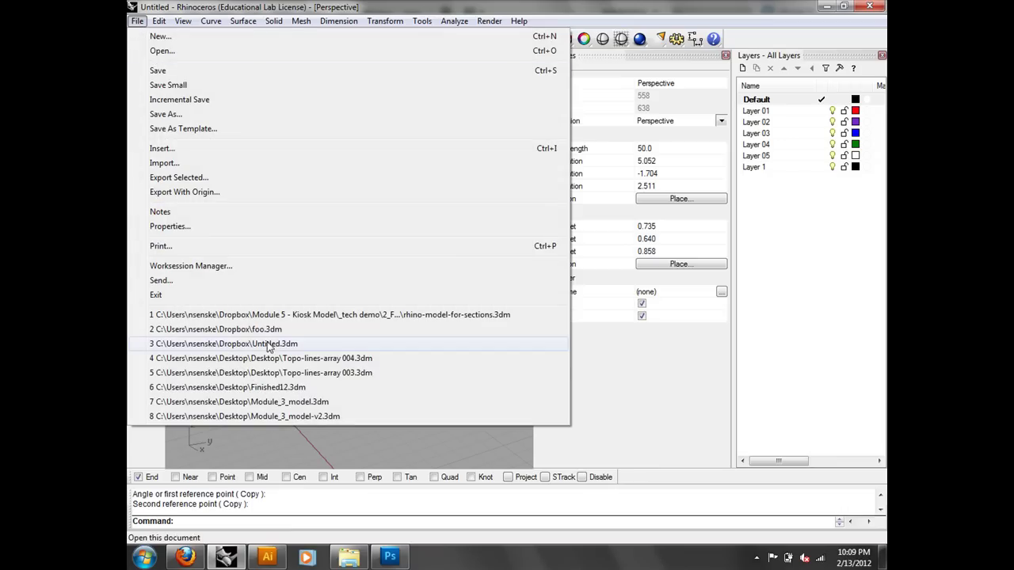
pyautogui.click(237, 52)
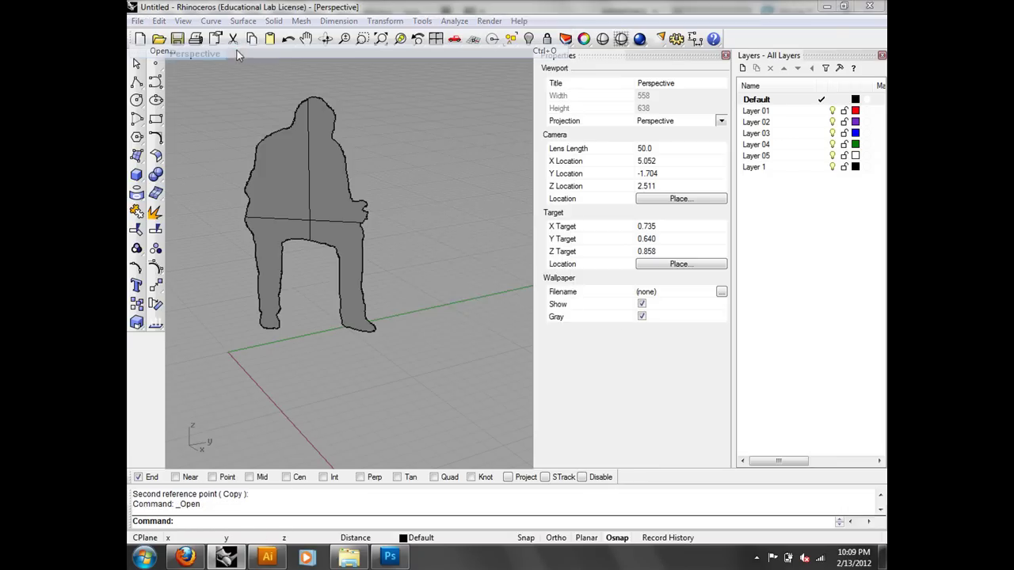
pyautogui.click(530, 309)
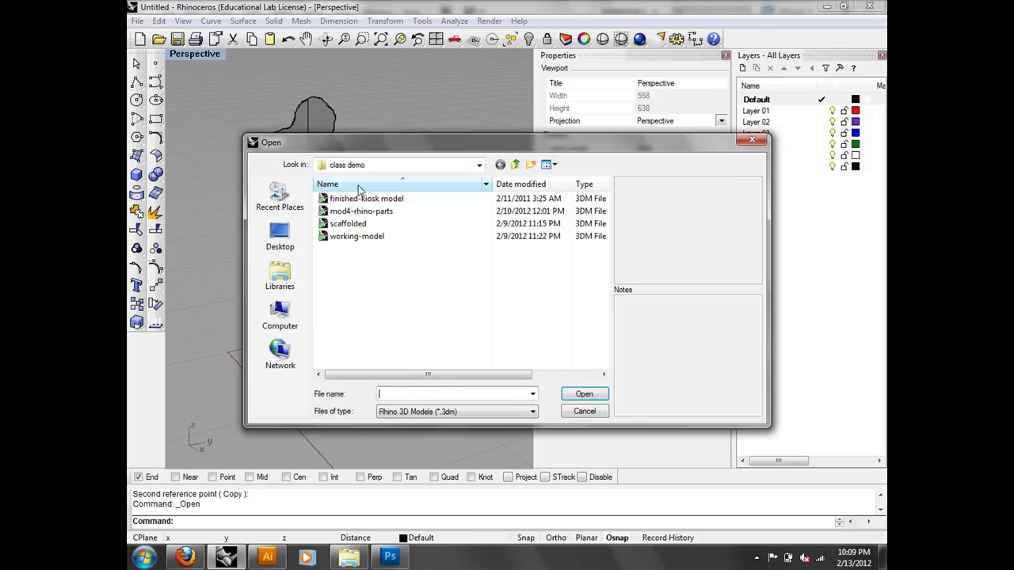
pyautogui.click(384, 200)
pyautogui.click(382, 212)
pyautogui.click(376, 224)
pyautogui.click(378, 237)
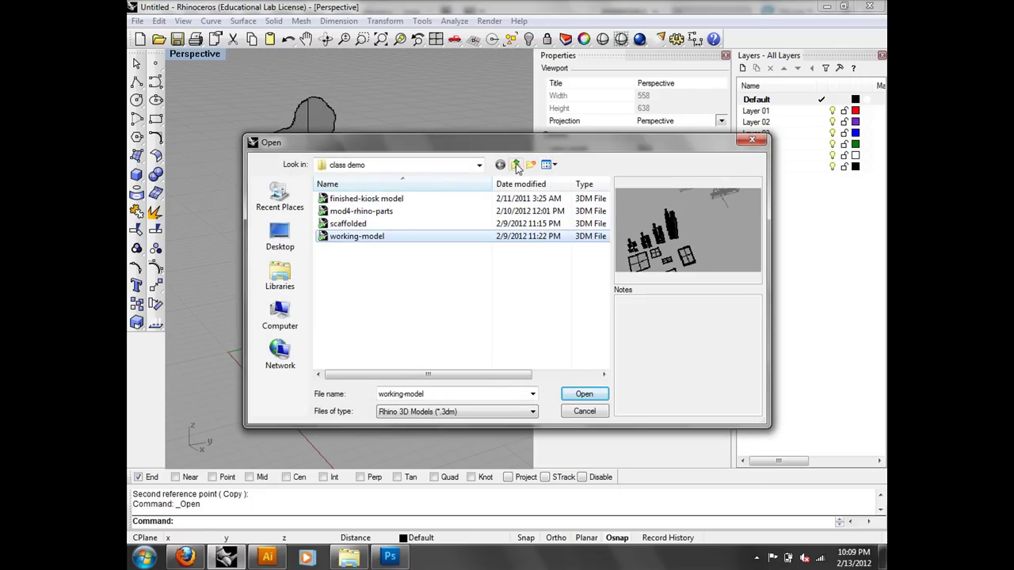
# - Try to open rhino-model-4.3 003 from the class demo folder under 3_Monday – sections and supplemental
pyautogui.click(515, 164)
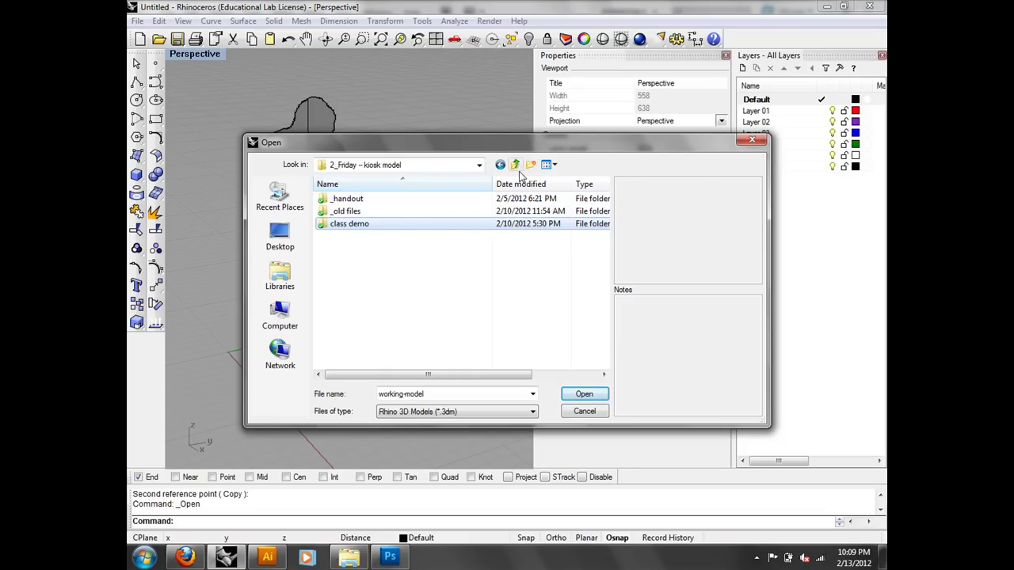
pyautogui.click(515, 165)
pyautogui.doubleClick(420, 225)
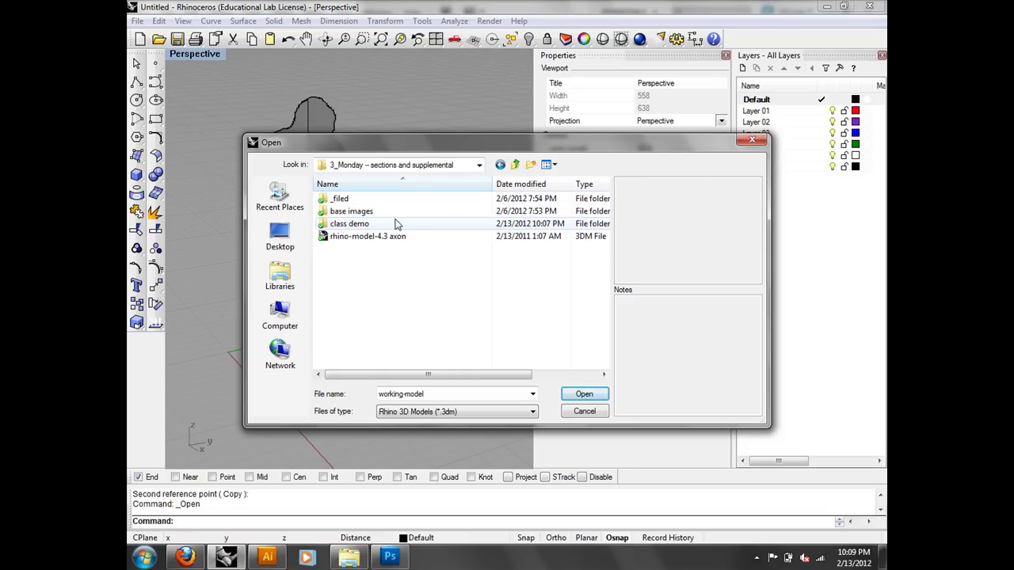
pyautogui.doubleClick(373, 227)
pyautogui.click(372, 236)
pyautogui.click(356, 248)
pyautogui.click(376, 224)
pyautogui.doubleClick(383, 225)
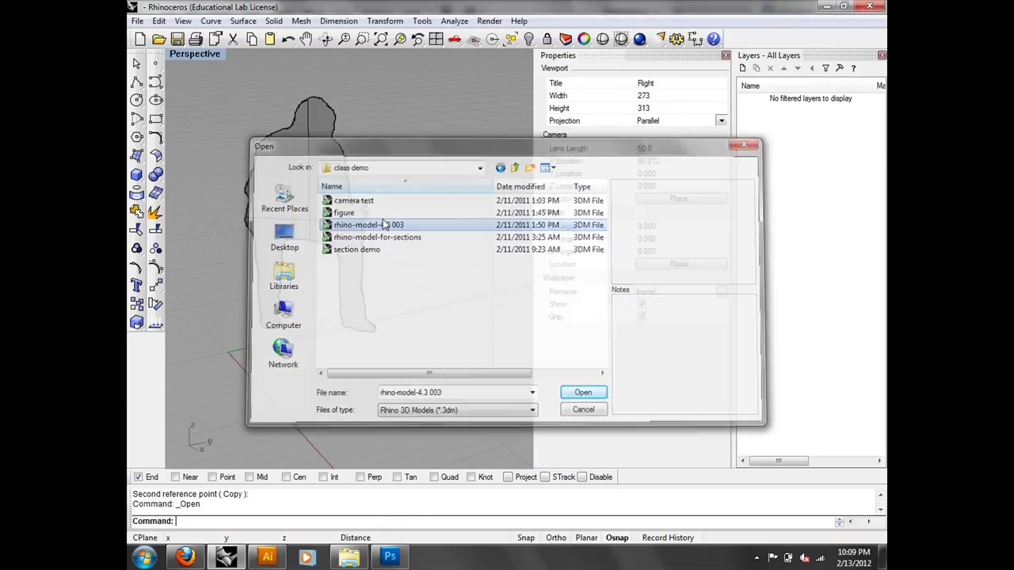
pyautogui.click(625, 332)
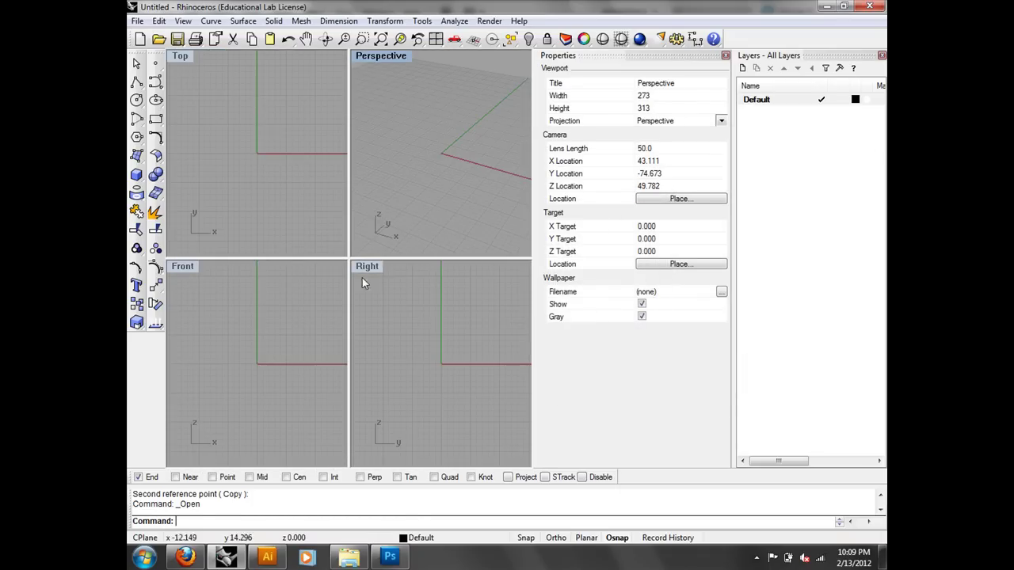
# - Try to open the figure model from the same class demo folder
pyautogui.click(138, 20)
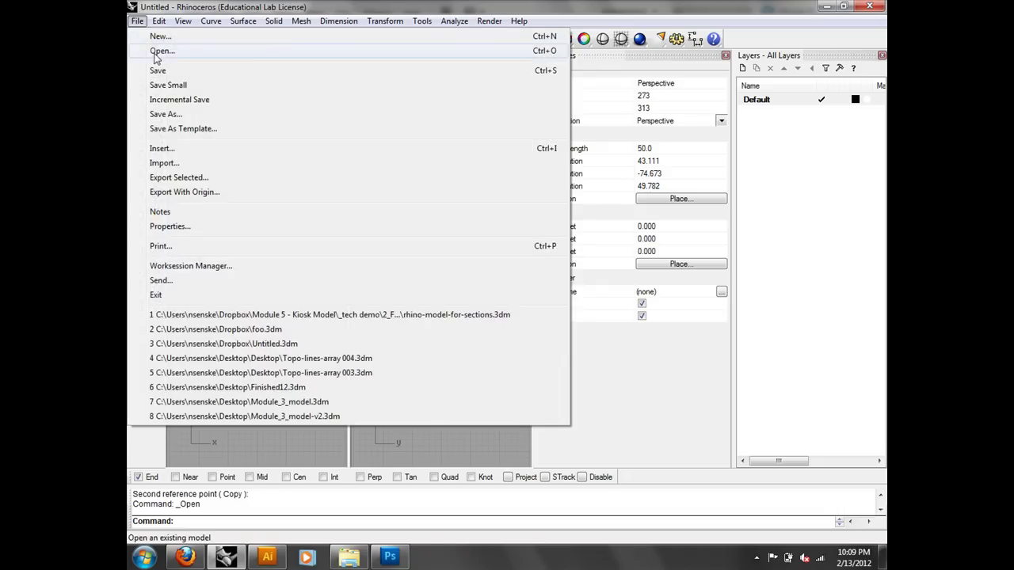
pyautogui.click(159, 51)
pyautogui.click(390, 202)
pyautogui.doubleClick(387, 212)
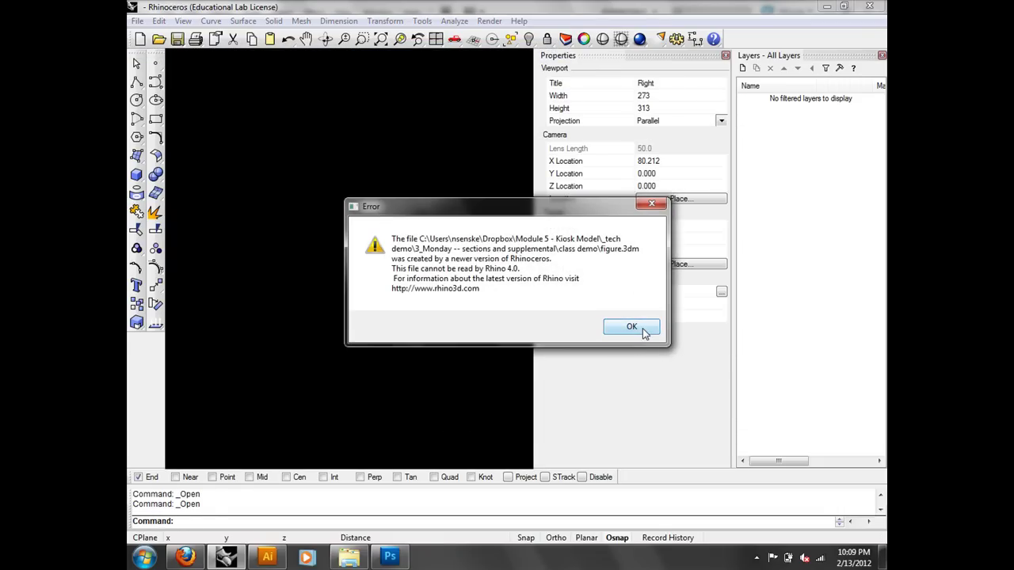
# - Try to open the camera test model from the class demo folder
pyautogui.click(643, 334)
pyautogui.click(136, 21)
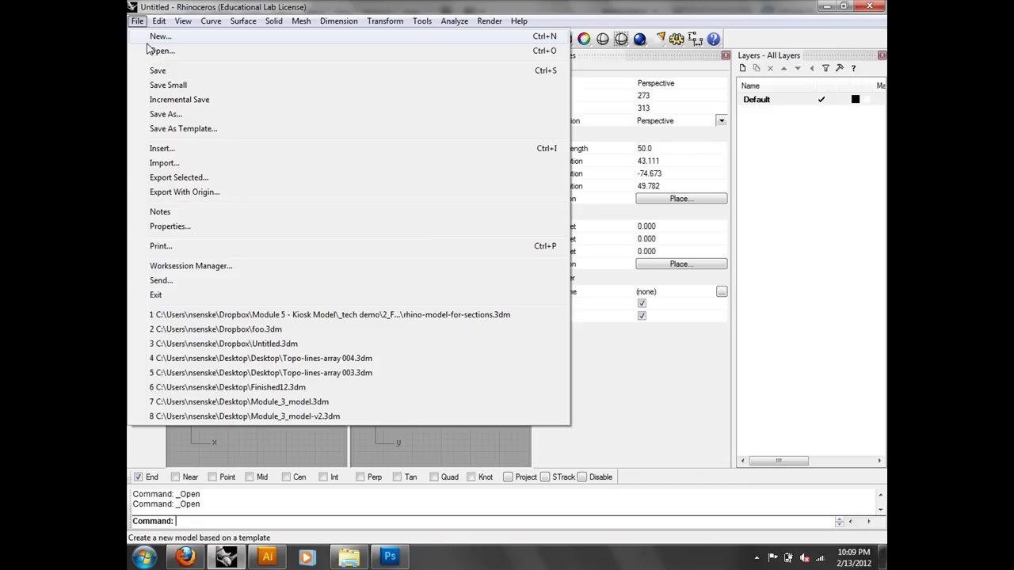
pyautogui.click(159, 51)
pyautogui.doubleClick(410, 201)
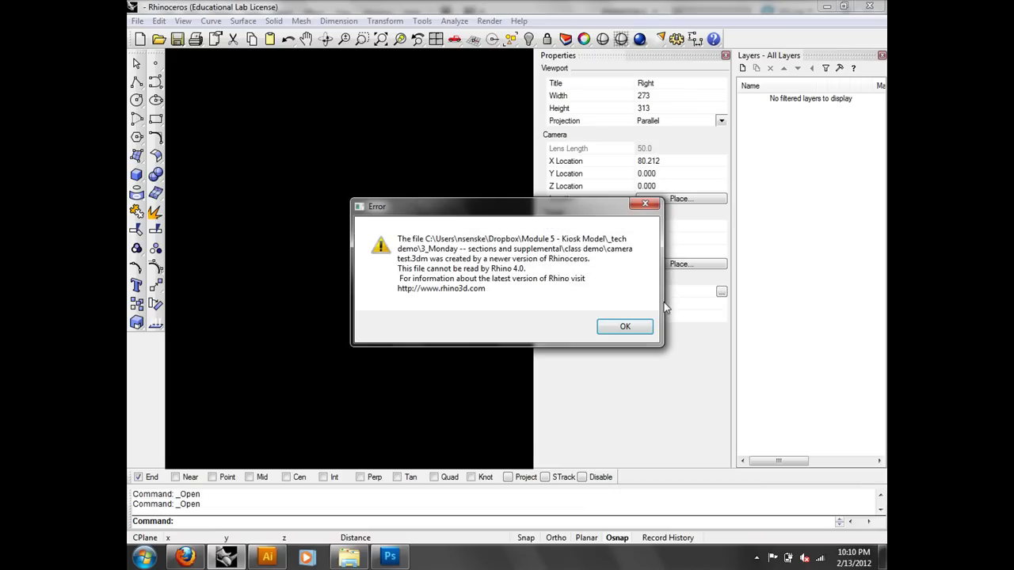
pyautogui.click(625, 327)
# - Open the rhino-model-for-sections file from the class demo folder and view the kiosk at an angle
pyautogui.click(136, 21)
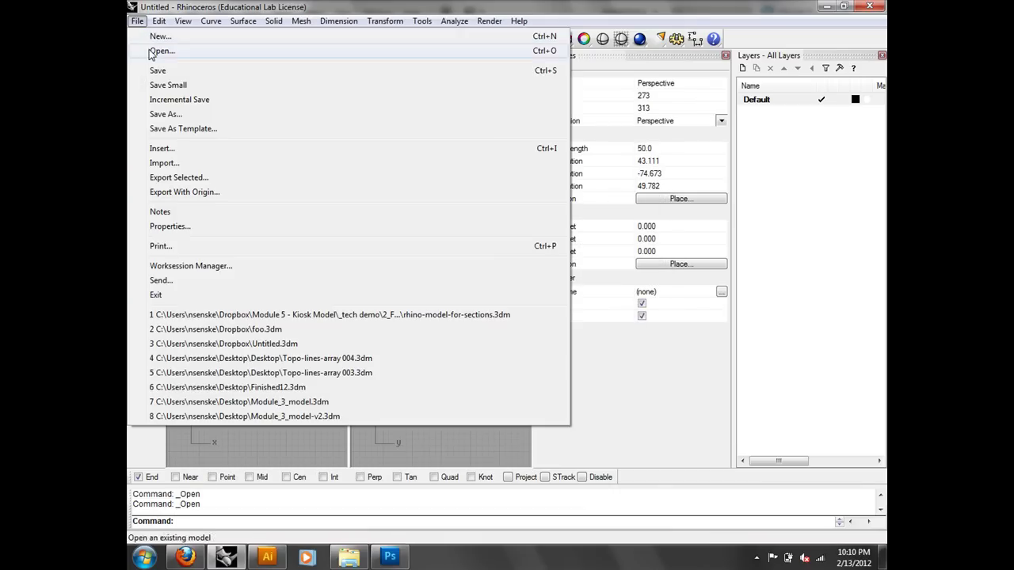
pyautogui.click(159, 51)
pyautogui.doubleClick(409, 235)
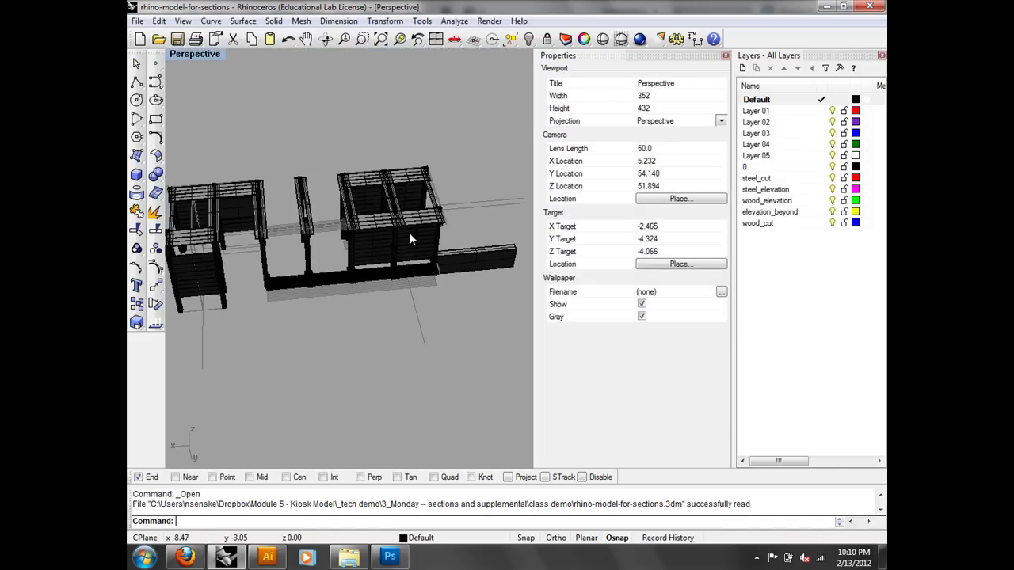
pyautogui.moveTo(248, 299); pyautogui.dragTo(421, 251, button='right')
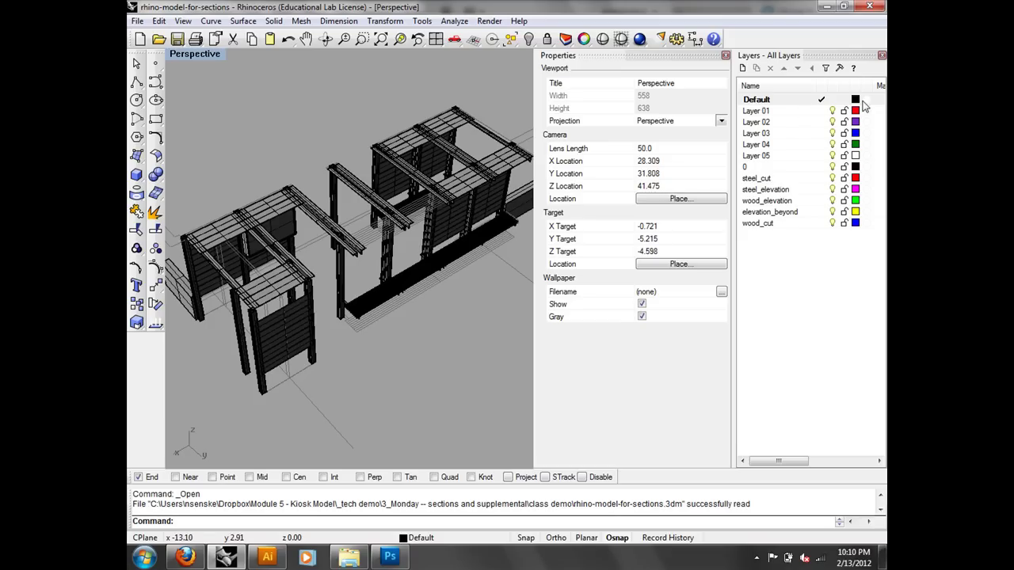
# - Turn off the steel_cut, steel_elevation, wood_elevation, elevation_beyond and wood_cut layers
pyautogui.click(837, 178)
pyautogui.click(832, 200)
pyautogui.click(832, 190)
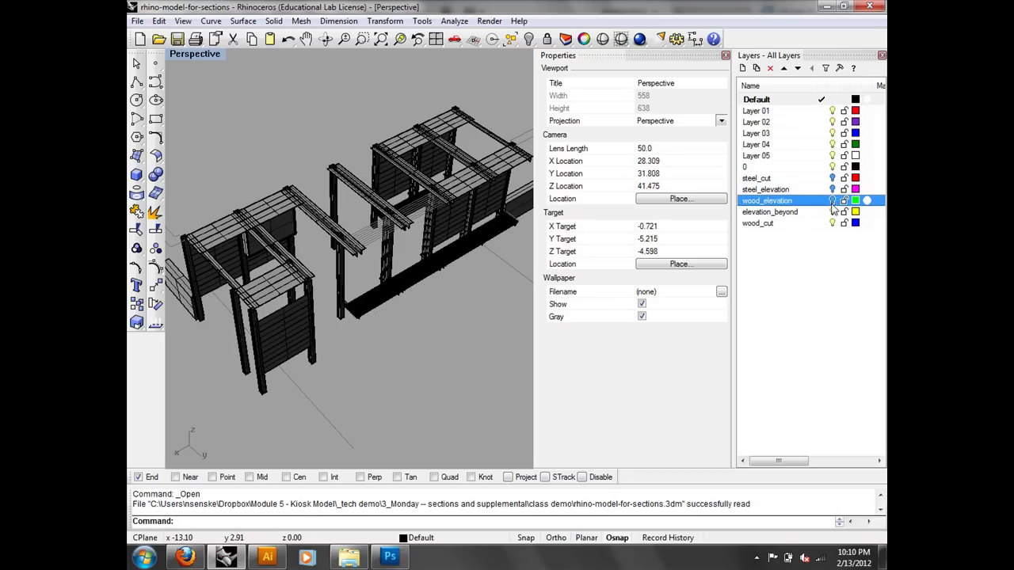
pyautogui.click(832, 212)
pyautogui.click(832, 222)
pyautogui.click(832, 200)
pyautogui.moveTo(442, 252)
pyautogui.mouseDown(button='right')
pyautogui.moveTo(406, 296)
pyautogui.moveTo(516, 207)
pyautogui.moveTo(448, 257)
pyautogui.mouseUp(button='right')
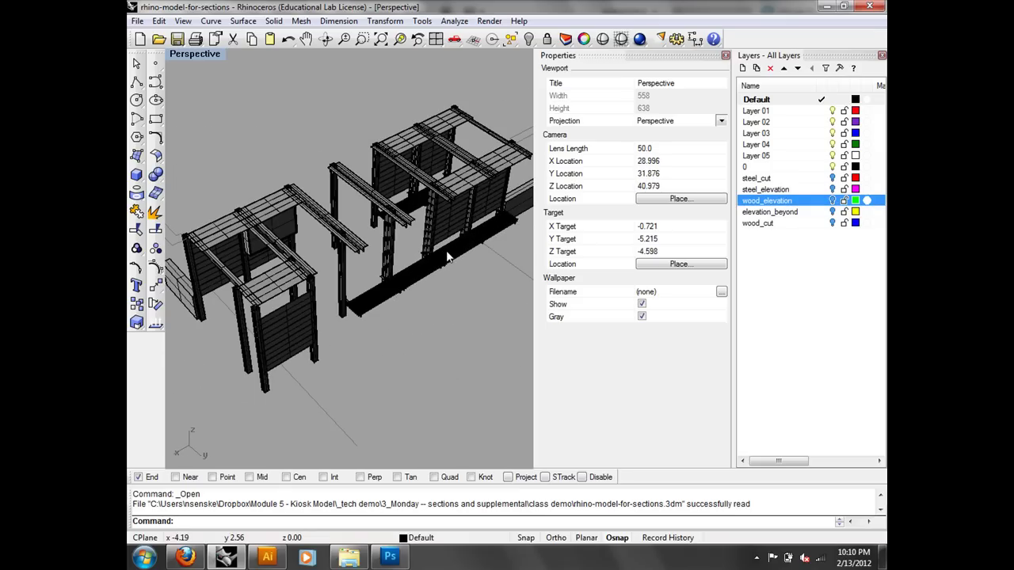
# - Switch to the top view with the whole kiosk in sight
pyautogui.write('op')
pyautogui.press('Return')
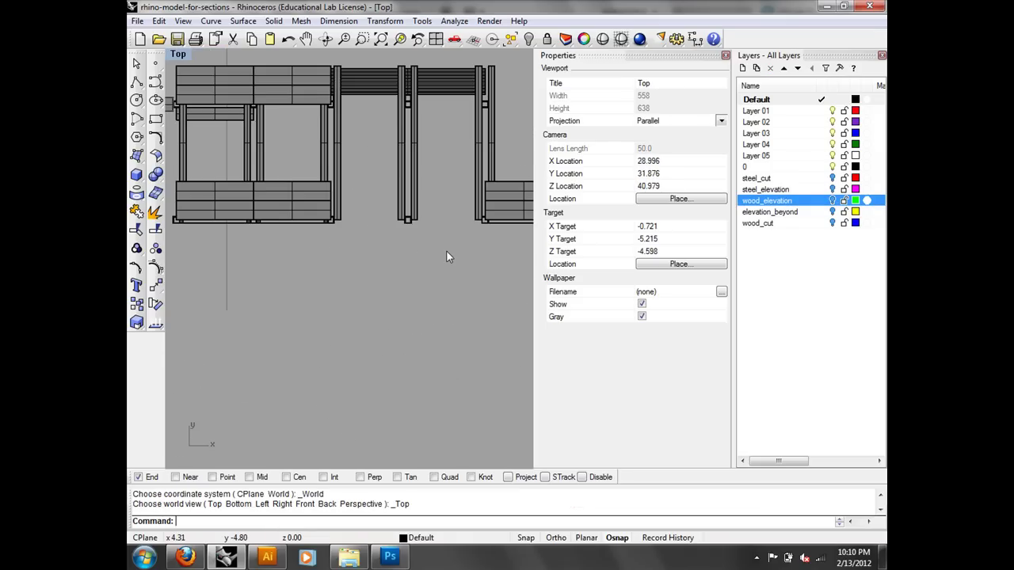
pyautogui.scroll(-3, 433, 155)
pyautogui.moveTo(433, 154); pyautogui.dragTo(407, 203, button='right')
pyautogui.scroll(-2, 369, 174)
# - Section the entire kiosk model along a lengthwise line through the bench side, and close the Properties panel to gain drawing space
pyautogui.write('Section')
pyautogui.press('Return')
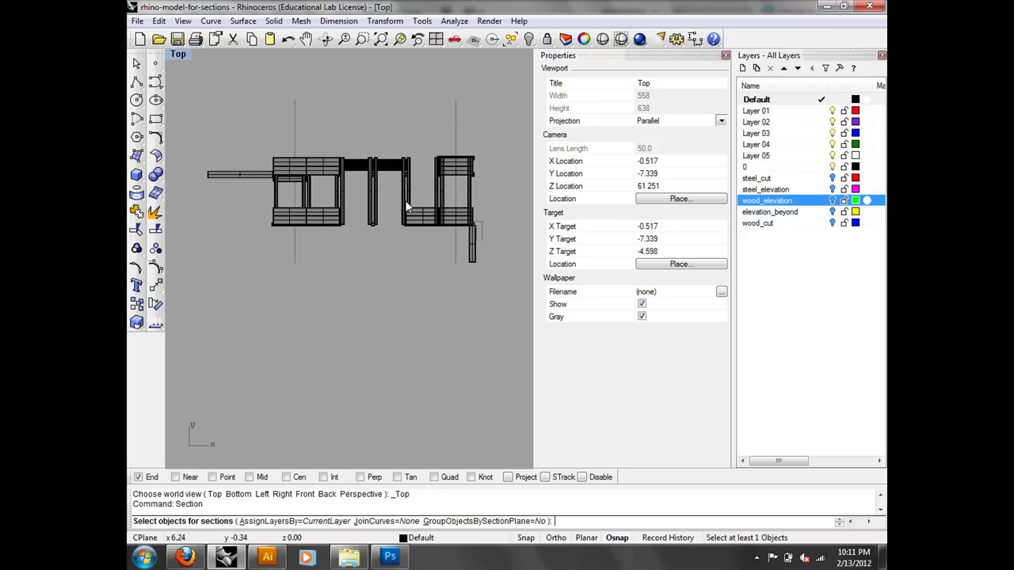
pyautogui.moveTo(502, 287); pyautogui.dragTo(315, 176)
pyautogui.moveTo(178, 124); pyautogui.dragTo(179, 125)
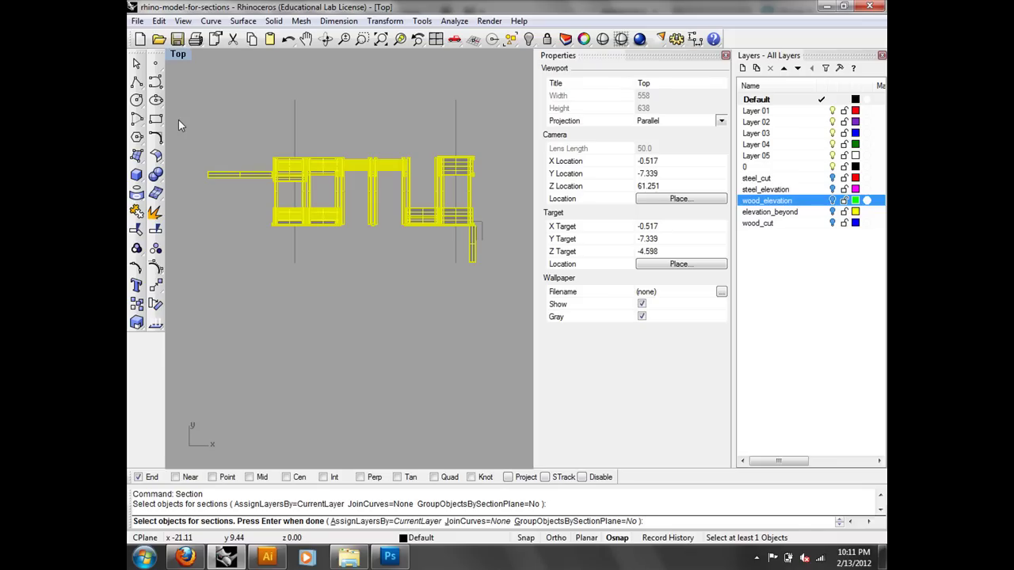
pyautogui.press('Return')
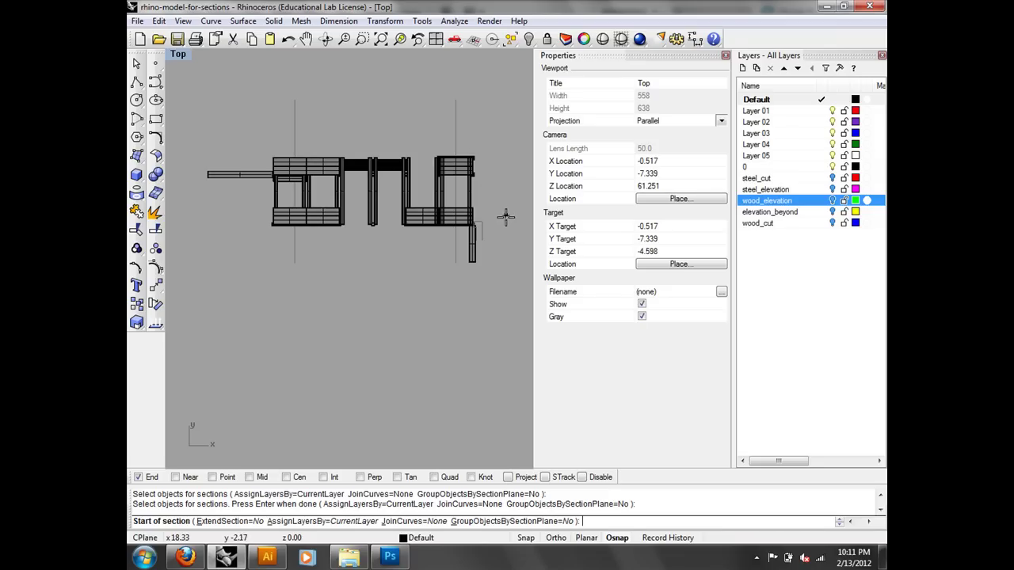
pyautogui.scroll(3, 491, 213)
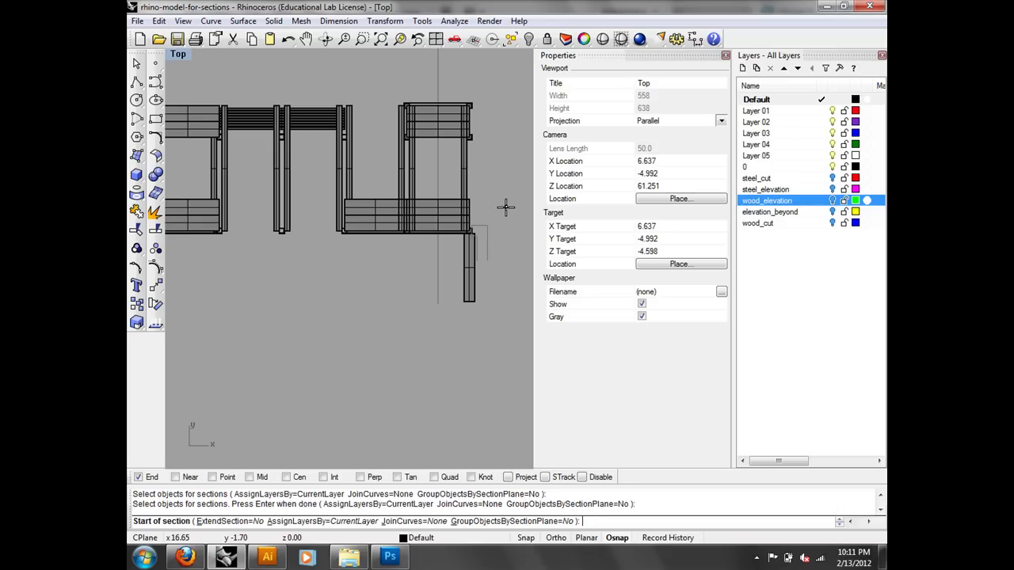
pyautogui.scroll(-2, 507, 198)
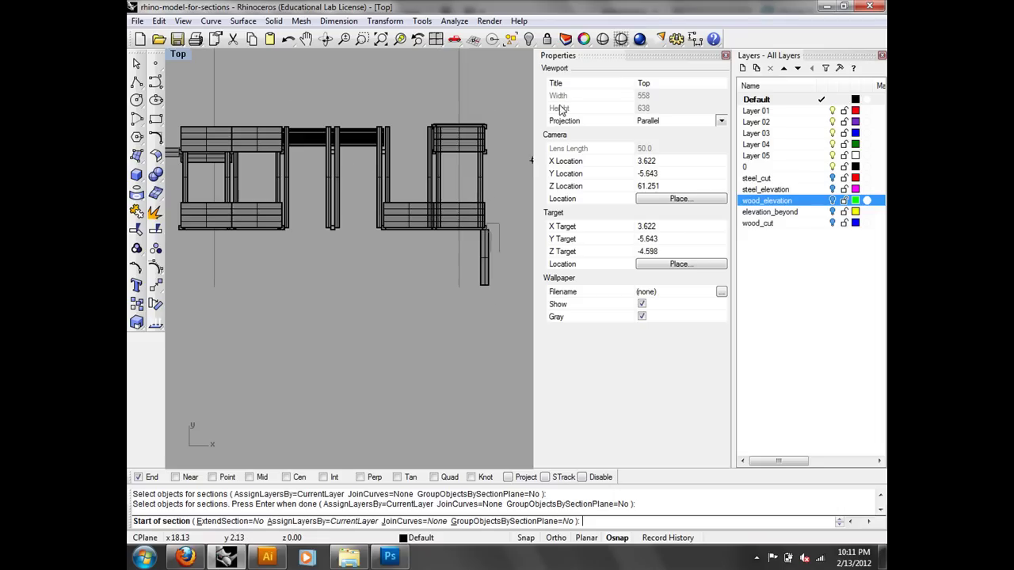
pyautogui.click(726, 55)
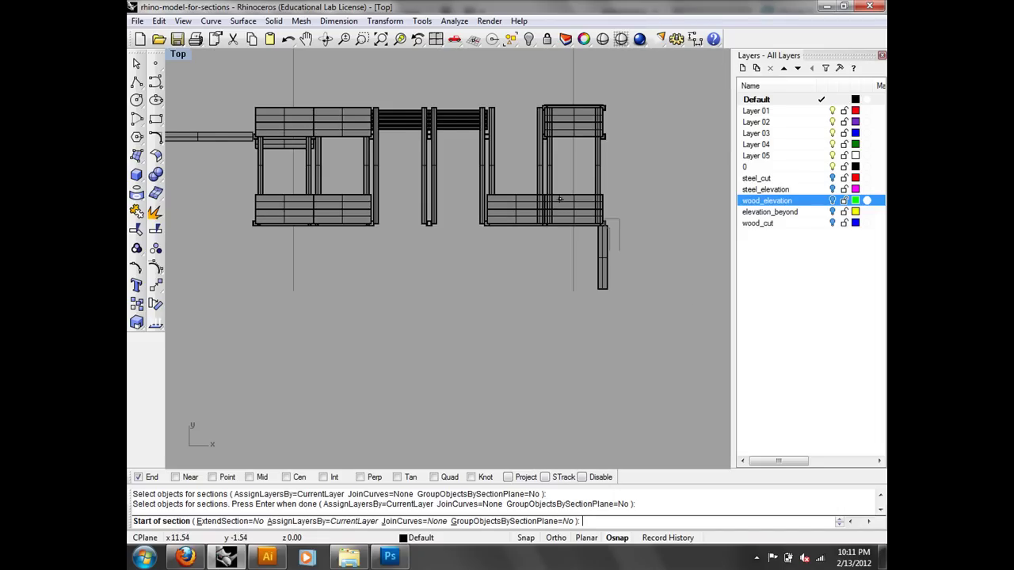
pyautogui.scroll(-2, 669, 202)
pyautogui.click(670, 202)
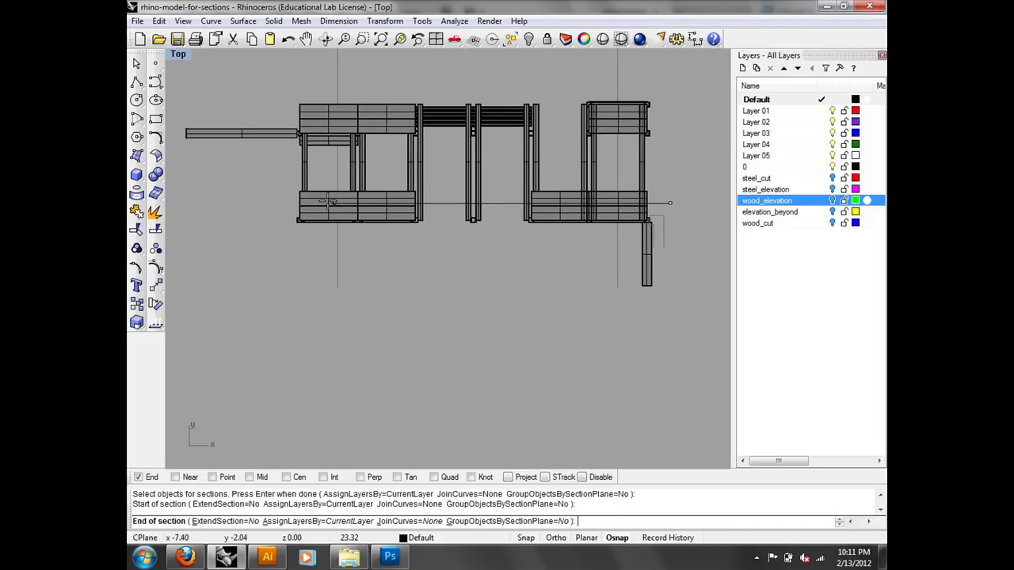
pyautogui.click(242, 208)
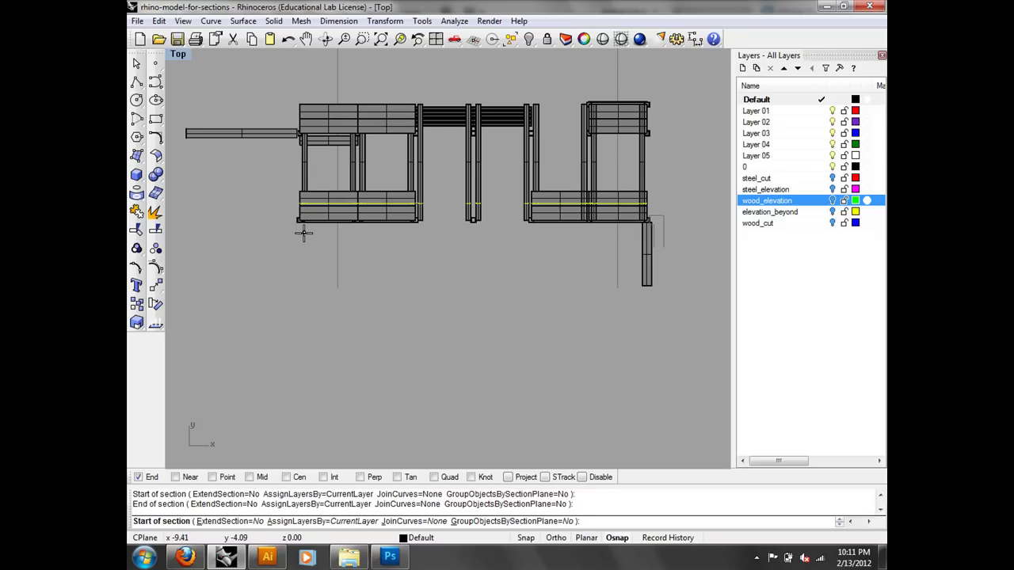
pyautogui.press('Return')
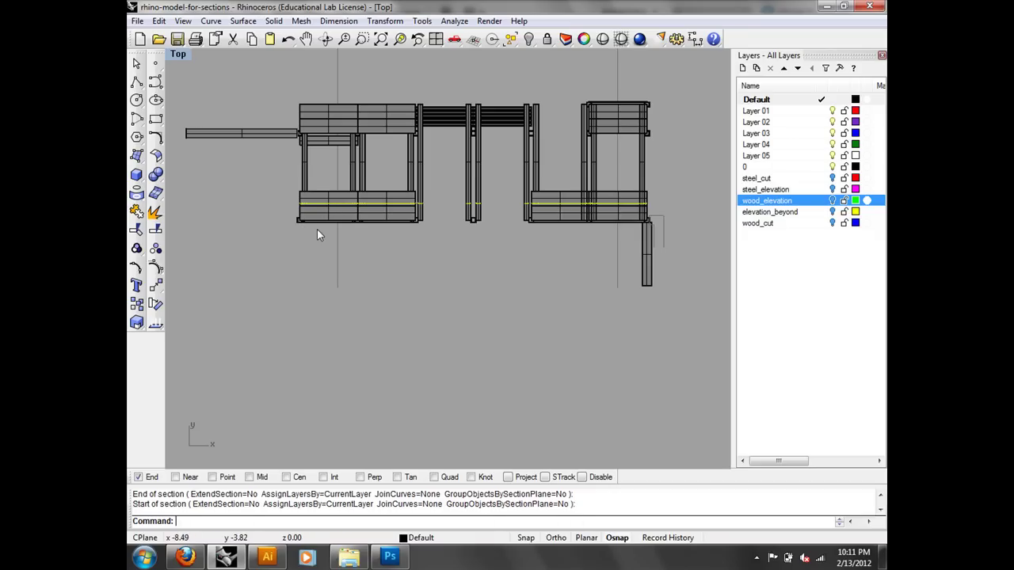
# - Examine the section curves on the kiosk's roof and bench in the perspective view
pyautogui.click(178, 54)
pyautogui.moveTo(237, 214)
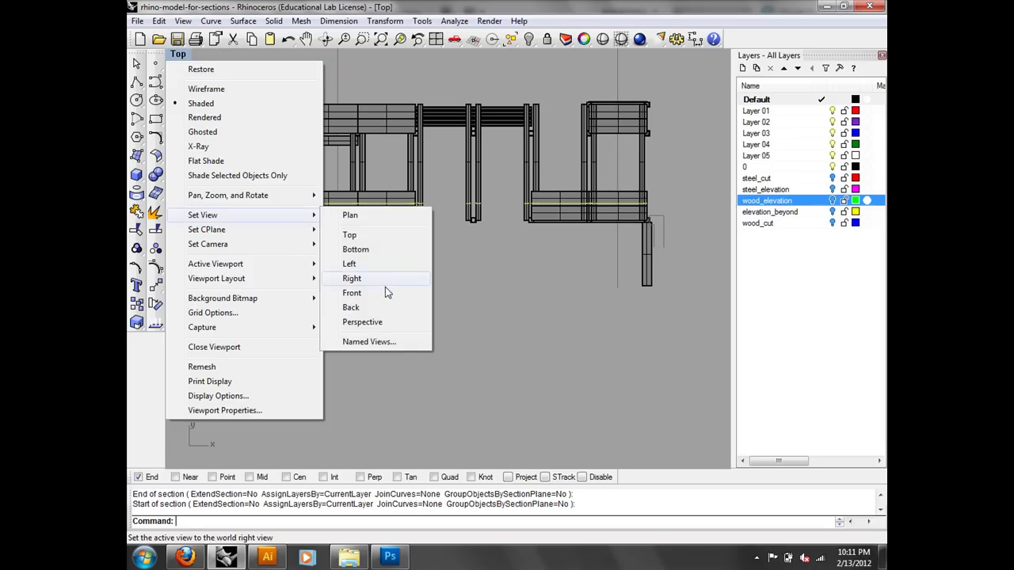
pyautogui.click(394, 322)
pyautogui.moveTo(463, 249); pyautogui.dragTo(622, 247, button='right')
pyautogui.scroll(5, 458, 155)
pyautogui.scroll(-5, 460, 151)
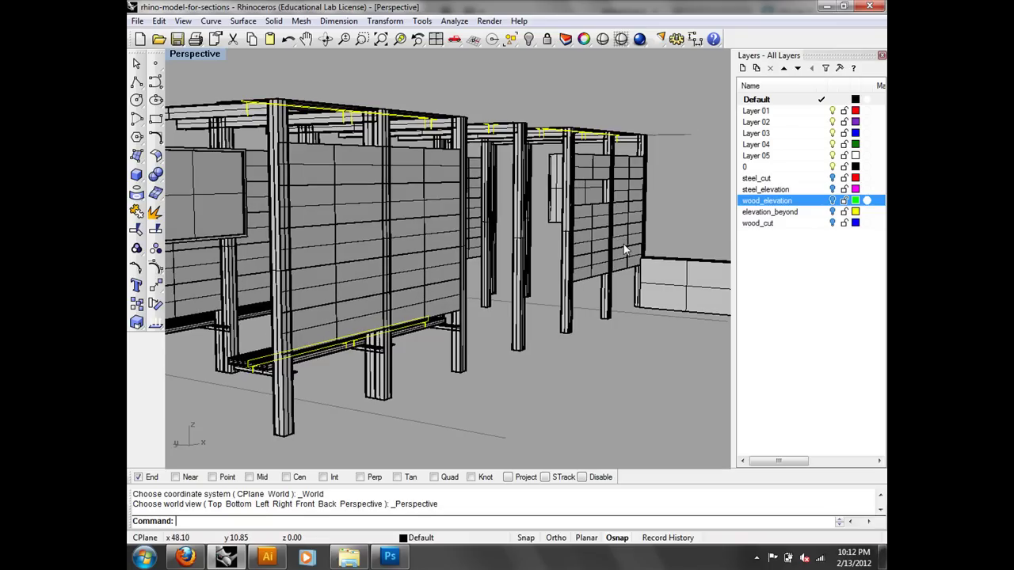
# - Group the selected section curves and delete them
pyautogui.write('Grad')
pyautogui.press('BackSpace')
pyautogui.press('BackSpace')
pyautogui.press('BackSpace')
pyautogui.write('roup')
pyautogui.press('Return')
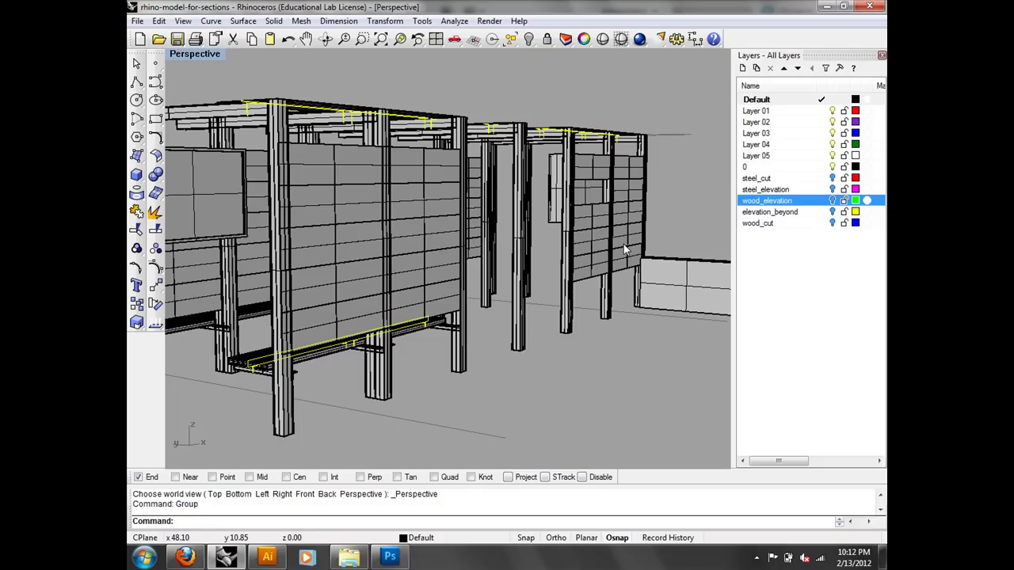
pyautogui.click(160, 21)
pyautogui.click(208, 143)
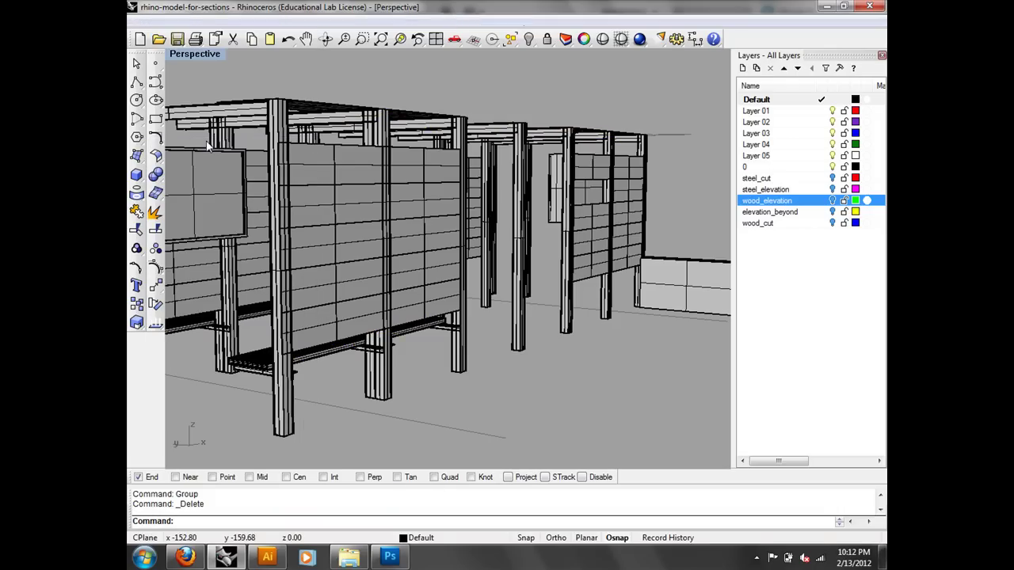
# - Return to the top view of the kiosk
pyautogui.hotkey('ctrl', 'F1')
pyautogui.scroll(-4, 549, 242)
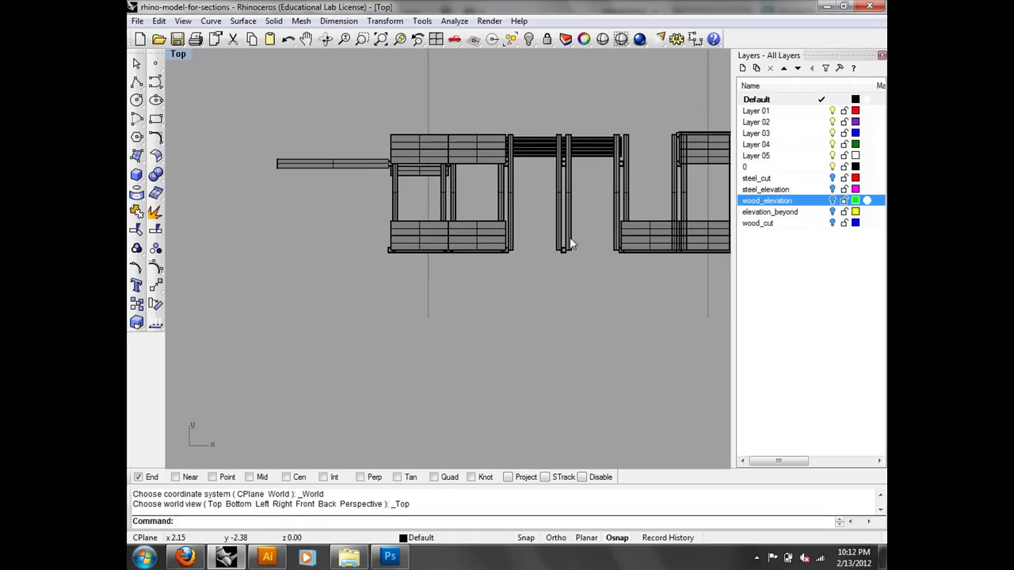
pyautogui.moveTo(549, 241); pyautogui.dragTo(534, 251, button='right')
# - Contour the whole kiosk across its depth using a range from about y -2 to y 3.8, with a distance of 2 between contours
pyautogui.write('CO')
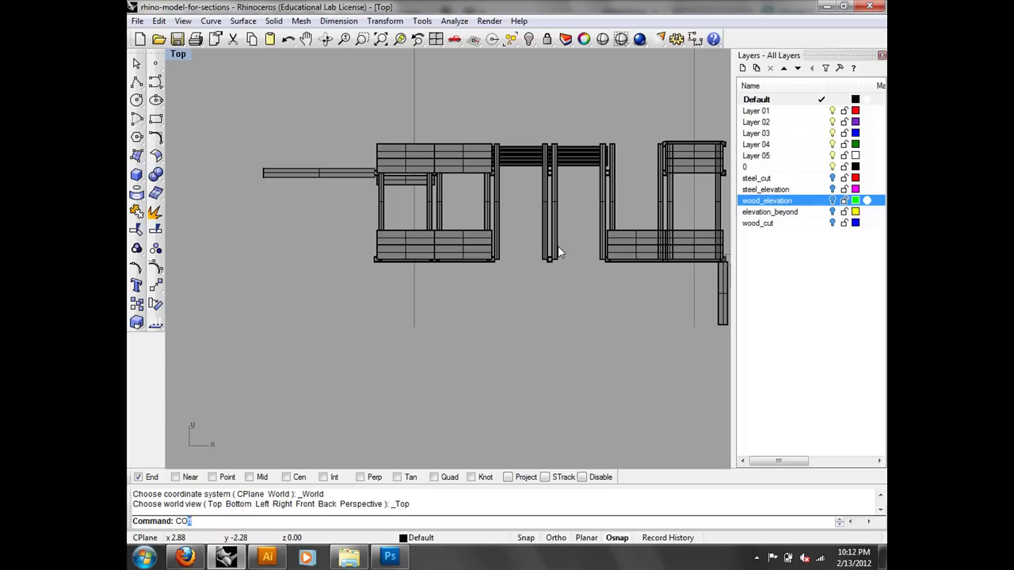
pyautogui.write('nto')
pyautogui.press('Return')
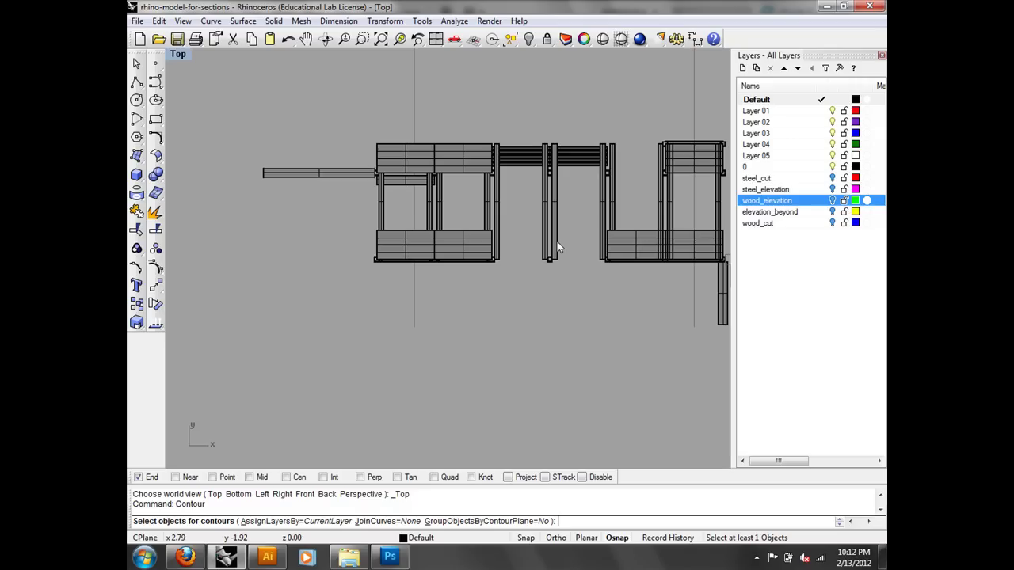
pyautogui.scroll(-3, 556, 240)
pyautogui.moveTo(601, 319); pyautogui.dragTo(201, 112)
pyautogui.moveTo(242, 105); pyautogui.dragTo(365, 112, button='right')
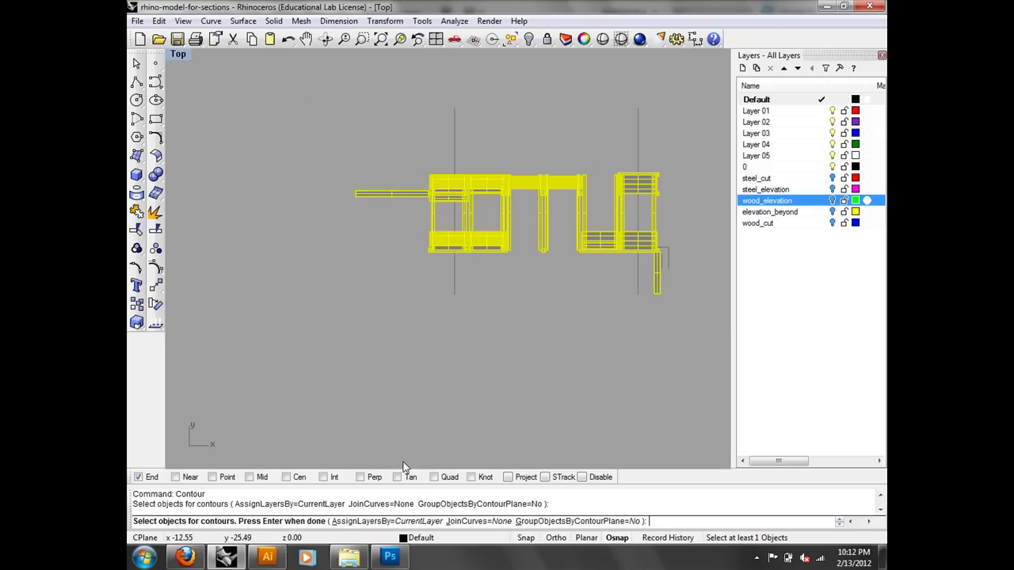
pyautogui.press('Return')
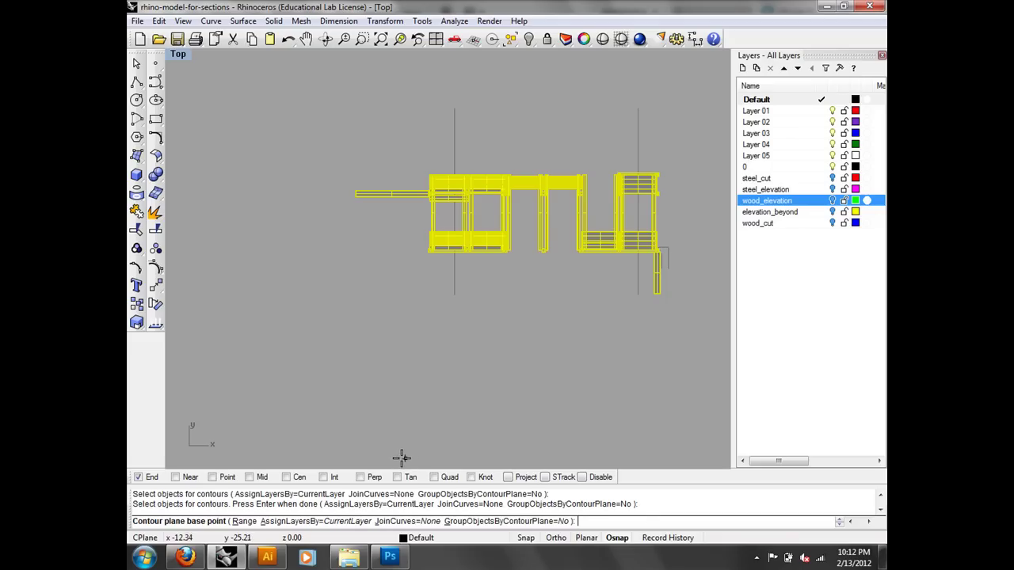
pyautogui.click(244, 523)
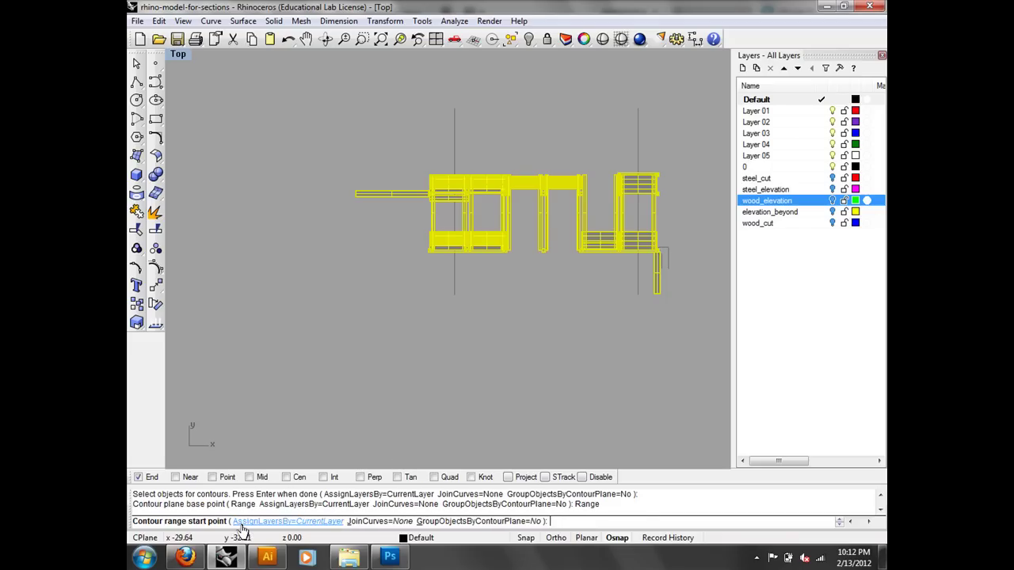
pyautogui.scroll(8, 539, 335)
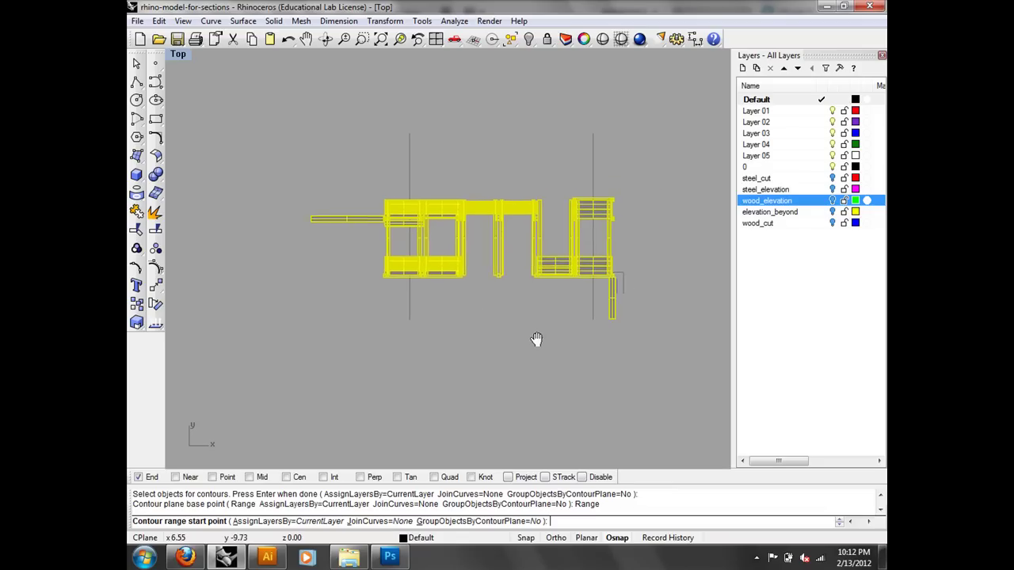
pyautogui.moveTo(467, 270); pyautogui.dragTo(553, 297, button='right')
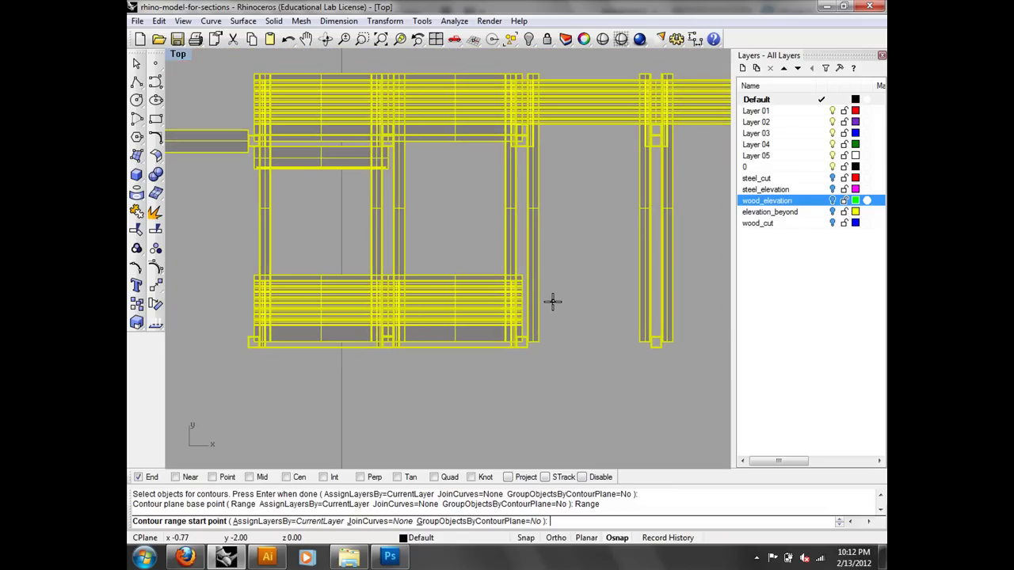
pyautogui.click(553, 300)
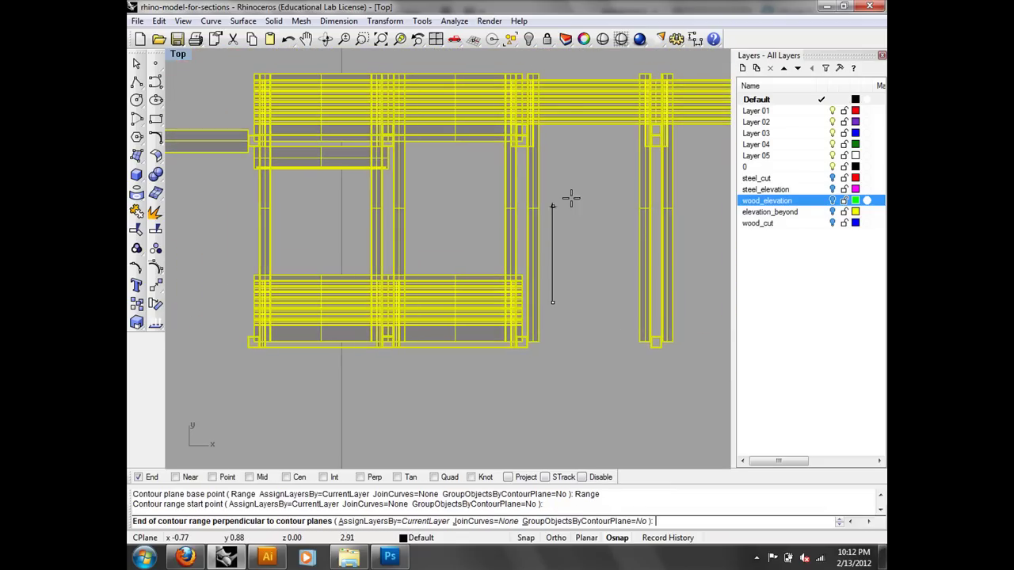
pyautogui.click(560, 107)
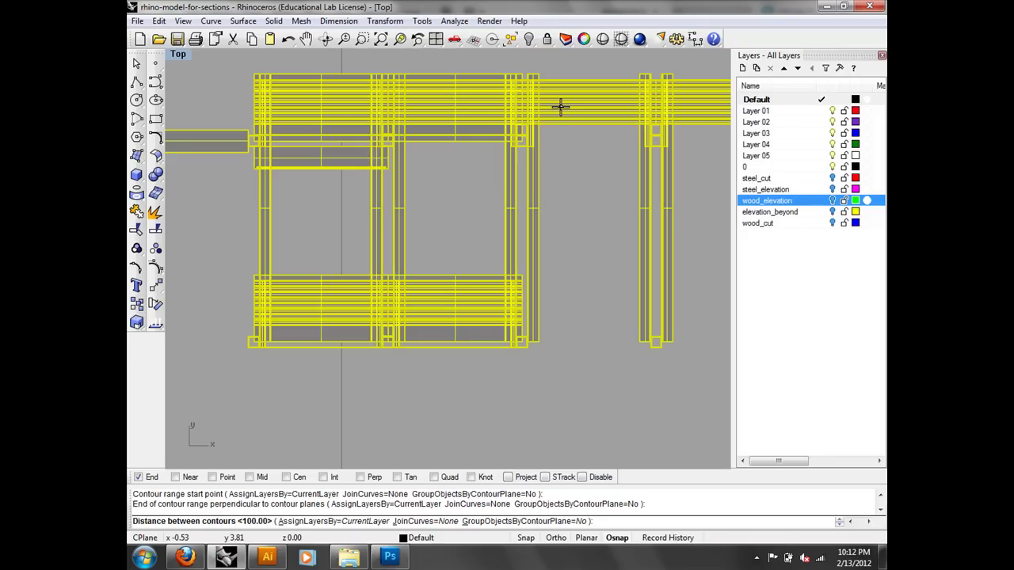
pyautogui.write('2')
pyautogui.press('Return')
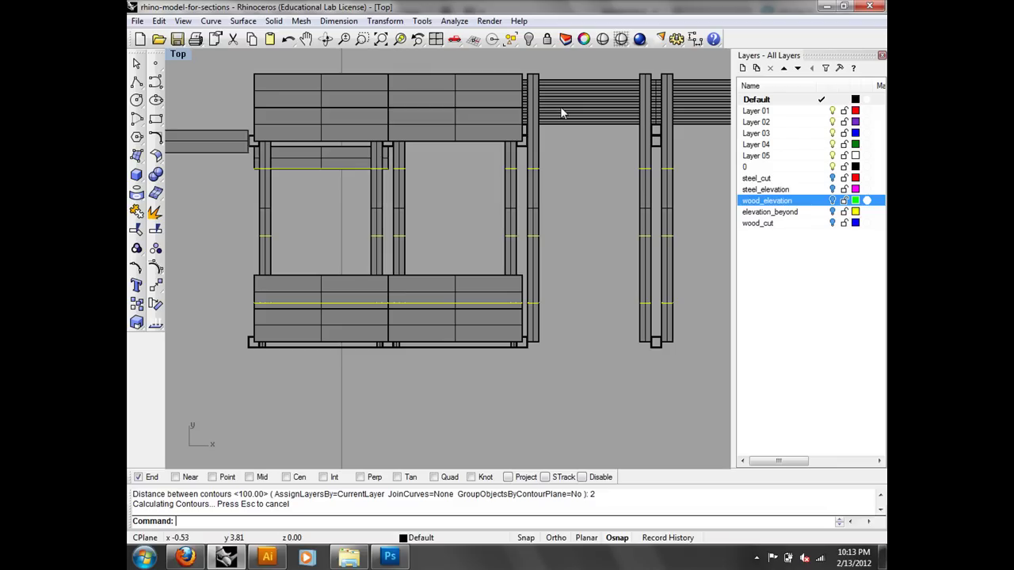
# - Look at the contour curves on the kiosk in the perspective view and delete them
pyautogui.click(178, 54)
pyautogui.moveTo(277, 219)
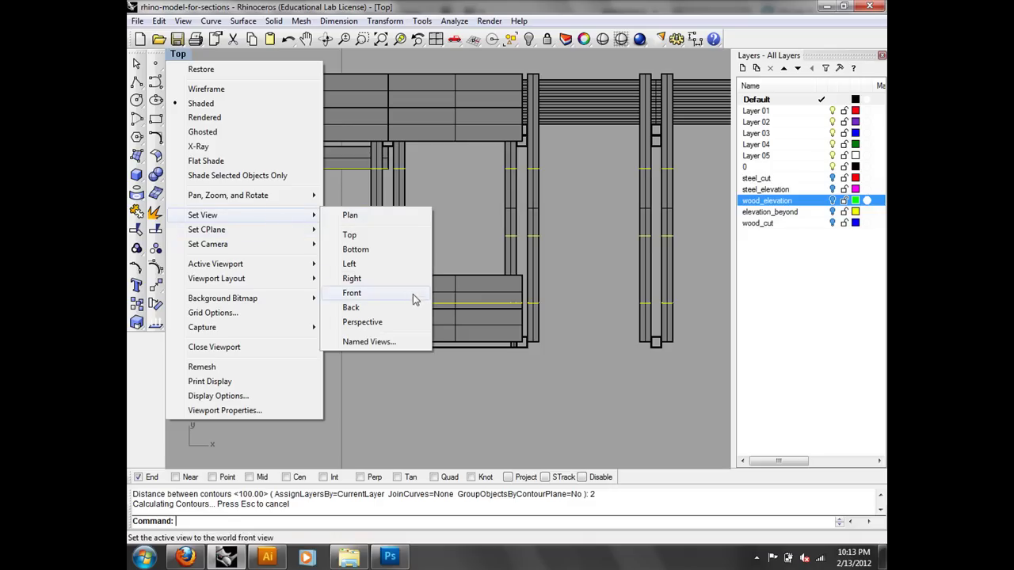
pyautogui.click(400, 323)
pyautogui.moveTo(579, 215); pyautogui.dragTo(709, 199, button='right')
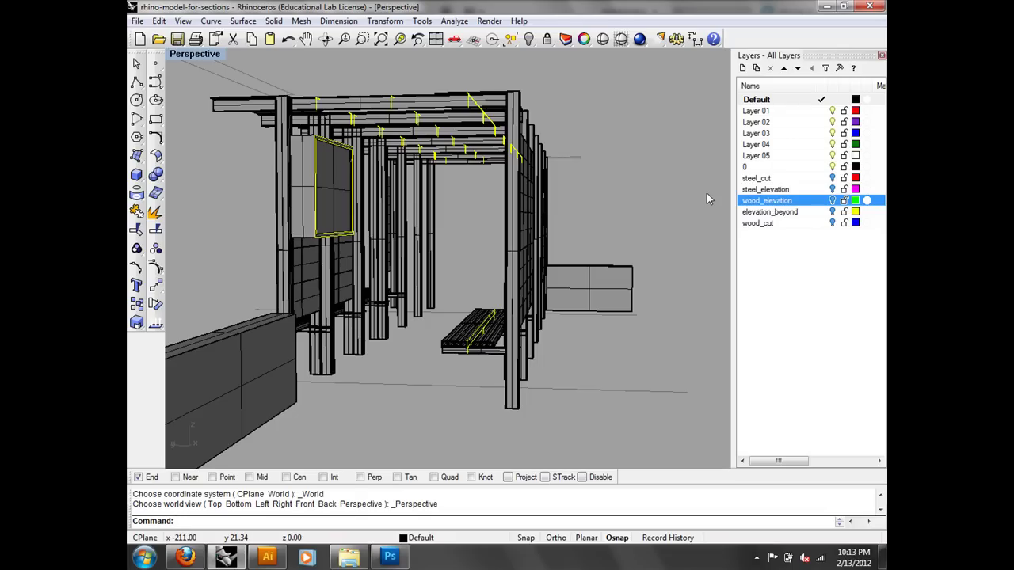
pyautogui.click(161, 24)
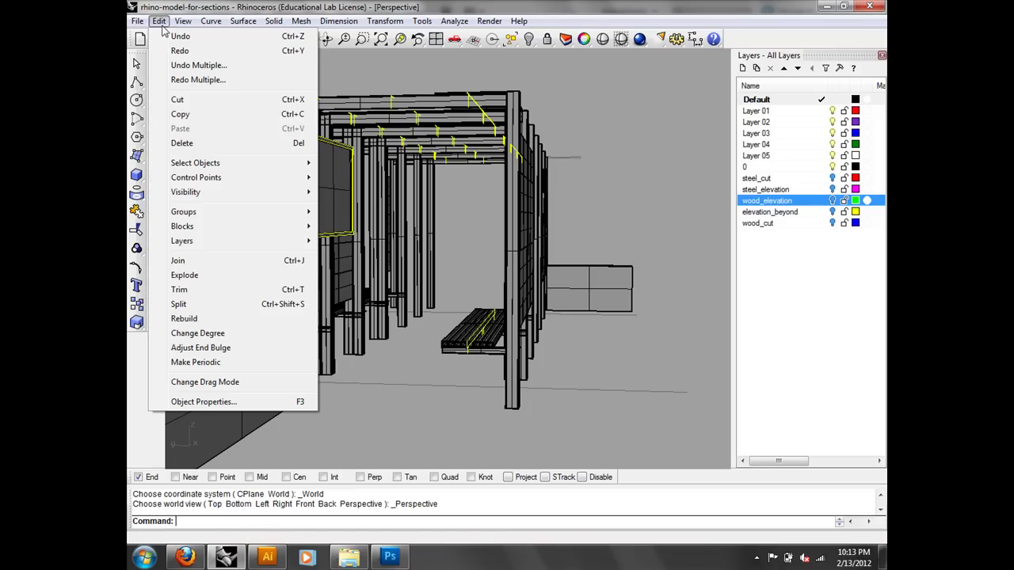
pyautogui.click(205, 144)
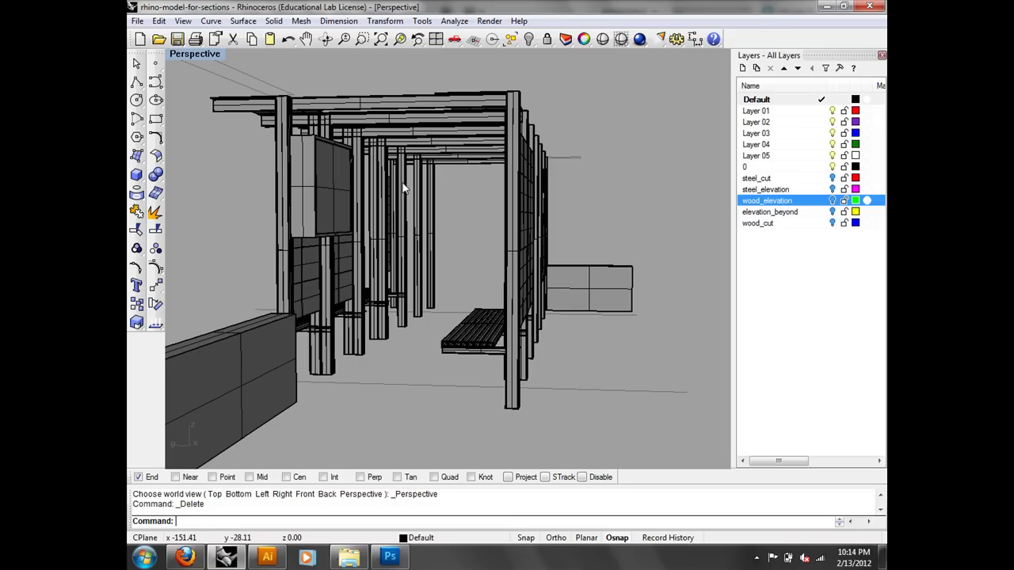
# - In the top view, start a box whose base covers the kiosk's front half and extends past both ends, with one corner at about x 20.1, y -9.9
pyautogui.write('top')
pyautogui.press('Return')
pyautogui.scroll(-3, 438, 224)
pyautogui.scroll(-3, 438, 230)
pyautogui.click(136, 174)
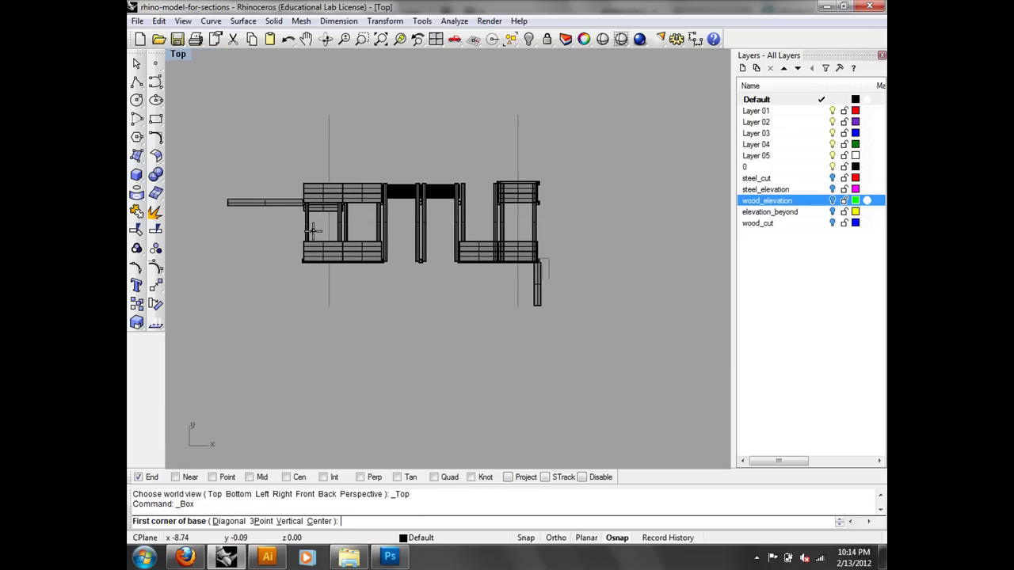
pyautogui.click(245, 225)
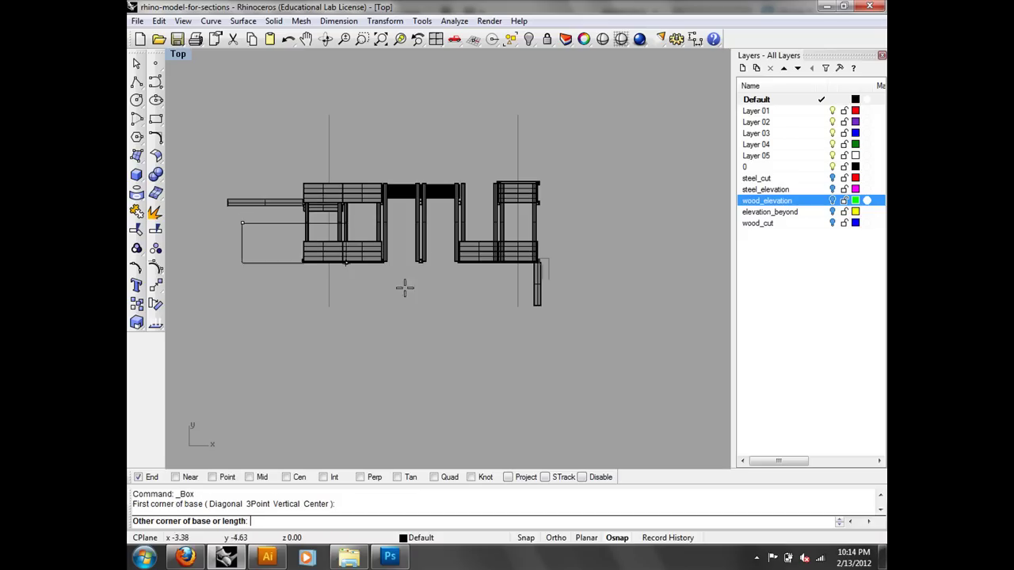
pyautogui.click(594, 326)
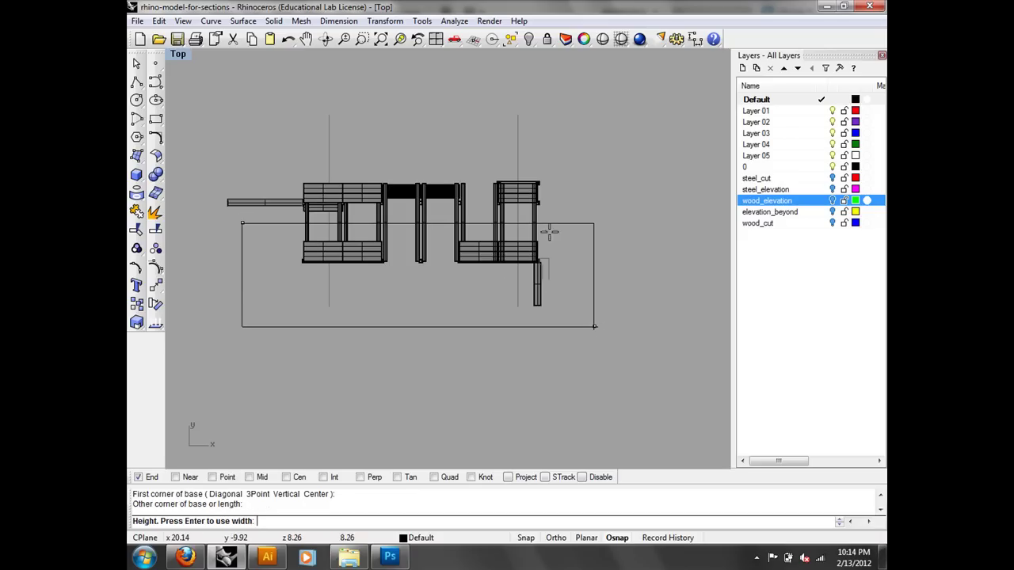
# - Give the box a height in the perspective view so that it rises above the kiosk's roof
pyautogui.rightClick(178, 54)
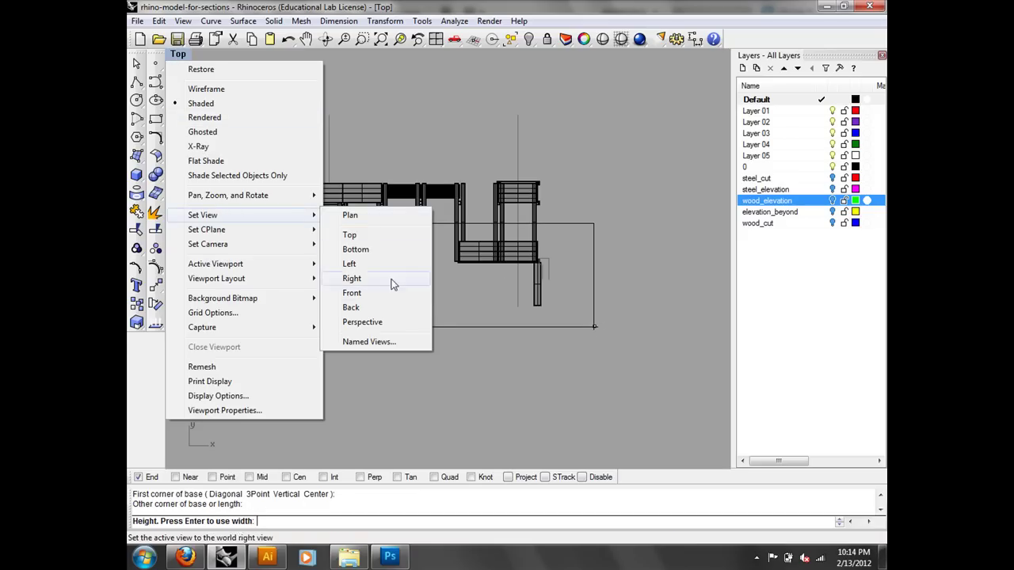
pyautogui.click(385, 321)
pyautogui.scroll(3, 468, 261)
pyautogui.scroll(-5, 400, 263)
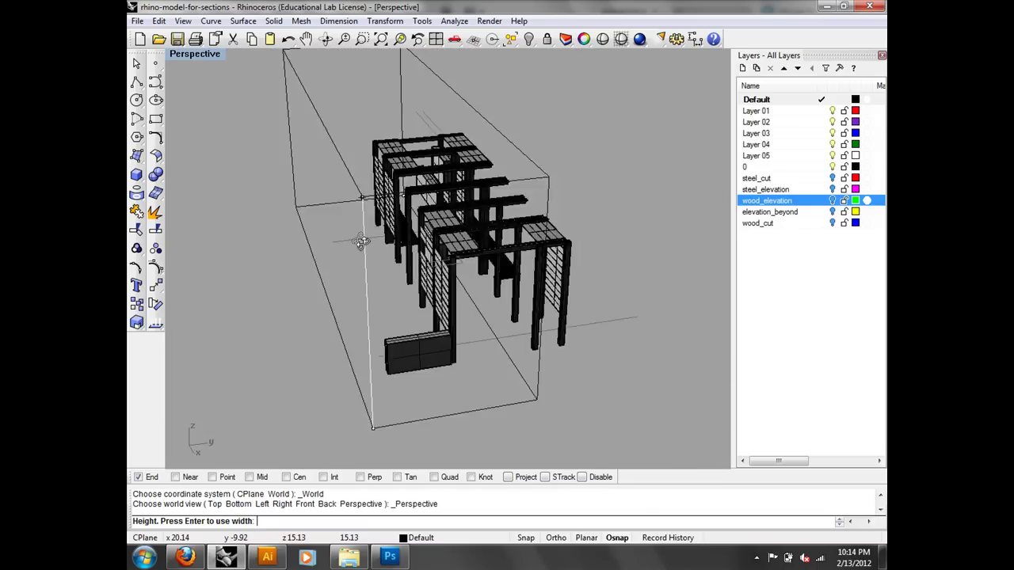
pyautogui.moveTo(400, 263); pyautogui.dragTo(335, 195, button='right')
pyautogui.click(396, 244)
pyautogui.moveTo(395, 244); pyautogui.dragTo(393, 302, button='right')
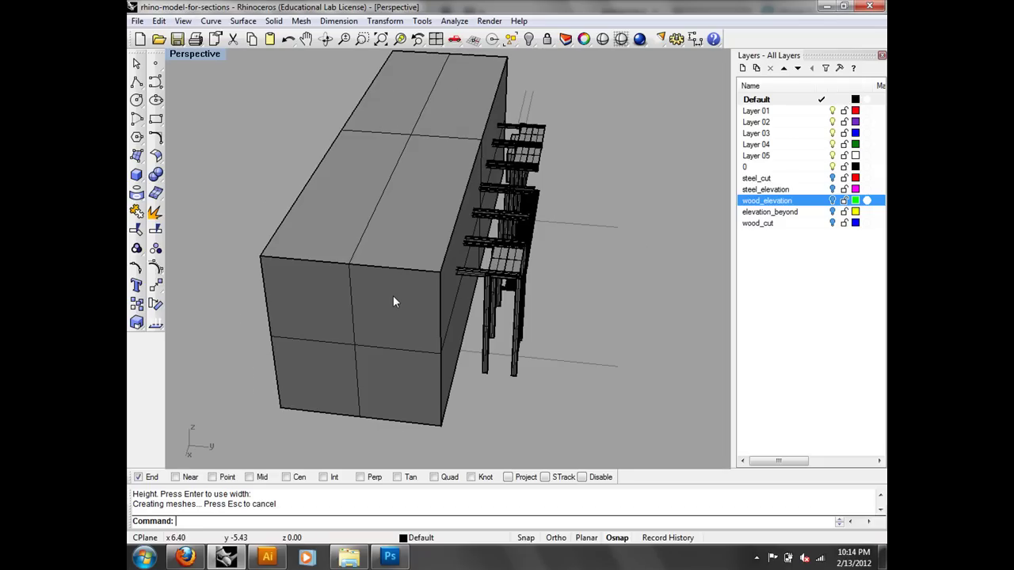
pyautogui.write('Split')
pyautogui.press('Return')
pyautogui.moveTo(393, 302); pyautogui.dragTo(503, 254, button='right')
pyautogui.moveTo(526, 307); pyautogui.dragTo(224, 83)
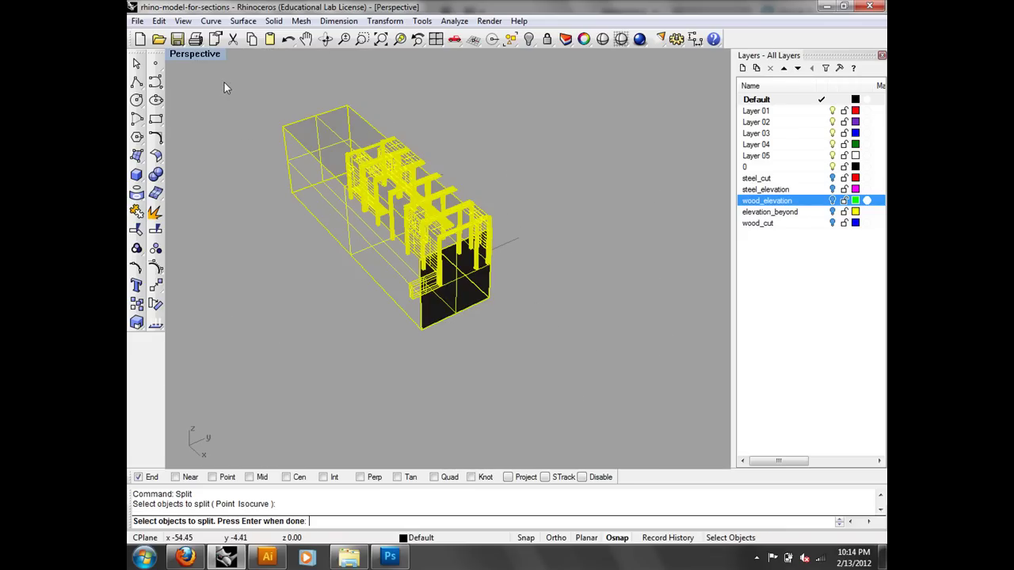
pyautogui.click(294, 136)
pyautogui.click(290, 140)
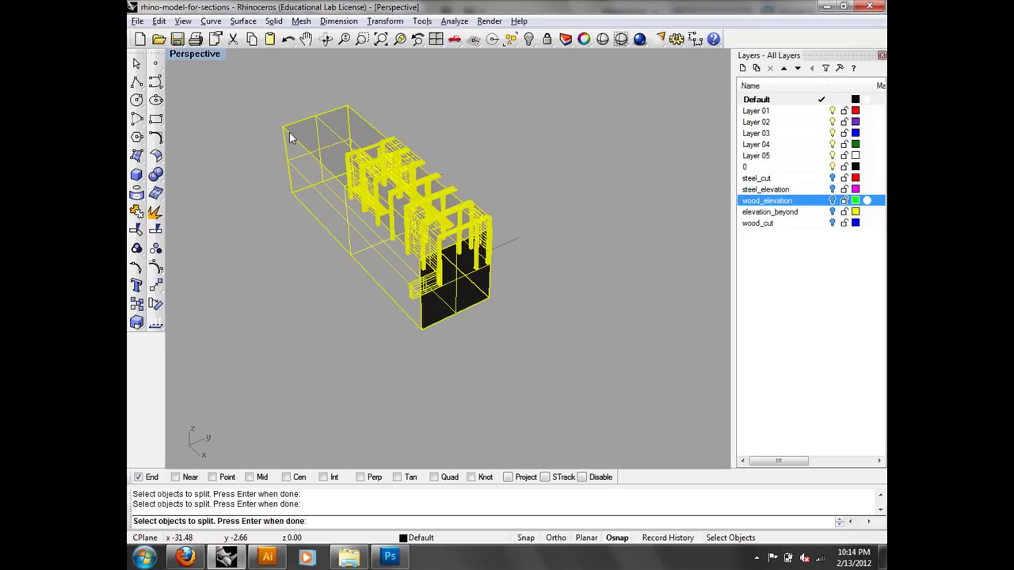
pyautogui.press('super')
pyautogui.press('super')
pyautogui.moveTo(305, 208); pyautogui.dragTo(428, 265, button='right')
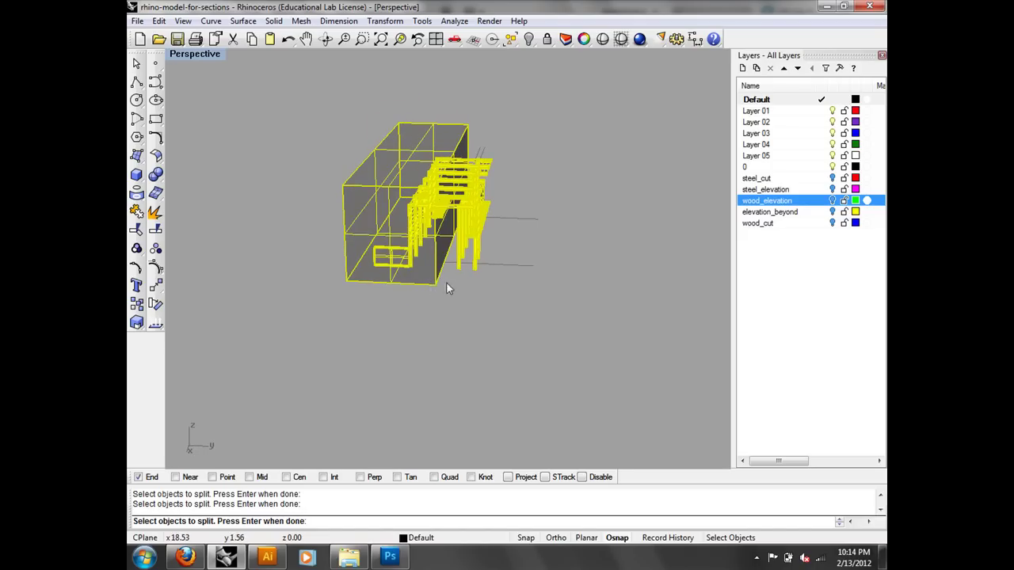
pyautogui.moveTo(375, 246); pyautogui.dragTo(428, 301, button='right')
pyautogui.press('Return')
pyautogui.press('Return')
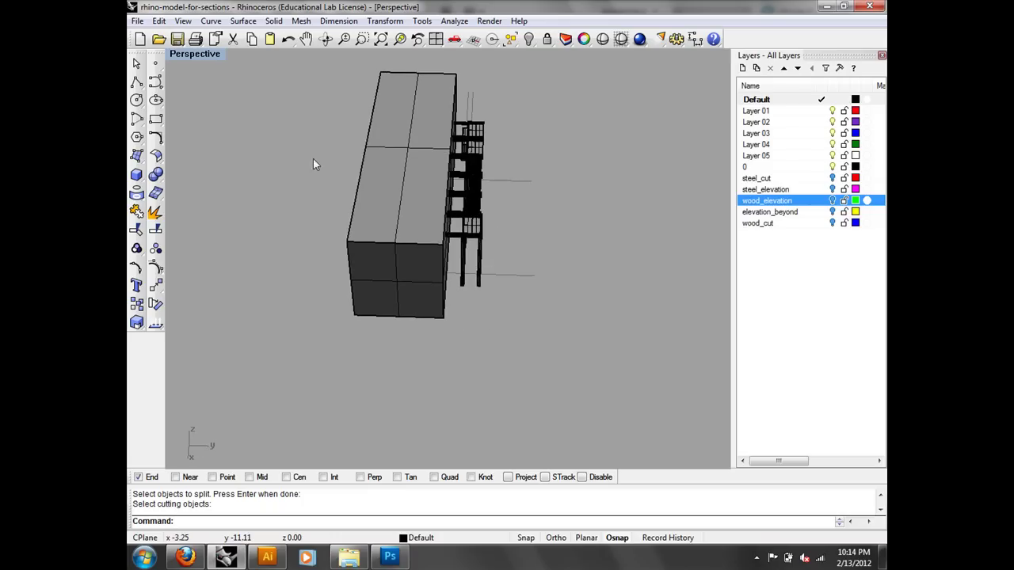
# - Change the viewport to wireframe display and return to the top view
pyautogui.click(195, 53)
pyautogui.click(230, 89)
pyautogui.moveTo(250, 122); pyautogui.dragTo(419, 229, button='right')
pyautogui.write('top')
pyautogui.press('Return')
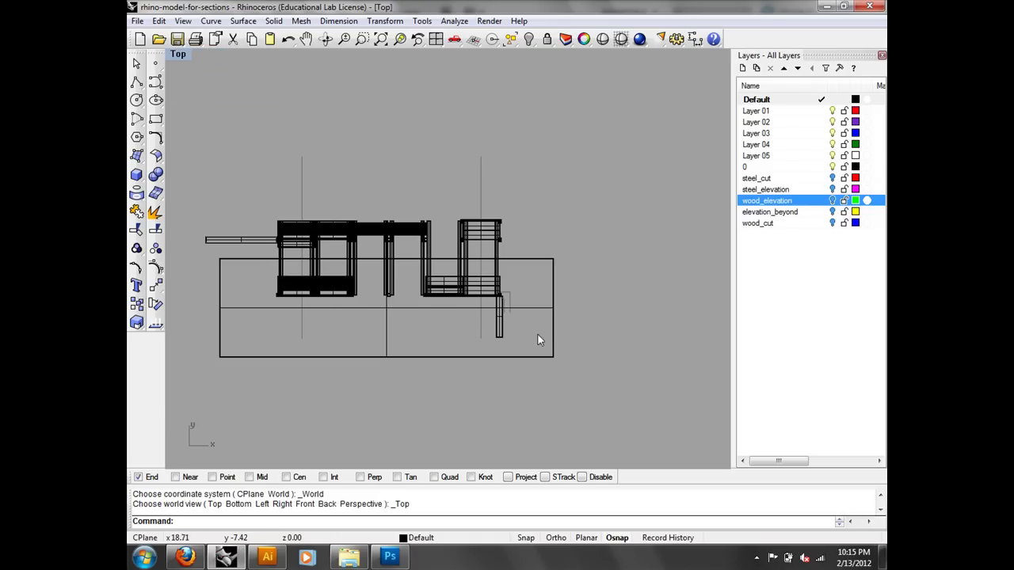
# - Lock the large box and select all of the kiosk geometry
pyautogui.moveTo(474, 303); pyautogui.dragTo(478, 304)
pyautogui.click(573, 333)
pyautogui.moveTo(585, 372); pyautogui.dragTo(180, 187)
pyautogui.write('lock')
pyautogui.press('Return')
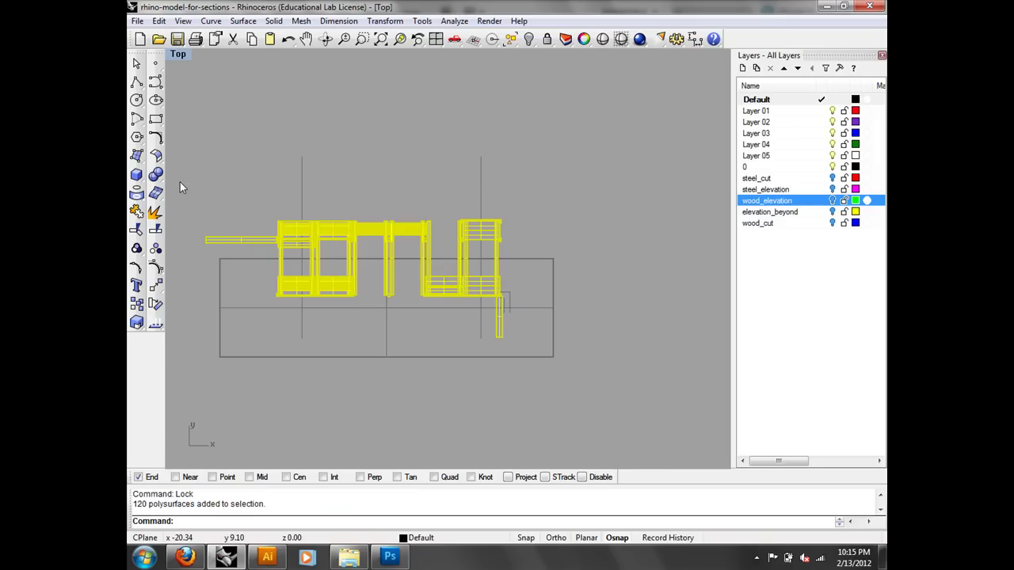
pyautogui.write('split')
pyautogui.press('Return')
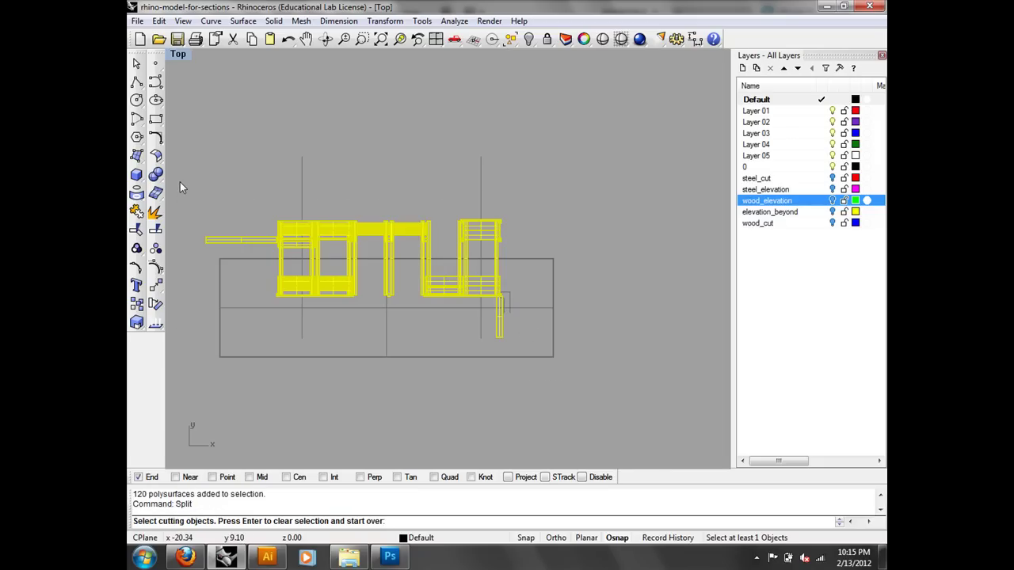
pyautogui.write('unlock')
pyautogui.press('Return')
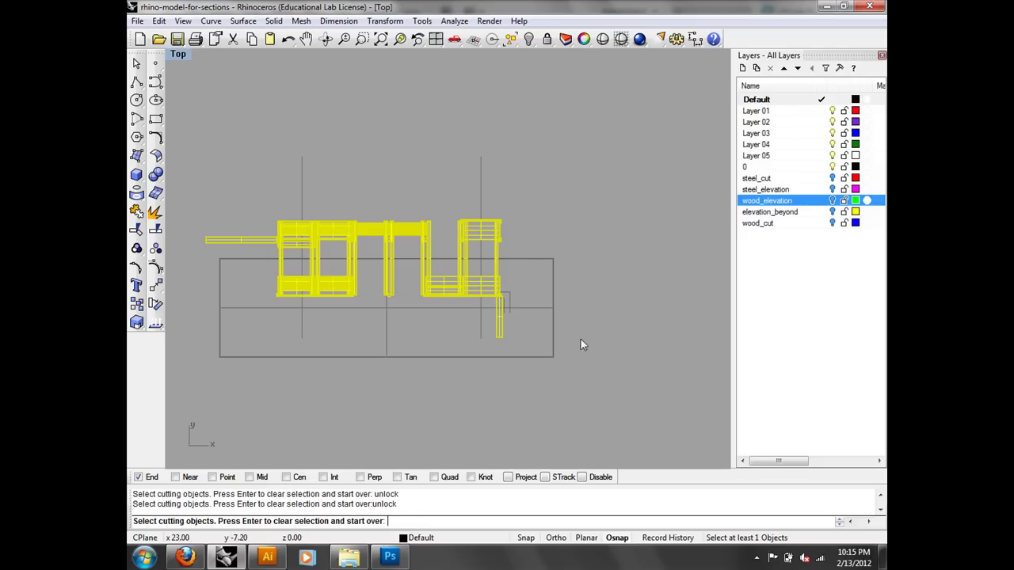
pyautogui.press('Return')
pyautogui.click(177, 54)
pyautogui.click(474, 143)
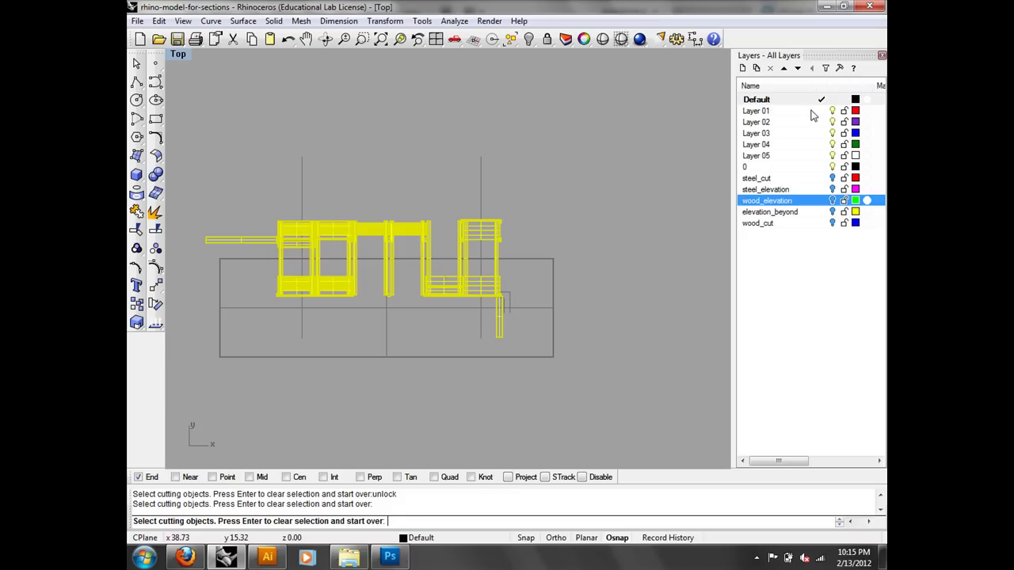
pyautogui.press('Escape')
# - Unlock the locked objects so the large box can be selected again
pyautogui.write('Unclo')
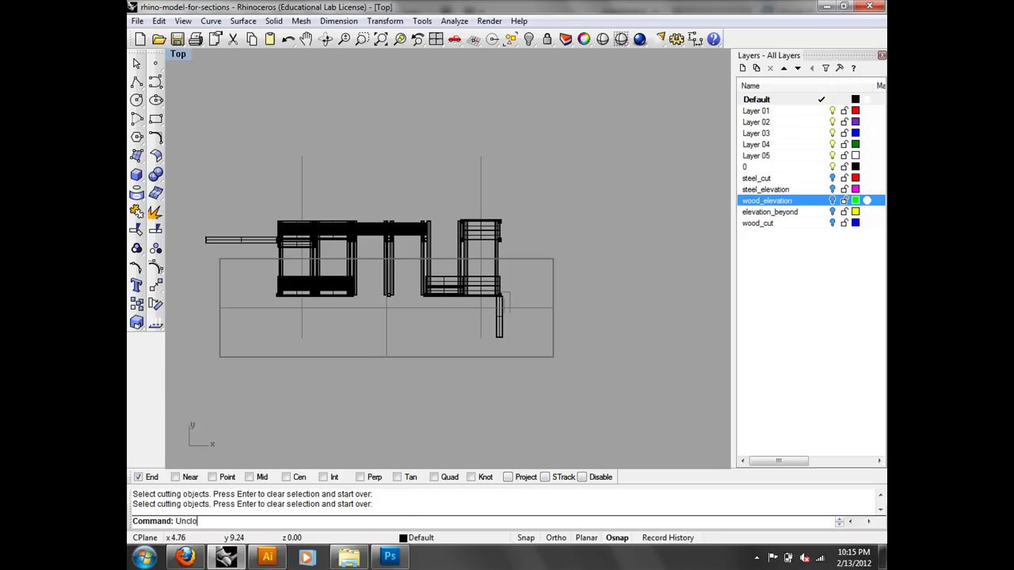
pyautogui.press('BackSpace')
pyautogui.write('l')
pyautogui.press('Return')
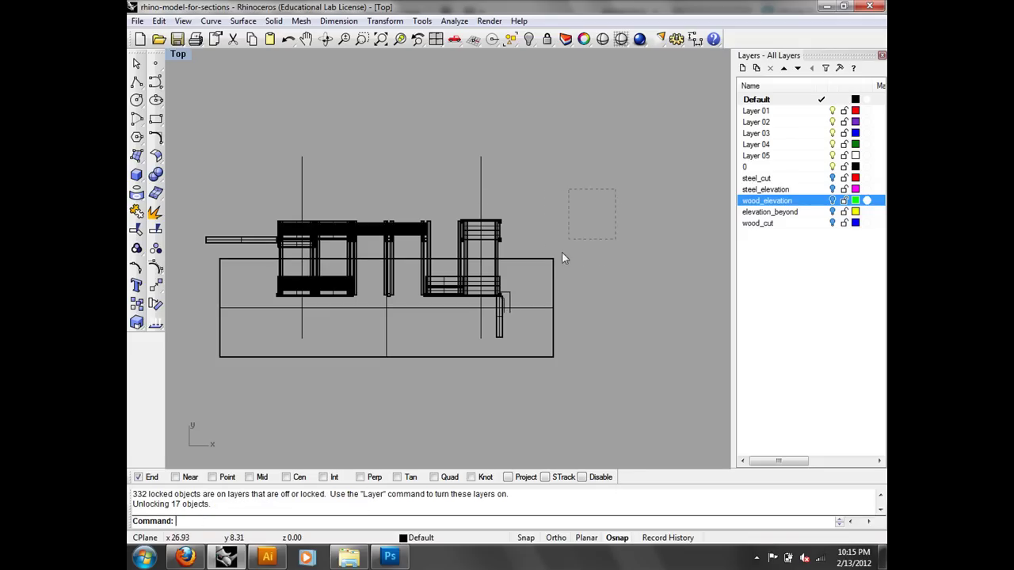
# - Move the large box to Layer 01 and turn that layer off
pyautogui.moveTo(606, 190); pyautogui.dragTo(547, 266)
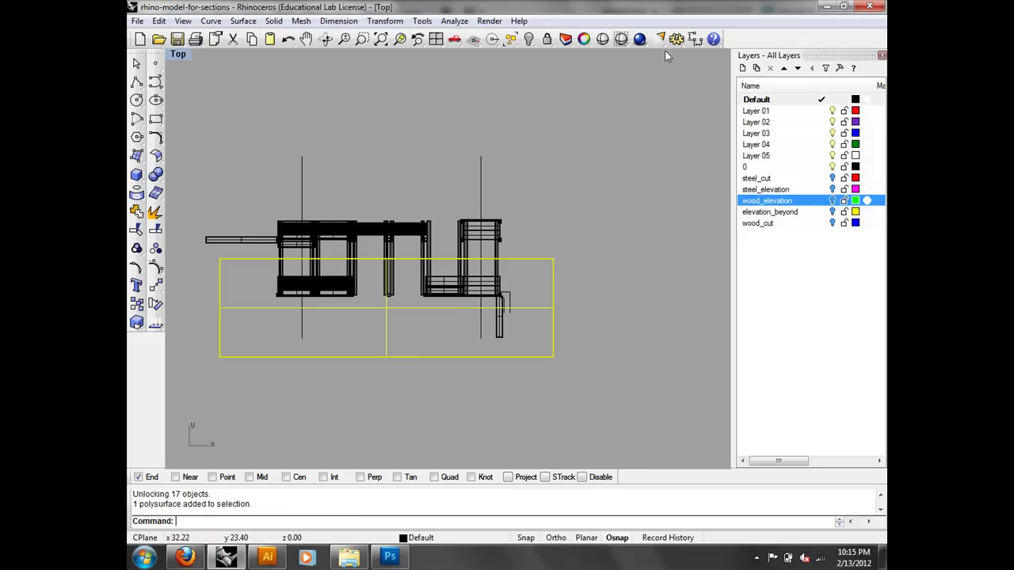
pyautogui.write('Layer')
pyautogui.press('Return')
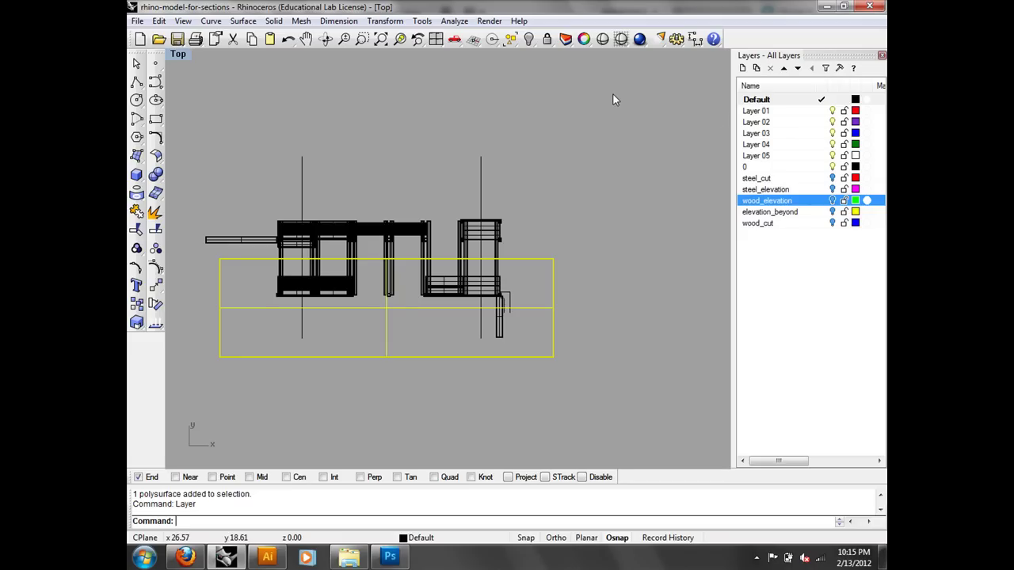
pyautogui.press('F3')
pyautogui.click(682, 110)
pyautogui.click(661, 122)
pyautogui.click(816, 111)
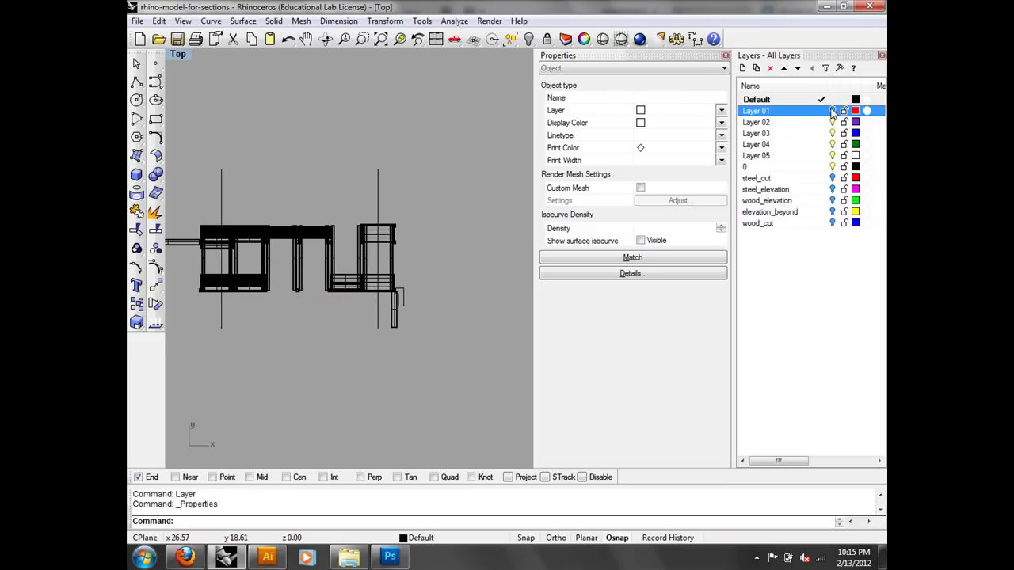
pyautogui.press('Escape')
# - Split all of the kiosk geometry, turning Layer 01 back on to use its box as the cutting object
pyautogui.write('split')
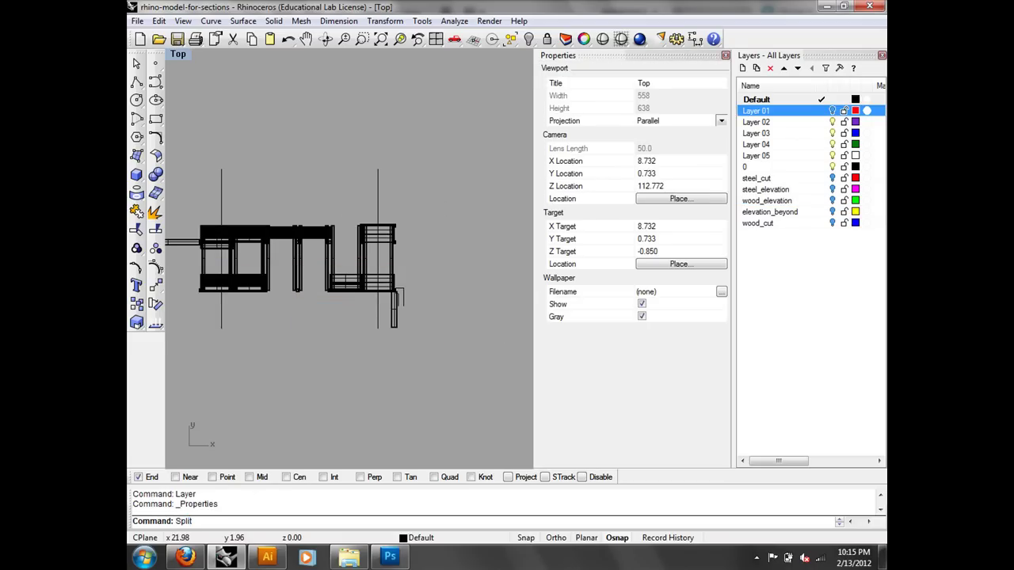
pyautogui.press('Return')
pyautogui.moveTo(455, 358); pyautogui.dragTo(220, 230)
pyautogui.moveTo(263, 216); pyautogui.dragTo(355, 223, button='right')
pyautogui.press('Return')
pyautogui.click(832, 111)
pyautogui.moveTo(511, 379); pyautogui.dragTo(443, 372, button='right')
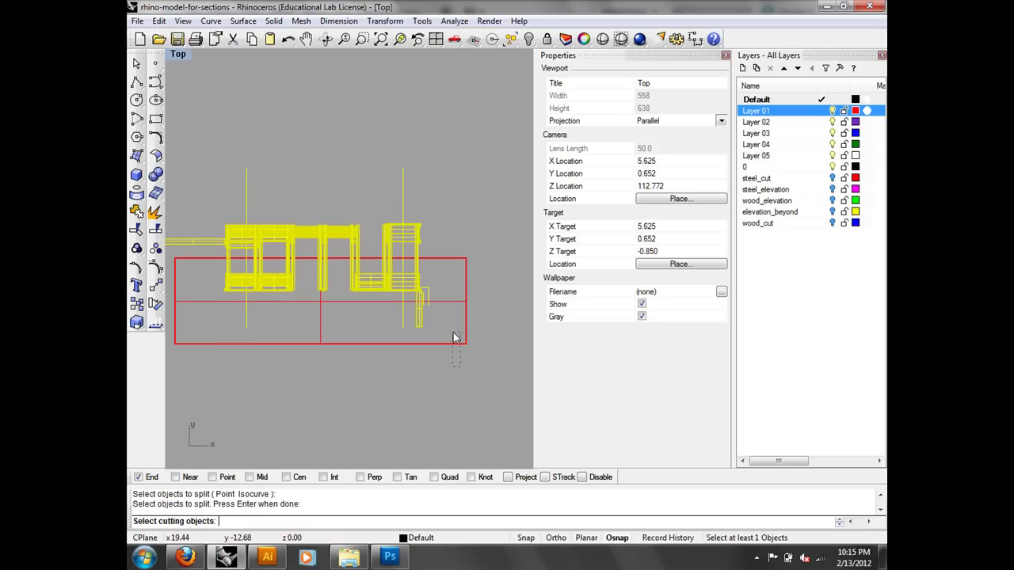
pyautogui.click(444, 344)
pyautogui.press('Return')
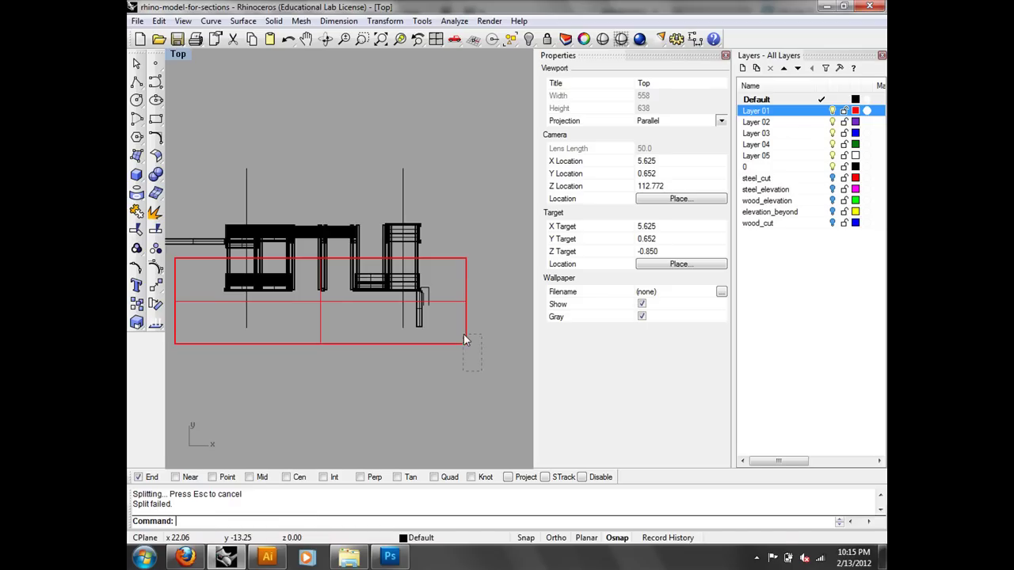
# - Turn Layer 01 off and hide the front pieces of the kiosk that lay inside the box
pyautogui.click(832, 111)
pyautogui.moveTo(473, 342)
pyautogui.mouseDown()
pyautogui.moveTo(386, 328)
pyautogui.moveTo(202, 269)
pyautogui.moveTo(220, 281)
pyautogui.mouseUp()
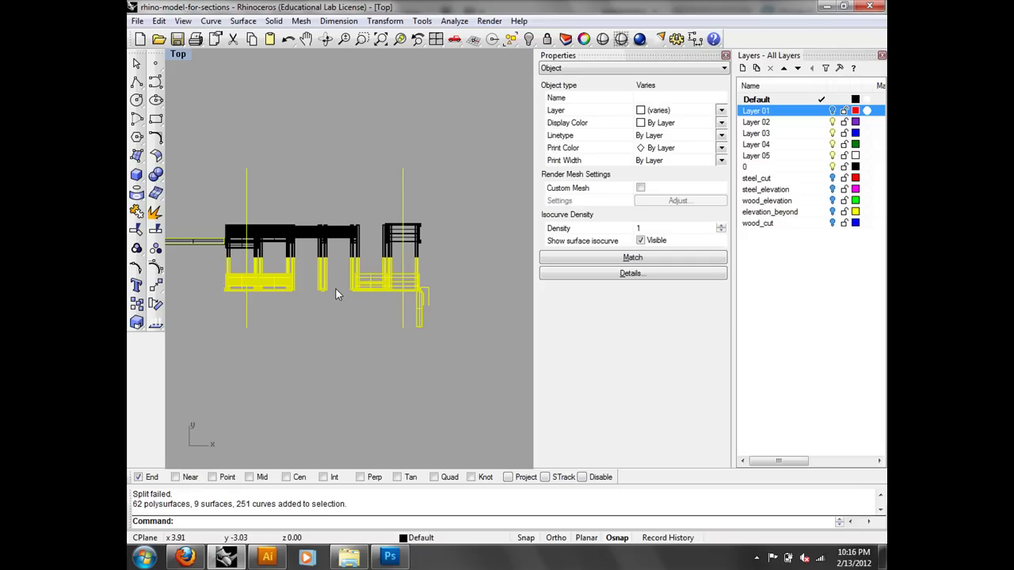
pyautogui.moveTo(336, 290); pyautogui.dragTo(388, 292, button='right')
pyautogui.write('hide')
pyautogui.press('Return')
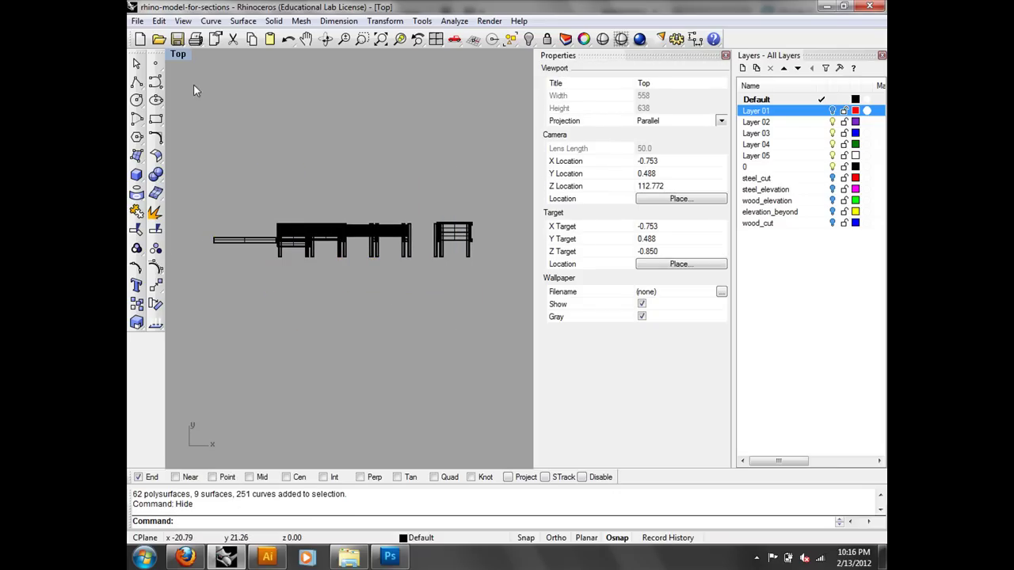
# - Change the viewport to shaded display and set it to the perspective view
pyautogui.rightClick(177, 39)
pyautogui.click(588, 396)
pyautogui.click(178, 54)
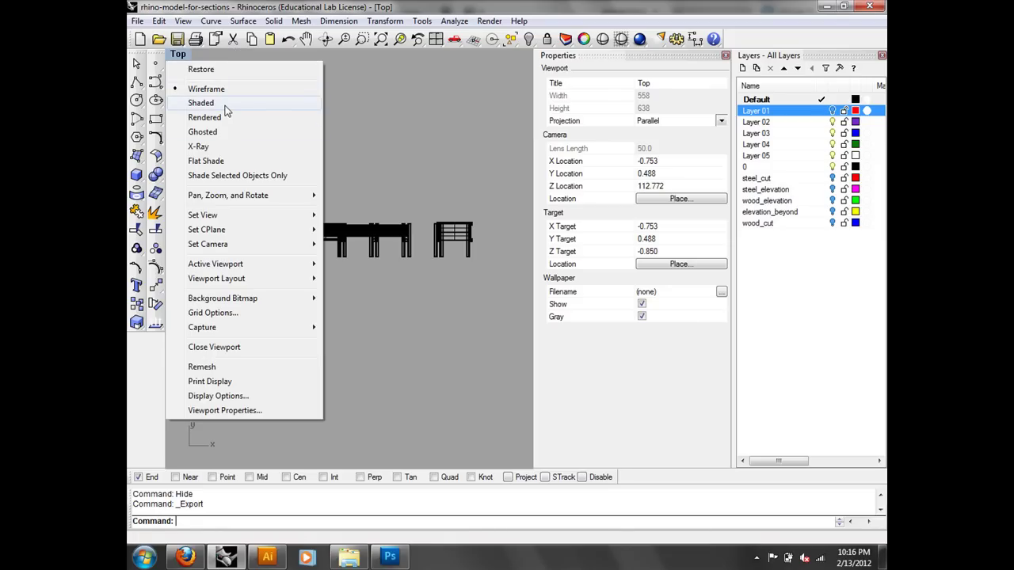
pyautogui.click(225, 106)
pyautogui.click(179, 54)
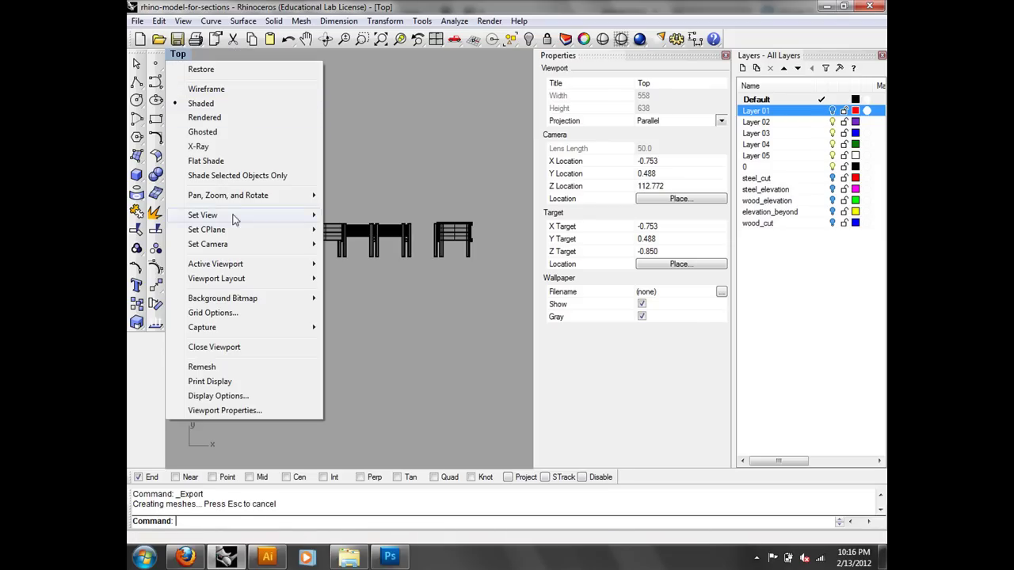
pyautogui.moveTo(235, 212)
pyautogui.click(371, 321)
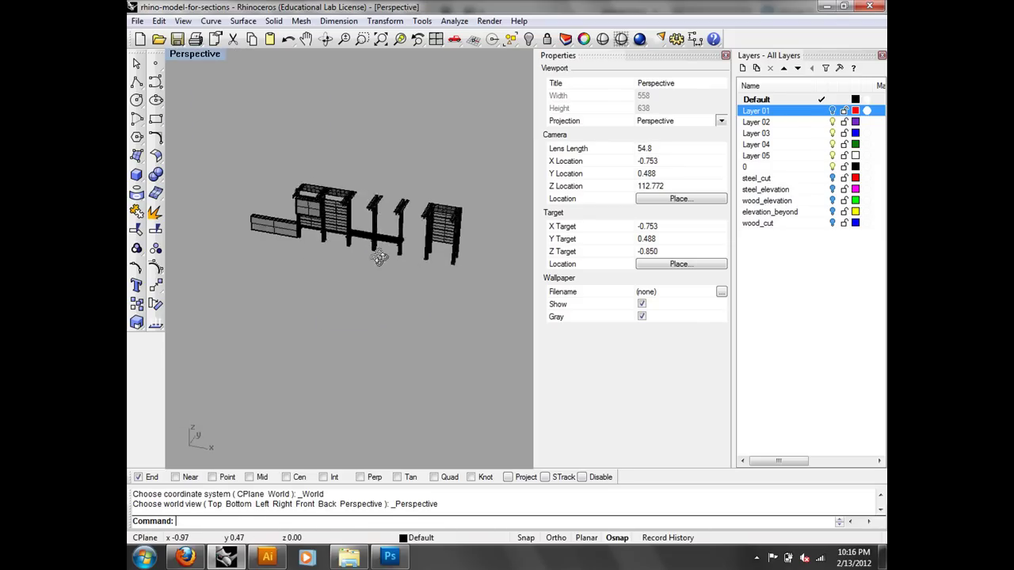
# - Examine the remaining back half of the kiosk and its cut edges from several angles
pyautogui.scroll(3, 353, 249)
pyautogui.scroll(3, 415, 213)
pyautogui.moveTo(420, 138); pyautogui.dragTo(438, 223, button='right')
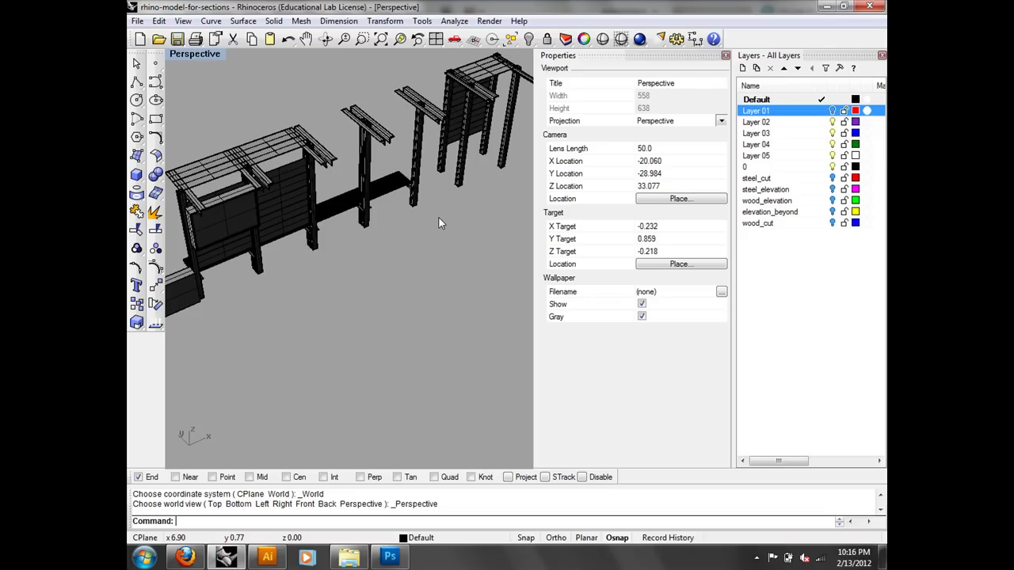
pyautogui.moveTo(438, 219); pyautogui.dragTo(400, 221, button='right')
pyautogui.scroll(5, 422, 214)
pyautogui.scroll(-3, 400, 221)
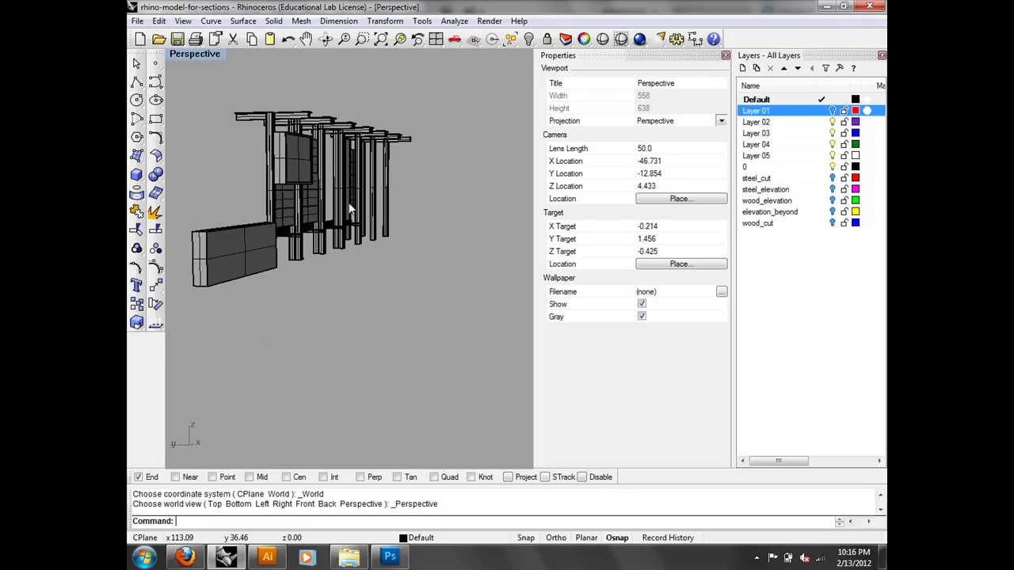
pyautogui.scroll(3, 444, 248)
pyautogui.scroll(1, 445, 250)
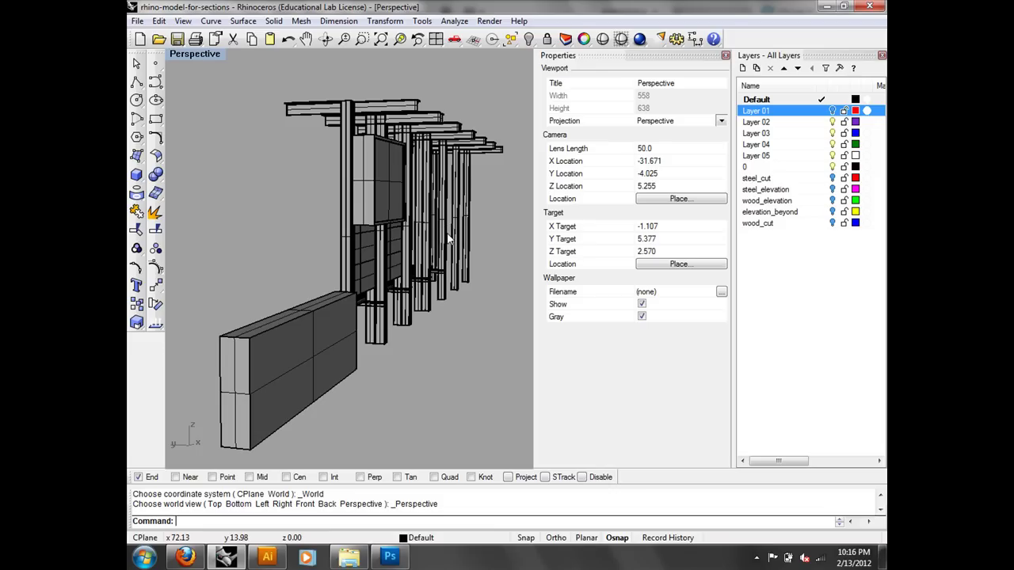
# - View the cut kiosk from the right and switch the viewport to the front view
pyautogui.write('Right')
pyautogui.press('Return')
pyautogui.scroll(-5, 434, 229)
pyautogui.write('Front')
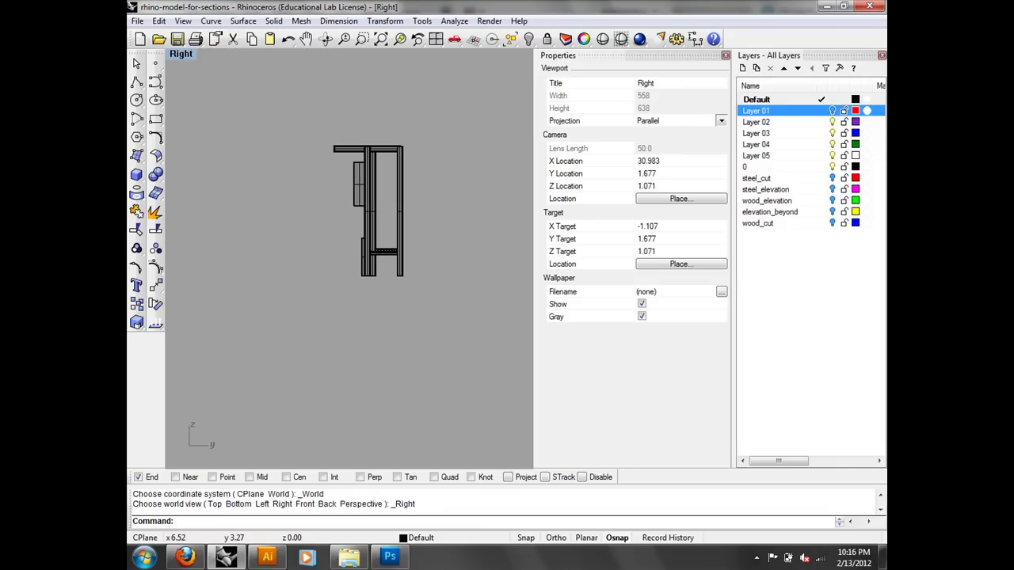
pyautogui.press('Return')
pyautogui.moveTo(381, 217)
pyautogui.mouseDown(button='right')
pyautogui.moveTo(370, 215)
pyautogui.moveTo(385, 219)
pyautogui.mouseUp(button='right')
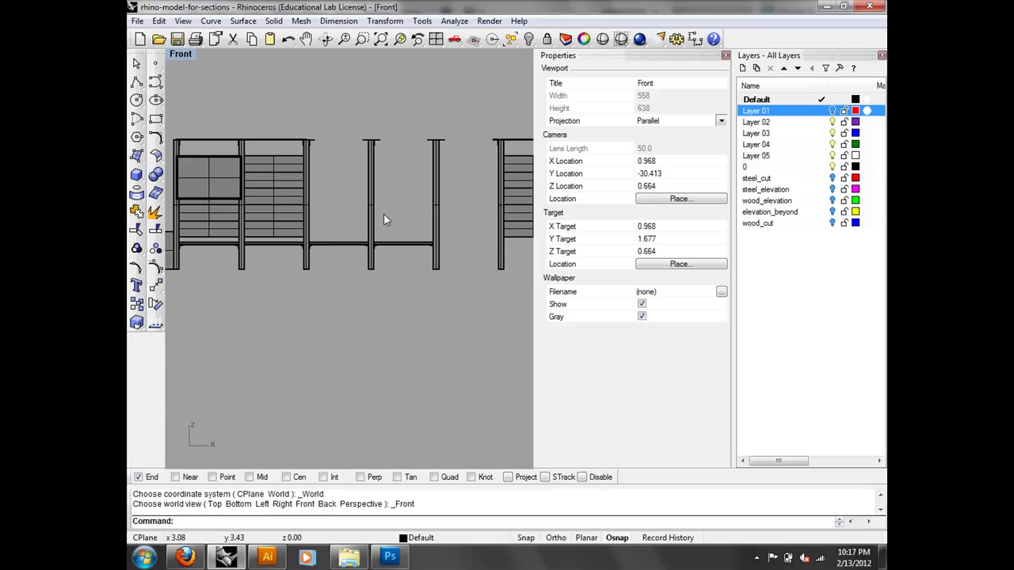
# - Change the front viewport's projection to Perspective, centre the kiosk in view and close the properties
pyautogui.click(674, 122)
pyautogui.click(671, 142)
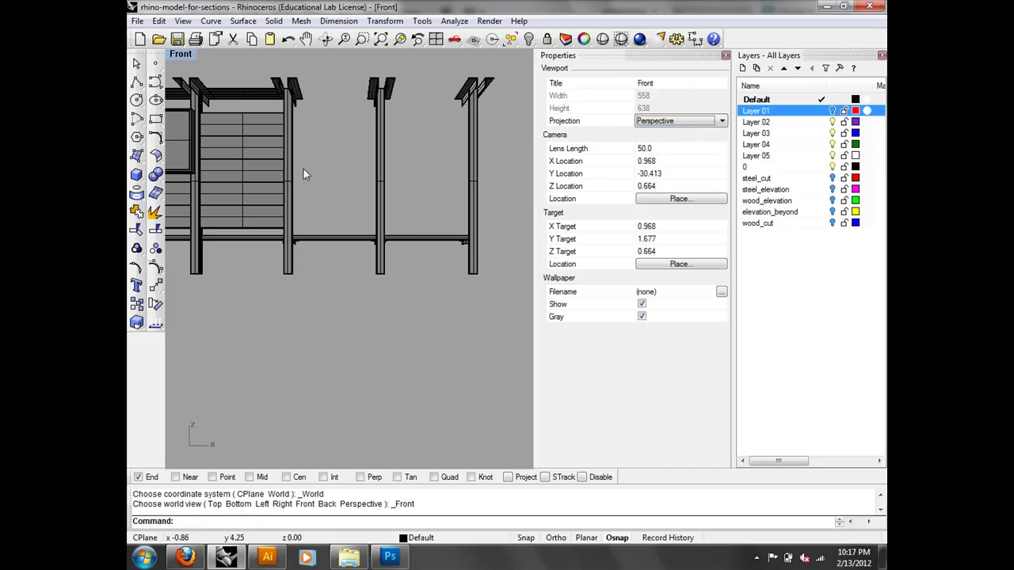
pyautogui.keyDown('shift'); pyautogui.moveTo(304, 155); pyautogui.dragTo(406, 198, button='right'); pyautogui.keyUp('shift')
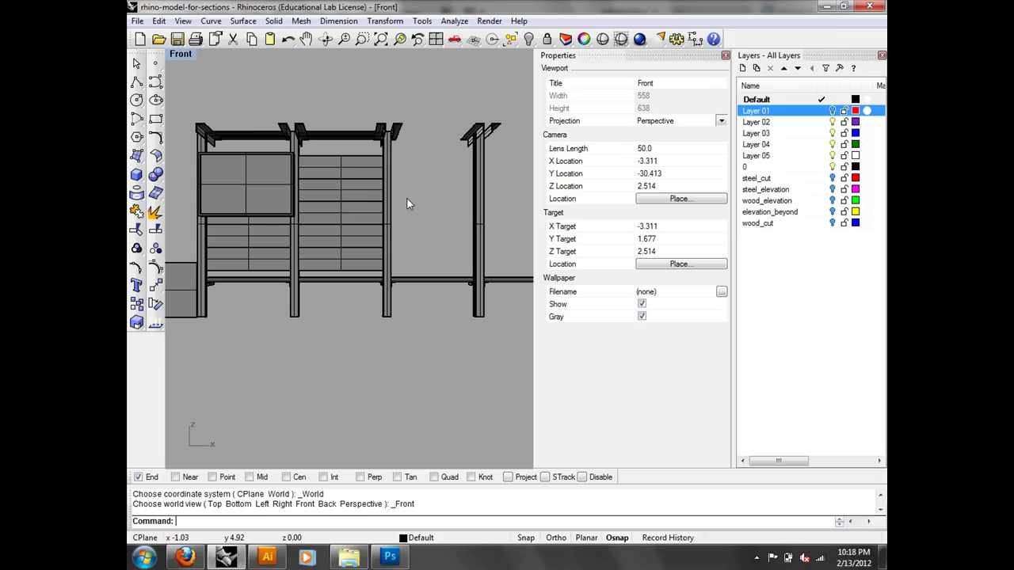
pyautogui.click(725, 55)
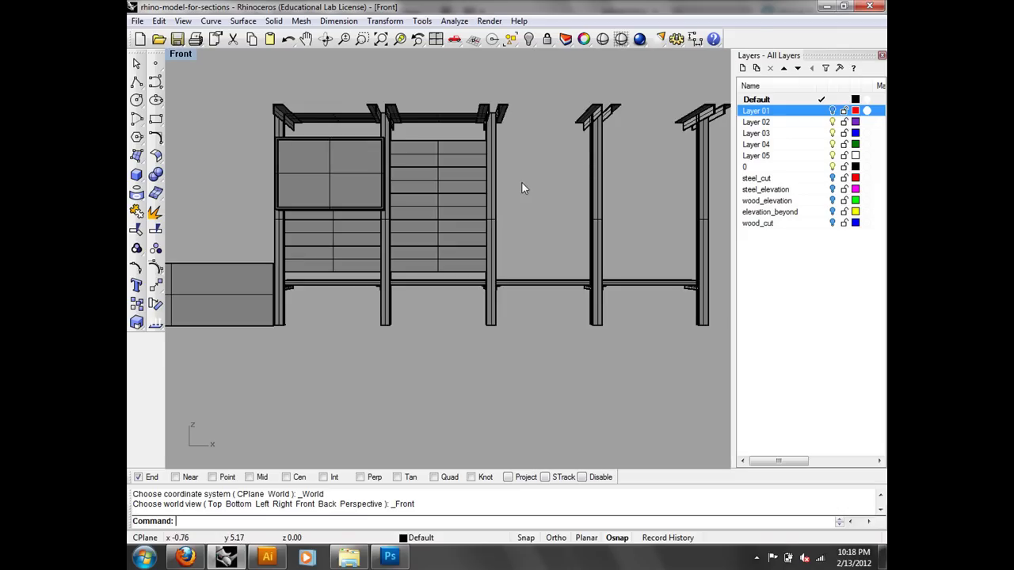
# - Adjust the lens length of the front perspective with Dolly Zoom to exaggerate the kiosk's depth
pyautogui.click(185, 21)
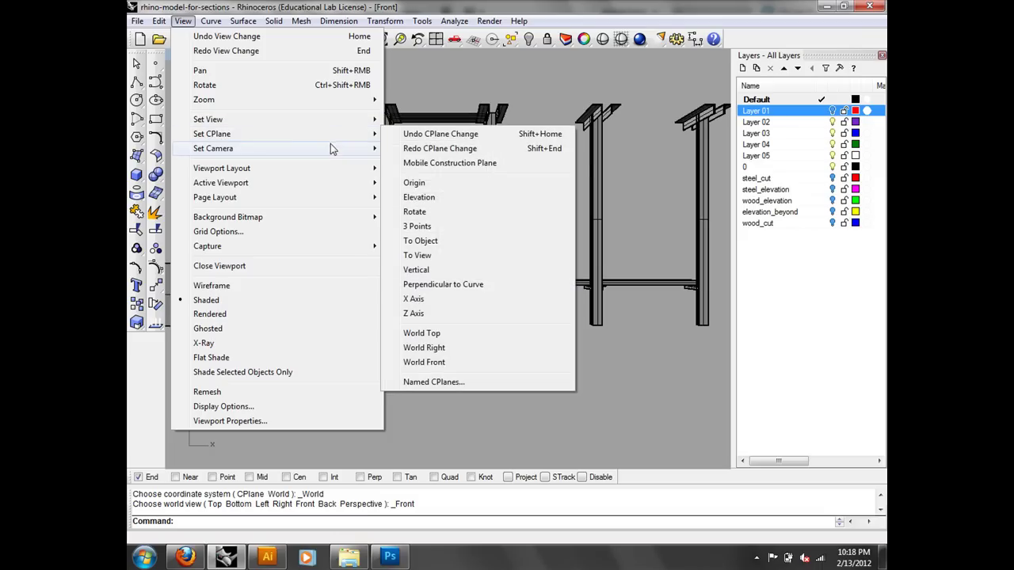
pyautogui.moveTo(331, 149)
pyautogui.click(476, 398)
pyautogui.moveTo(539, 208); pyautogui.dragTo(557, 273)
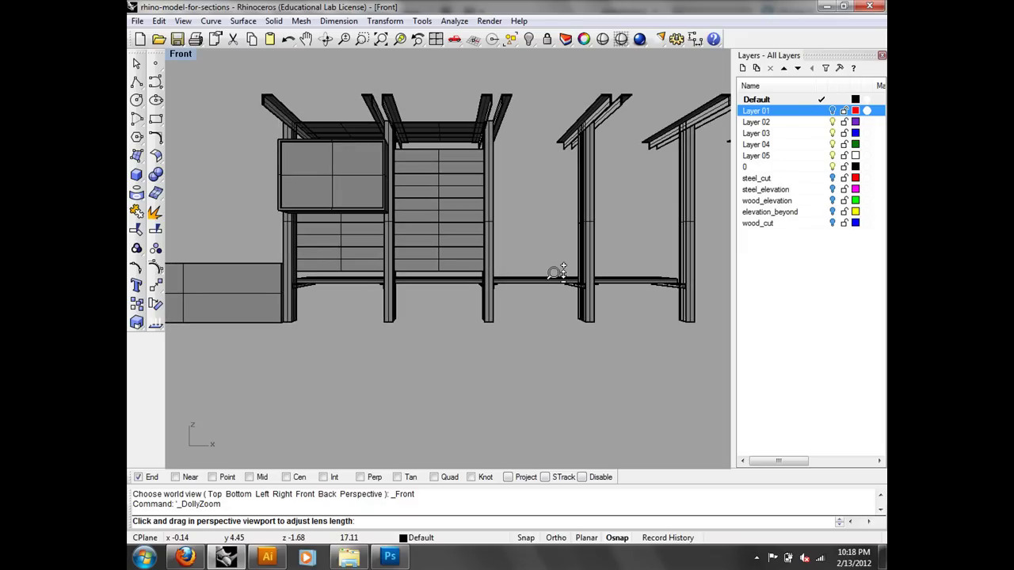
pyautogui.moveTo(557, 272); pyautogui.dragTo(605, 260)
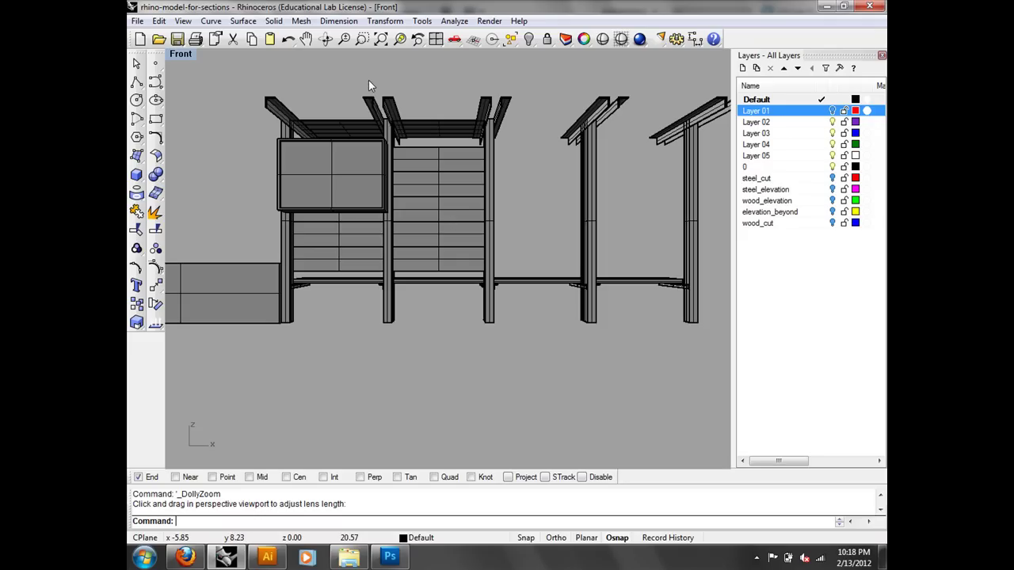
# - Start opening another model without saving the changes, and browse to mod4-rhino-parts in the final version folder of 1_Wednesday -- site model and components
pyautogui.click(137, 21)
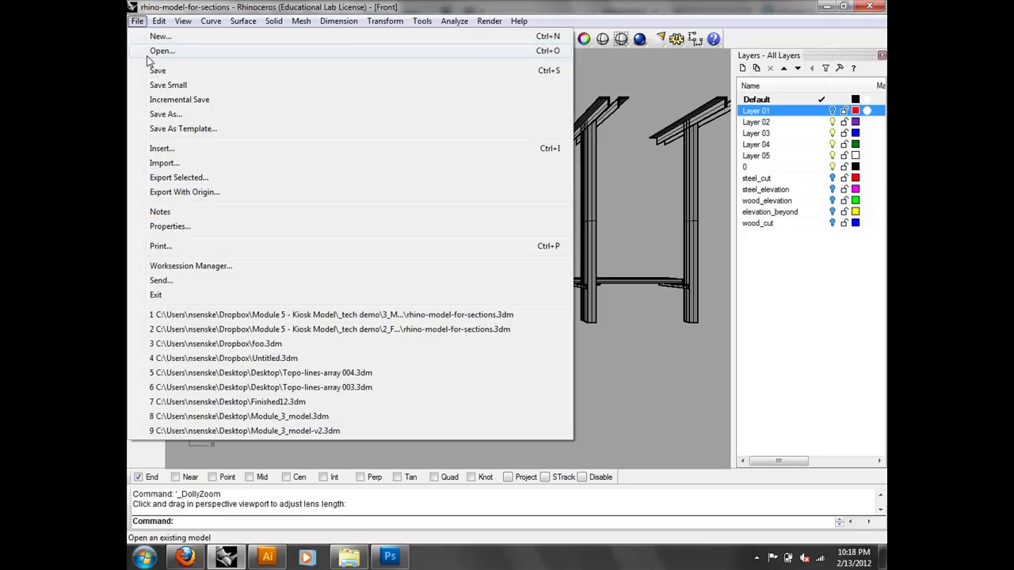
pyautogui.click(162, 51)
pyautogui.click(517, 306)
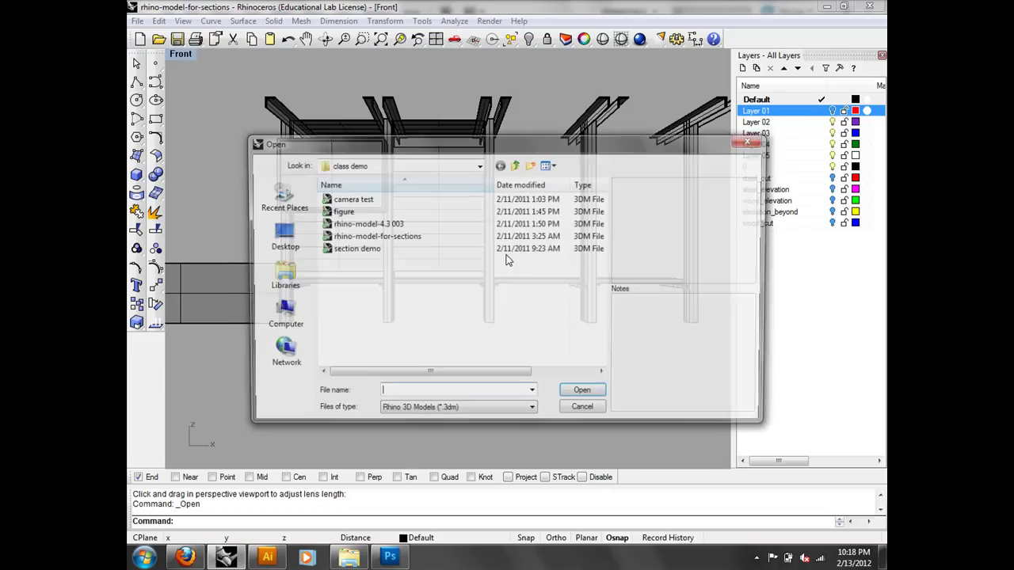
pyautogui.click(357, 225)
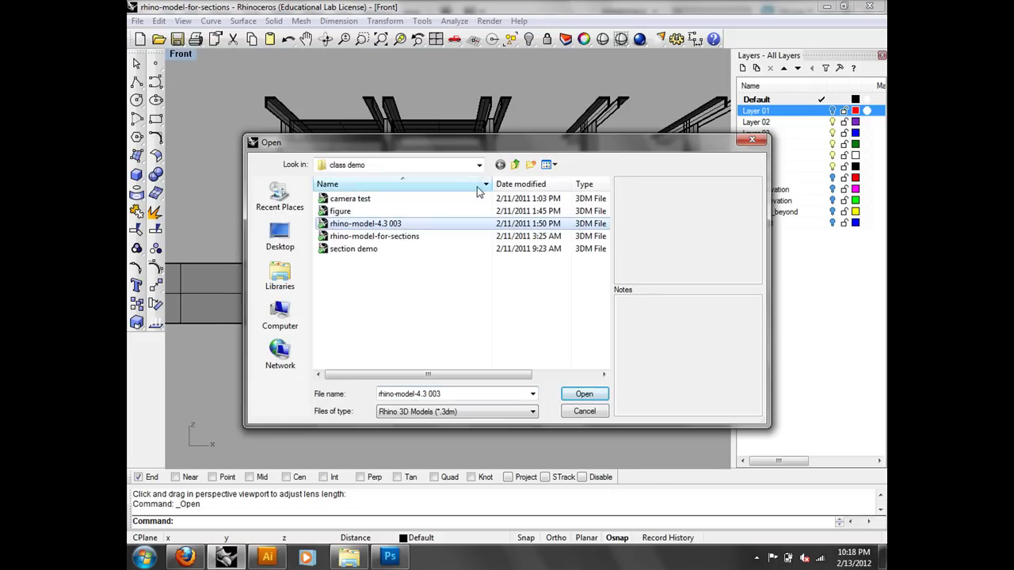
pyautogui.click(515, 164)
pyautogui.click(515, 164)
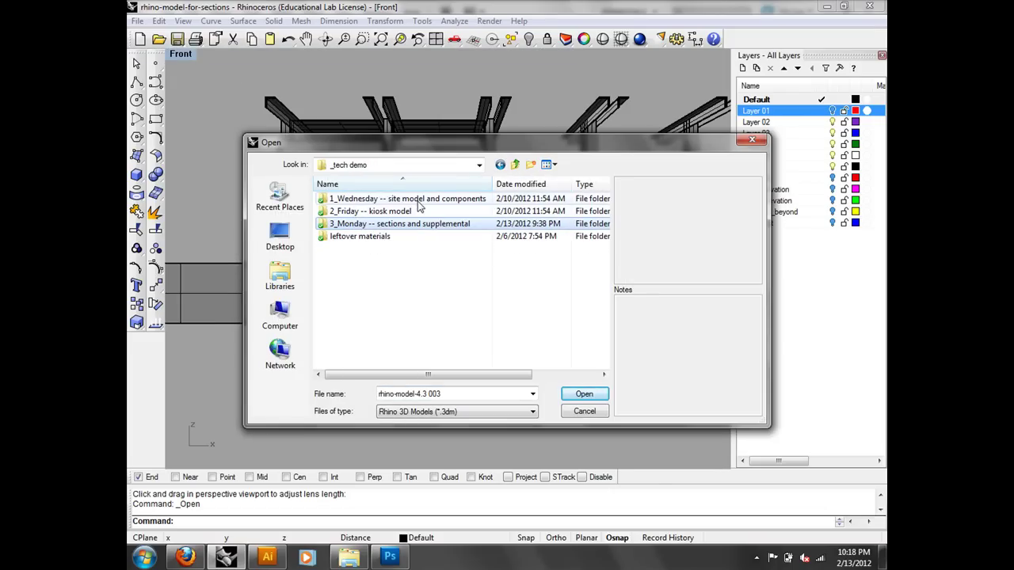
pyautogui.doubleClick(418, 201)
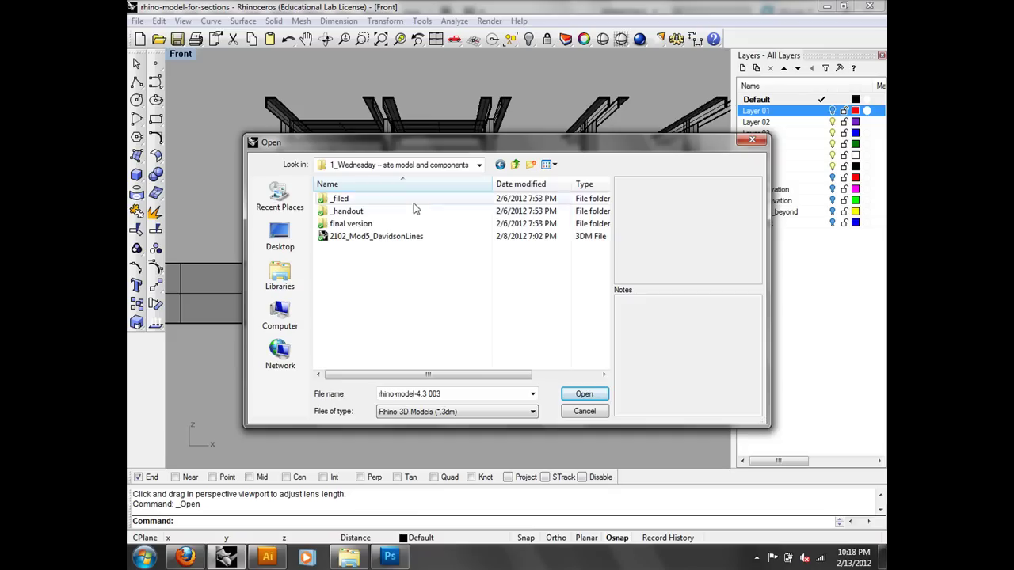
pyautogui.doubleClick(360, 225)
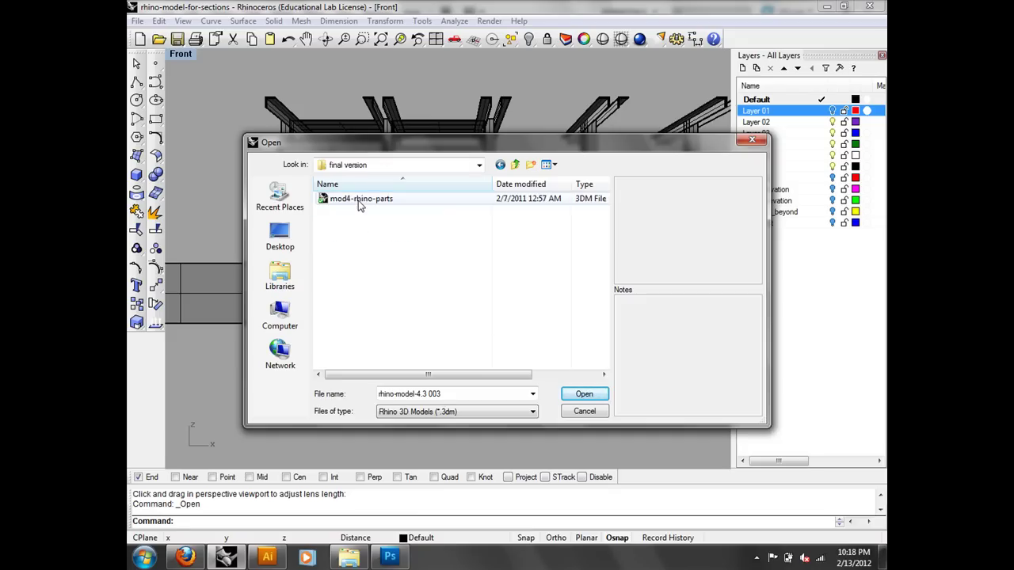
pyautogui.click(361, 200)
# - Open the rhino-lines-2 site model from the old site folder inside _filed and view it from a few angles
pyautogui.click(515, 164)
pyautogui.doubleClick(347, 212)
pyautogui.click(515, 164)
pyautogui.doubleClick(407, 199)
pyautogui.doubleClick(469, 198)
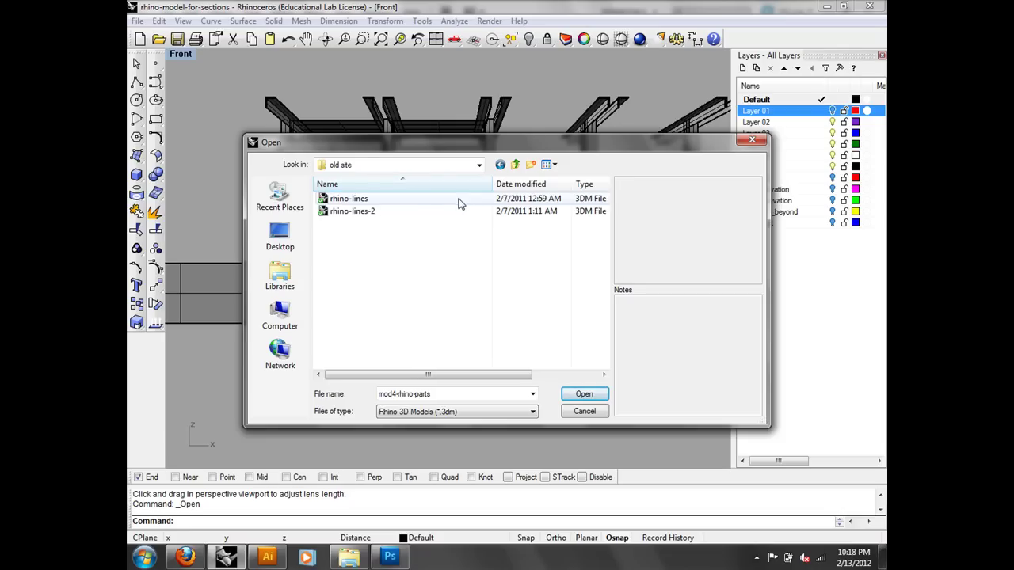
pyautogui.click(370, 211)
pyautogui.click(370, 198)
pyautogui.click(369, 212)
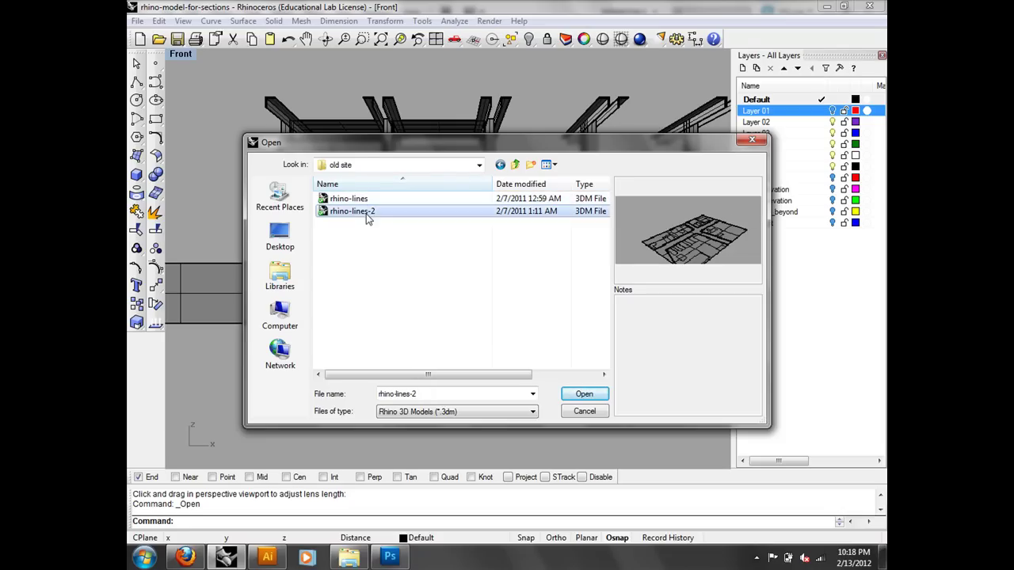
pyautogui.click(584, 395)
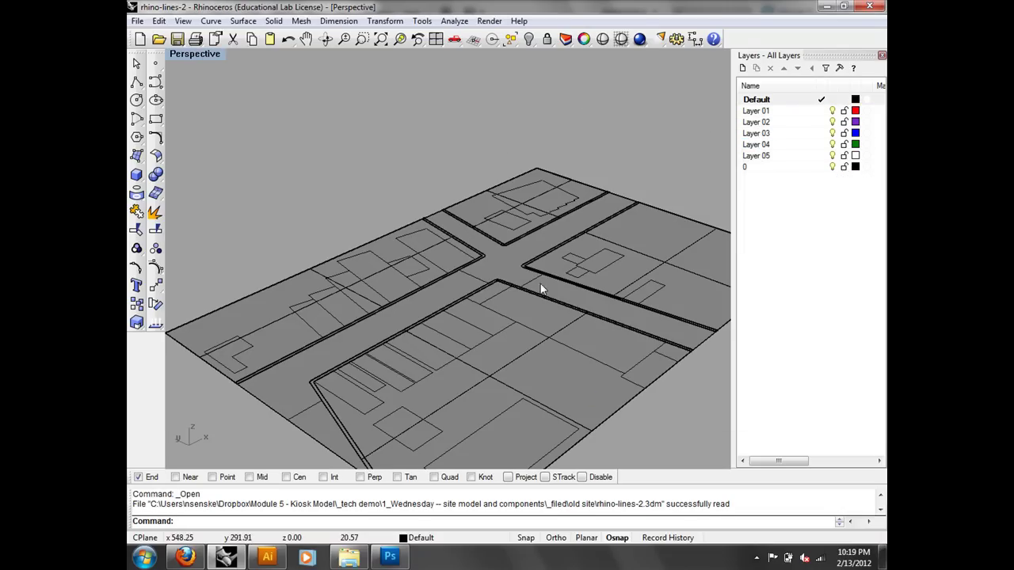
pyautogui.moveTo(452, 301)
pyautogui.mouseDown(button='right')
pyautogui.moveTo(513, 264)
pyautogui.moveTo(505, 274)
pyautogui.mouseUp(button='right')
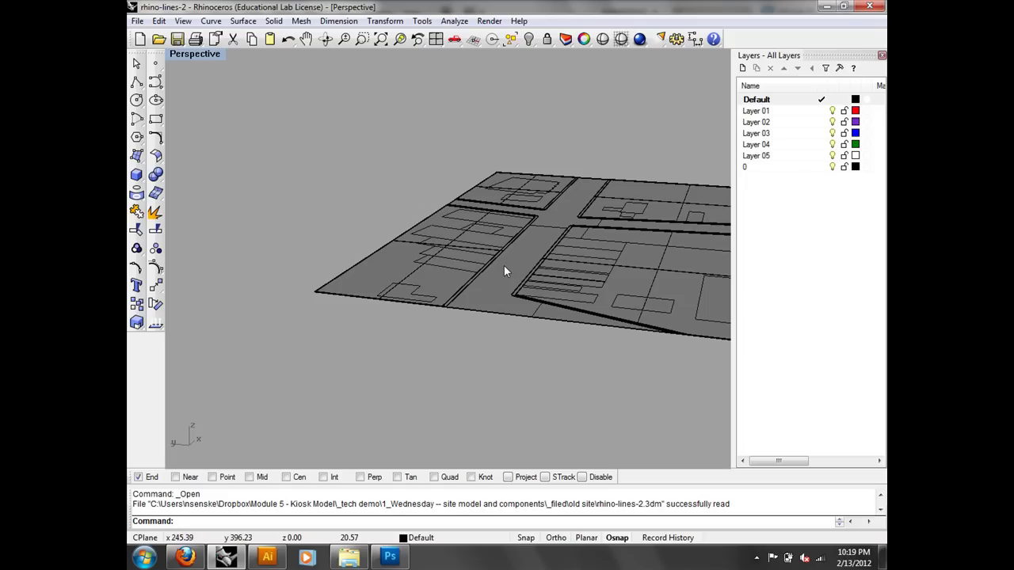
pyautogui.moveTo(554, 260); pyautogui.dragTo(248, 155, button='right')
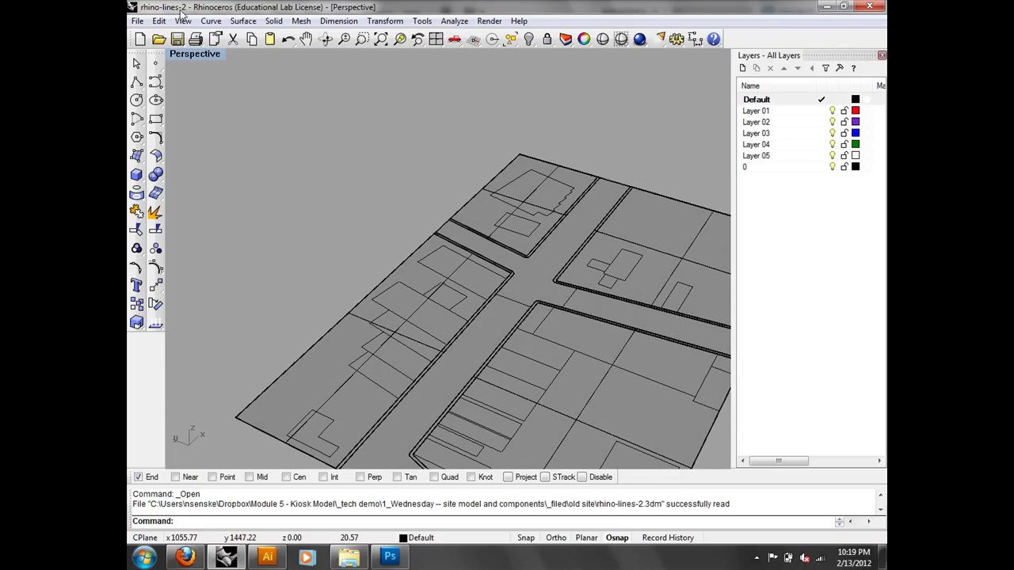
# - Try to open camera test from the class demo folder in 3_Monday -- sections and supplemental, without saving rhino-lines-2
pyautogui.click(145, 21)
pyautogui.click(143, 50)
pyautogui.click(518, 308)
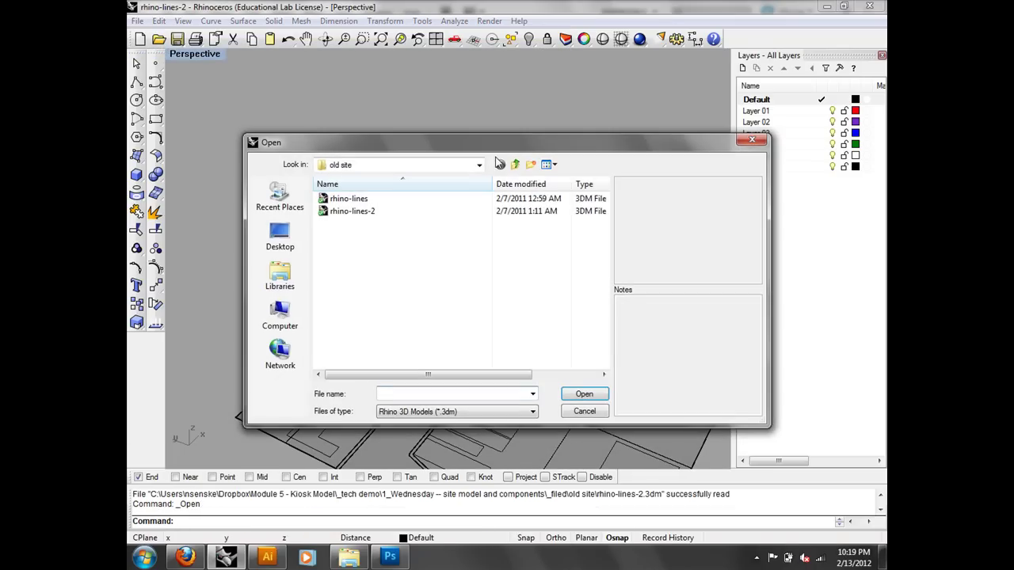
pyautogui.click(515, 165)
pyautogui.click(516, 165)
pyautogui.click(516, 164)
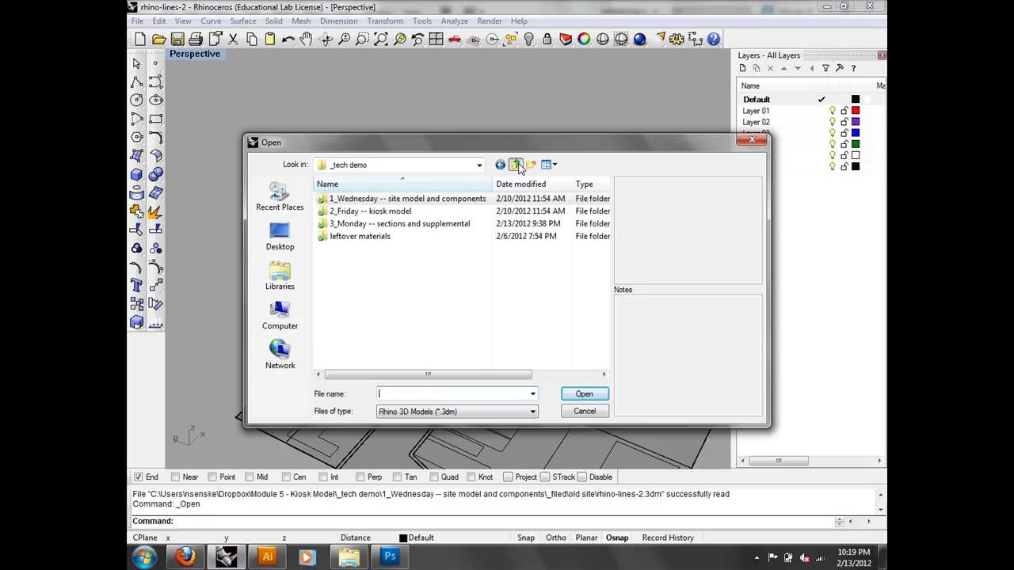
pyautogui.doubleClick(459, 224)
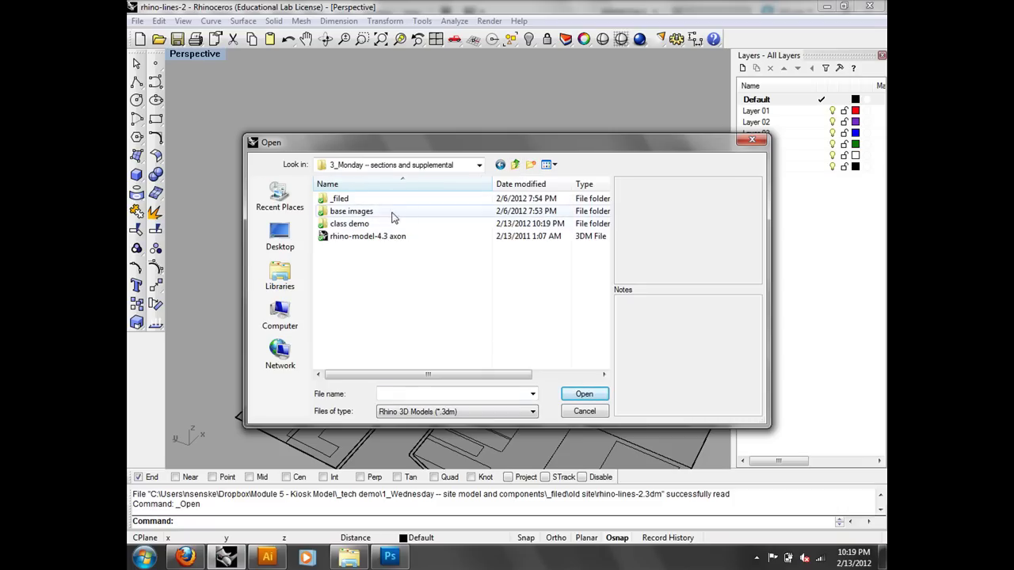
pyautogui.doubleClick(375, 225)
pyautogui.click(368, 224)
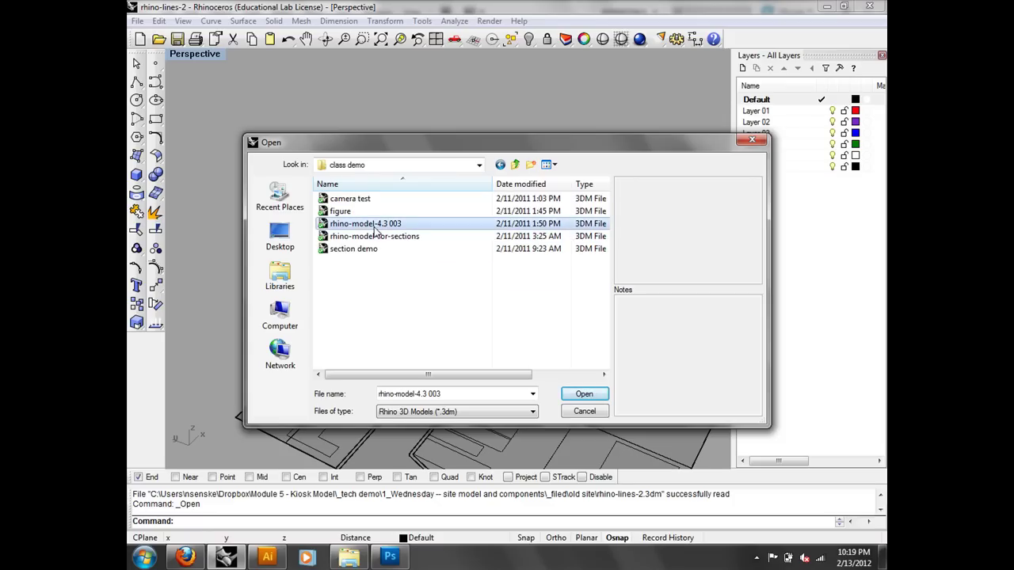
pyautogui.doubleClick(344, 199)
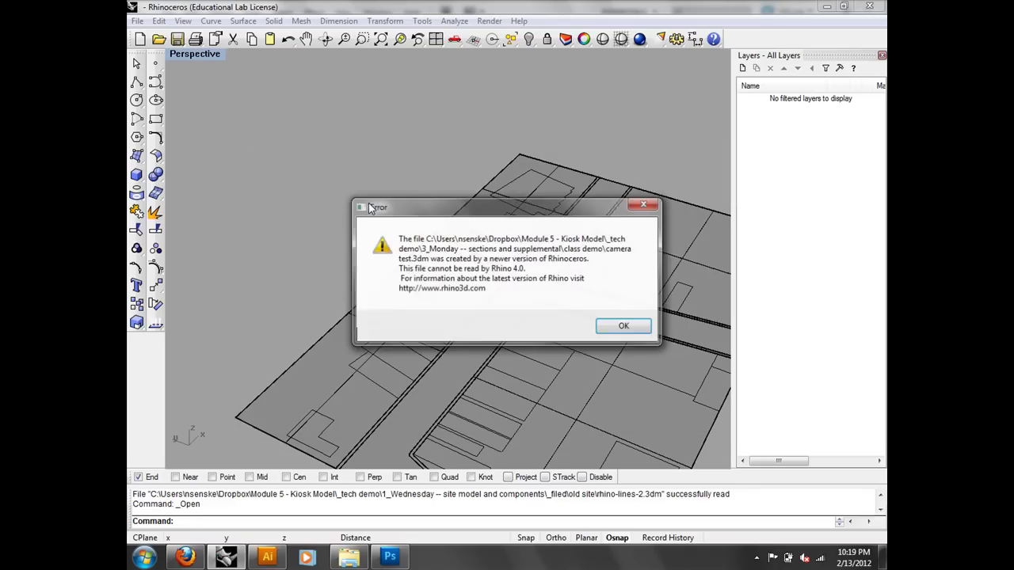
pyautogui.click(630, 334)
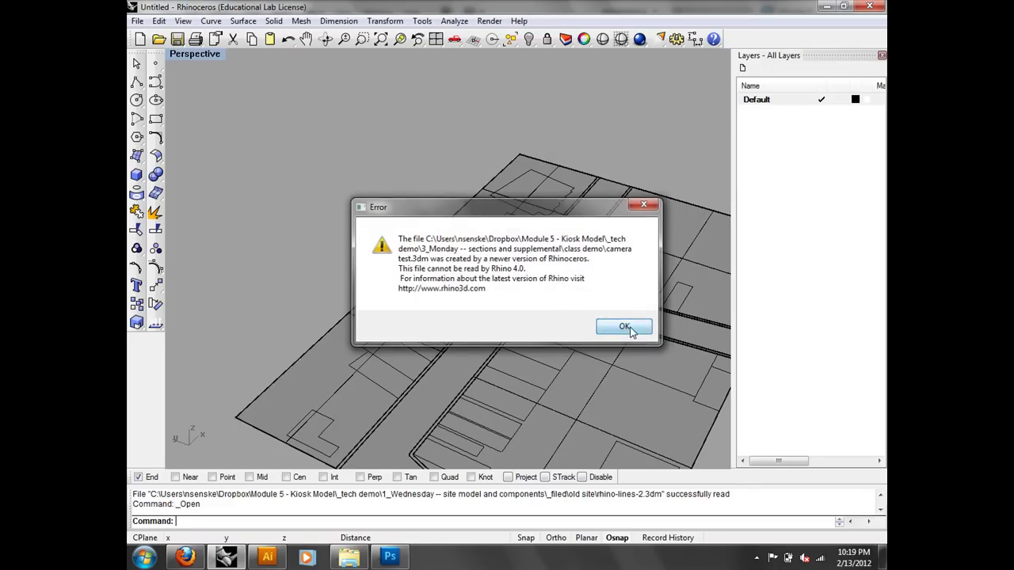
# - Search the installed programs for Rhino 5
pyautogui.click(143, 557)
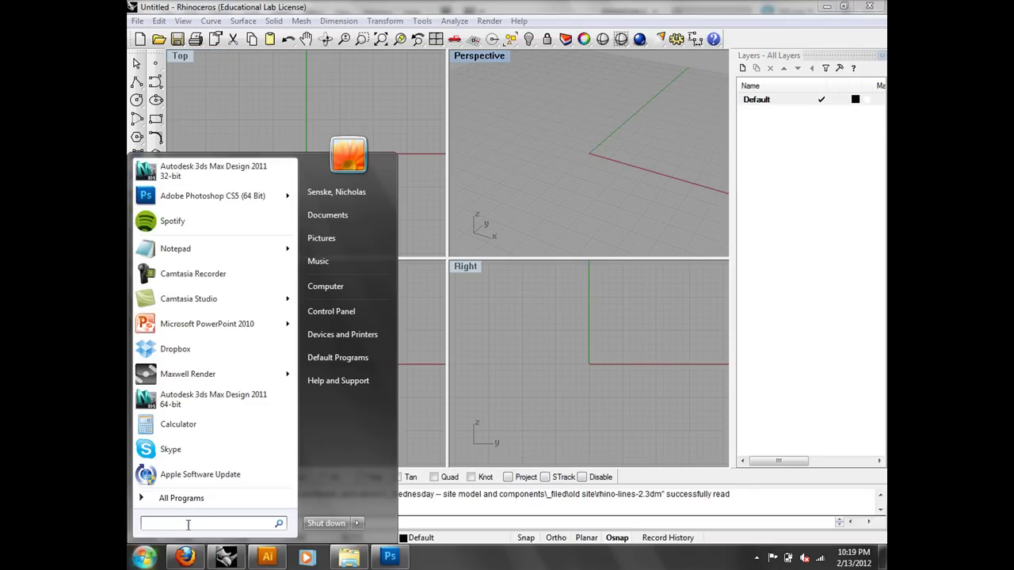
pyautogui.write('rhino')
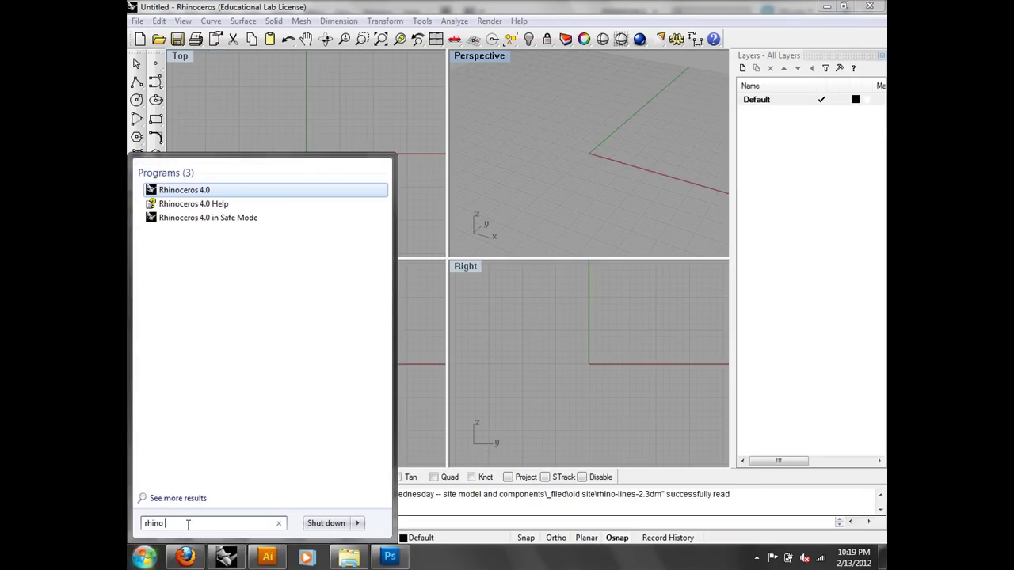
pyautogui.write(' 5')
pyautogui.press('BackSpace')
pyautogui.press('BackSpace')
pyautogui.write('5')
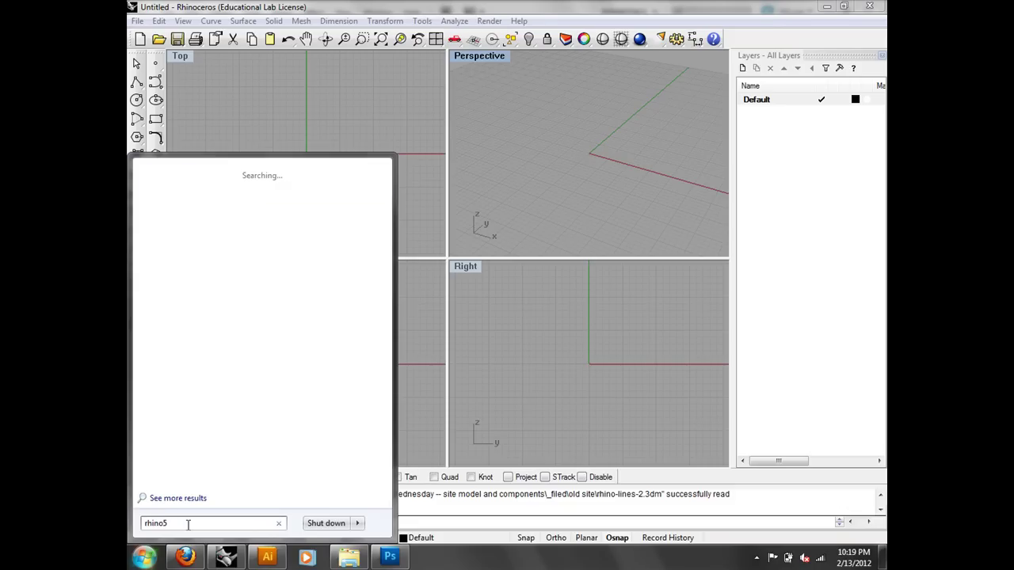
pyautogui.click(143, 557)
pyautogui.click(143, 557)
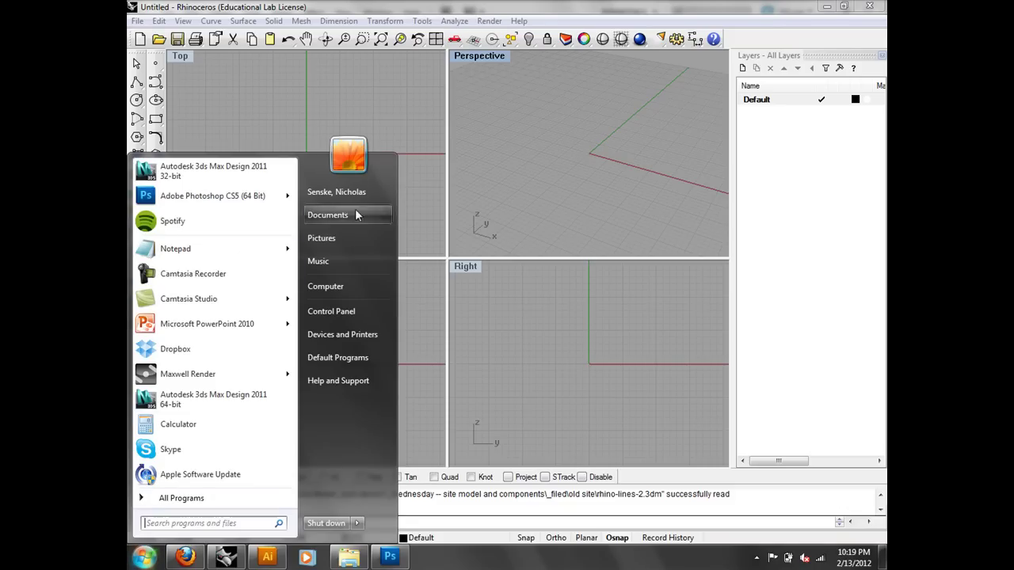
pyautogui.click(389, 156)
# - Open rhino-model-for-sections from the class demo folder and orbit around the full kiosk
pyautogui.click(137, 21)
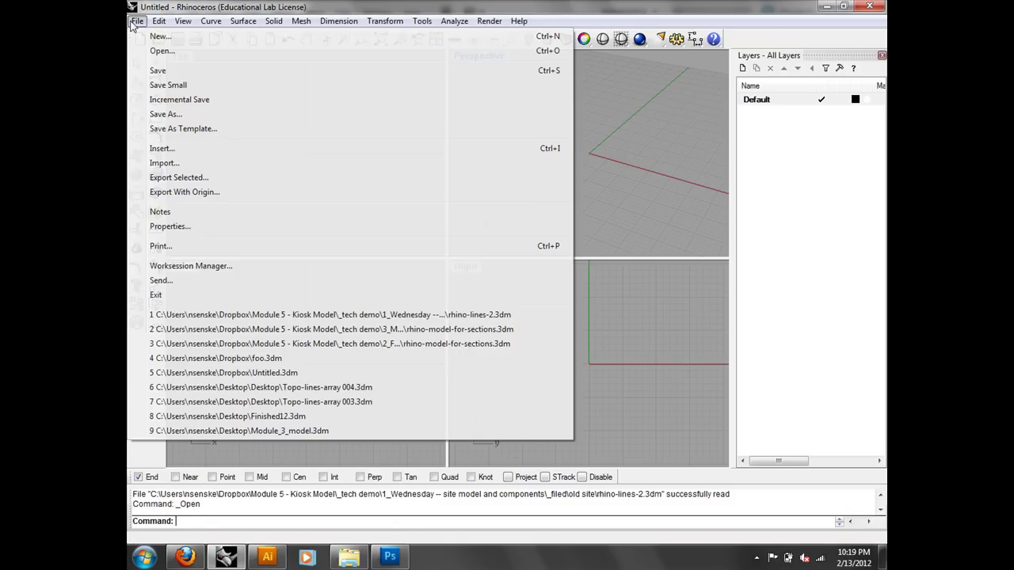
pyautogui.click(210, 49)
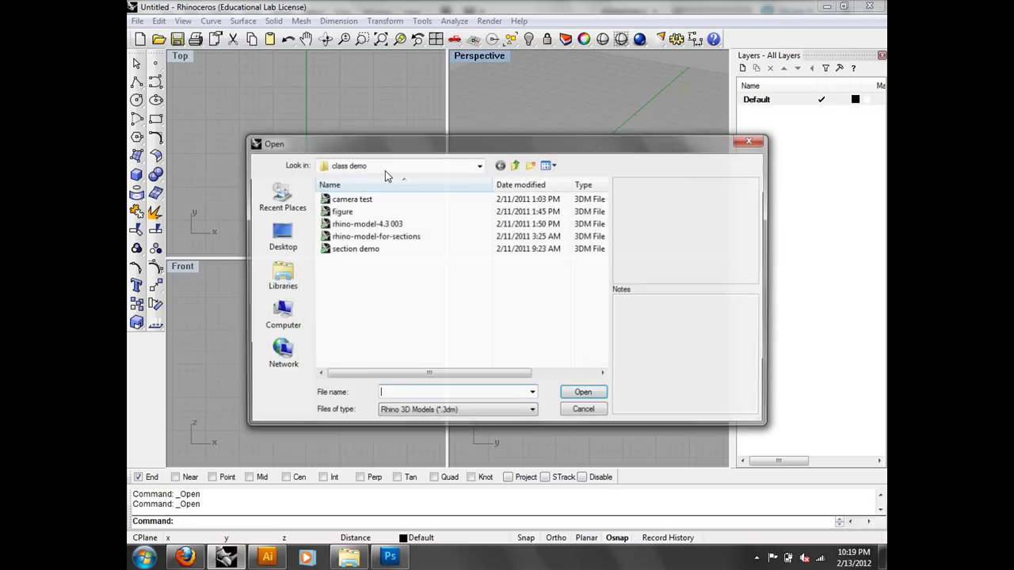
pyautogui.click(444, 225)
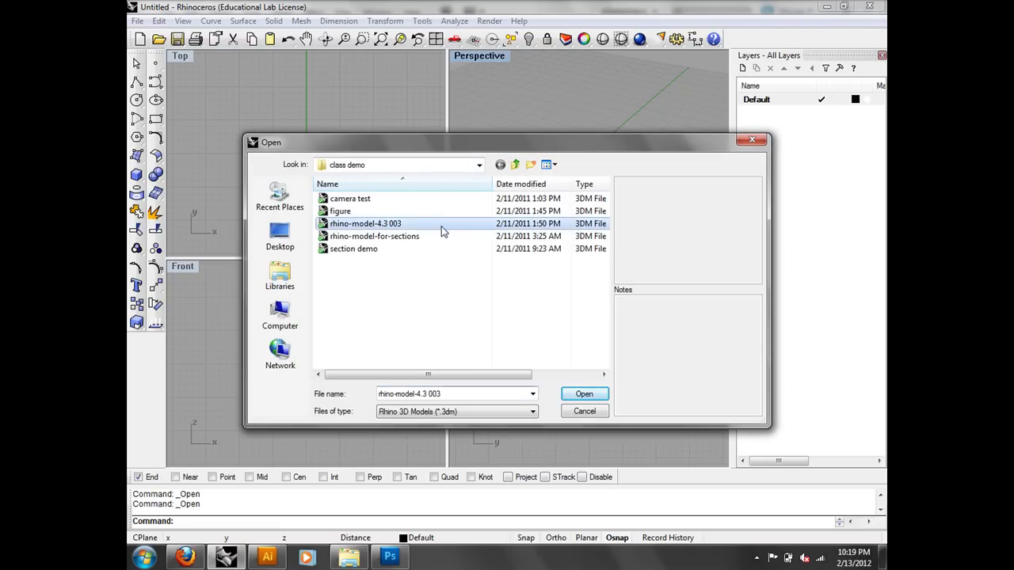
pyautogui.click(437, 236)
pyautogui.click(434, 248)
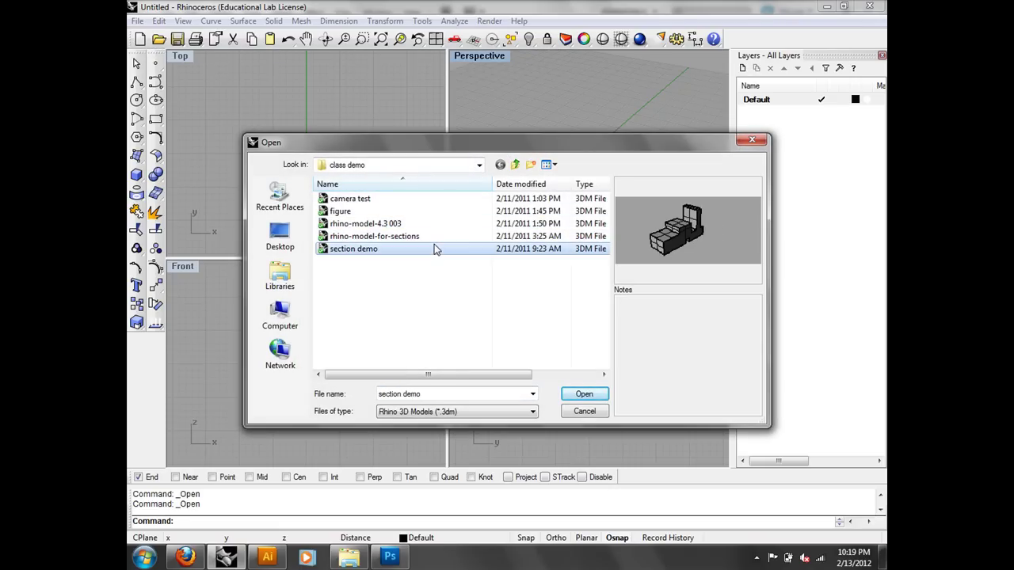
pyautogui.doubleClick(437, 237)
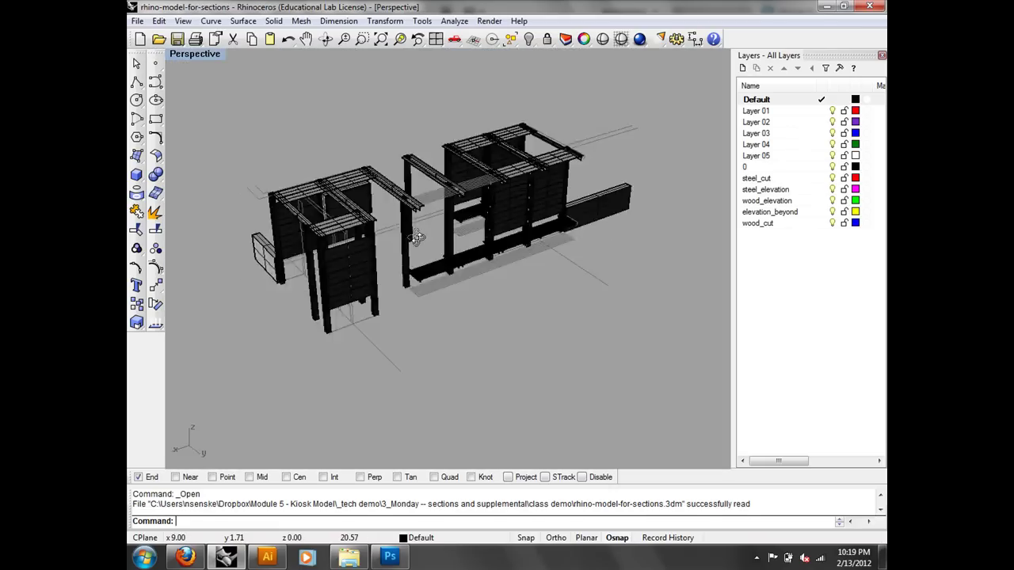
pyautogui.moveTo(446, 242); pyautogui.dragTo(468, 204, button='right')
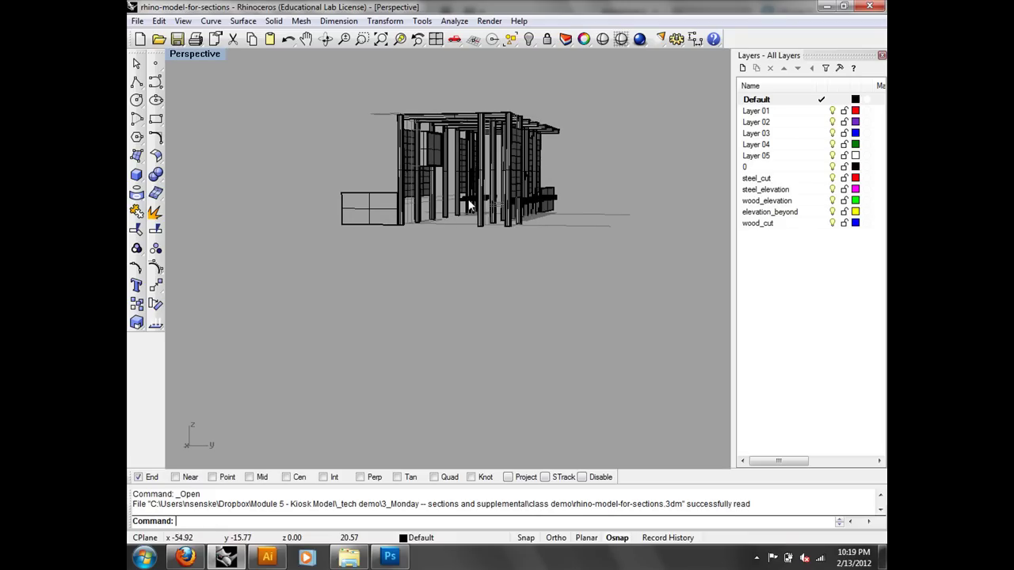
# - Switch to the Top view and draw a circle just behind the right-hand end of the kiosk
pyautogui.write('Tip')
pyautogui.press('Return')
pyautogui.write('top')
pyautogui.press('Return')
pyautogui.scroll(-3, 487, 275)
pyautogui.scroll(-1, 488, 275)
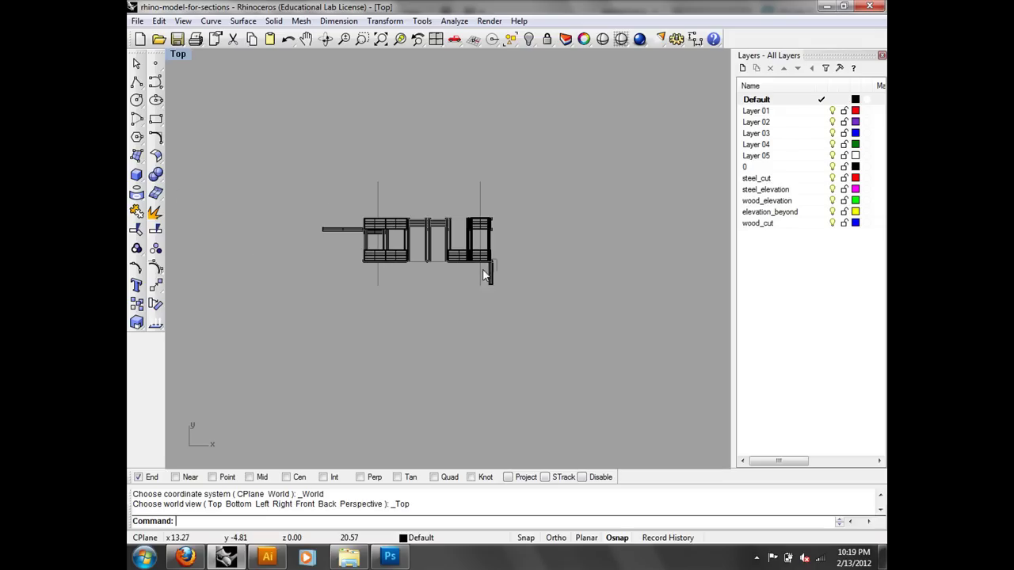
pyautogui.click(136, 100)
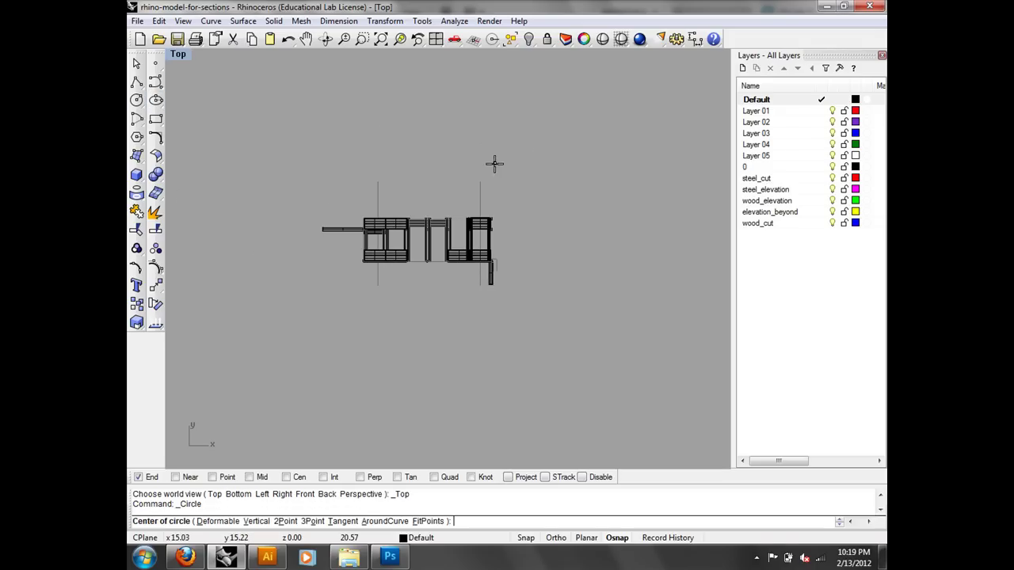
pyautogui.click(484, 163)
pyautogui.click(485, 195)
pyautogui.press('Return')
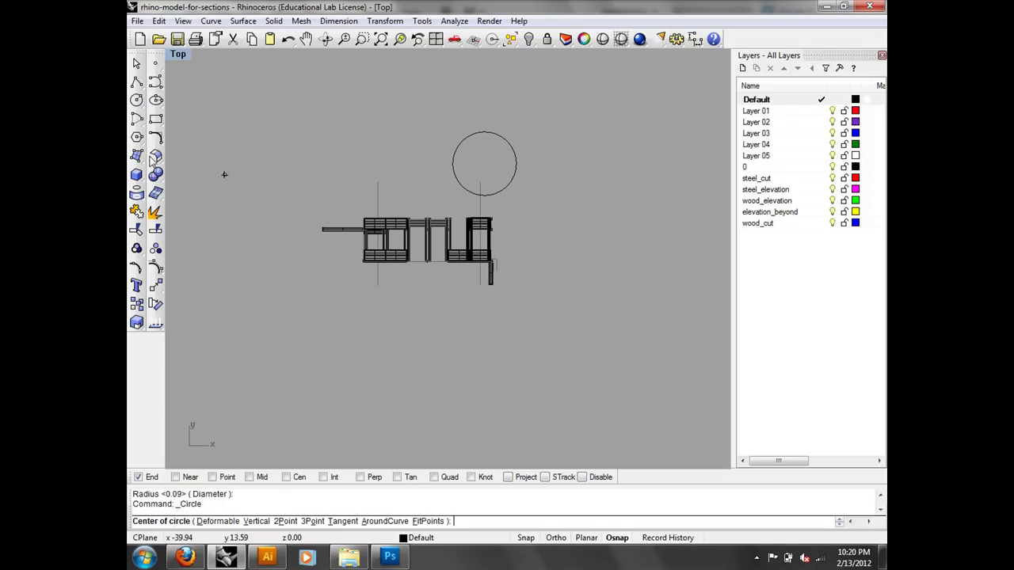
# - Using the Quad snap, draw a horizontal line leftward from the circle's upper quadrant and a vertical line downward from its right quadrant
pyautogui.click(136, 82)
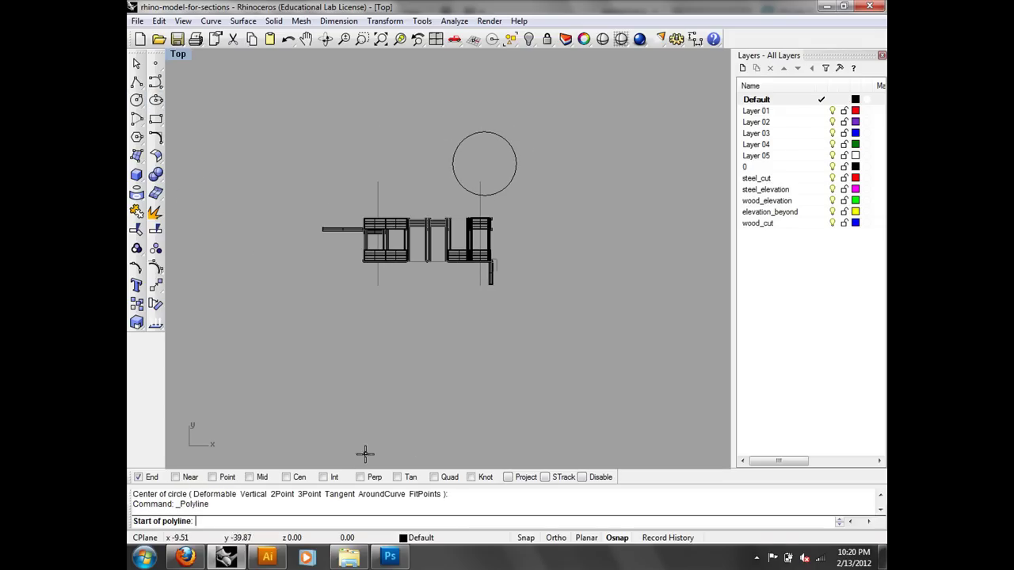
pyautogui.click(435, 477)
pyautogui.click(484, 132)
pyautogui.click(303, 132)
pyautogui.press('Return')
pyautogui.press('Return')
pyautogui.click(517, 164)
pyautogui.click(519, 356)
pyautogui.press('Return')
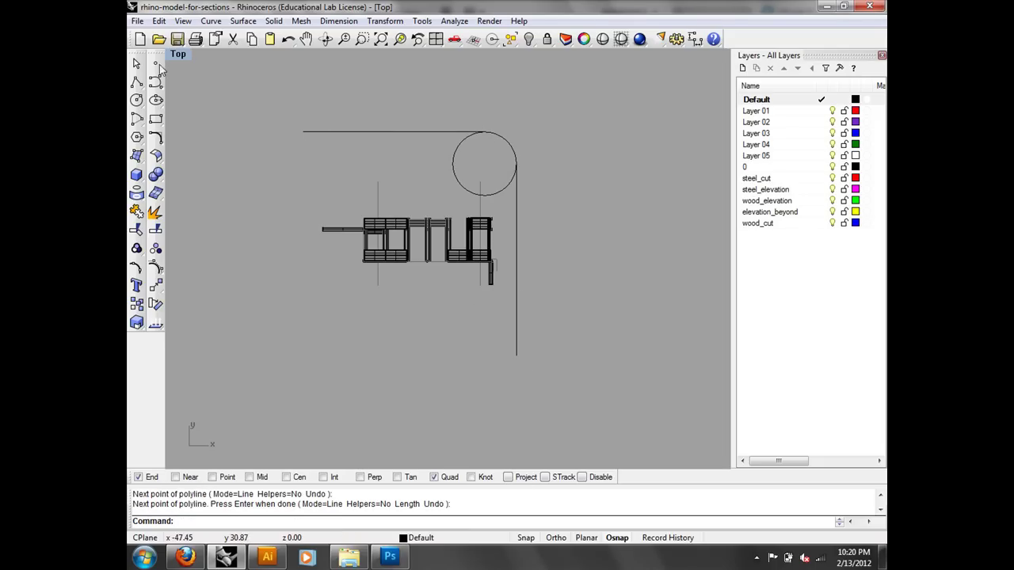
# - Draw a long horizontal line through the middle of the circle, extending far beyond the kiosk's right end, and return to the four-viewport layout
pyautogui.moveTo(437, 199); pyautogui.dragTo(414, 197, button='right')
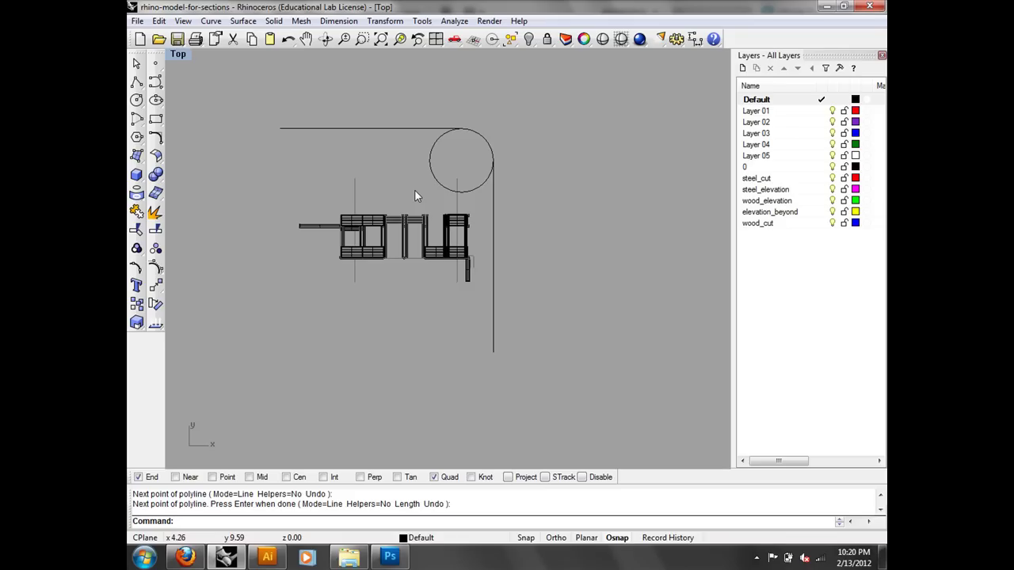
pyautogui.moveTo(388, 160)
pyautogui.mouseDown(button='right')
pyautogui.moveTo(333, 156)
pyautogui.moveTo(588, 220)
pyautogui.moveTo(435, 224)
pyautogui.mouseUp(button='right')
pyautogui.click(138, 83)
pyautogui.scroll(-2, 588, 219)
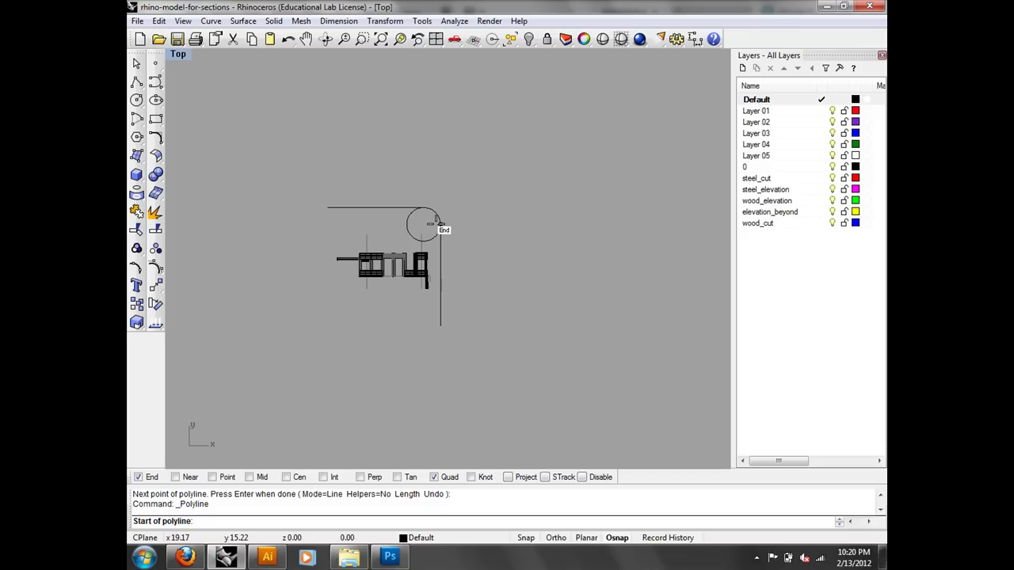
pyautogui.click(324, 225)
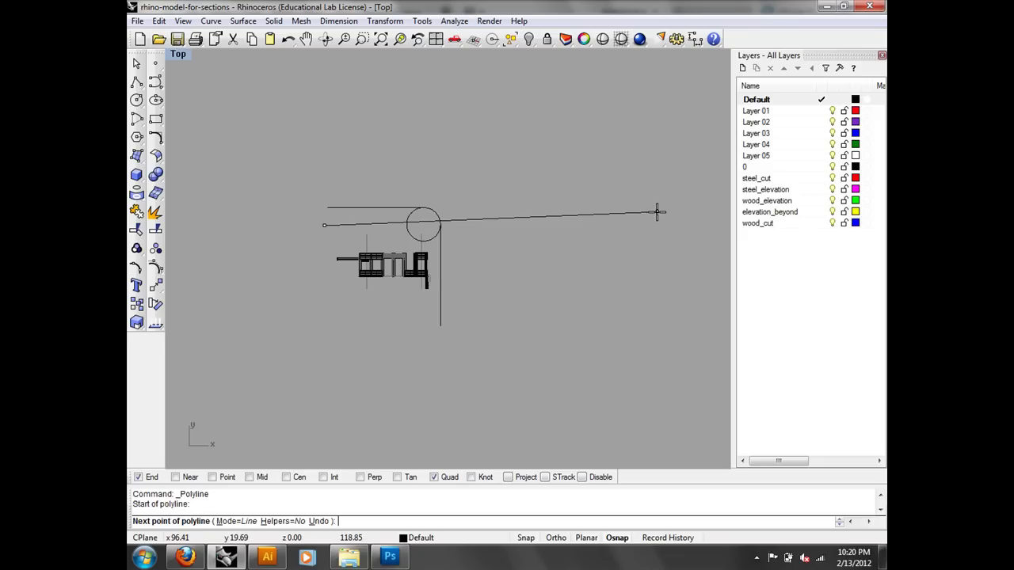
pyautogui.keyDown('shift'); pyautogui.click(703, 224); pyautogui.keyUp('shift')
pyautogui.press('Return')
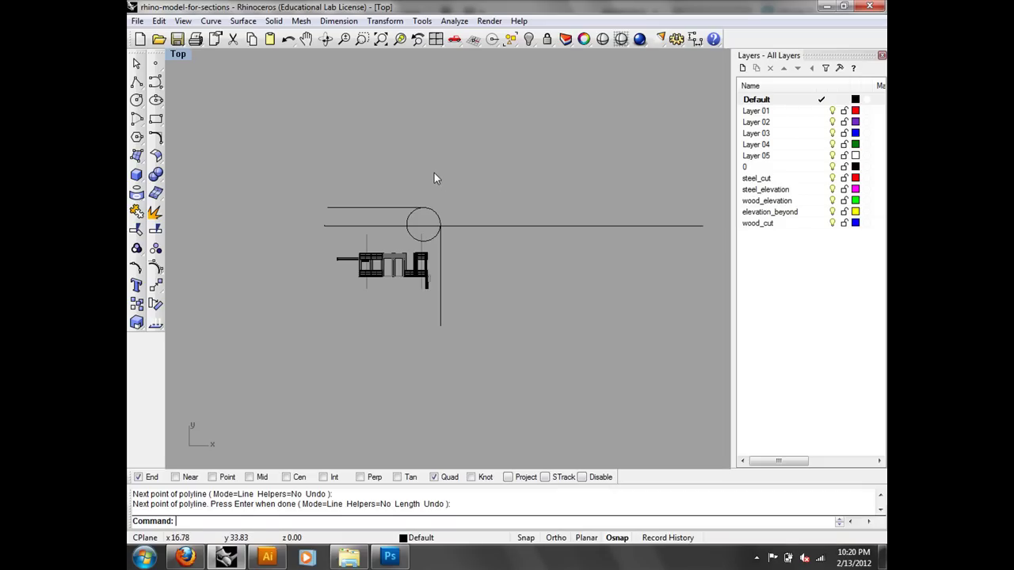
pyautogui.doubleClick(179, 57)
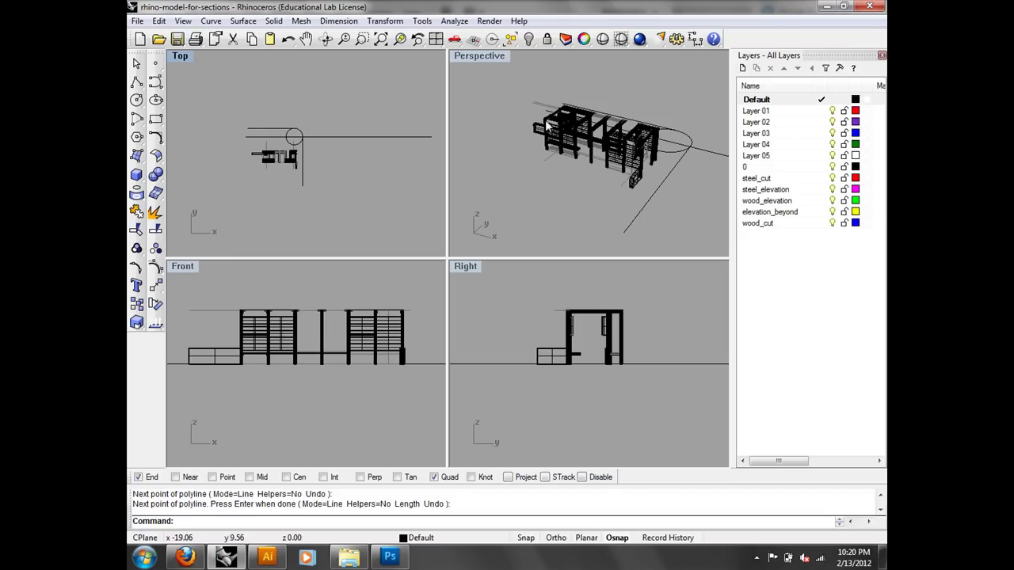
pyautogui.click(183, 21)
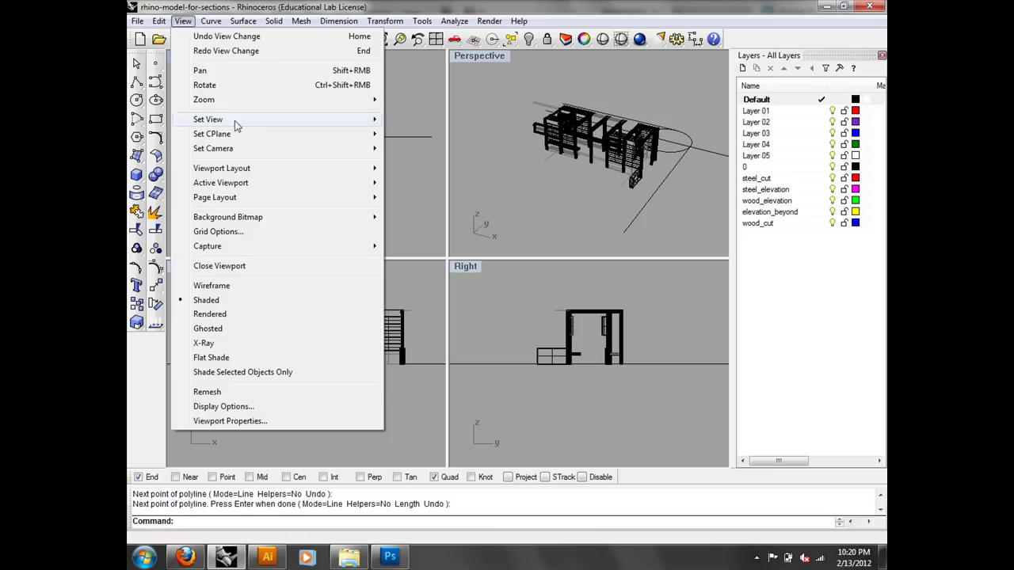
pyautogui.moveTo(360, 149)
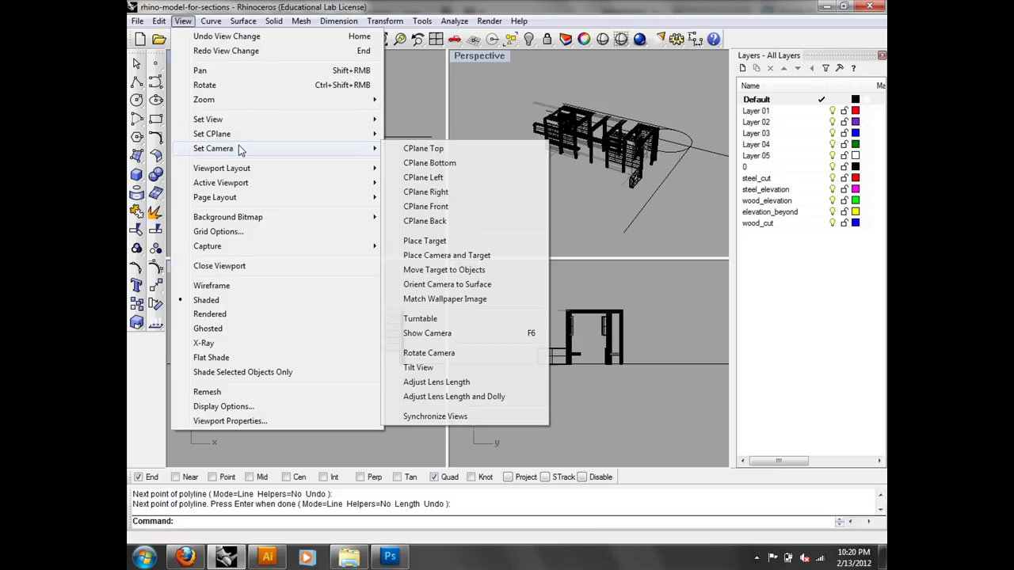
pyautogui.click(436, 334)
pyautogui.moveTo(360, 147); pyautogui.dragTo(323, 172, button='right')
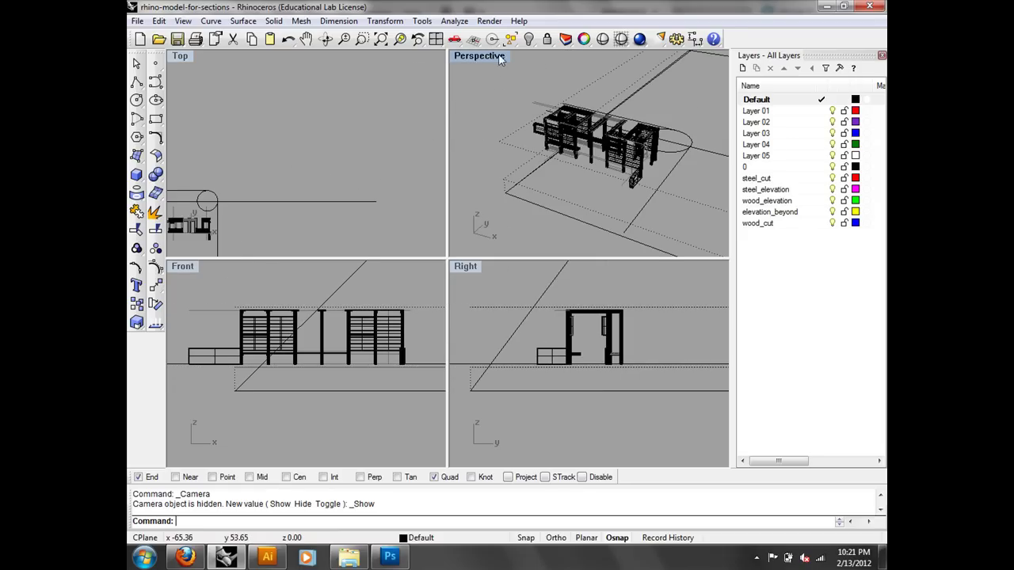
pyautogui.click(183, 20)
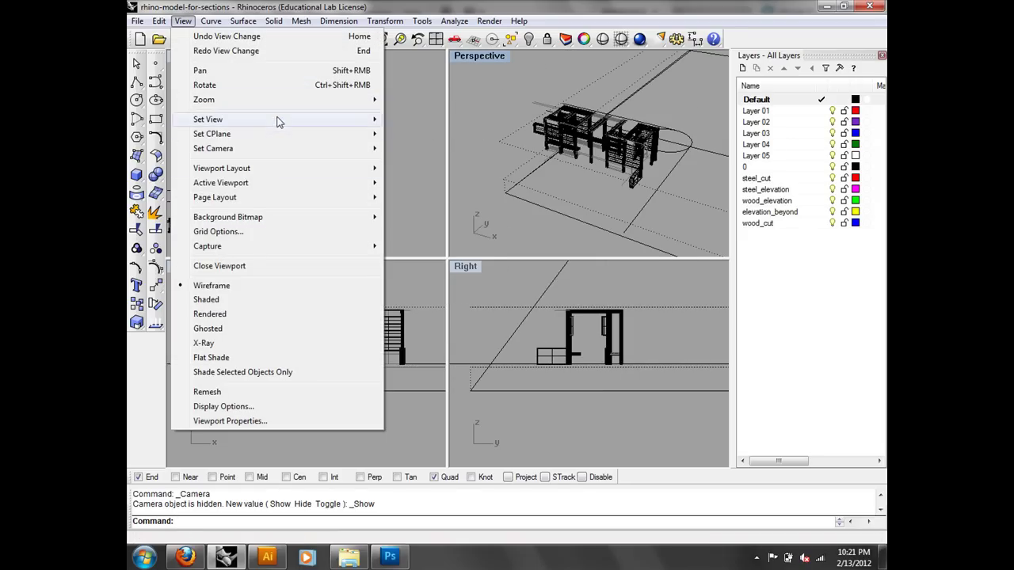
pyautogui.moveTo(368, 148)
pyautogui.click(444, 333)
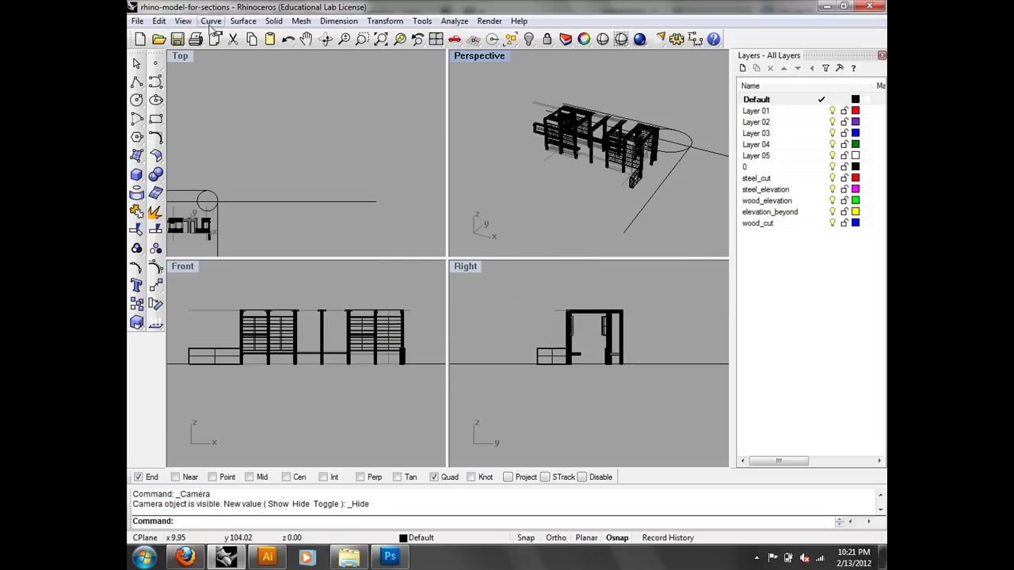
# - Show the Perspective viewport's camera and move its camera point in the Top view far out beyond the kiosk's right end
pyautogui.click(183, 20)
pyautogui.moveTo(373, 120)
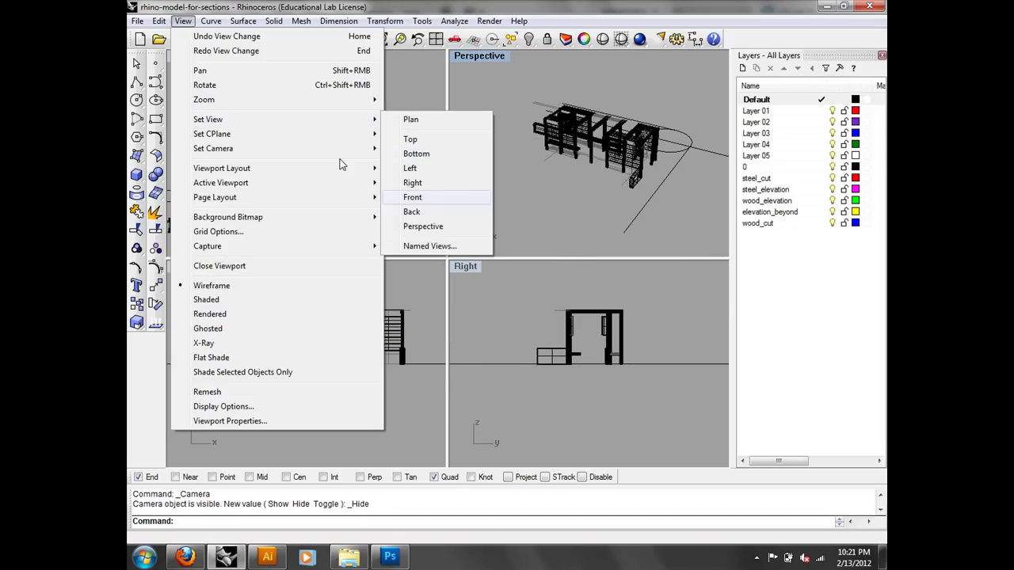
pyautogui.moveTo(342, 149)
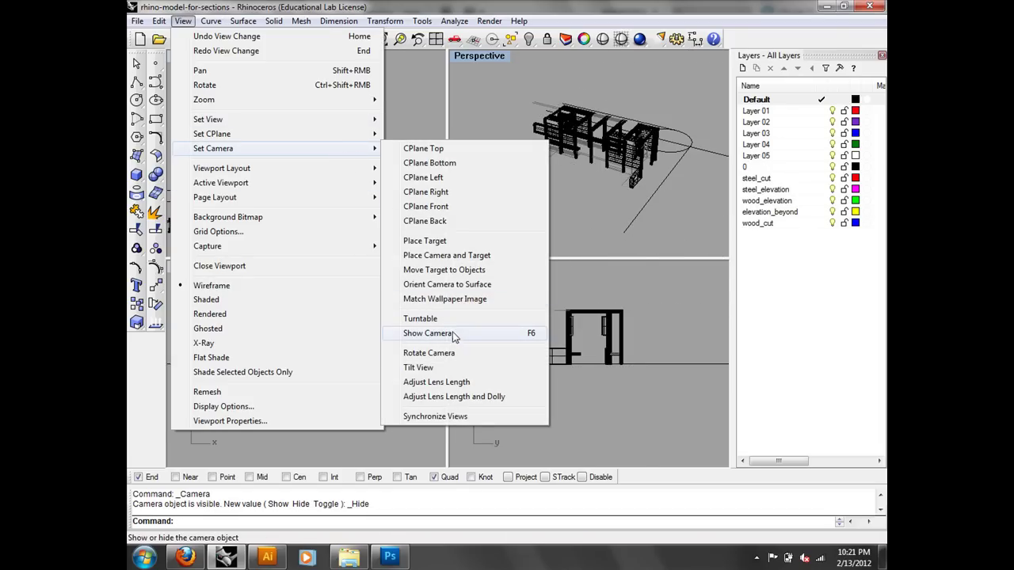
pyautogui.click(454, 333)
pyautogui.scroll(-3, 319, 113)
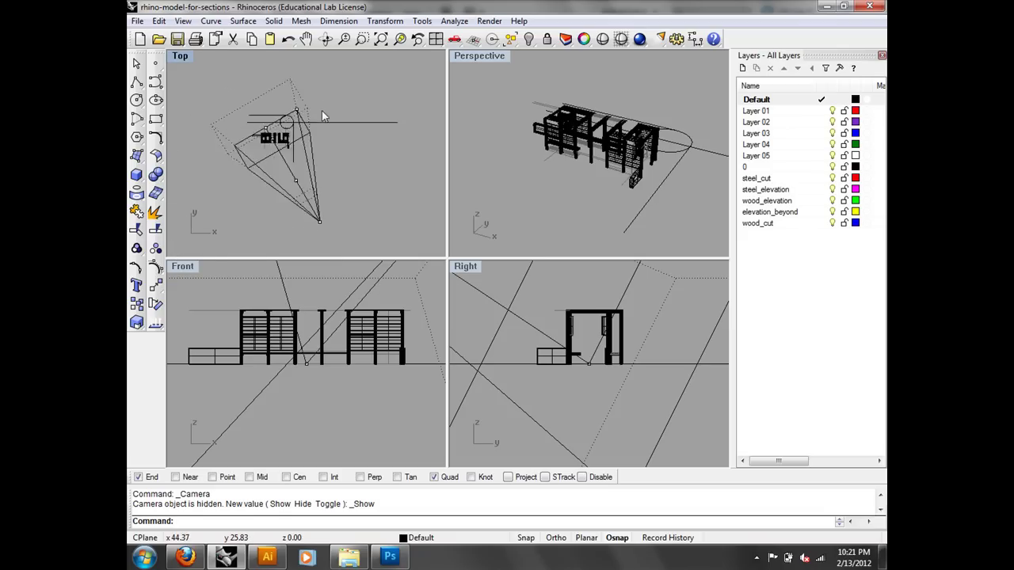
pyautogui.moveTo(320, 205); pyautogui.dragTo(402, 111)
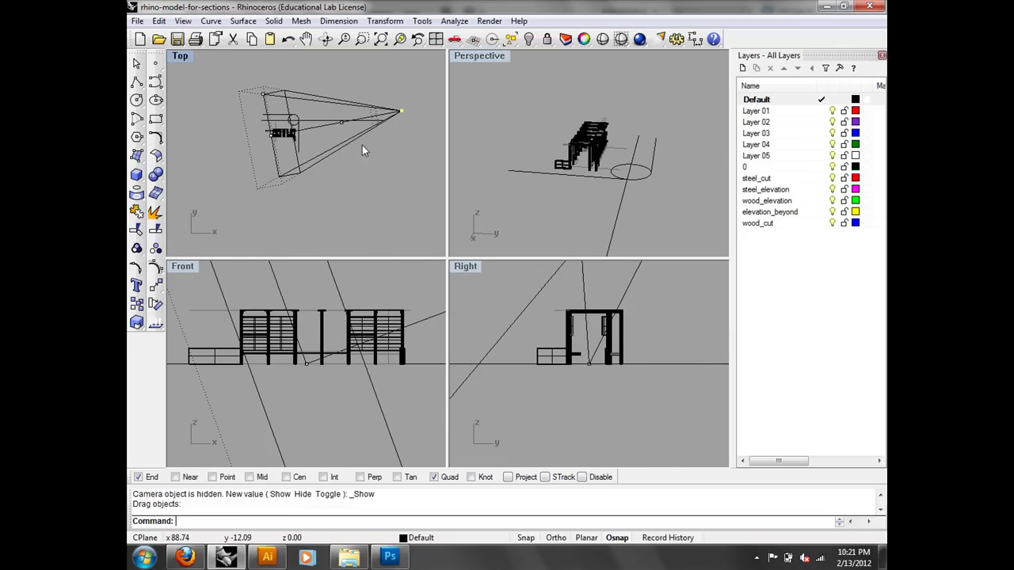
# - Raise the camera target above the ground in the Right view and reposition the camera point in the Front view
pyautogui.scroll(5, 316, 122)
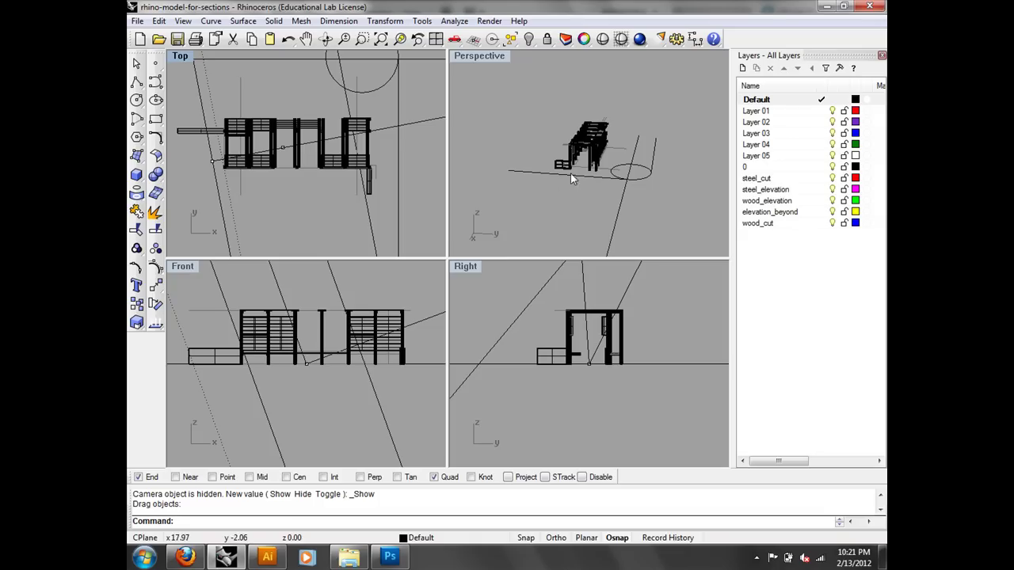
pyautogui.scroll(-5, 554, 371)
pyautogui.scroll(5, 554, 373)
pyautogui.moveTo(548, 380); pyautogui.dragTo(551, 330)
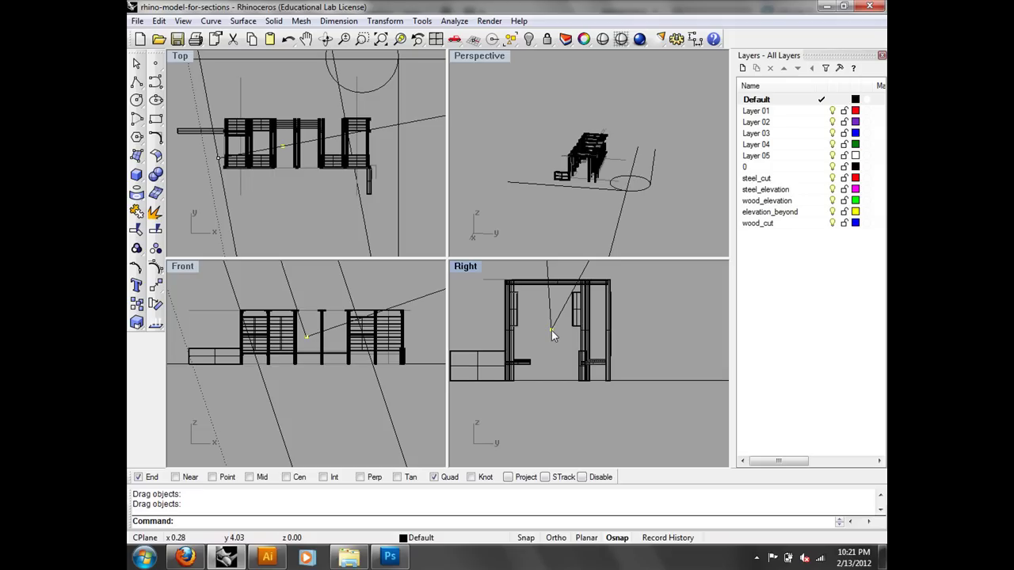
pyautogui.scroll(-5, 323, 397)
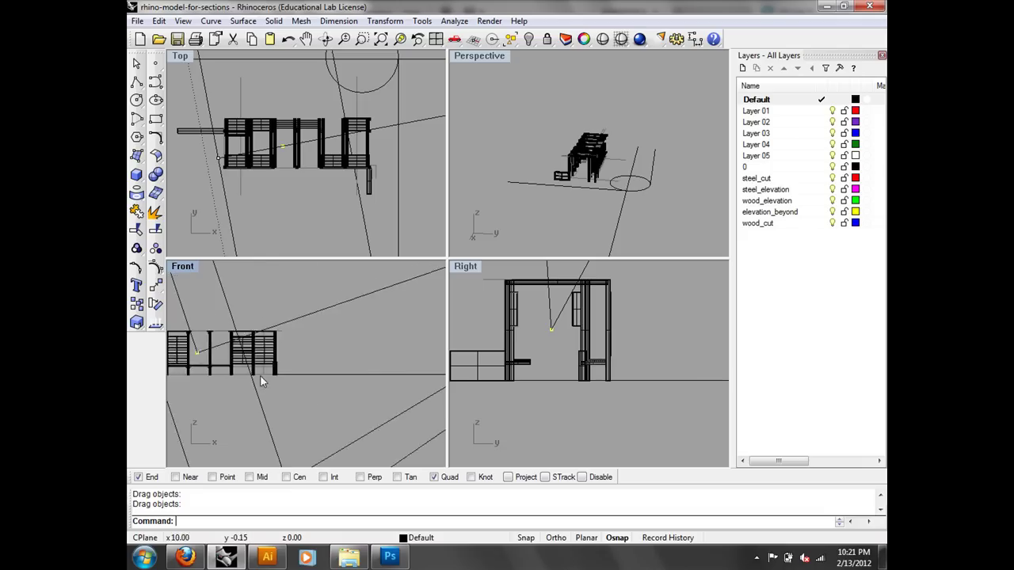
pyautogui.moveTo(381, 358); pyautogui.dragTo(431, 325)
# - Open the Perspective viewport's properties and set the camera's Z location to 7
pyautogui.press('F3')
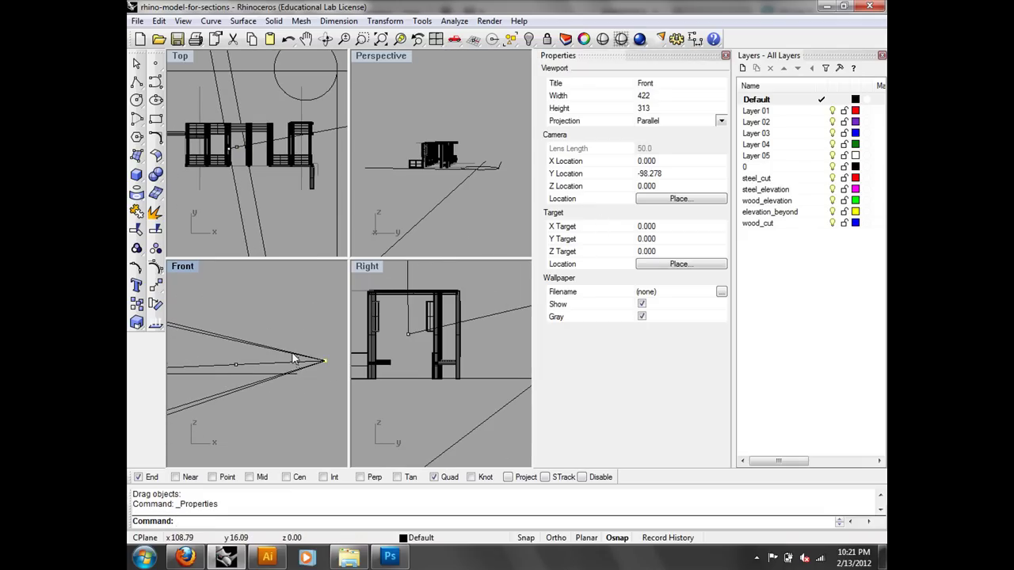
pyautogui.click(402, 56)
pyautogui.click(668, 187)
pyautogui.write('7.0')
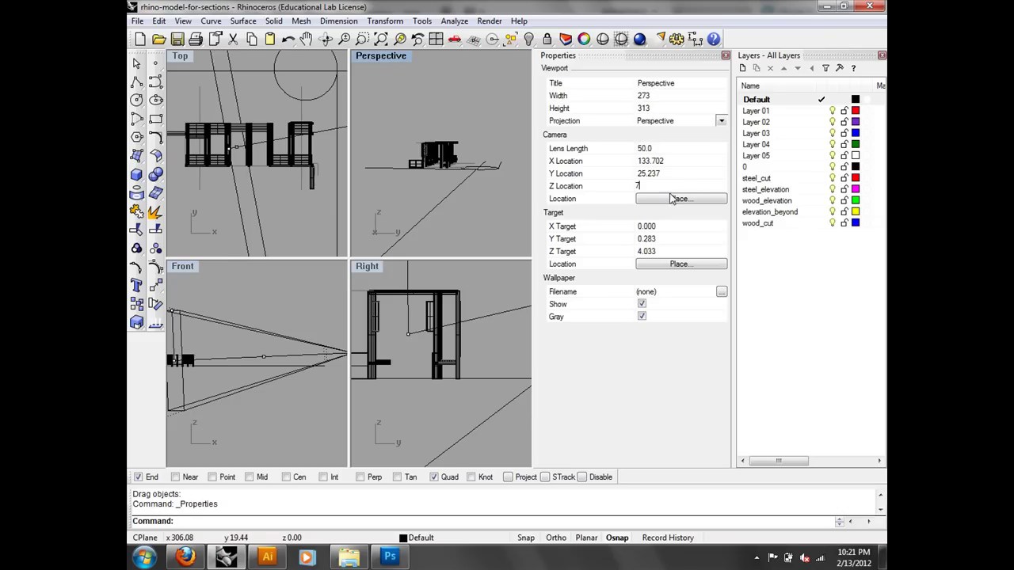
pyautogui.press('Return')
# - Set the camera's Z target to 7 so that it matches the camera height
pyautogui.click(648, 252)
pyautogui.write('74.033')
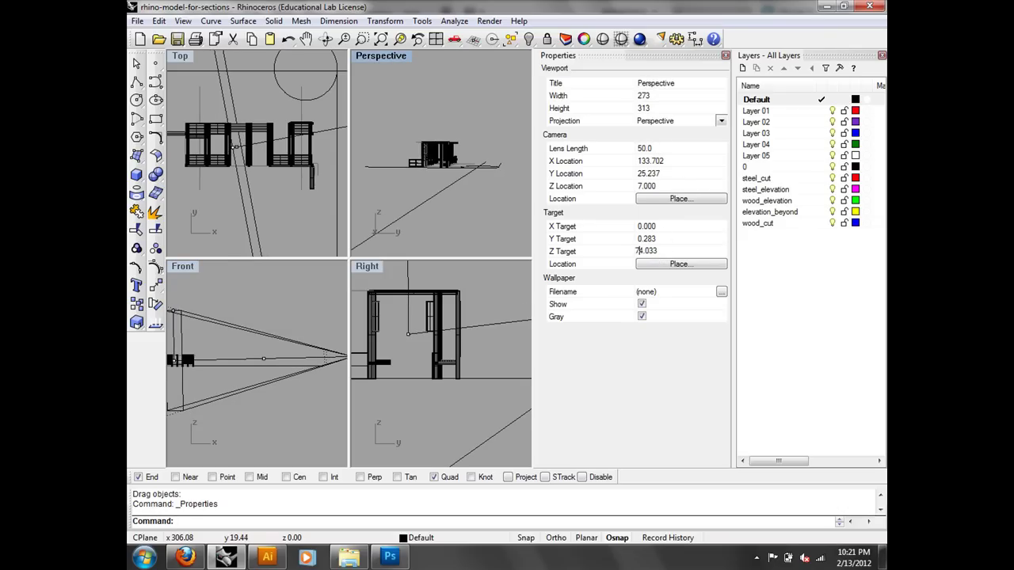
pyautogui.press('Return')
pyautogui.click(658, 252)
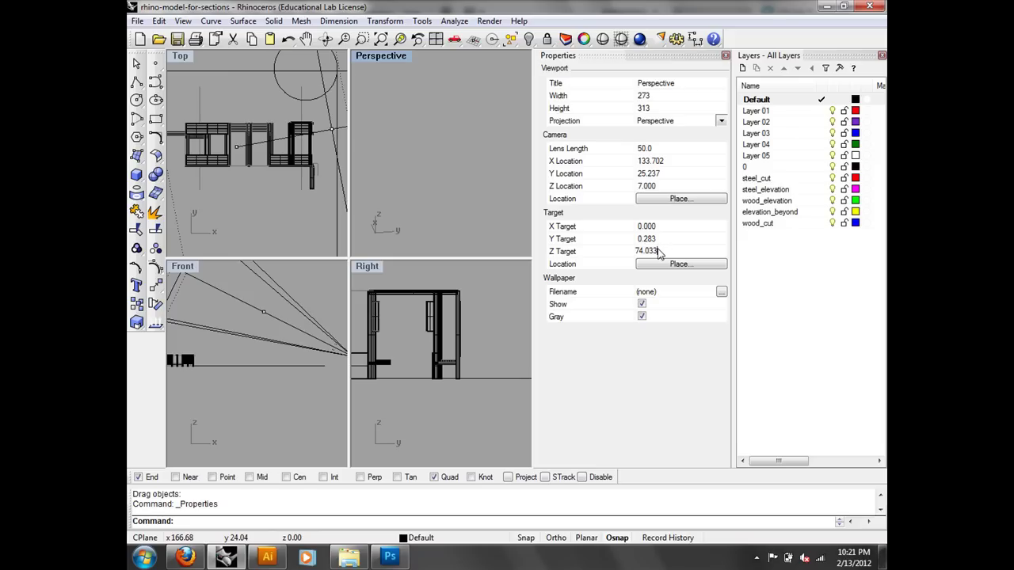
pyautogui.doubleClick(657, 252)
pyautogui.write('7')
pyautogui.press('Return')
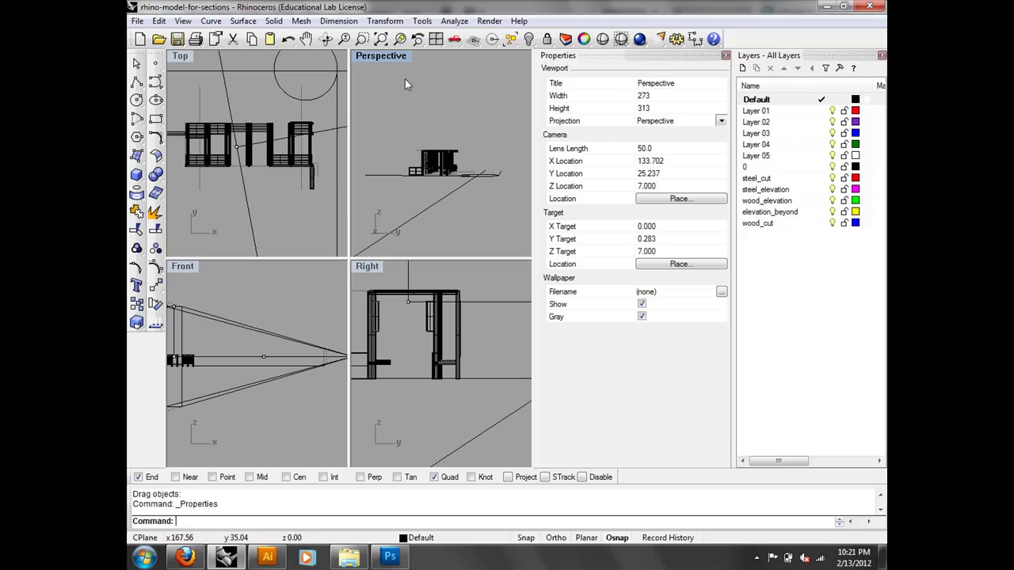
# - Set the Perspective camera's lens length first to 30 and finally to 15
pyautogui.doubleClick(643, 149)
pyautogui.write('30')
pyautogui.press('Return')
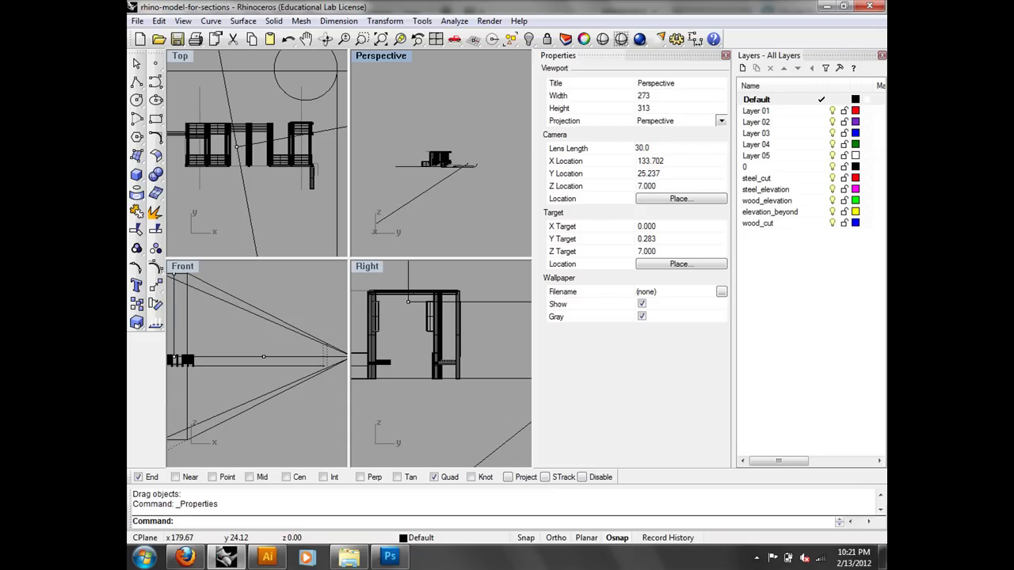
pyautogui.doubleClick(654, 149)
pyautogui.write('15')
pyautogui.press('Return')
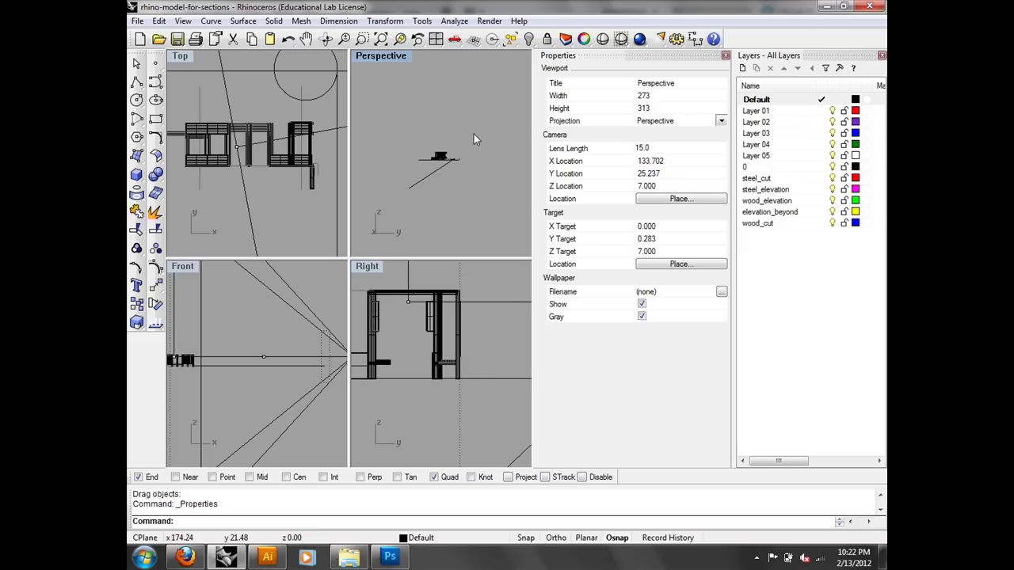
# - Divide the long horizontal line into 12 segments with the Divide command
pyautogui.moveTo(263, 161); pyautogui.dragTo(321, 130, button='right')
pyautogui.click(321, 141)
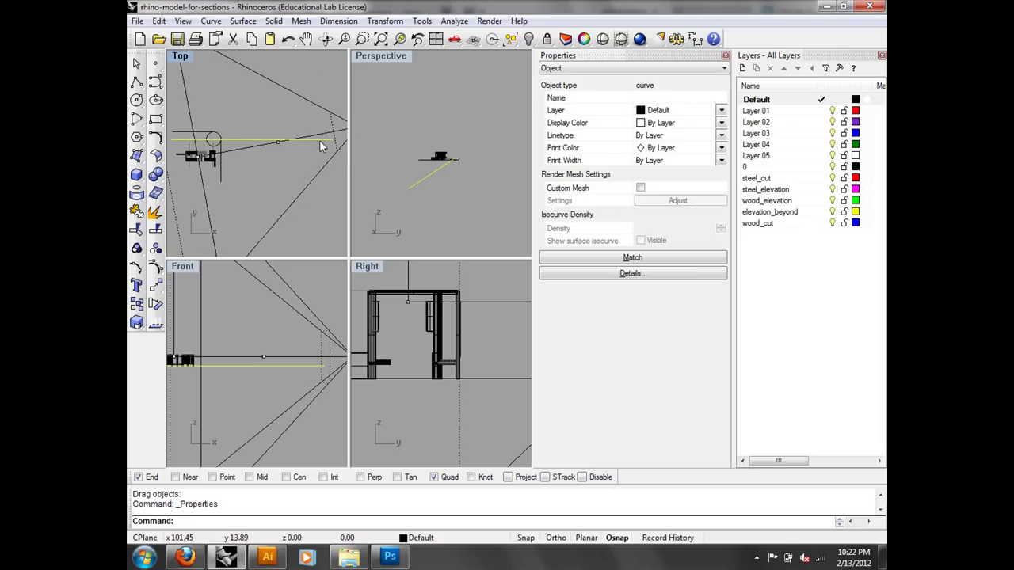
pyautogui.write('Divide')
pyautogui.press('Return')
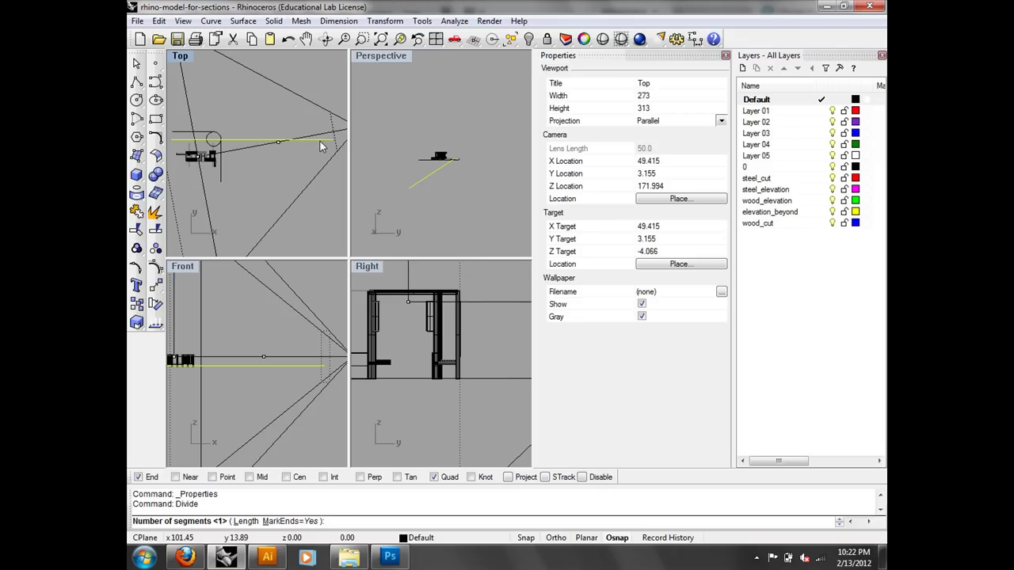
pyautogui.write('12')
pyautogui.press('Return')
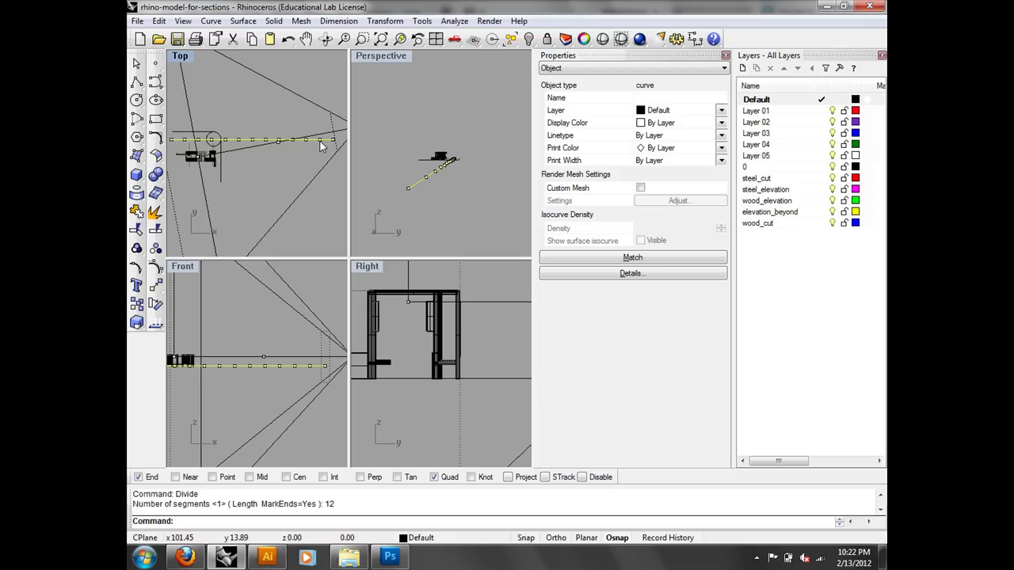
# - Select the camera point in the Top view and configure object snaps with Point on and Quad and Knot off
pyautogui.moveTo(323, 147); pyautogui.dragTo(293, 156, button='right')
pyautogui.click(328, 140)
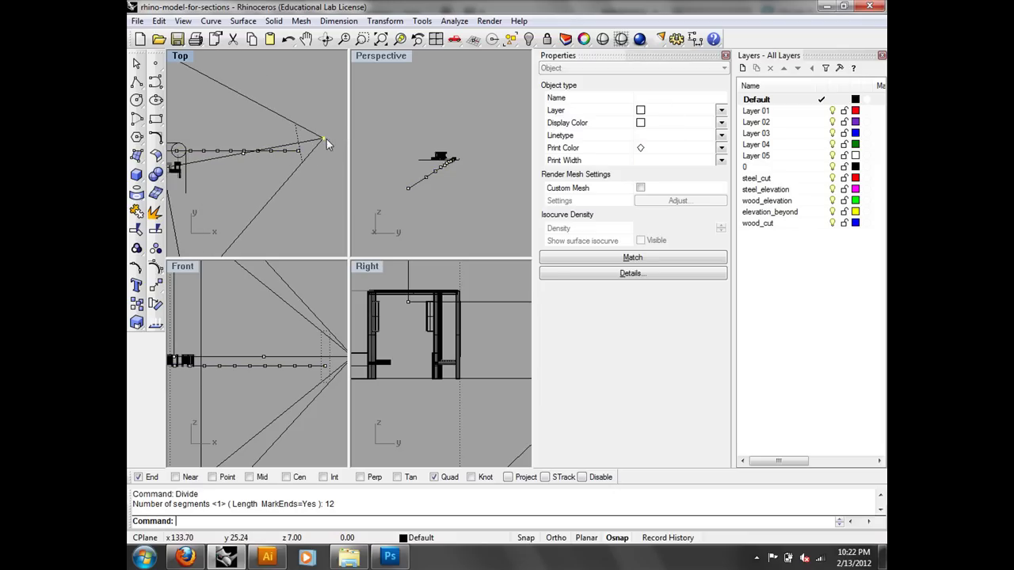
pyautogui.click(434, 477)
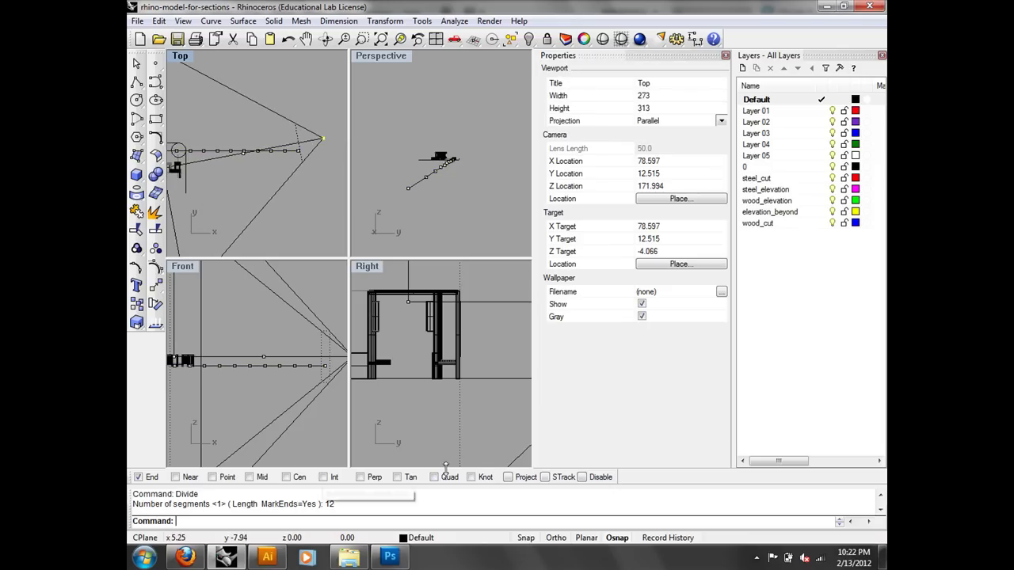
pyautogui.click(487, 478)
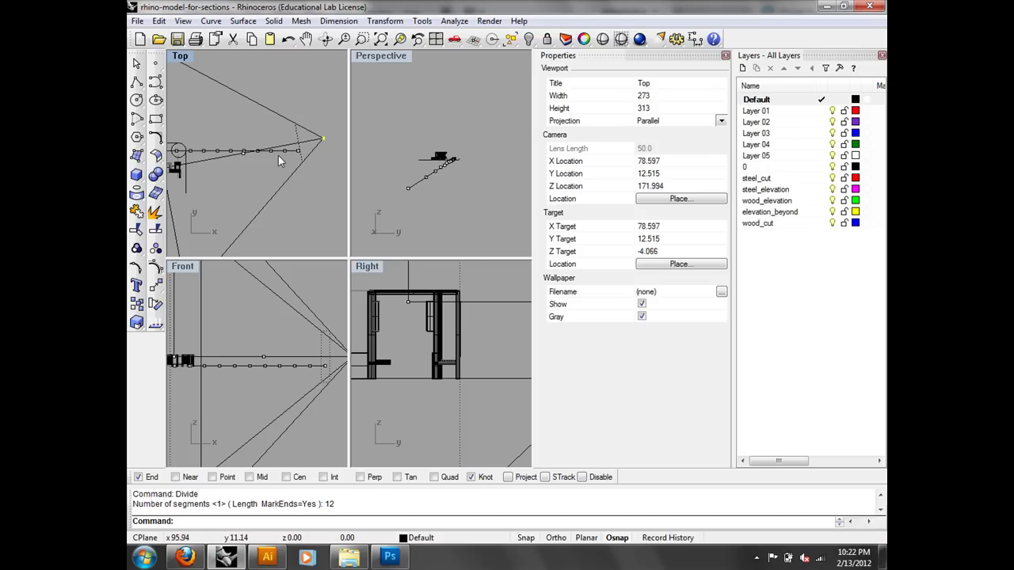
pyautogui.click(212, 477)
pyautogui.click(472, 477)
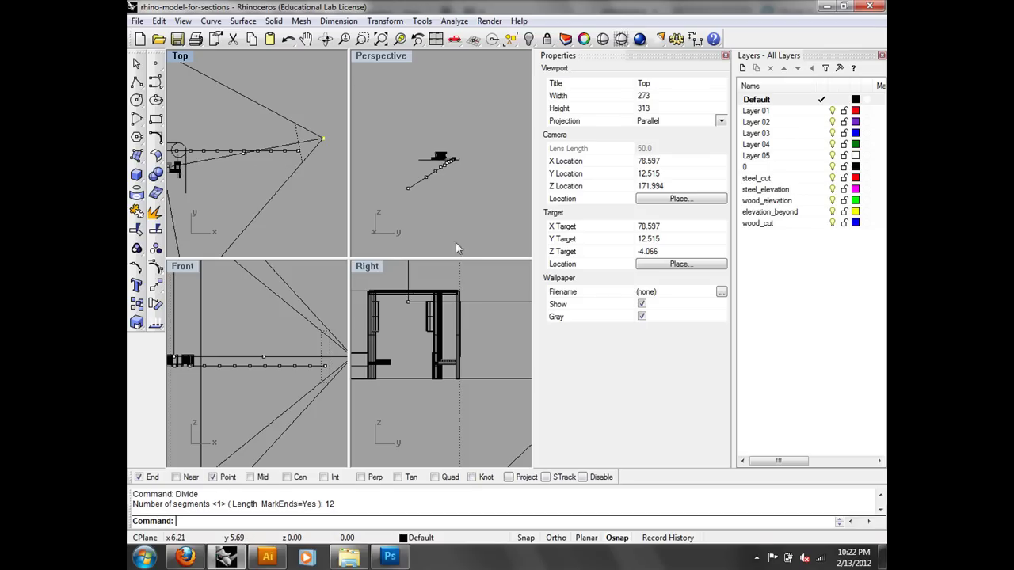
# - Enlarge the Top and Perspective viewports to full height and close the Properties panel to widen them
pyautogui.moveTo(319, 141); pyautogui.dragTo(347, 106, button='right')
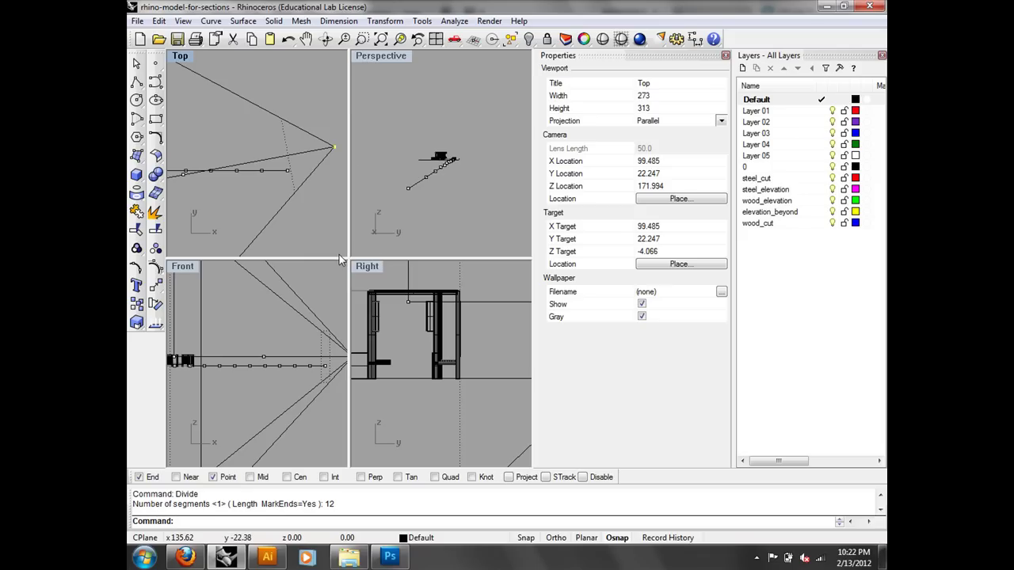
pyautogui.moveTo(339, 255); pyautogui.dragTo(339, 467)
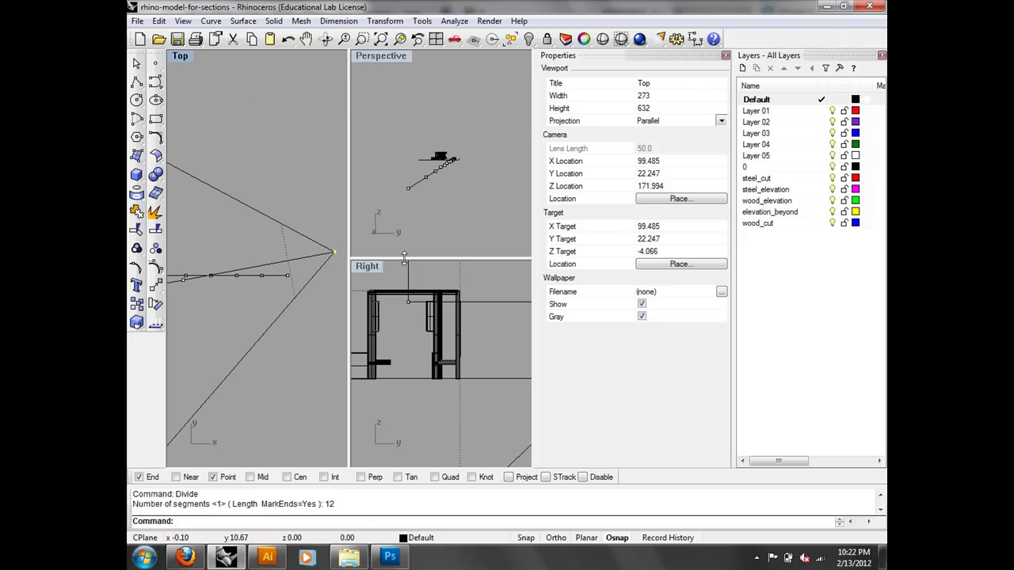
pyautogui.moveTo(414, 461); pyautogui.dragTo(414, 467)
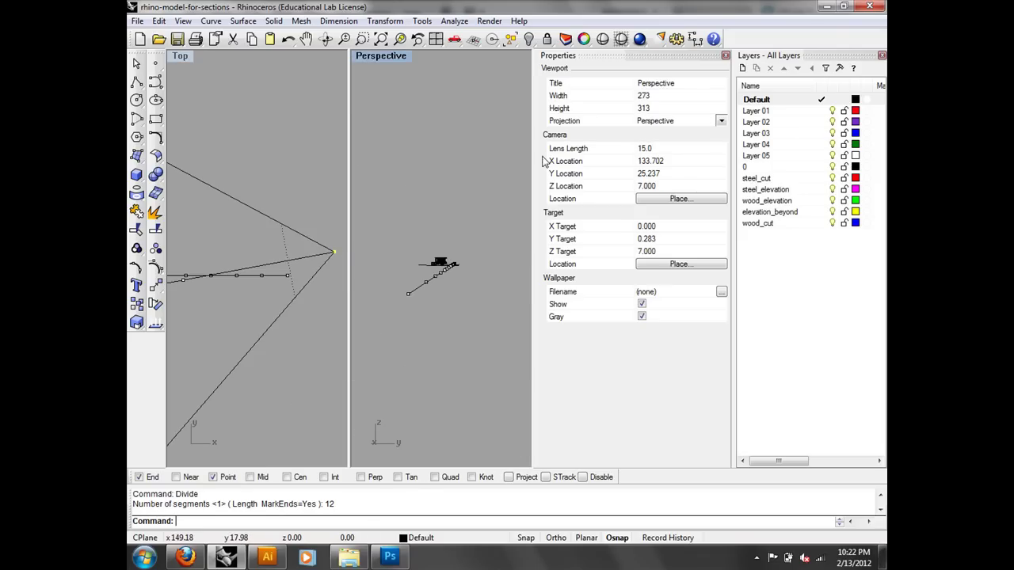
pyautogui.click(726, 55)
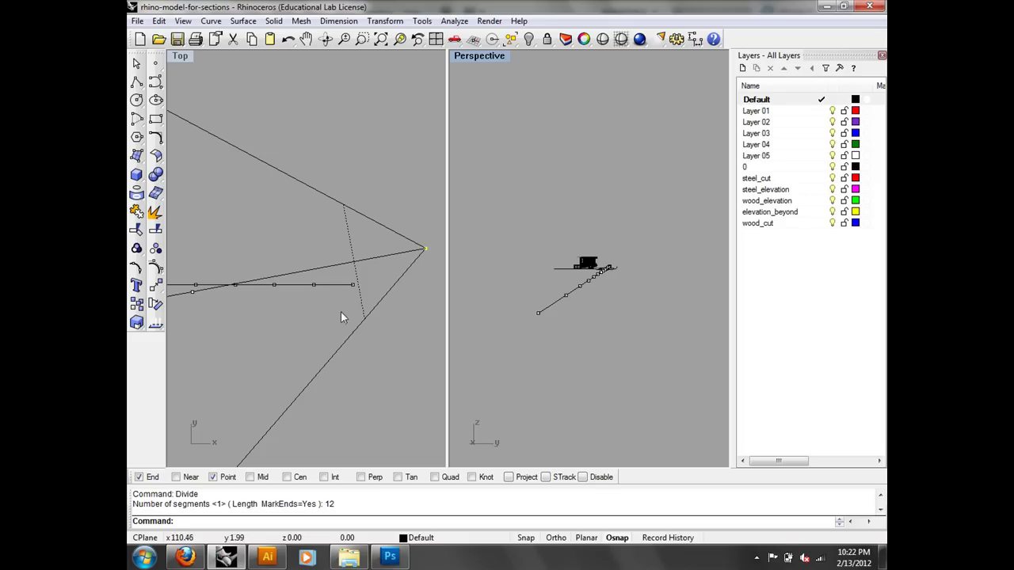
# - Move the camera point along the divided line in the Top view, snapping to successive division points until it is just beyond the kiosk
pyautogui.moveTo(425, 248); pyautogui.dragTo(194, 287)
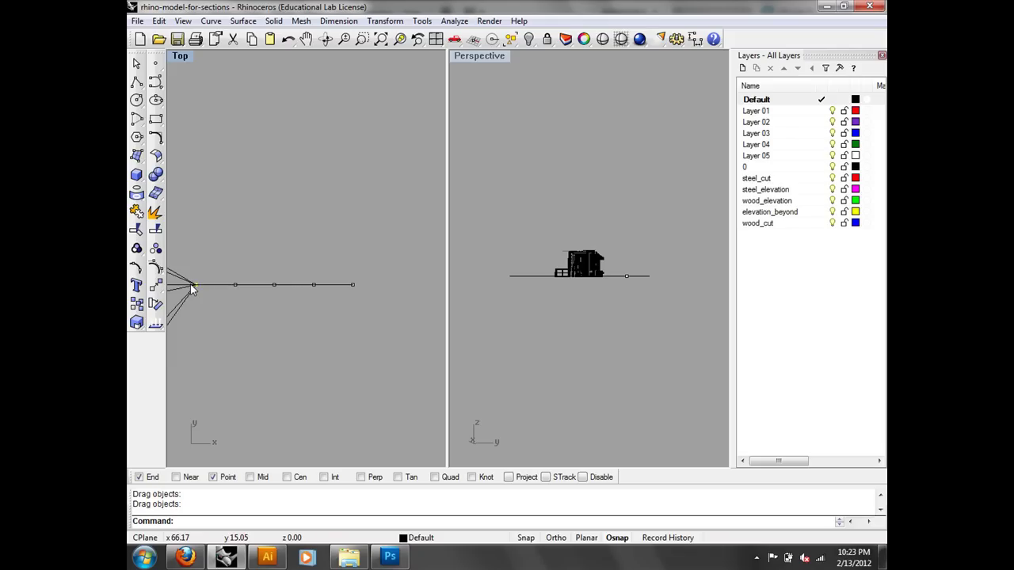
pyautogui.moveTo(190, 289); pyautogui.dragTo(414, 243, button='right')
pyautogui.moveTo(409, 239); pyautogui.dragTo(263, 239)
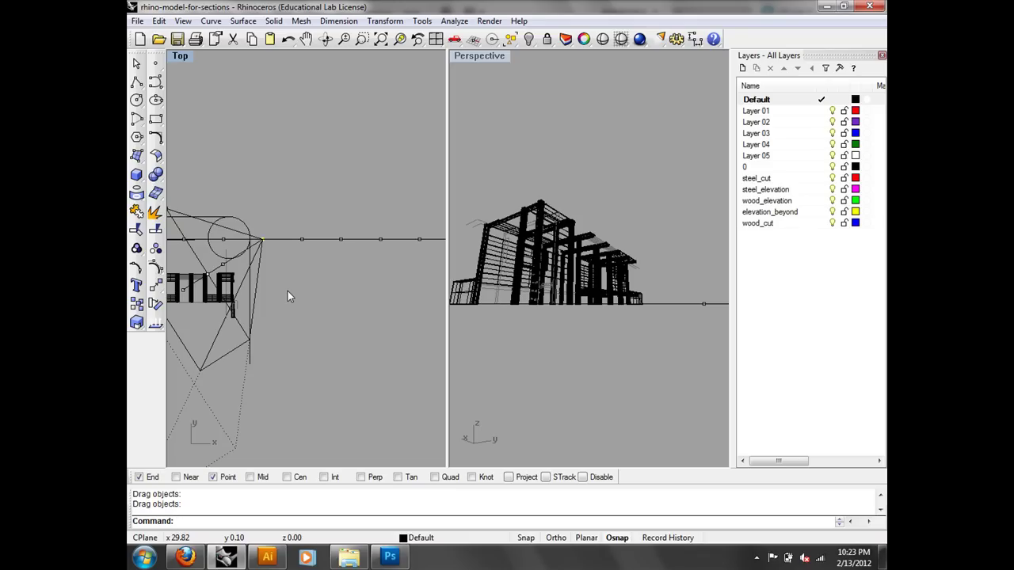
pyautogui.moveTo(288, 291); pyautogui.dragTo(370, 271, button='right')
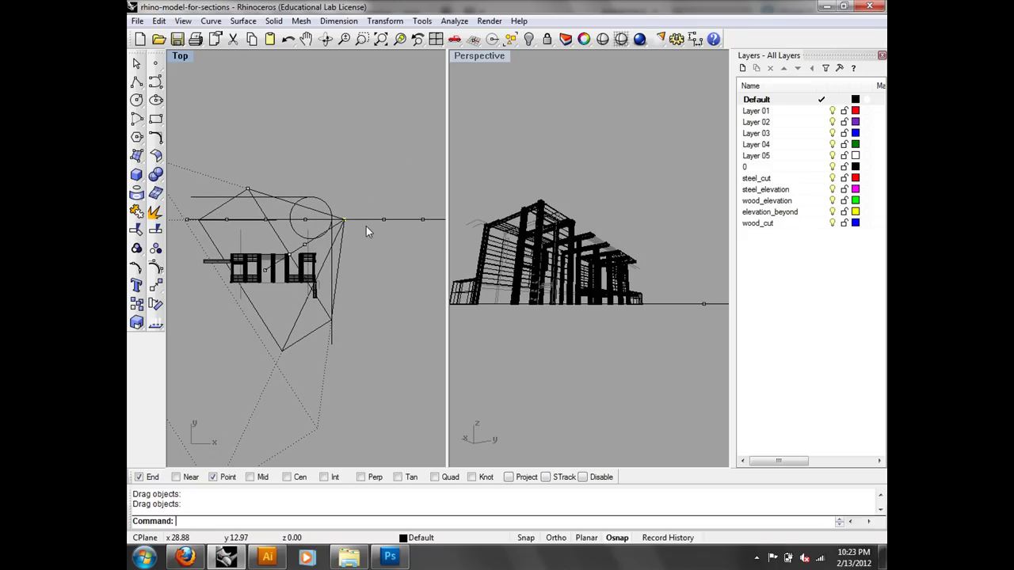
# - Rotate the Perspective view and restore the snapped camera position with Undo View Change
pyautogui.moveTo(627, 198); pyautogui.dragTo(615, 191, button='right')
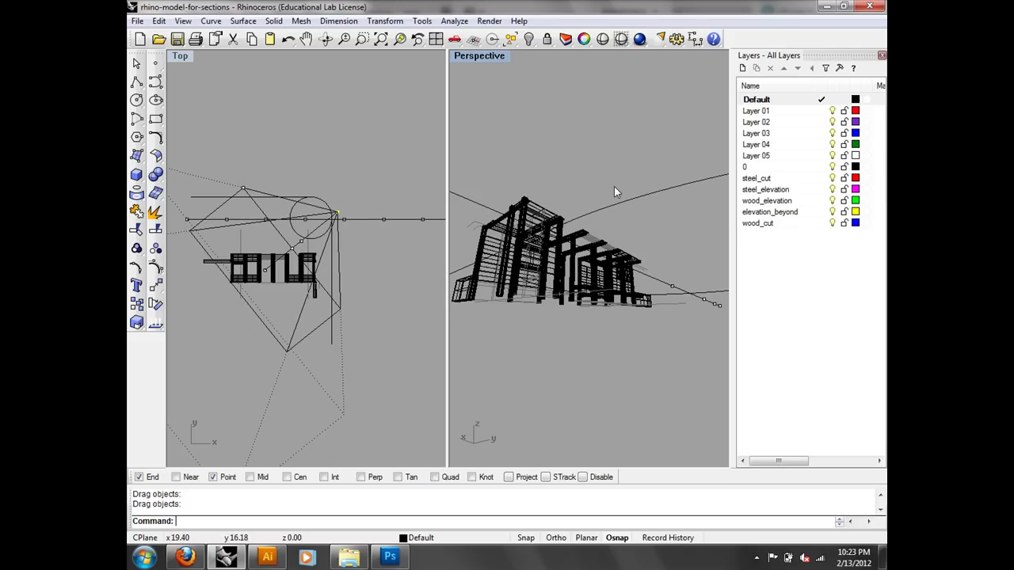
pyautogui.click(183, 21)
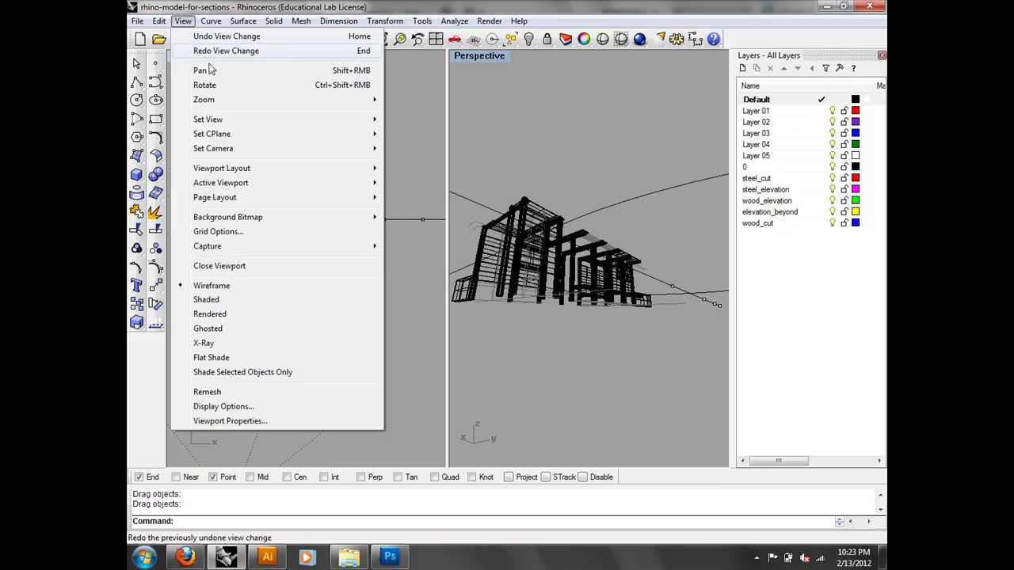
pyautogui.click(212, 36)
pyautogui.click(184, 22)
pyautogui.click(198, 37)
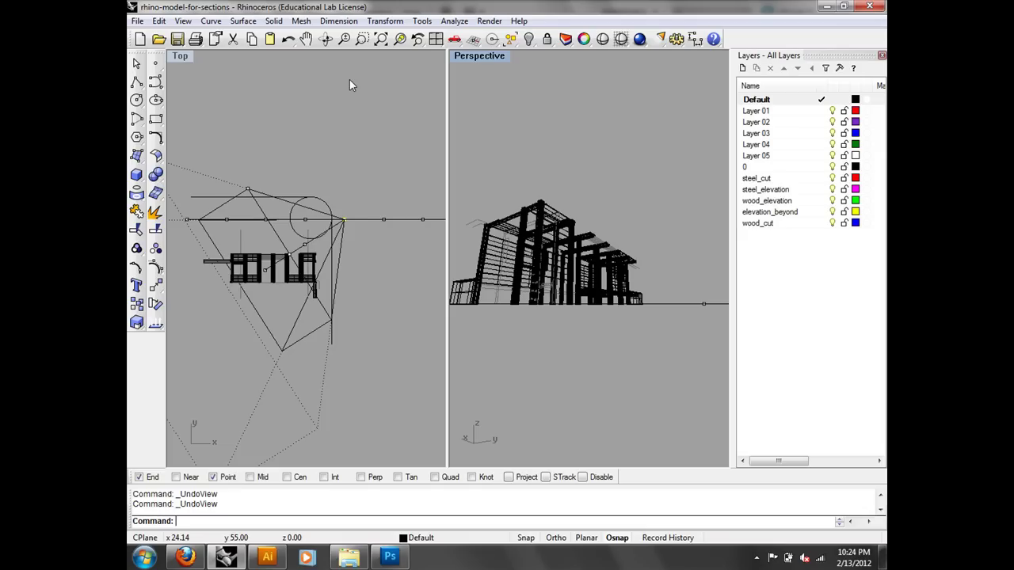
# - Switch the Perspective viewport to the Front view and undo that view change
pyautogui.write('Front')
pyautogui.press('Return')
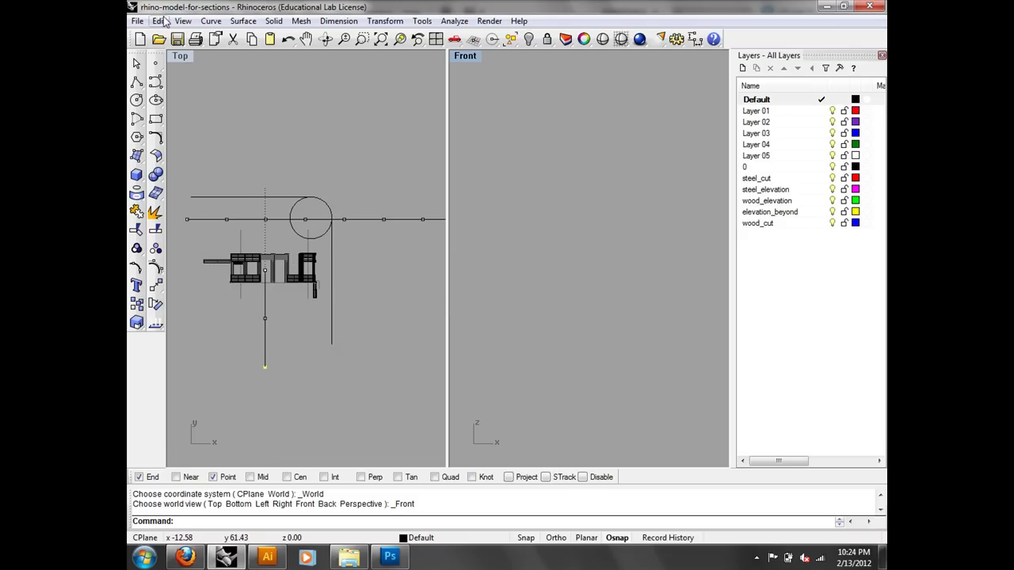
pyautogui.click(183, 21)
pyautogui.click(188, 37)
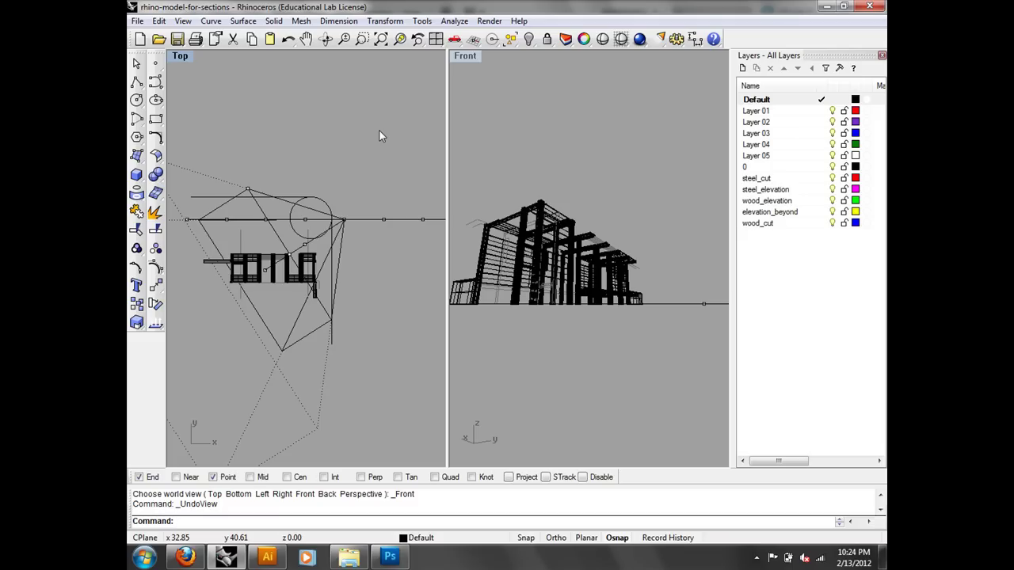
# - Select the camera point and snap it to the division point at the far end of the line, past the kiosk's opposite side
pyautogui.click(344, 221)
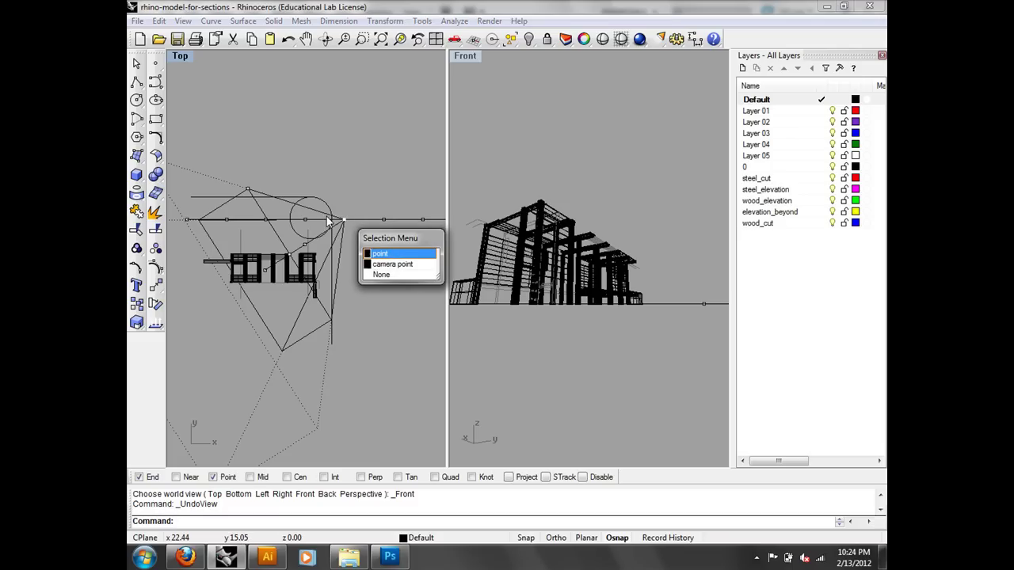
pyautogui.click(385, 257)
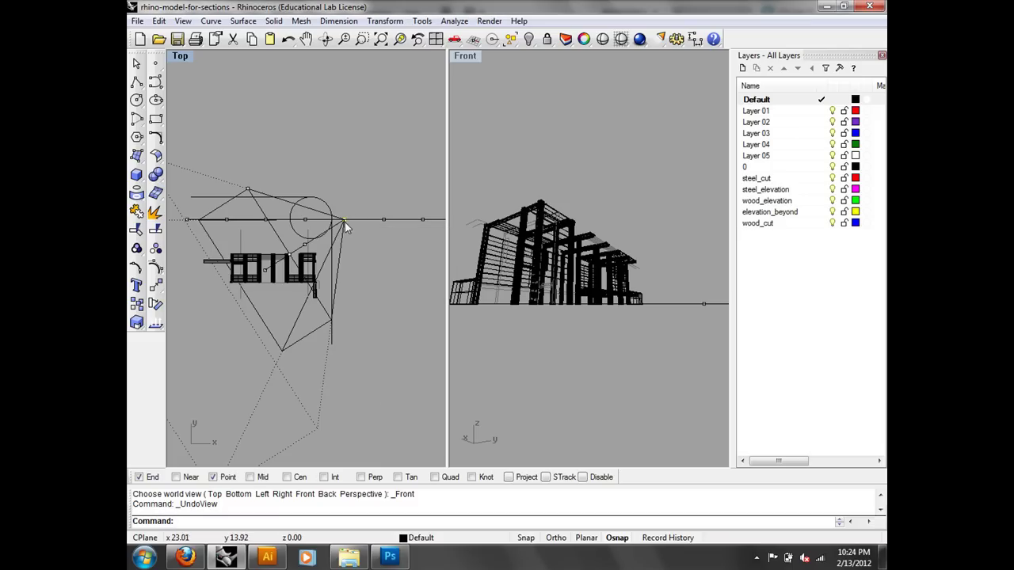
pyautogui.moveTo(342, 221); pyautogui.dragTo(189, 225)
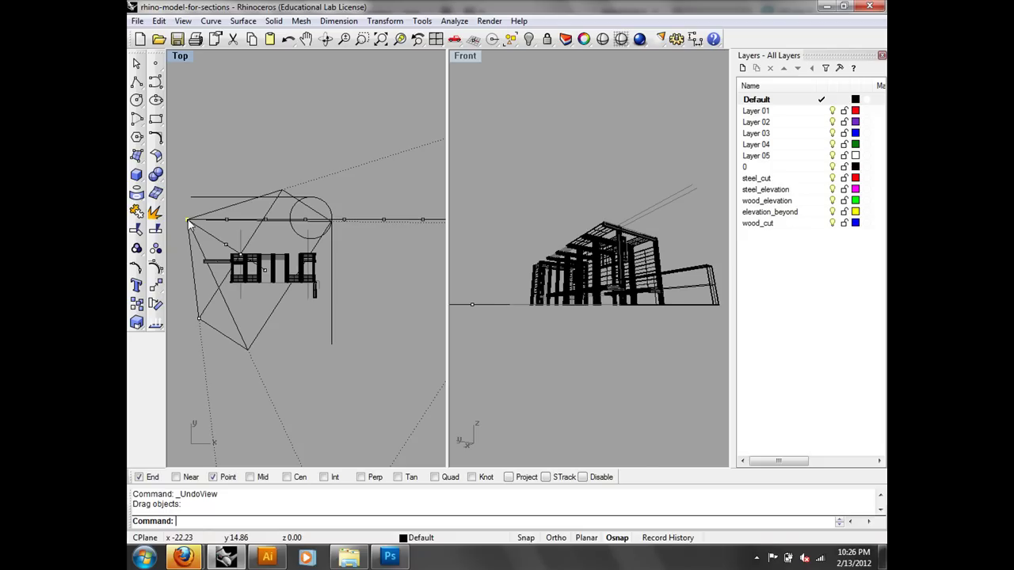
# - Maximize the camera viewport and set it back to the standard Perspective view, showing the whole kiosk and the guide curves
pyautogui.doubleClick(466, 57)
pyautogui.click(188, 54)
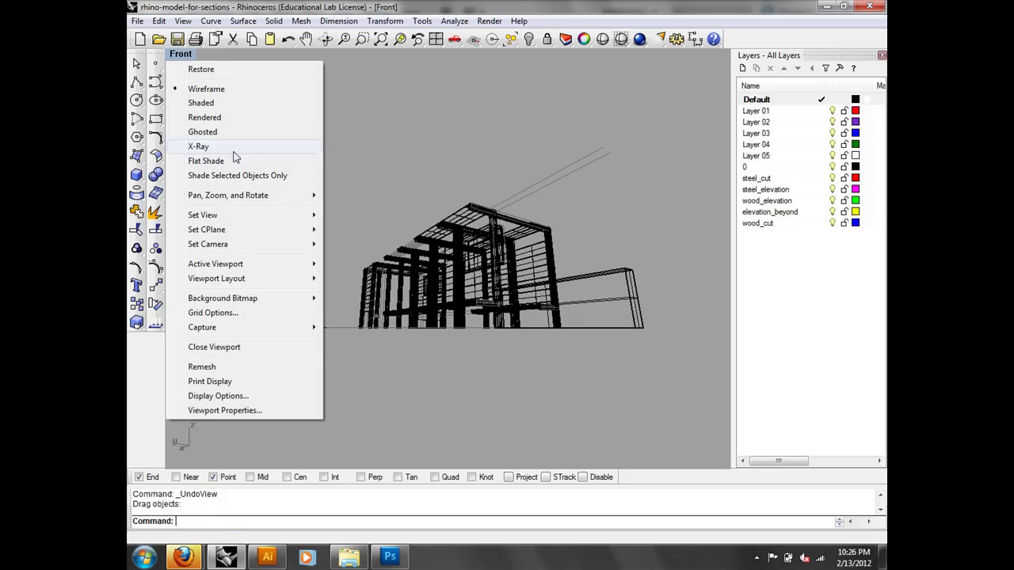
pyautogui.moveTo(262, 215)
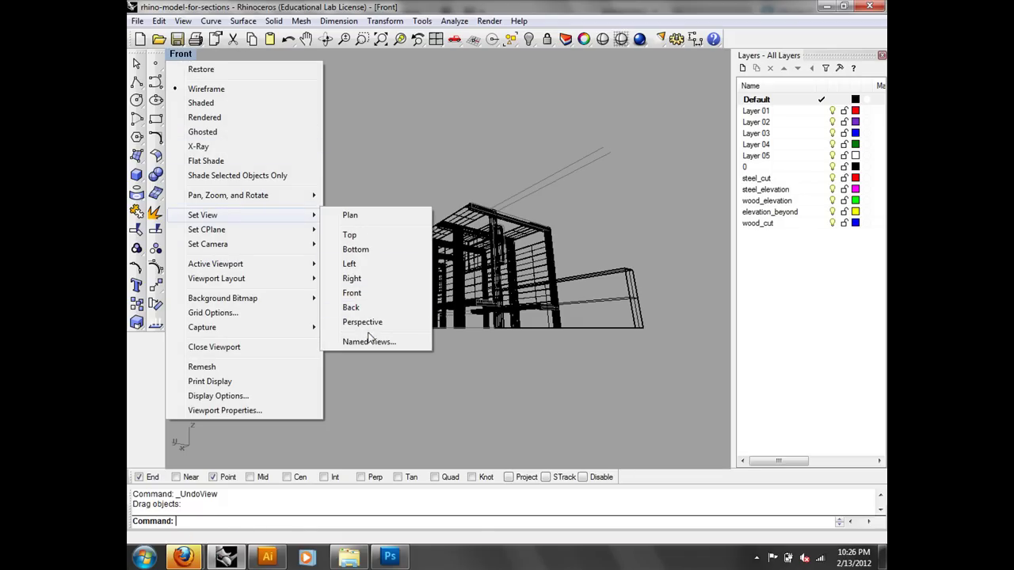
pyautogui.click(362, 322)
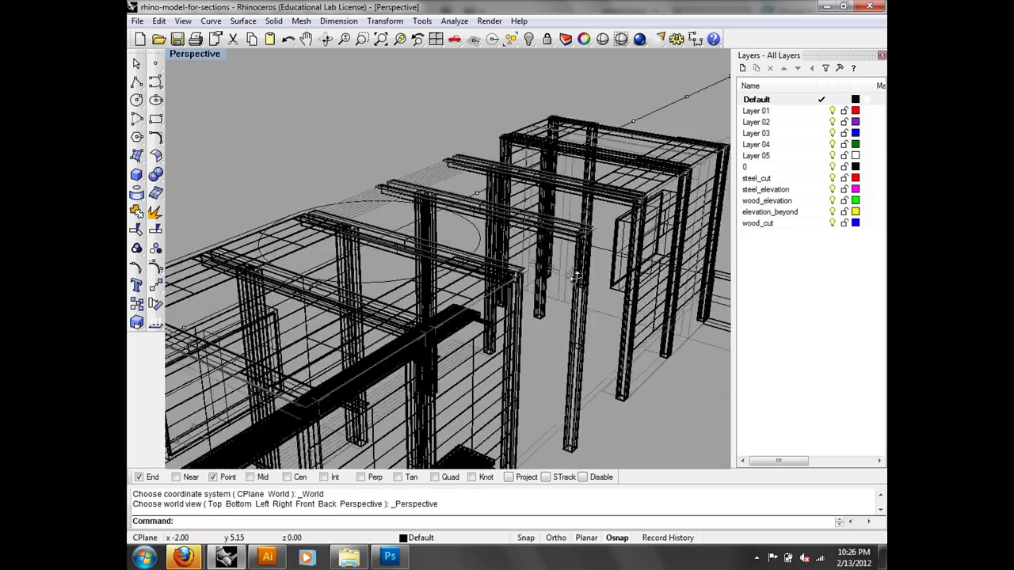
pyautogui.moveTo(358, 262); pyautogui.dragTo(488, 259, button='right')
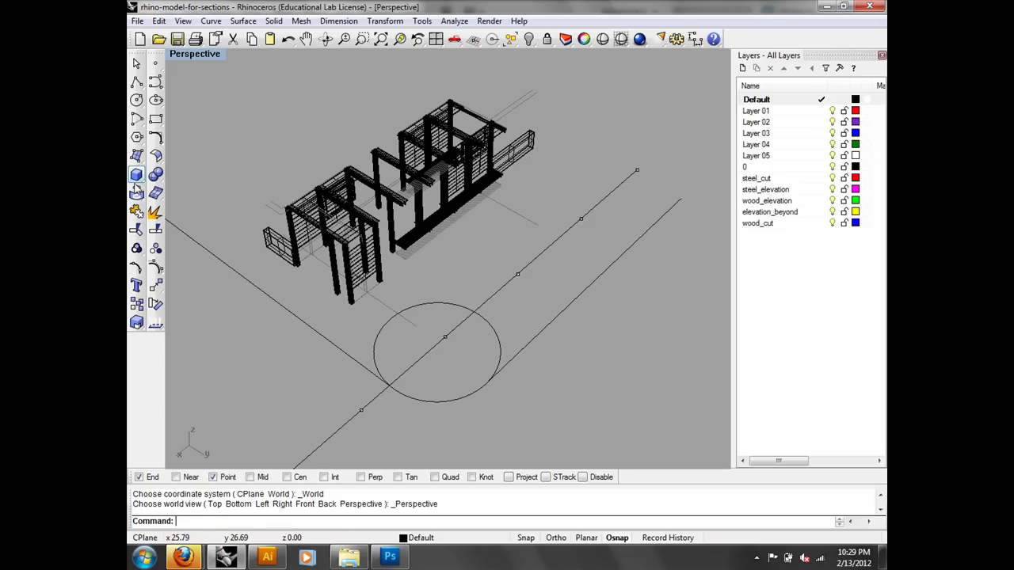
pyautogui.click(136, 175)
pyautogui.click(497, 253)
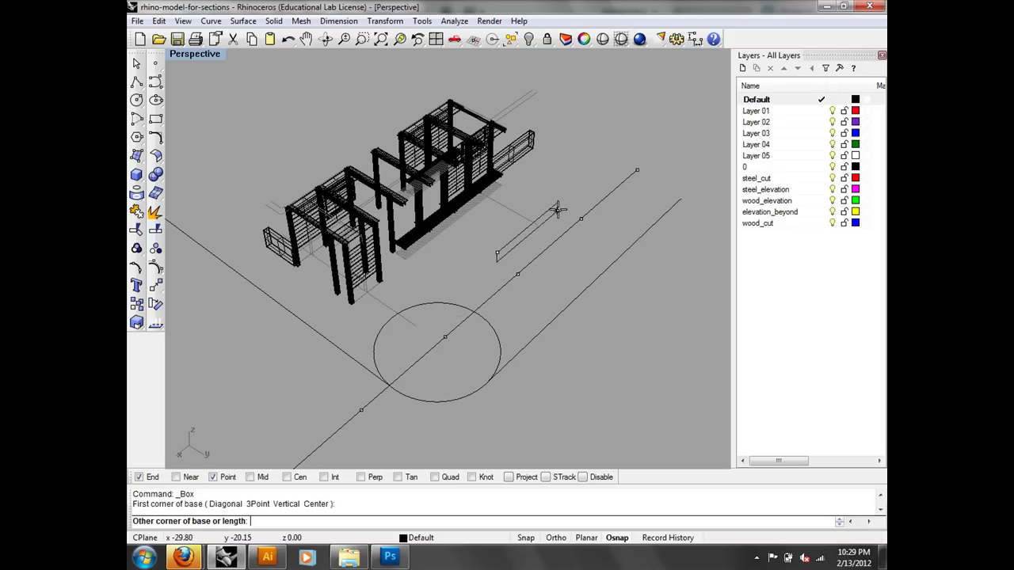
pyautogui.press('Escape')
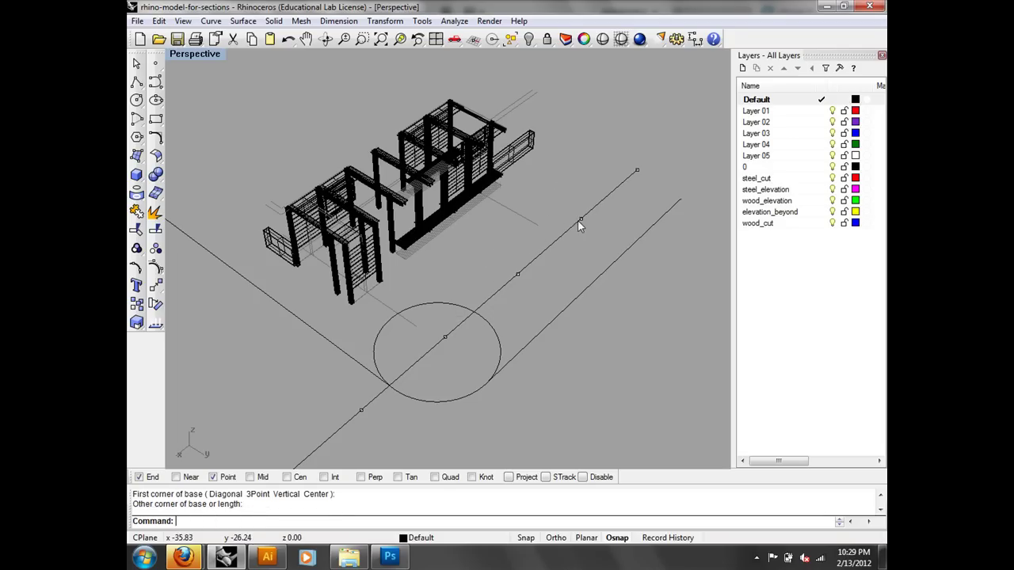
# - Save the changes to rhino-model-for-sections and start a new file from a template
pyautogui.click(140, 39)
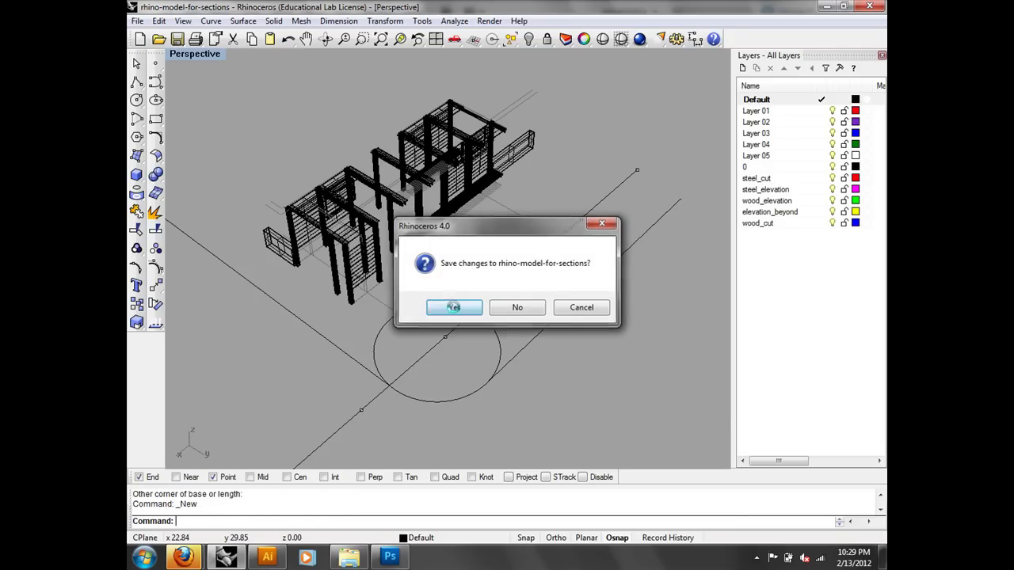
pyautogui.click(455, 306)
pyautogui.doubleClick(352, 186)
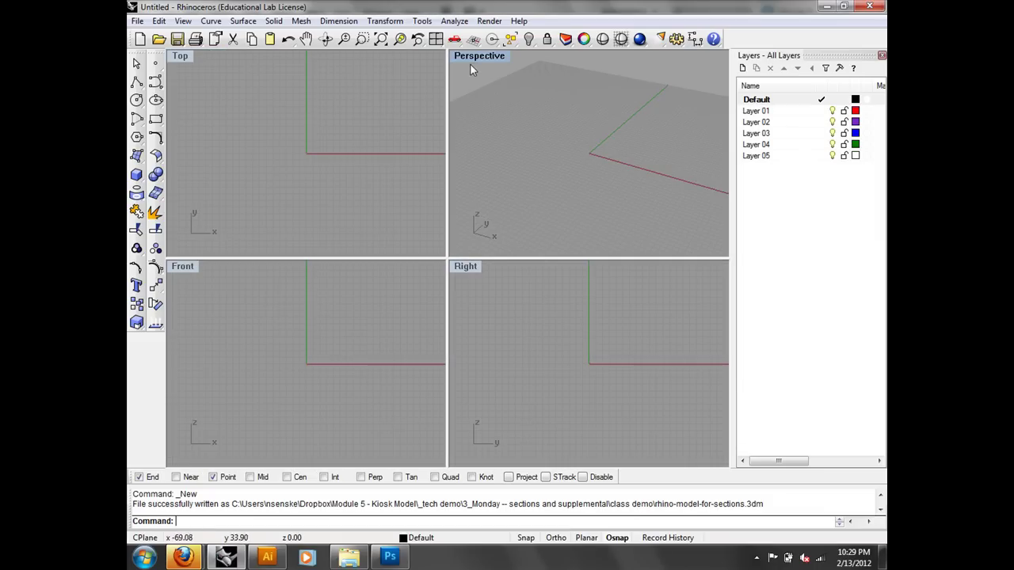
# - Maximize the Top viewport and draw a circle in the quadrant above and left of the origin
pyautogui.doubleClick(181, 56)
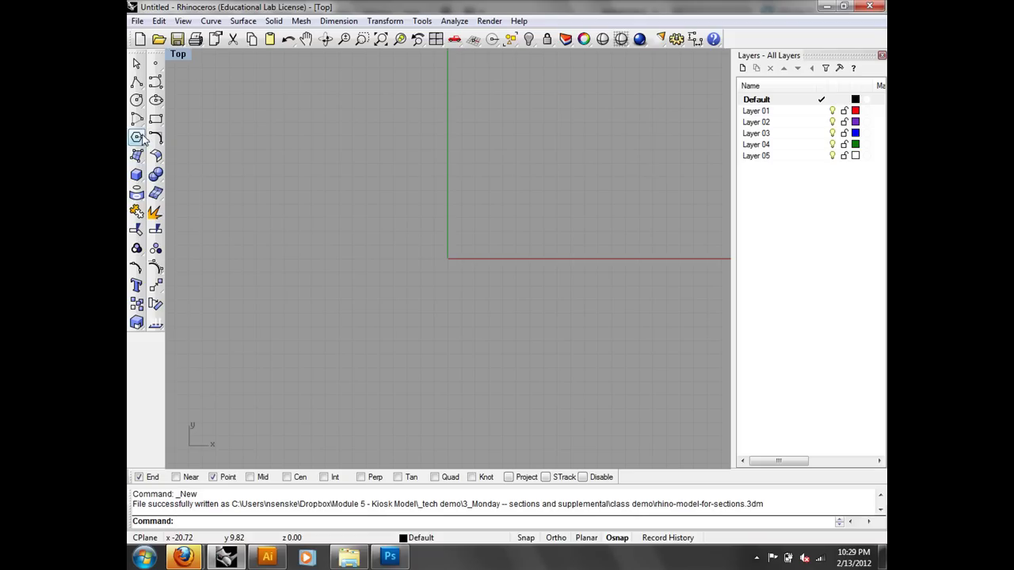
pyautogui.click(137, 100)
pyautogui.click(339, 185)
pyautogui.click(374, 235)
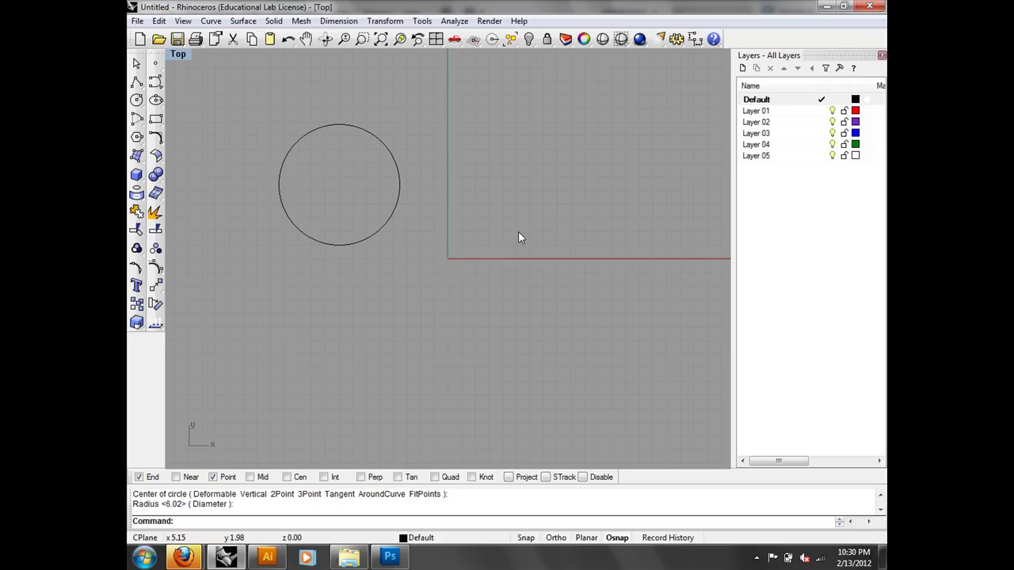
# - Turn on the Cen object snap and move the circle from its centre to 0,0 with the Move command
pyautogui.click(392, 213)
pyautogui.write('Move')
pyautogui.press('Return')
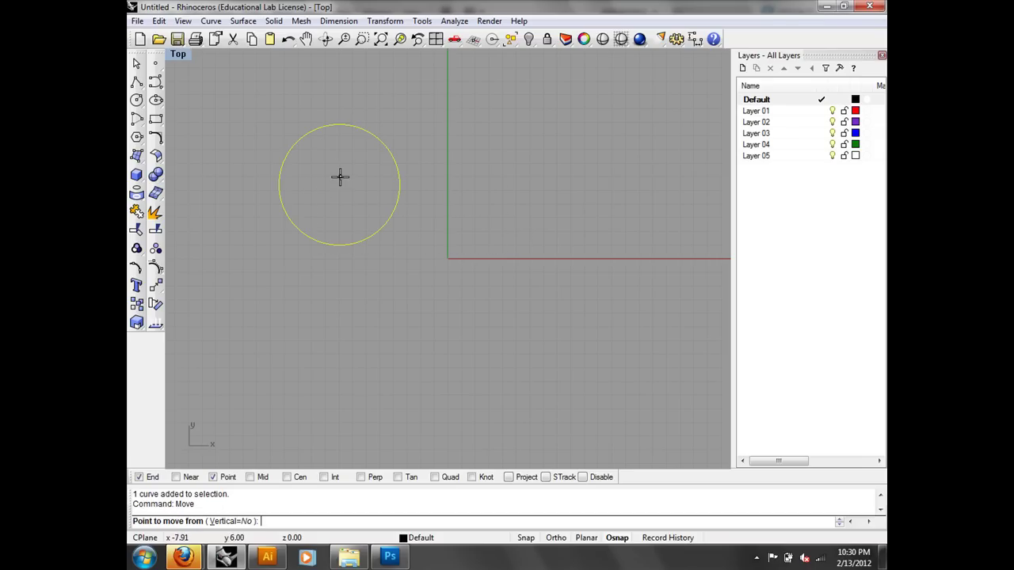
pyautogui.click(309, 479)
pyautogui.click(339, 186)
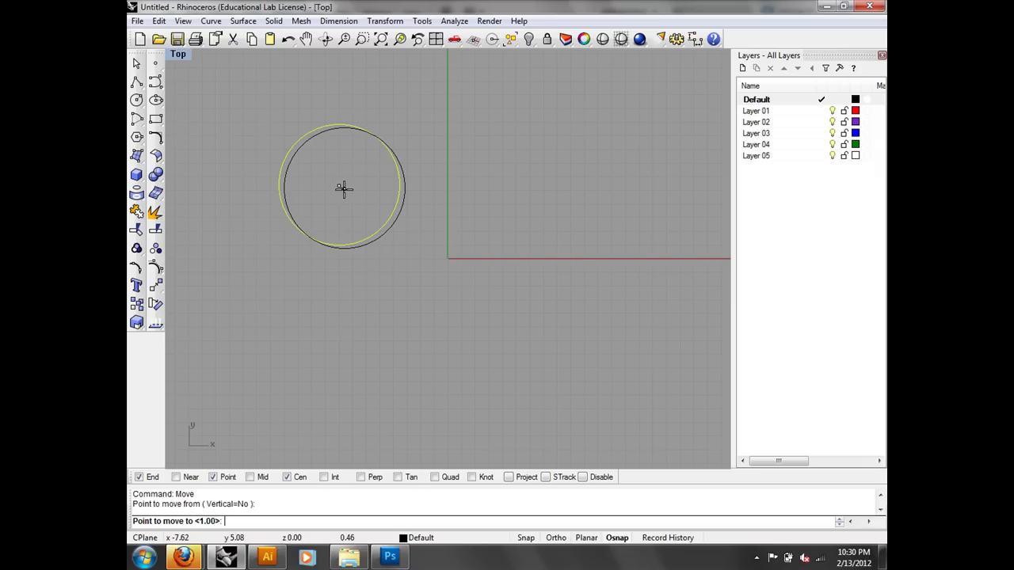
pyautogui.write('0,0')
pyautogui.press('Return')
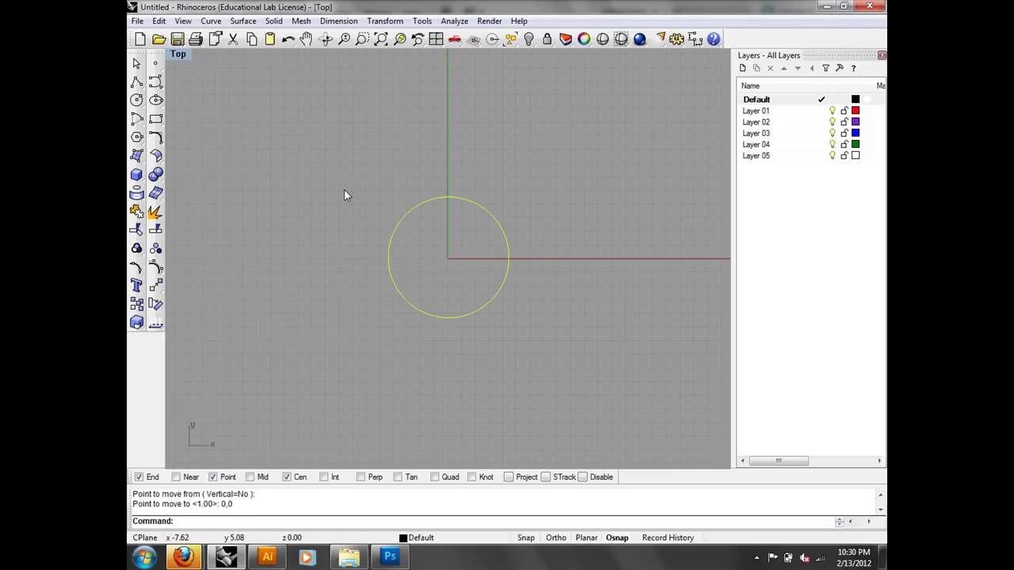
# - Undo the move to the origin and move the circle from its centre by the relative coordinates r5,0
pyautogui.write('Z')
pyautogui.hotkey('ctrl', 'z')
pyautogui.write('Move')
pyautogui.press('Return')
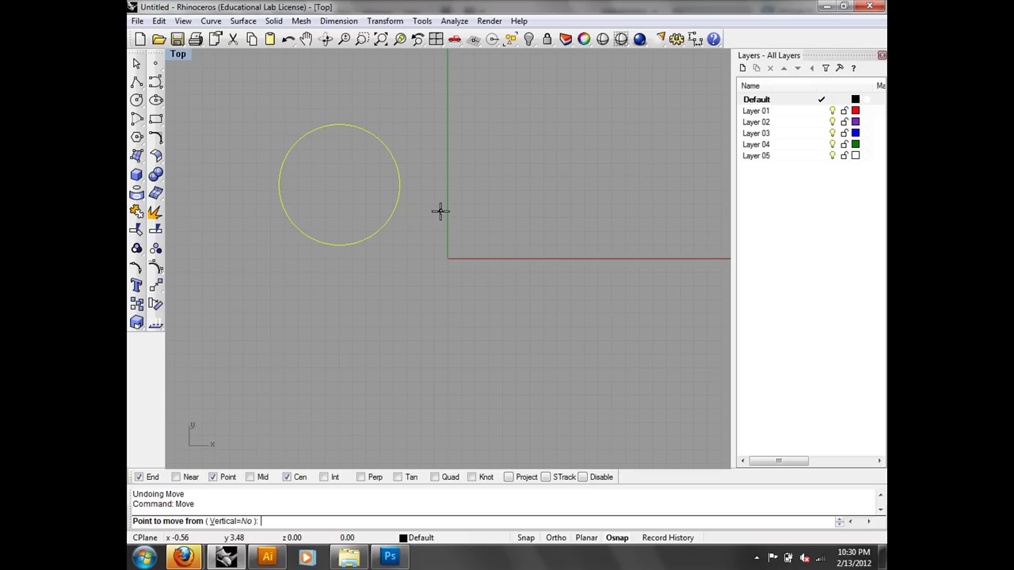
pyautogui.click(339, 185)
pyautogui.write('r')
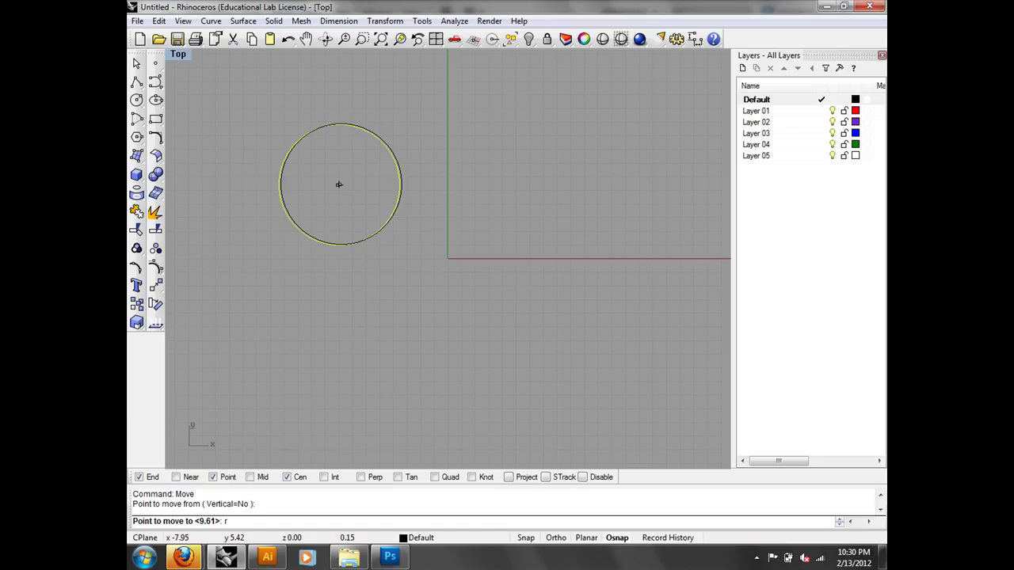
pyautogui.write('5,0')
pyautogui.press('Return')
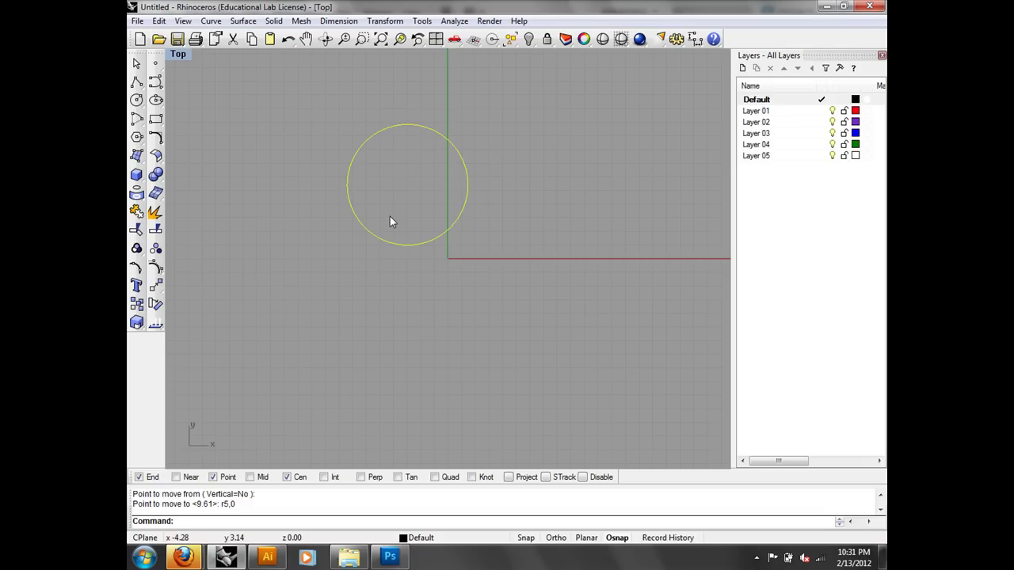
# - Move the circle from its centre in the positive X direction with the distance constrained to 1'
pyautogui.write('move')
pyautogui.press('Return')
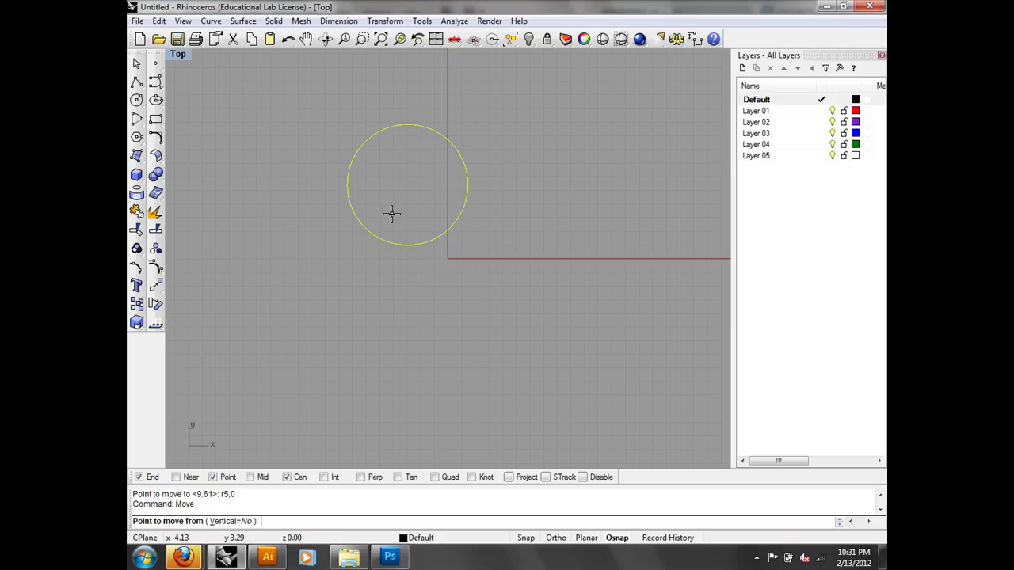
pyautogui.write("1'")
pyautogui.press('Return')
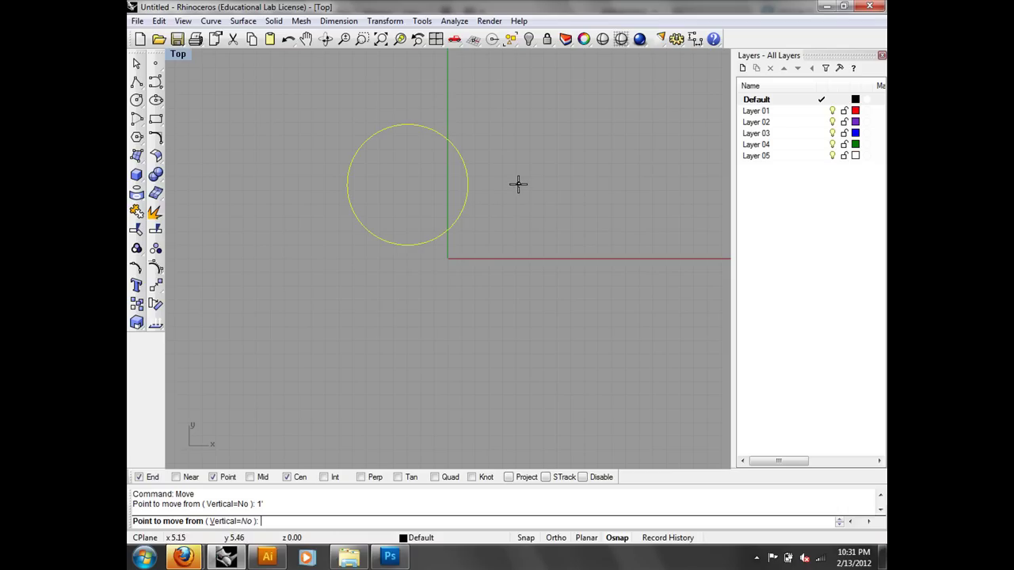
pyautogui.click(409, 185)
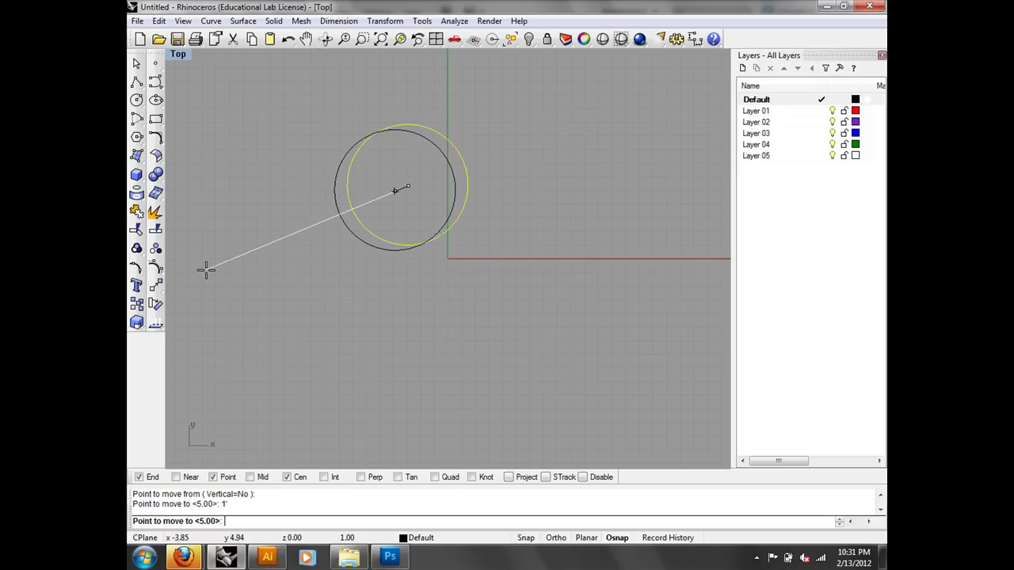
pyautogui.click(611, 189)
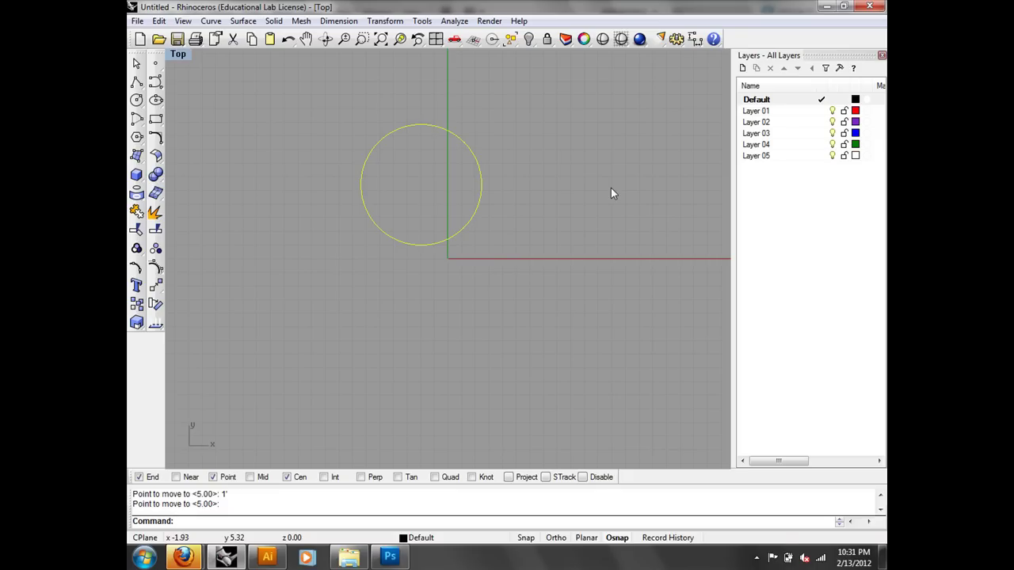
pyautogui.click(757, 558)
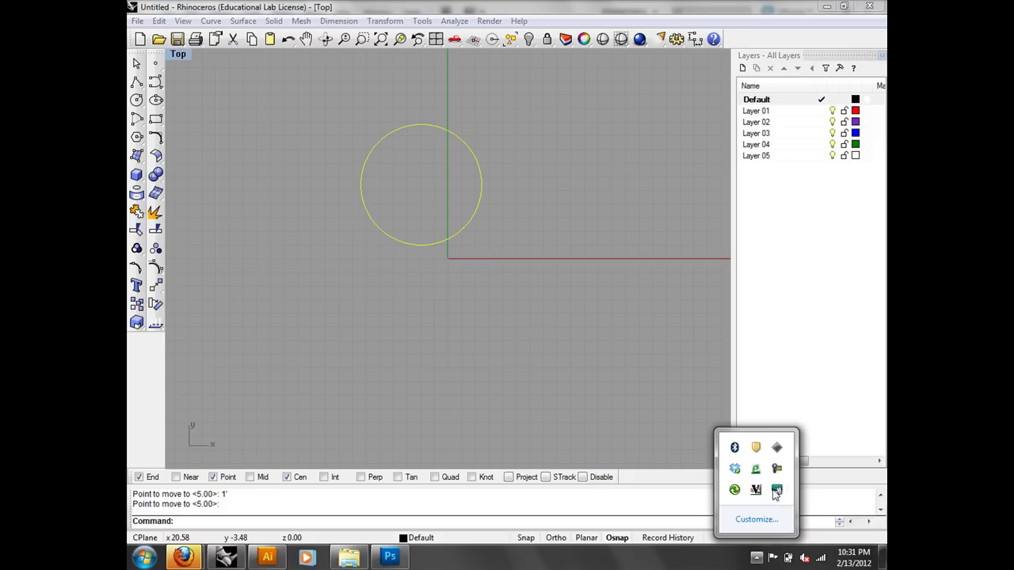